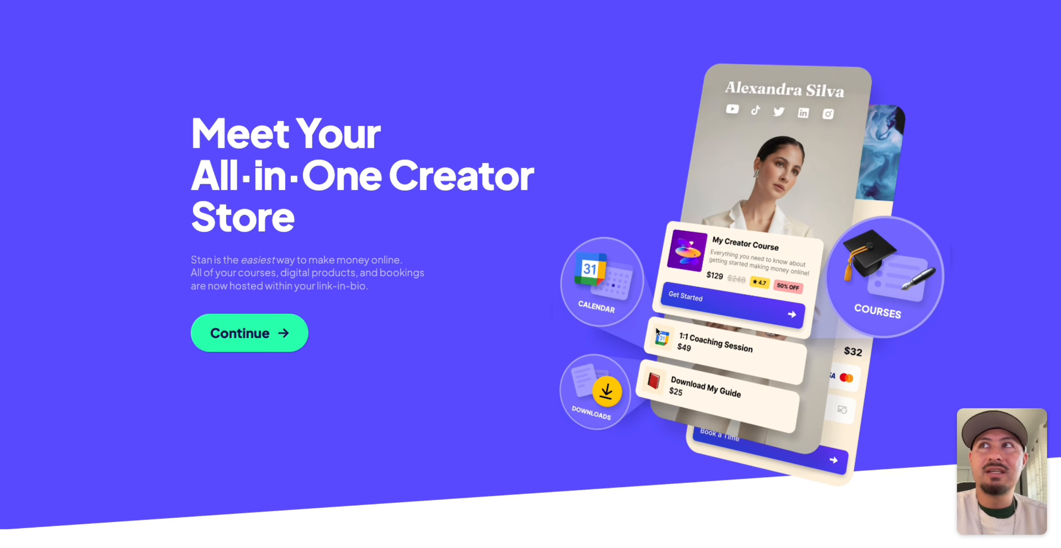
Step: Examine the Stan landing page's featured creators, testimonials, transaction fee claim and all-in-one feature overview
{"action": "scroll", "coordinate": [657, 331], "scroll_direction": "down", "scroll_amount": 10}
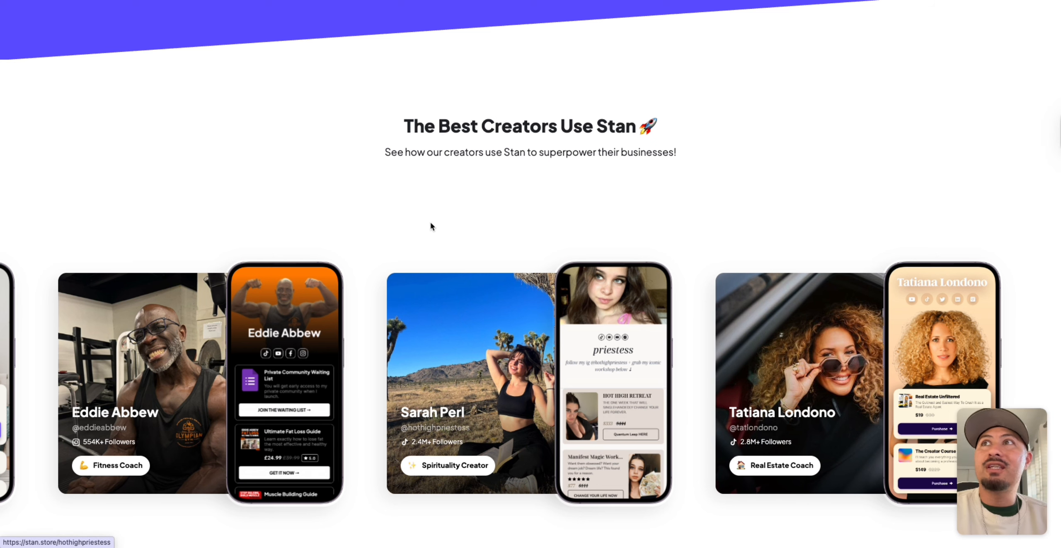
{"action": "scroll", "coordinate": [430, 223], "scroll_direction": "down", "scroll_amount": 5}
{"action": "scroll", "coordinate": [579, 357], "scroll_direction": "down", "scroll_amount": 5}
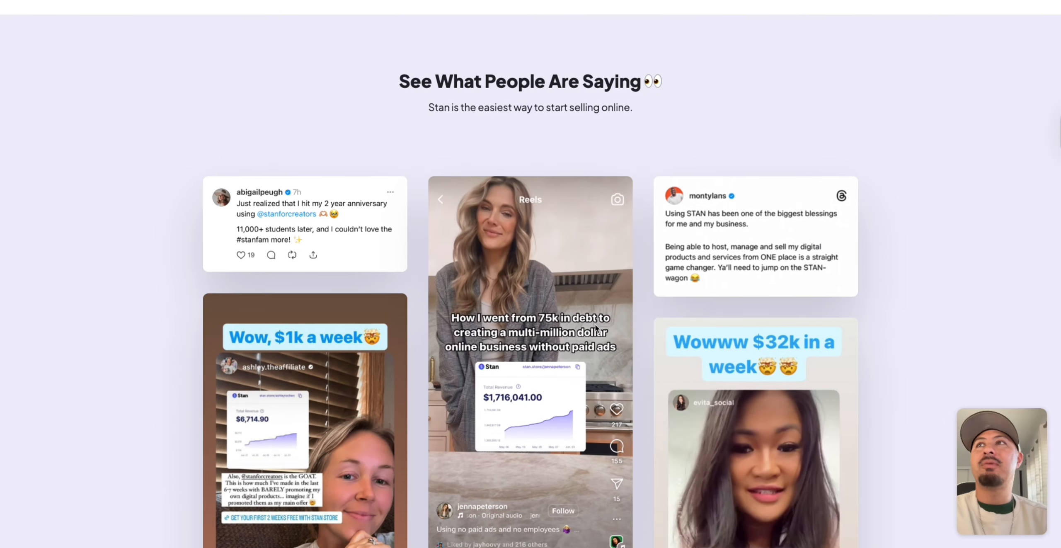
{"action": "scroll", "coordinate": [596, 327], "scroll_direction": "down", "scroll_amount": 1}
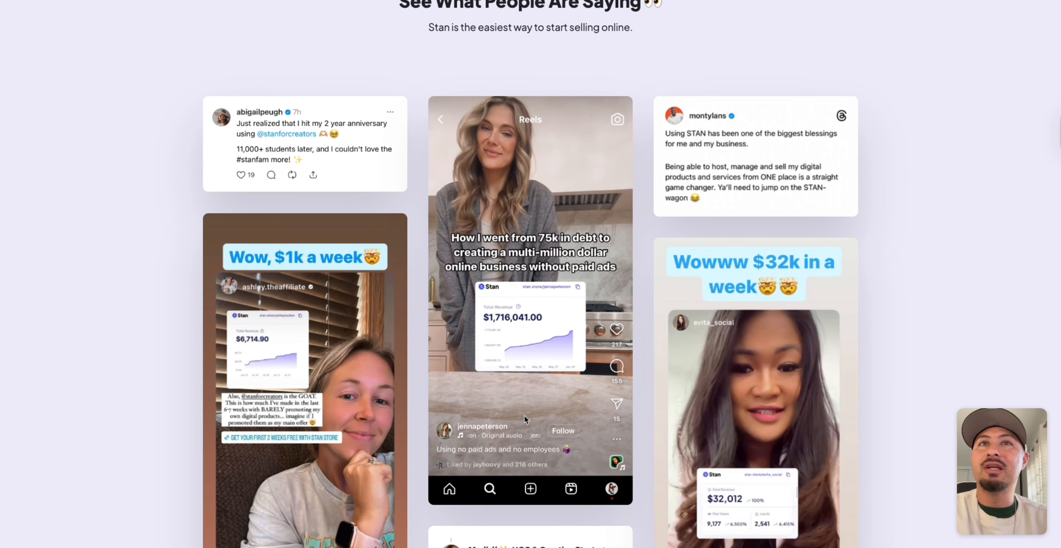
{"action": "scroll", "coordinate": [524, 419], "scroll_direction": "down", "scroll_amount": 5}
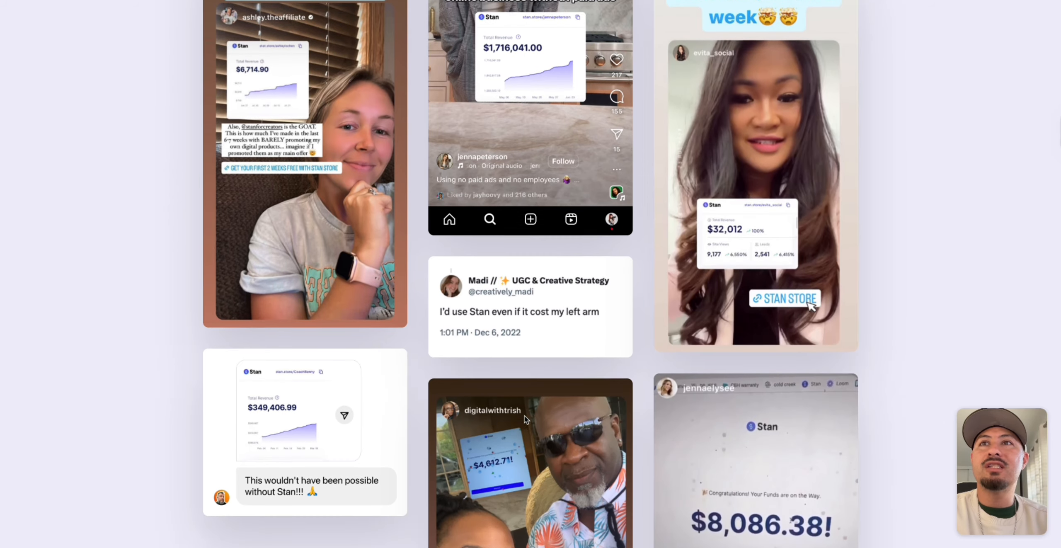
{"action": "scroll", "coordinate": [524, 417], "scroll_direction": "down", "scroll_amount": 10}
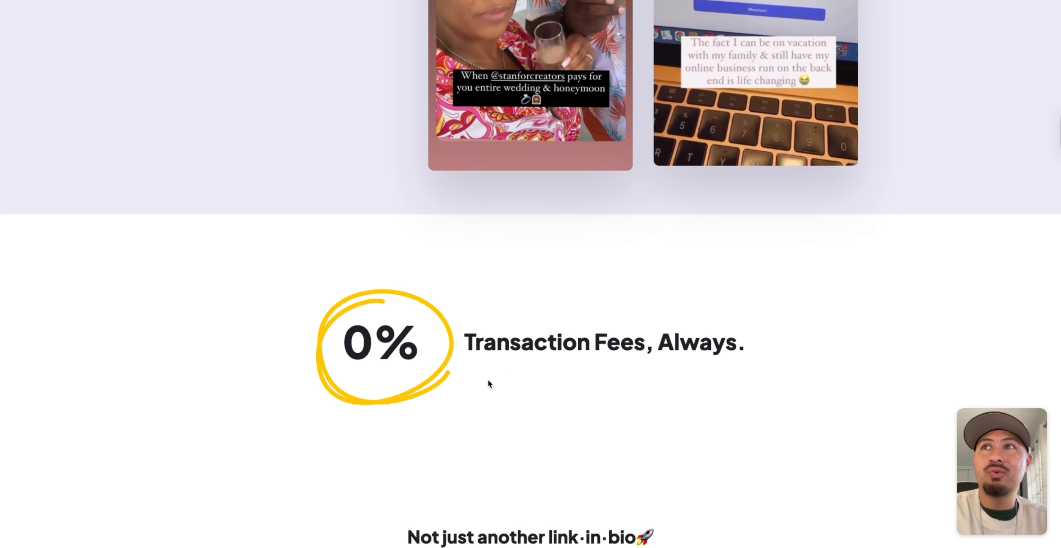
{"action": "scroll", "coordinate": [533, 383], "scroll_direction": "down", "scroll_amount": 8}
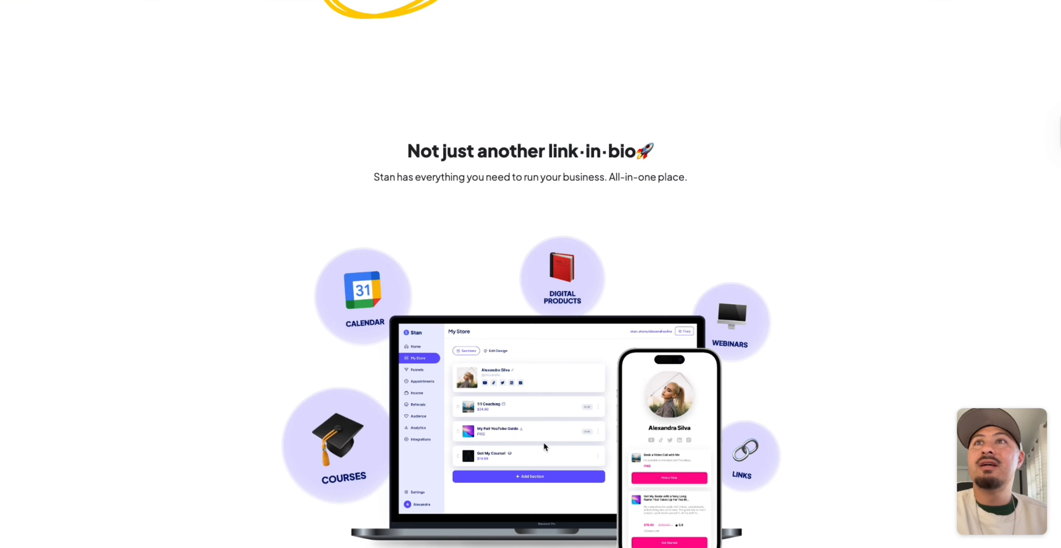
{"action": "scroll", "coordinate": [592, 344], "scroll_direction": "down", "scroll_amount": 1}
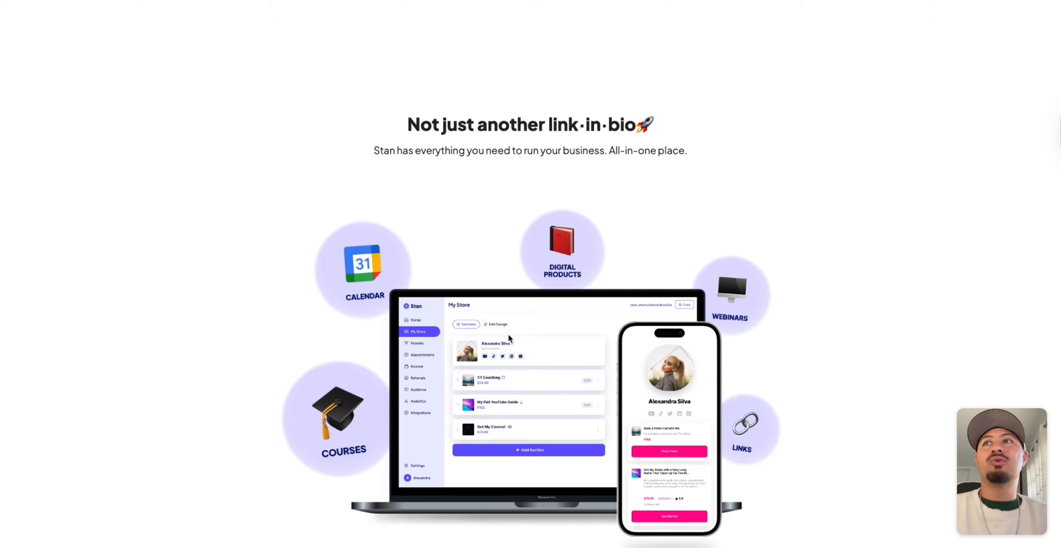
{"action": "scroll", "coordinate": [477, 276], "scroll_direction": "down", "scroll_amount": 1}
{"action": "scroll", "coordinate": [568, 339], "scroll_direction": "down", "scroll_amount": 1}
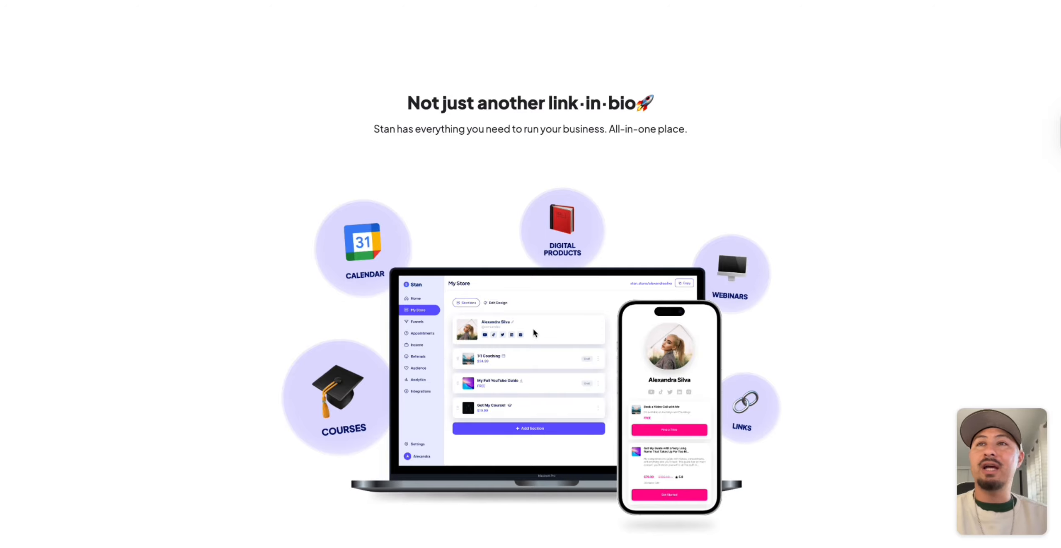
Step: Examine the Stan pricing comparison, the coding, checkout and integration sections, and the free trial offer, ending back at the page start
{"action": "scroll", "coordinate": [533, 328], "scroll_direction": "down", "scroll_amount": 10}
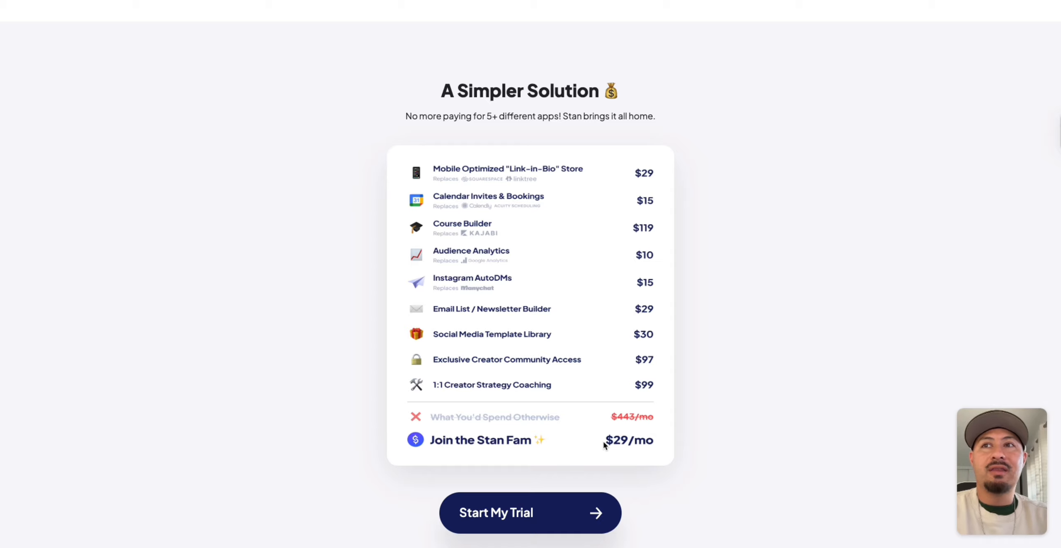
{"action": "scroll", "coordinate": [604, 445], "scroll_direction": "down", "scroll_amount": 3}
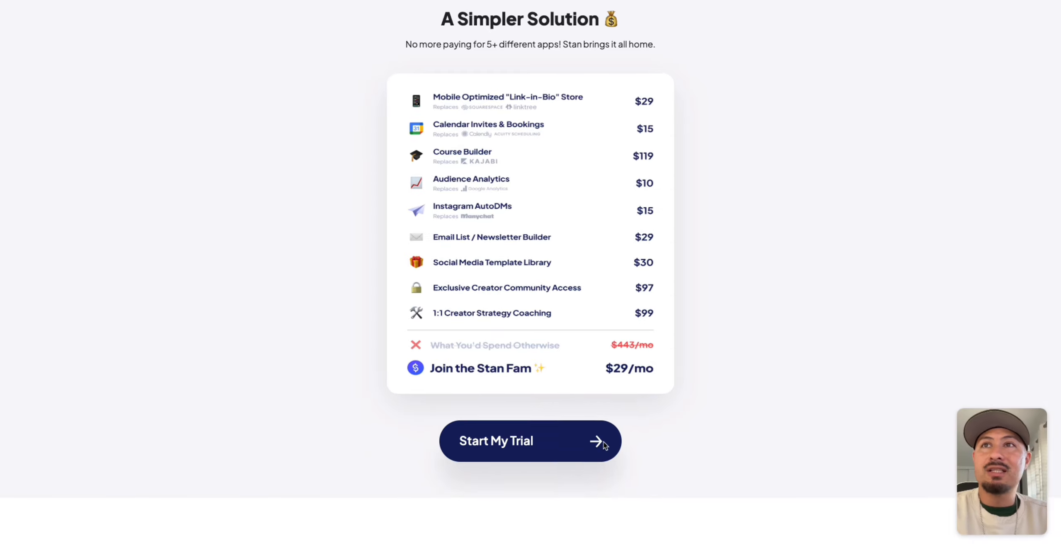
{"action": "scroll", "coordinate": [604, 445], "scroll_direction": "down", "scroll_amount": 2}
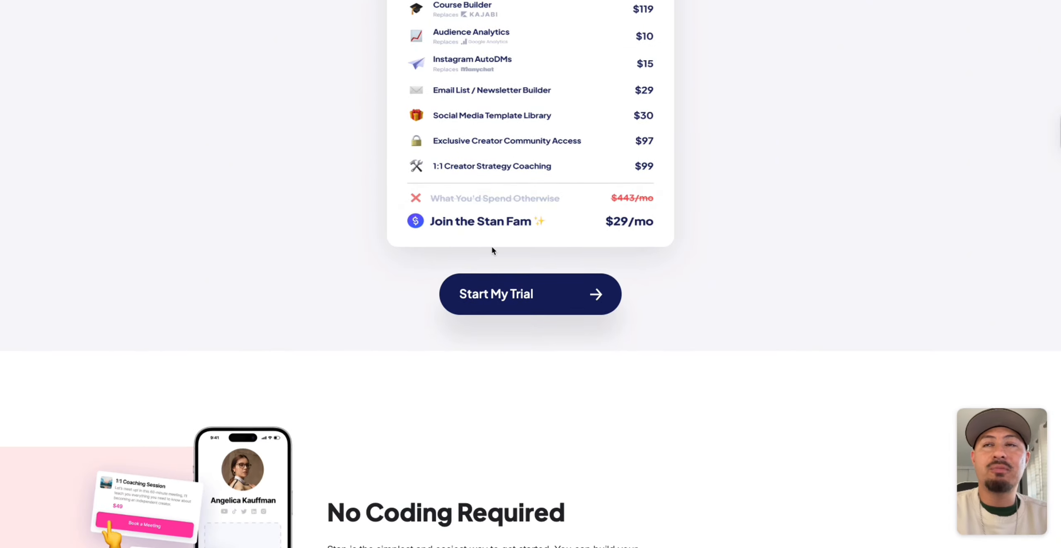
{"action": "scroll", "coordinate": [493, 251], "scroll_direction": "down", "scroll_amount": 1}
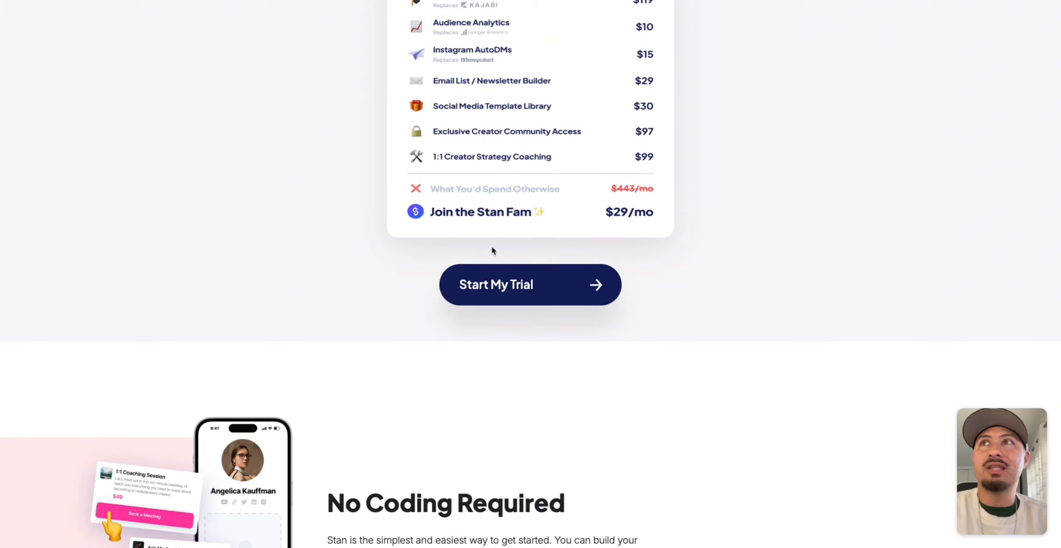
{"action": "scroll", "coordinate": [492, 250], "scroll_direction": "down", "scroll_amount": 1}
{"action": "scroll", "coordinate": [385, 291], "scroll_direction": "down", "scroll_amount": 1}
{"action": "scroll", "coordinate": [386, 291], "scroll_direction": "down", "scroll_amount": 5}
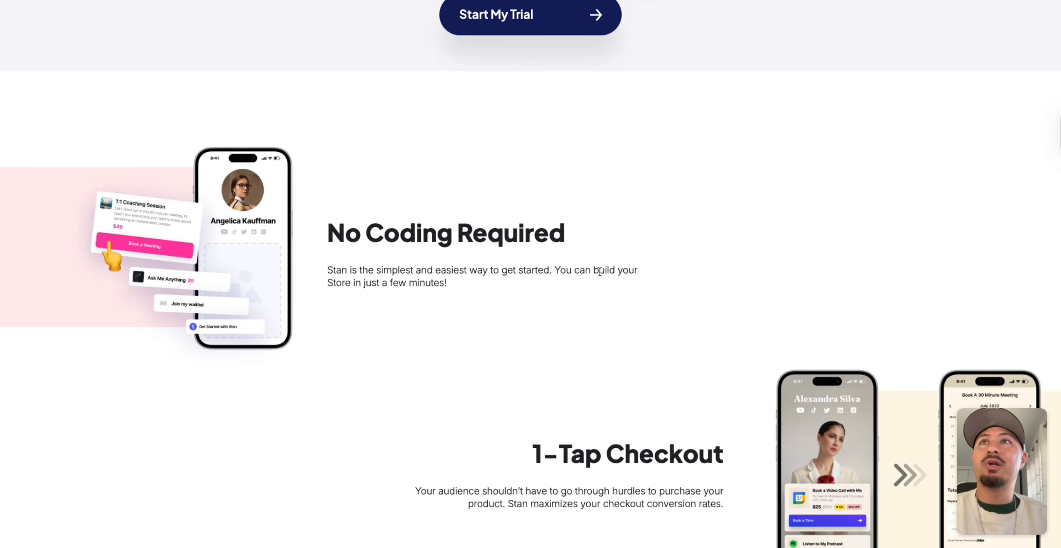
{"action": "scroll", "coordinate": [658, 316], "scroll_direction": "down", "scroll_amount": 4}
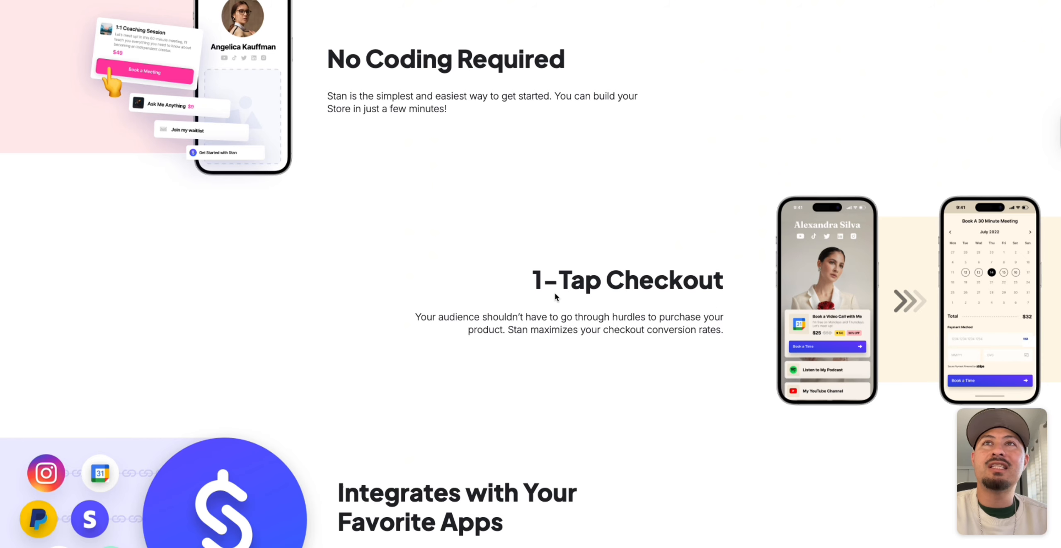
{"action": "scroll", "coordinate": [644, 344], "scroll_direction": "down", "scroll_amount": 4}
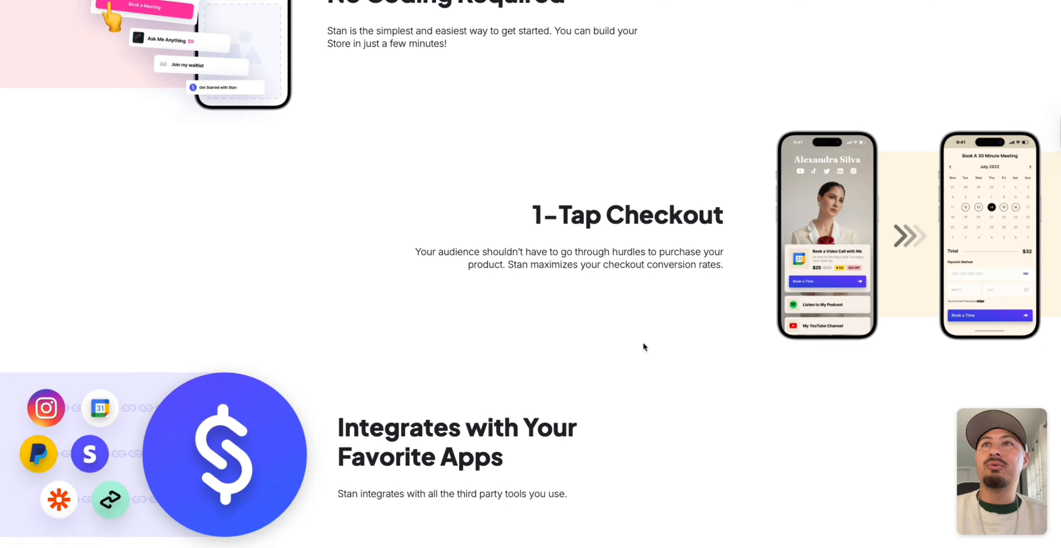
{"action": "scroll", "coordinate": [653, 344], "scroll_direction": "down", "scroll_amount": 2}
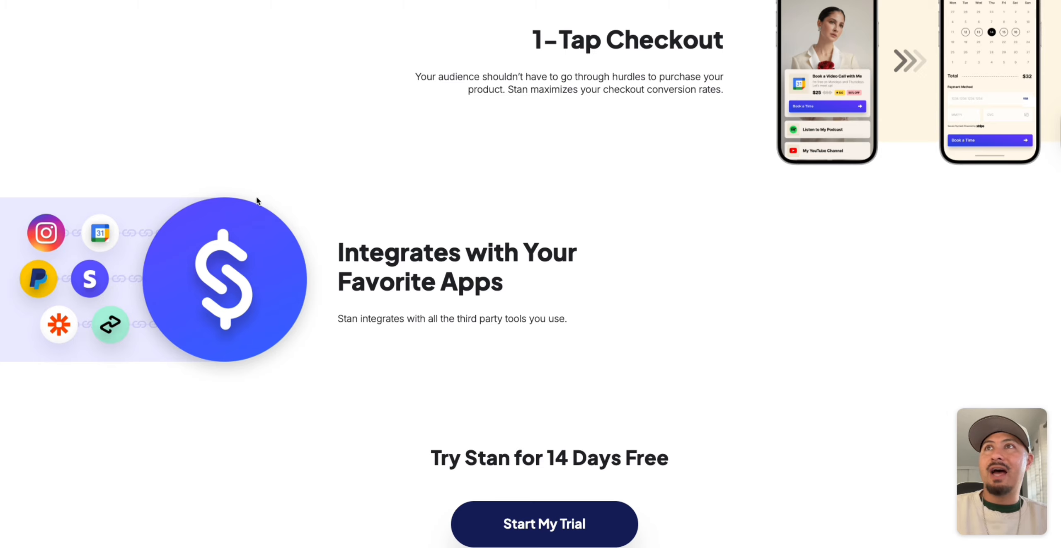
{"action": "scroll", "coordinate": [584, 257], "scroll_direction": "down", "scroll_amount": 5}
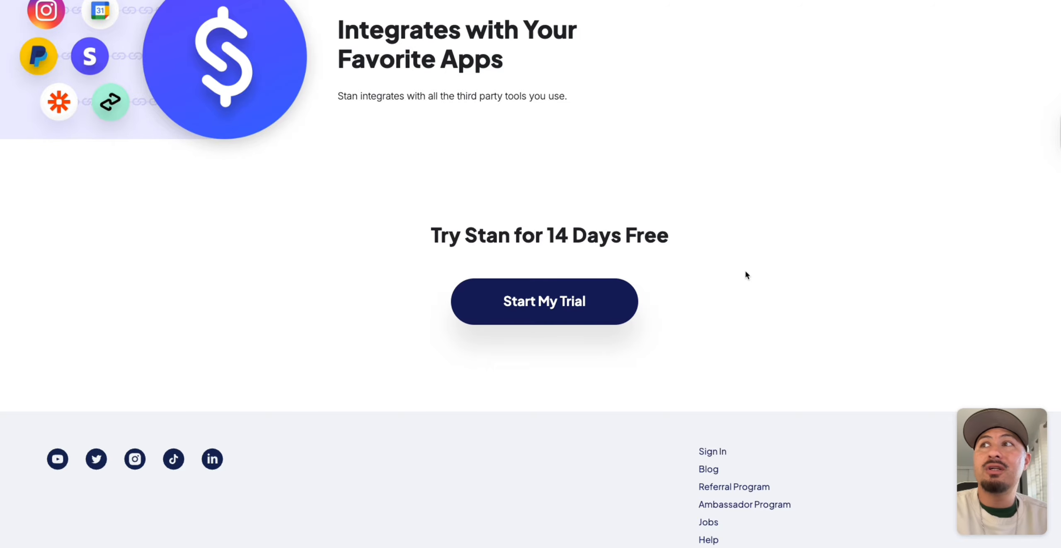
{"action": "scroll", "coordinate": [754, 271], "scroll_direction": "up", "scroll_amount": 10}
{"action": "scroll", "coordinate": [758, 277], "scroll_direction": "up", "scroll_amount": 10}
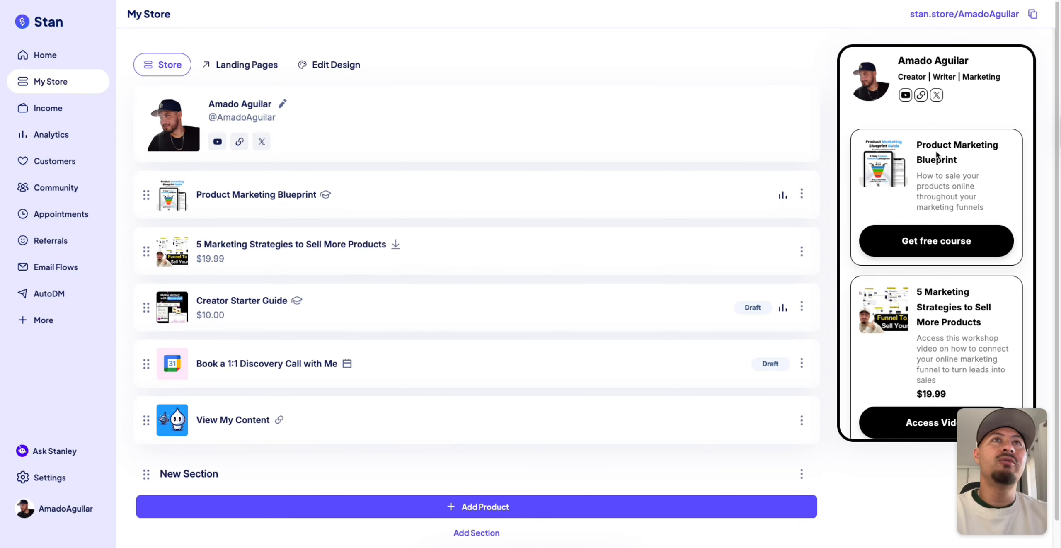
Step: Open the store's design settings and look through the products in the store preview
{"action": "scroll", "coordinate": [936, 155], "scroll_direction": "down", "scroll_amount": 4}
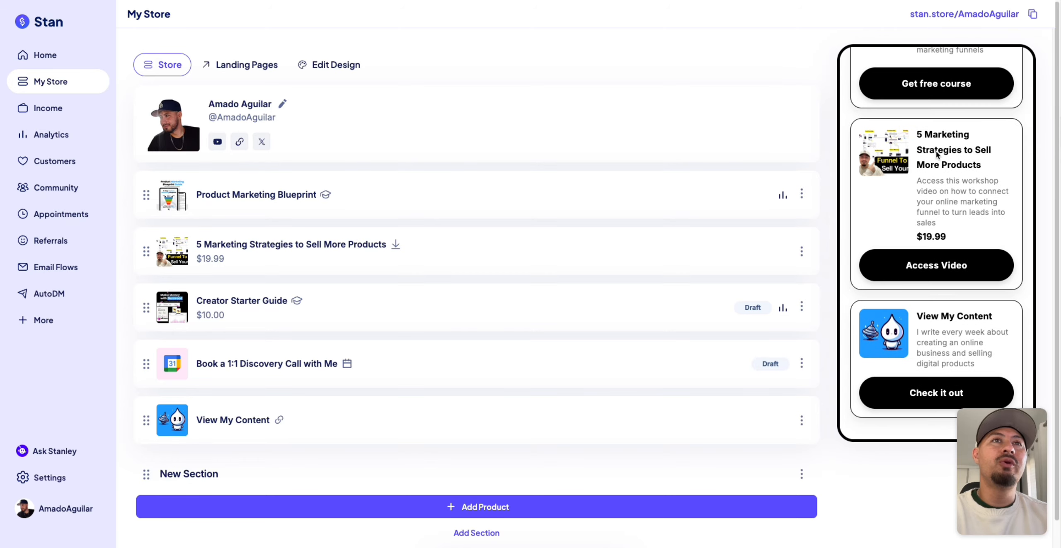
{"action": "scroll", "coordinate": [937, 154], "scroll_direction": "up", "scroll_amount": 4}
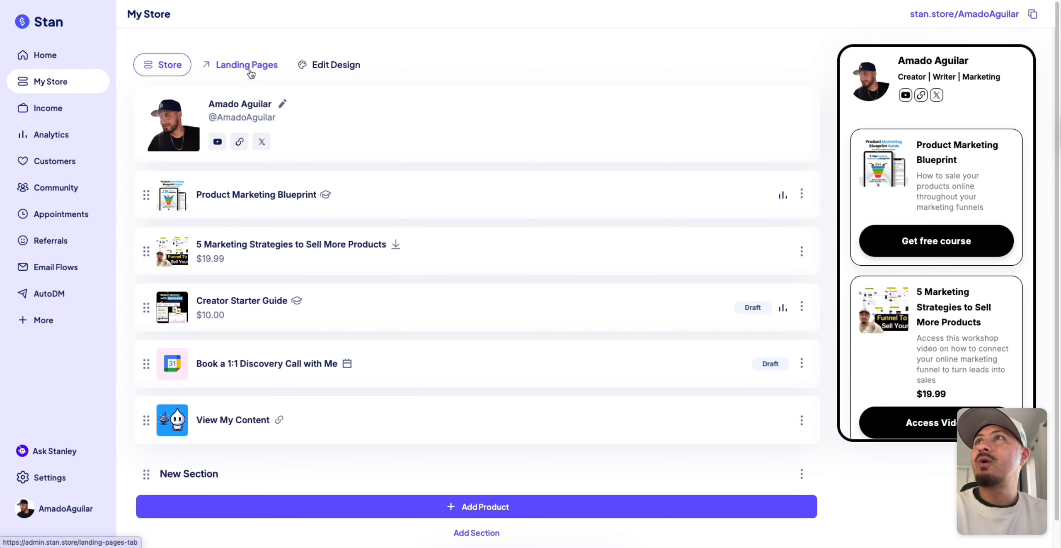
{"action": "left_click", "coordinate": [324, 74]}
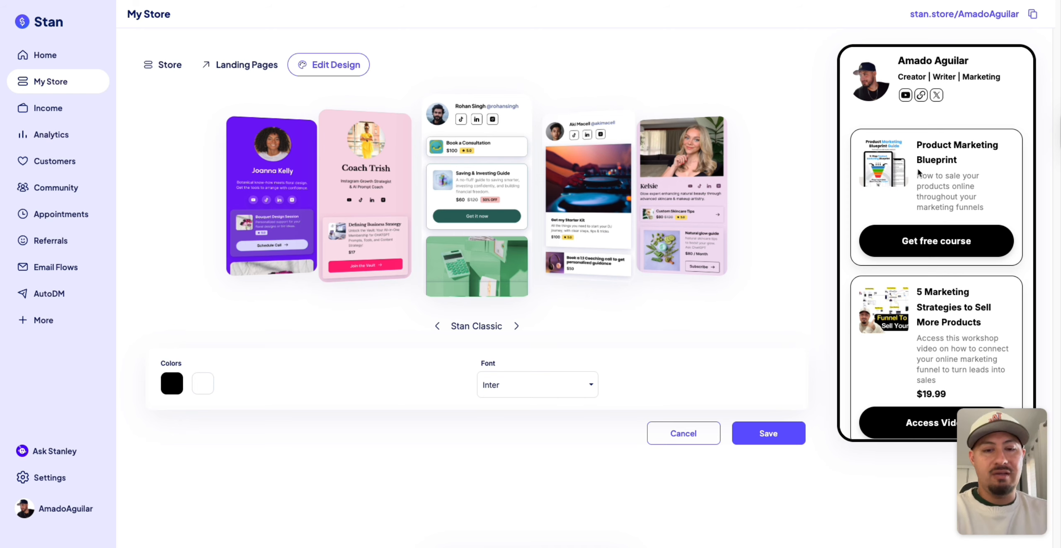
{"action": "scroll", "coordinate": [932, 241], "scroll_direction": "down", "scroll_amount": 4}
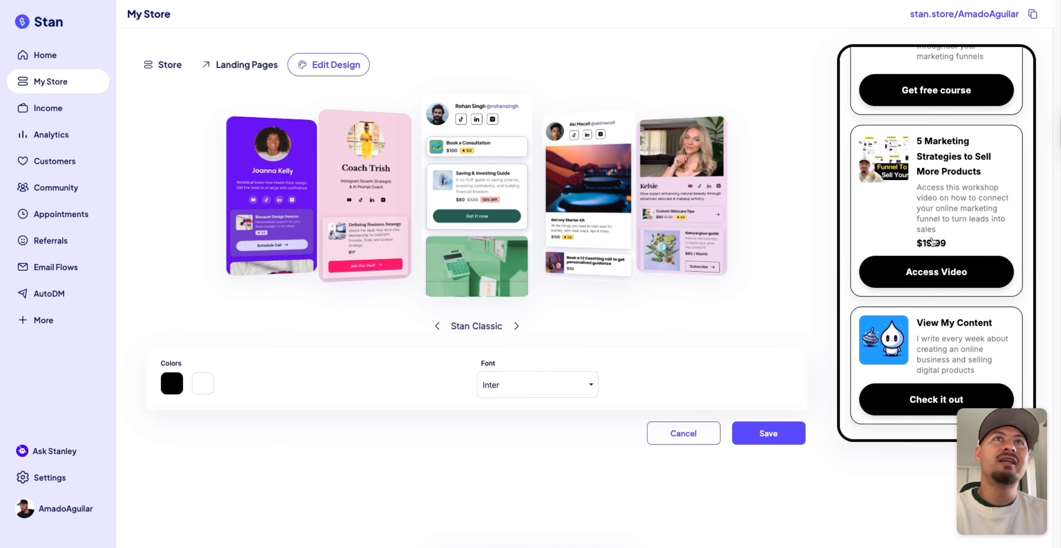
{"action": "scroll", "coordinate": [932, 242], "scroll_direction": "up", "scroll_amount": 4}
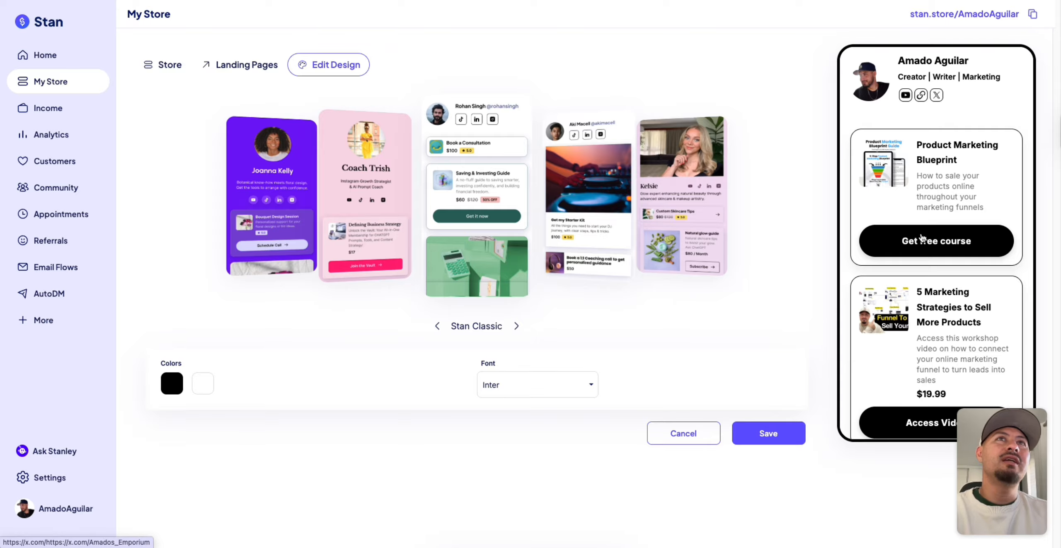
{"action": "scroll", "coordinate": [920, 237], "scroll_direction": "down", "scroll_amount": 2}
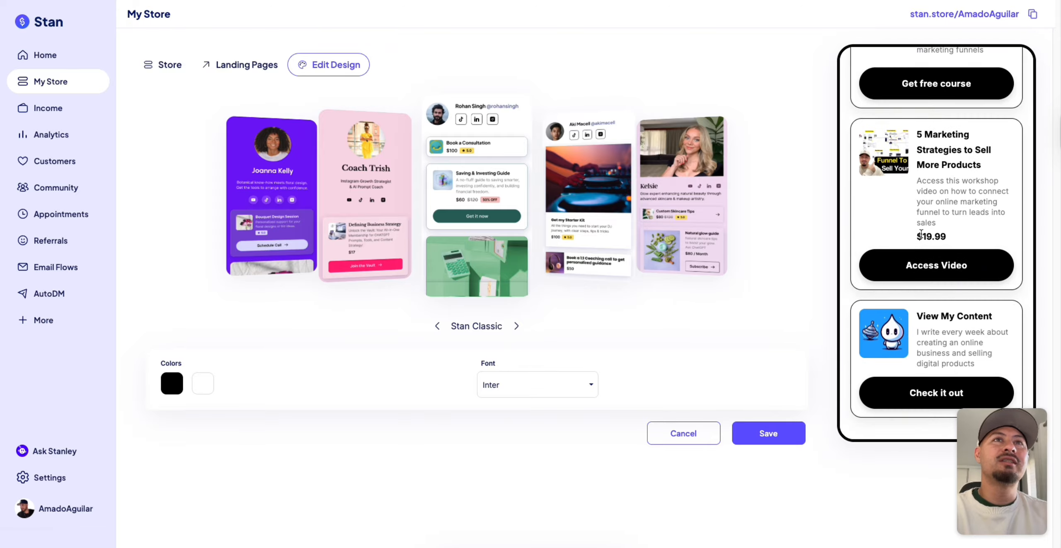
{"action": "scroll", "coordinate": [921, 238], "scroll_direction": "up", "scroll_amount": 4}
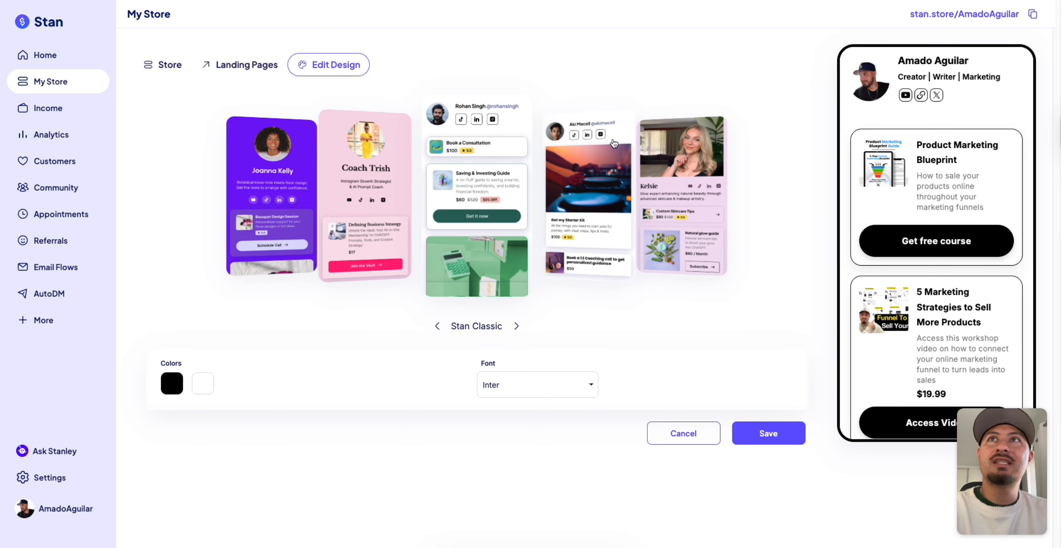
Step: Preview the Moderno, The Kels and The Tyla themes on the store
{"action": "left_click", "coordinate": [603, 174]}
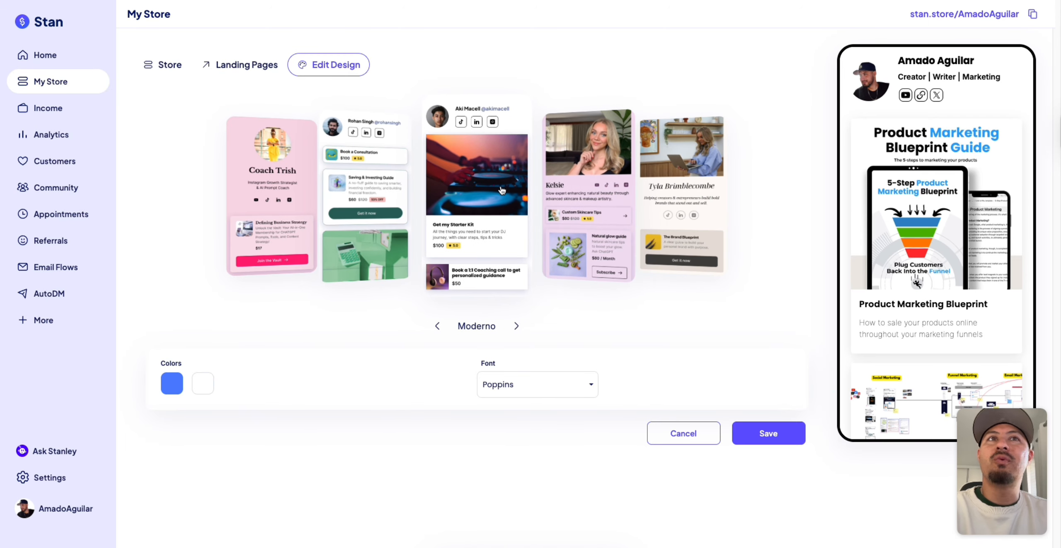
{"action": "scroll", "coordinate": [925, 277], "scroll_direction": "down", "scroll_amount": 5}
{"action": "scroll", "coordinate": [925, 277], "scroll_direction": "up", "scroll_amount": 5}
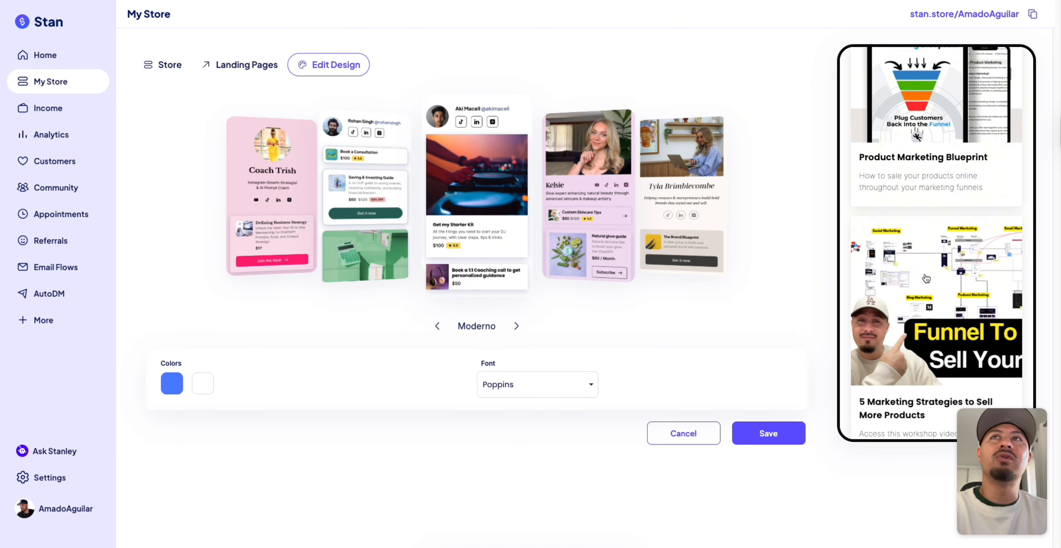
{"action": "left_click", "coordinate": [569, 208]}
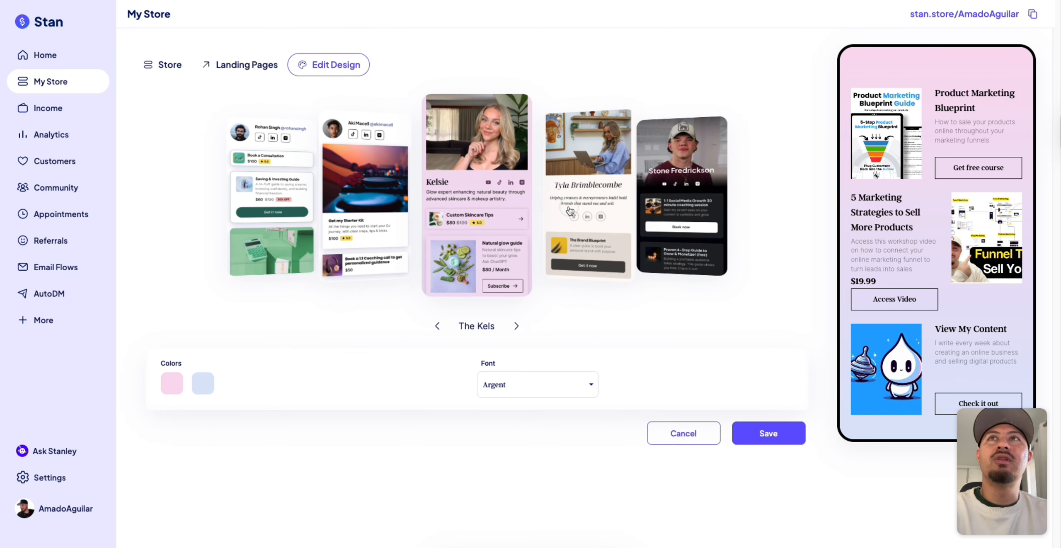
{"action": "left_click", "coordinate": [570, 210]}
{"action": "scroll", "coordinate": [996, 305], "scroll_direction": "up", "scroll_amount": 4}
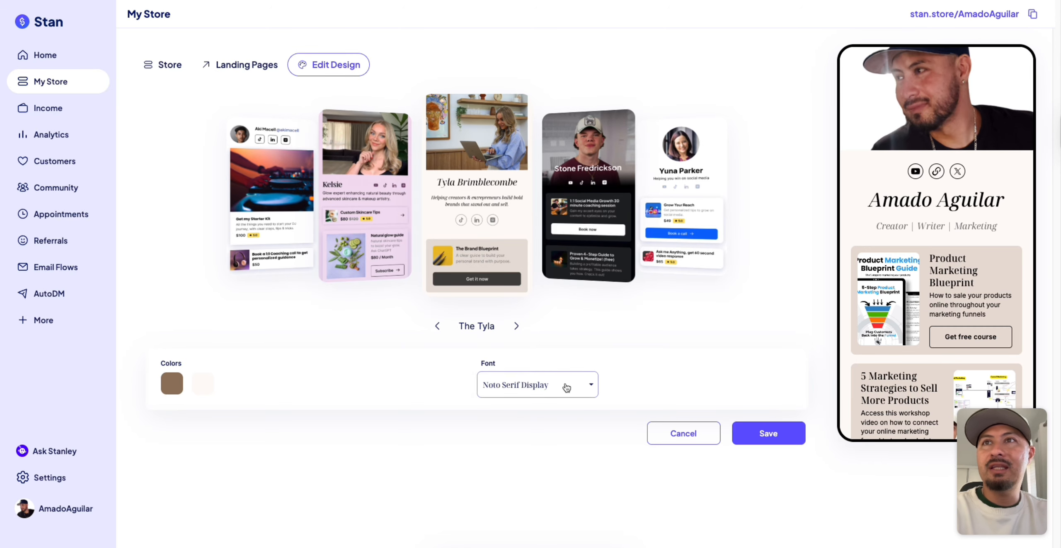
Step: Browse the font options for The Tyla theme and change its primary colour to dark brown
{"action": "left_click", "coordinate": [584, 385]}
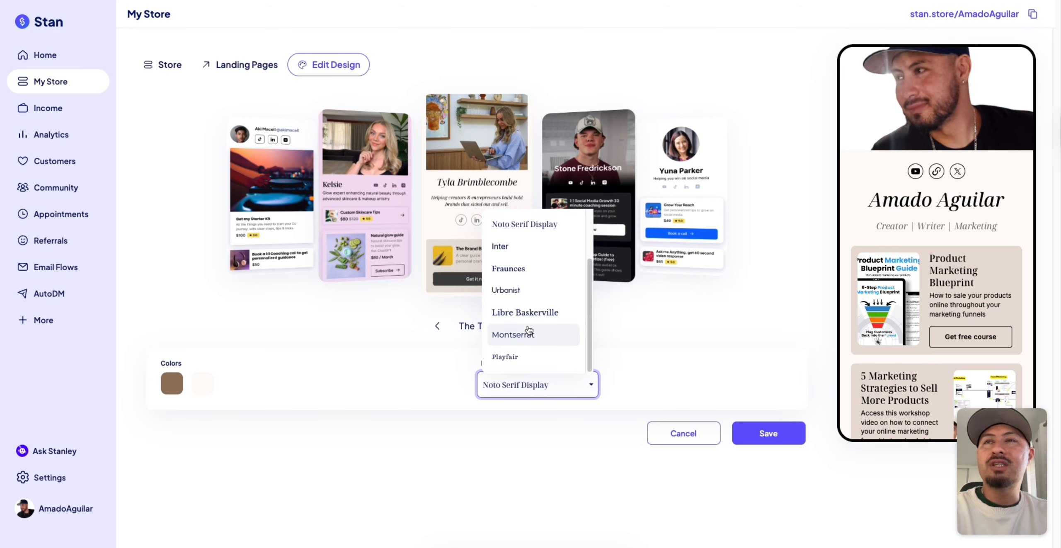
{"action": "left_click", "coordinate": [385, 380]}
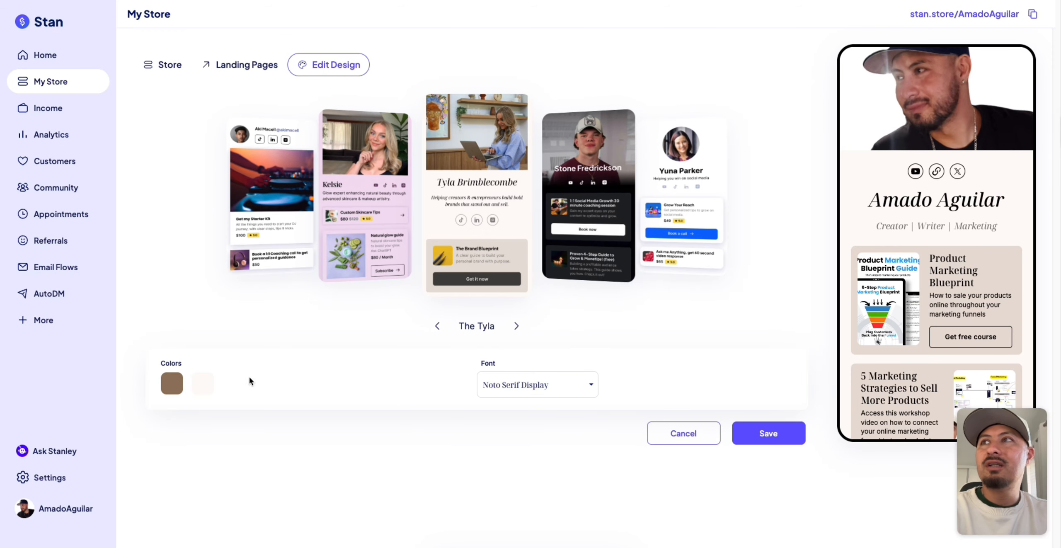
{"action": "left_click", "coordinate": [172, 383]}
{"action": "left_click_drag", "start_coordinate": [252, 269], "coordinate": [315, 258]}
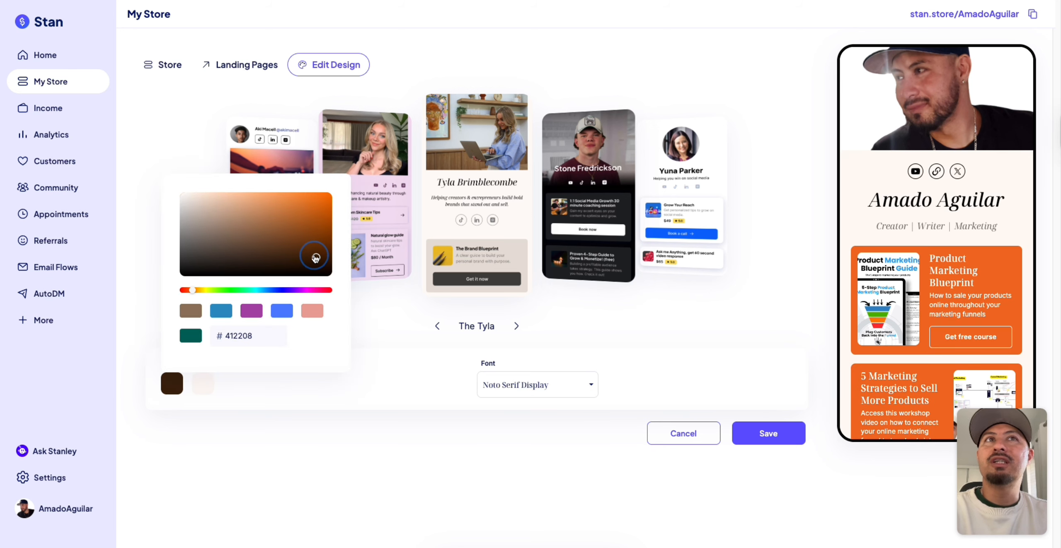
{"action": "left_click", "coordinate": [616, 356]}
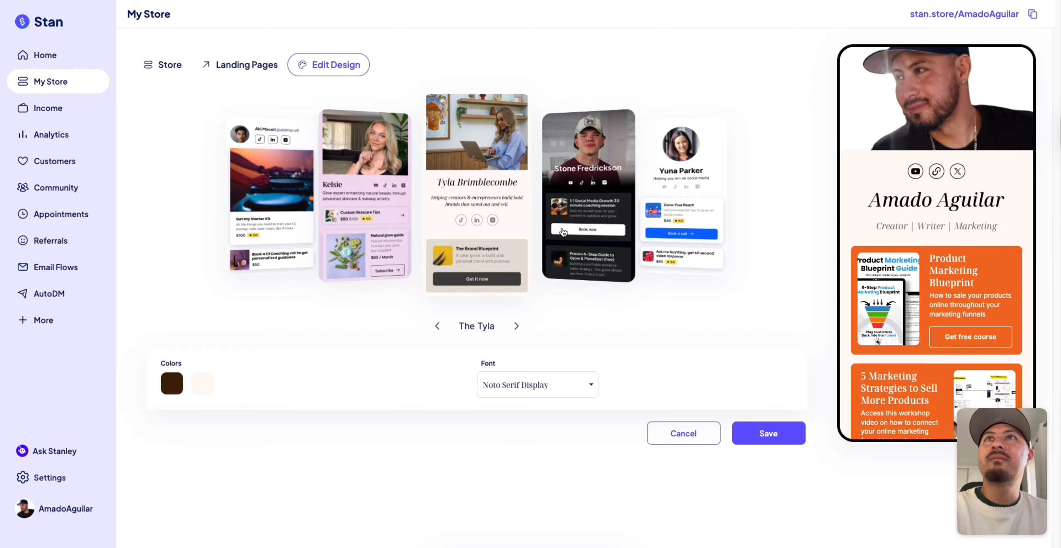
Step: Switch the store design to the Nightview theme, passing through the Minima theme
{"action": "left_click", "coordinate": [590, 232]}
{"action": "left_click", "coordinate": [574, 232]}
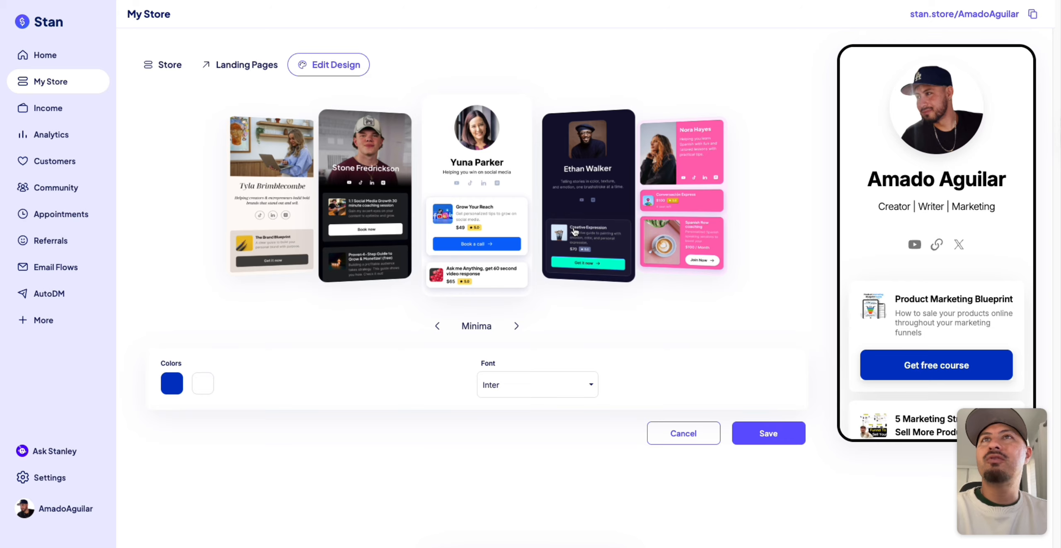
{"action": "left_click", "coordinate": [574, 232]}
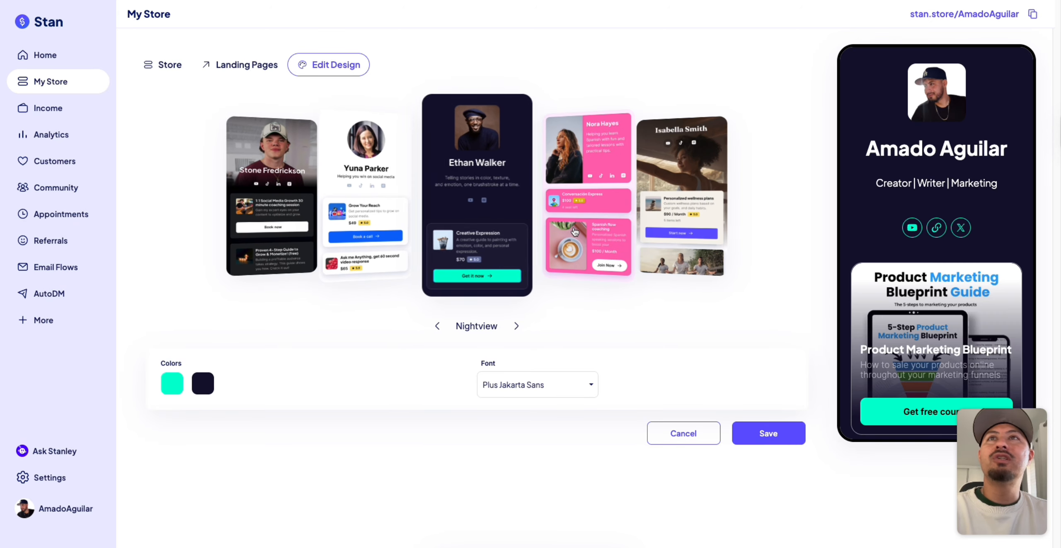
Step: Switch the store design to the Stan Classic theme, passing through the Material, Eclipse and Coach Trish themes
{"action": "left_click", "coordinate": [590, 226]}
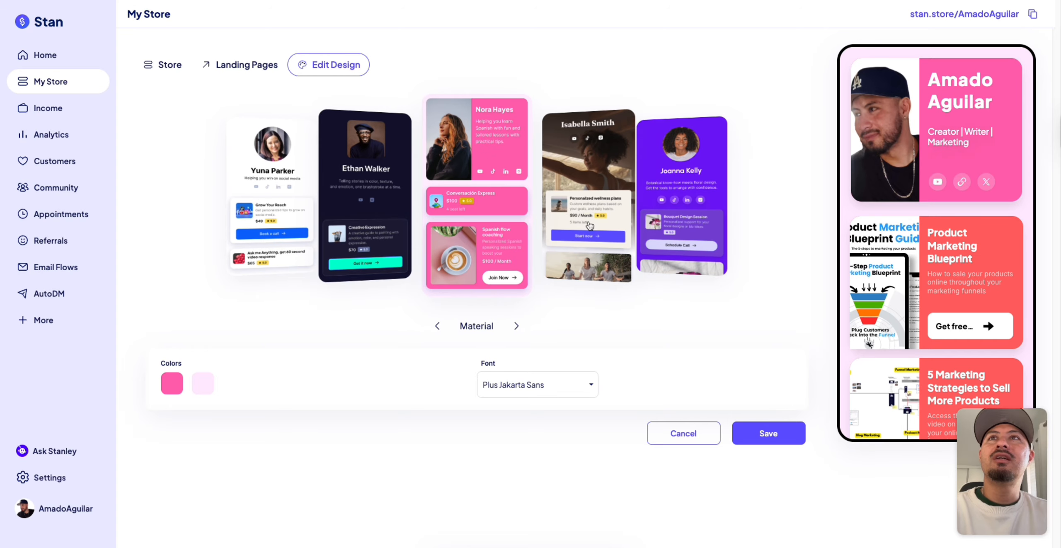
{"action": "left_click", "coordinate": [590, 226]}
{"action": "left_click", "coordinate": [589, 226]}
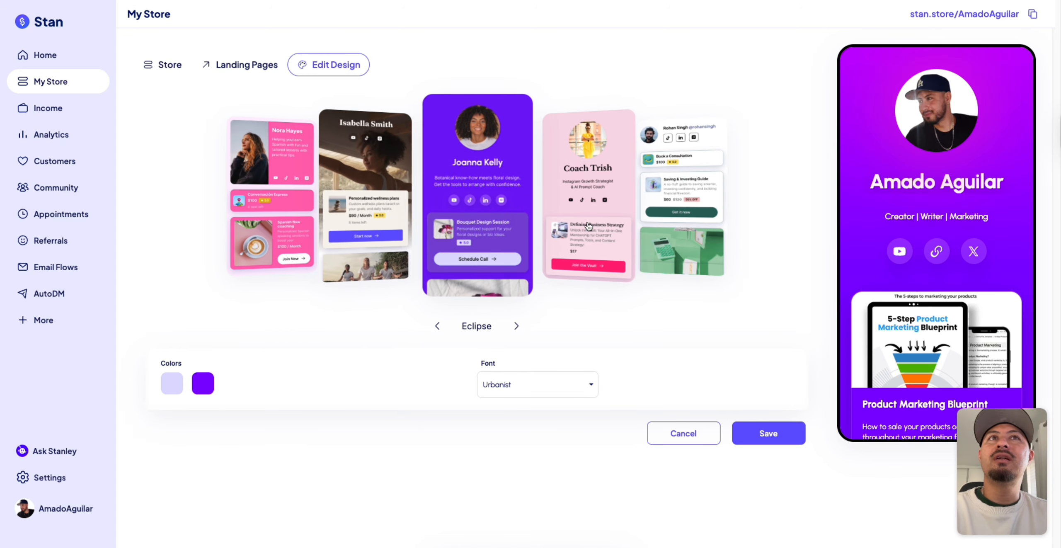
{"action": "left_click", "coordinate": [589, 226]}
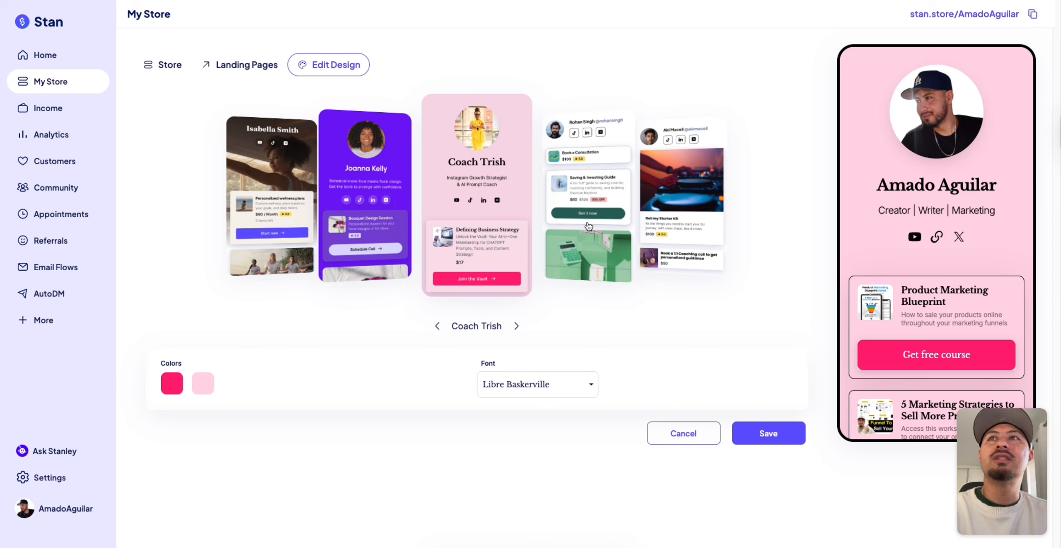
{"action": "left_click", "coordinate": [588, 226]}
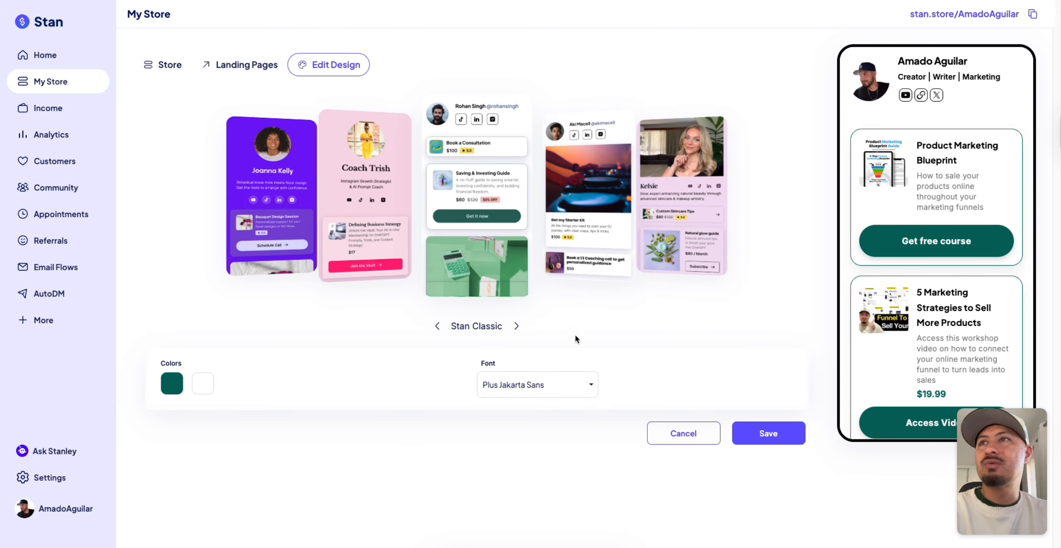
Step: Change the Stan Classic theme's primary colour to black and save the store design
{"action": "left_click", "coordinate": [172, 383]}
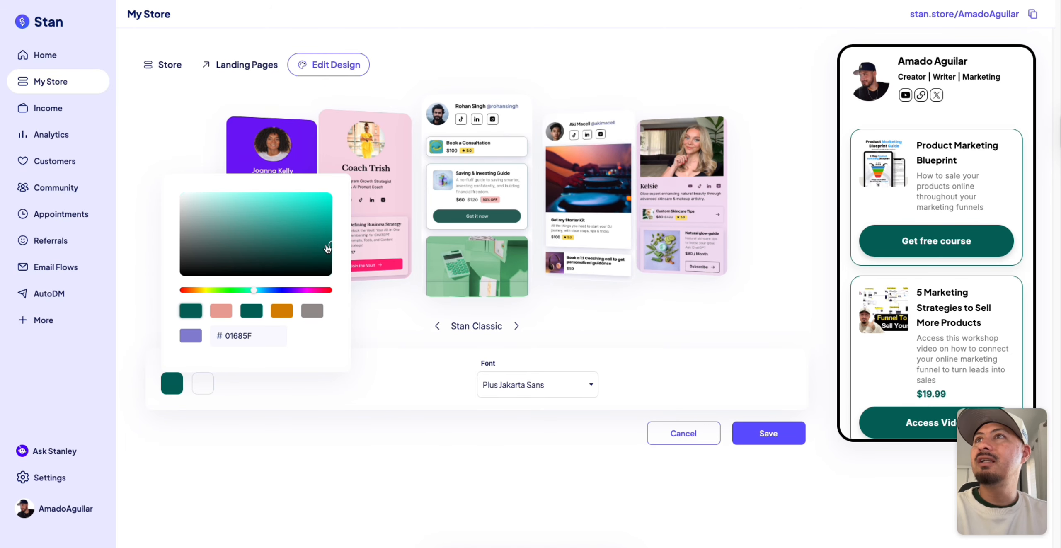
{"action": "left_click_drag", "start_coordinate": [327, 249], "coordinate": [315, 277]}
{"action": "left_click", "coordinate": [428, 392]}
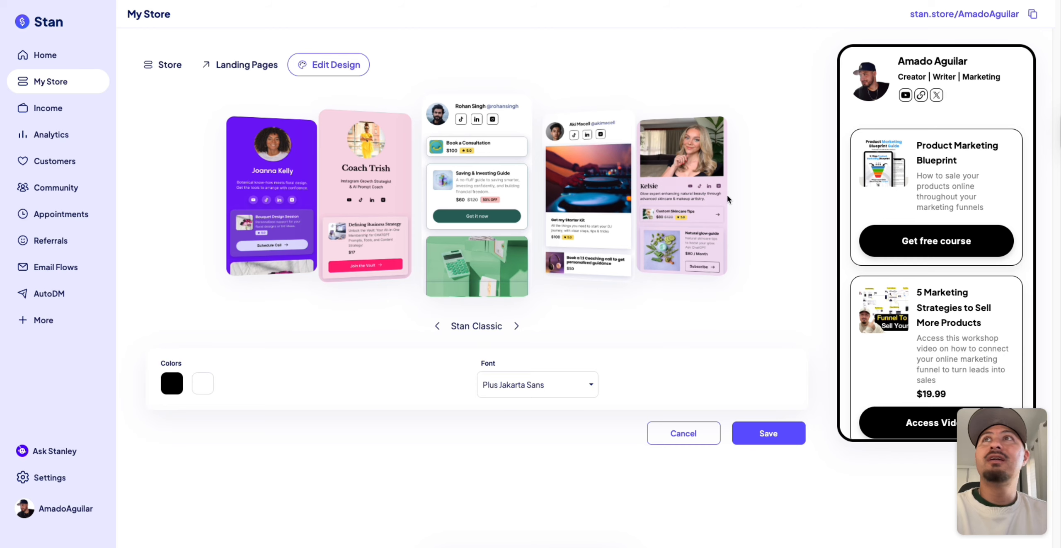
{"action": "left_click", "coordinate": [761, 435]}
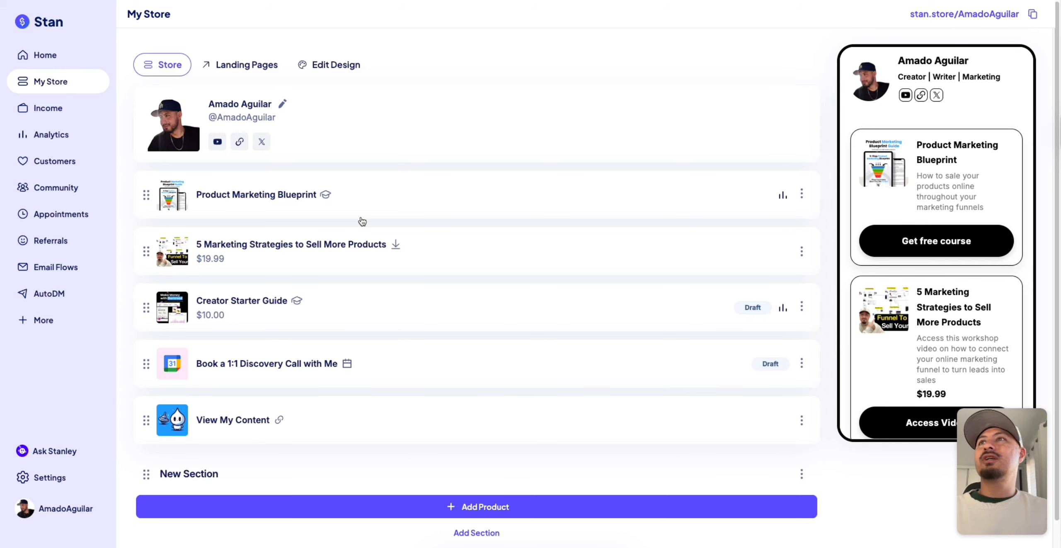
Step: Add a new product to the store and choose Digital Product as its type
{"action": "scroll", "coordinate": [528, 390], "scroll_direction": "down", "scroll_amount": 1}
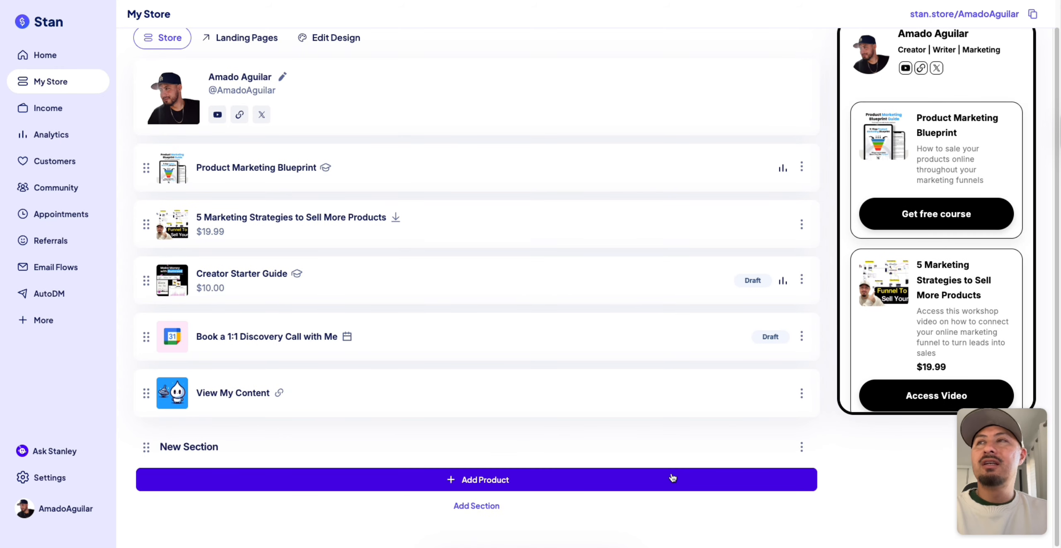
{"action": "left_click", "coordinate": [672, 477]}
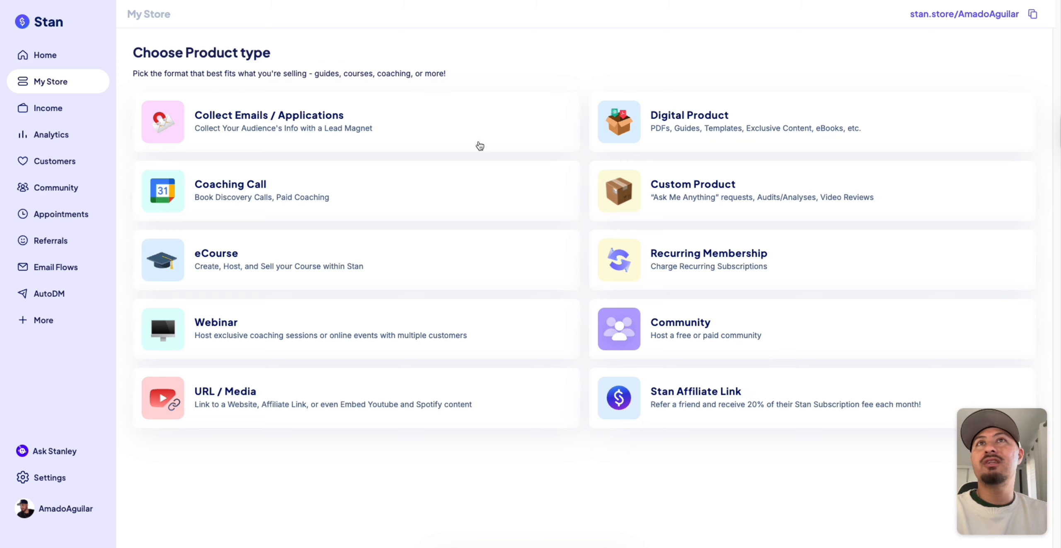
{"action": "left_click", "coordinate": [701, 123]}
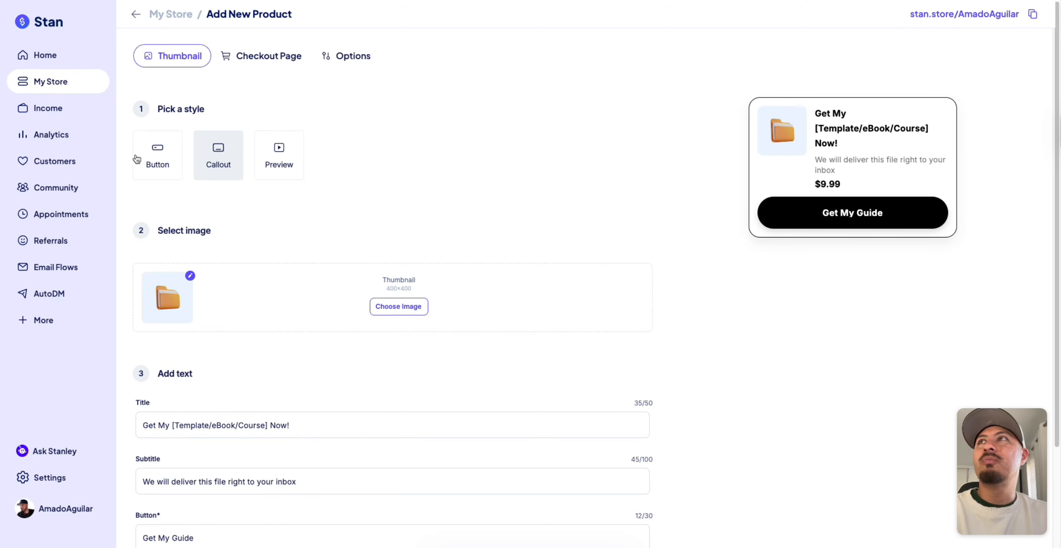
Step: Preview the Button and Preview thumbnail styles for the product, returning to the Callout style
{"action": "left_click", "coordinate": [148, 161]}
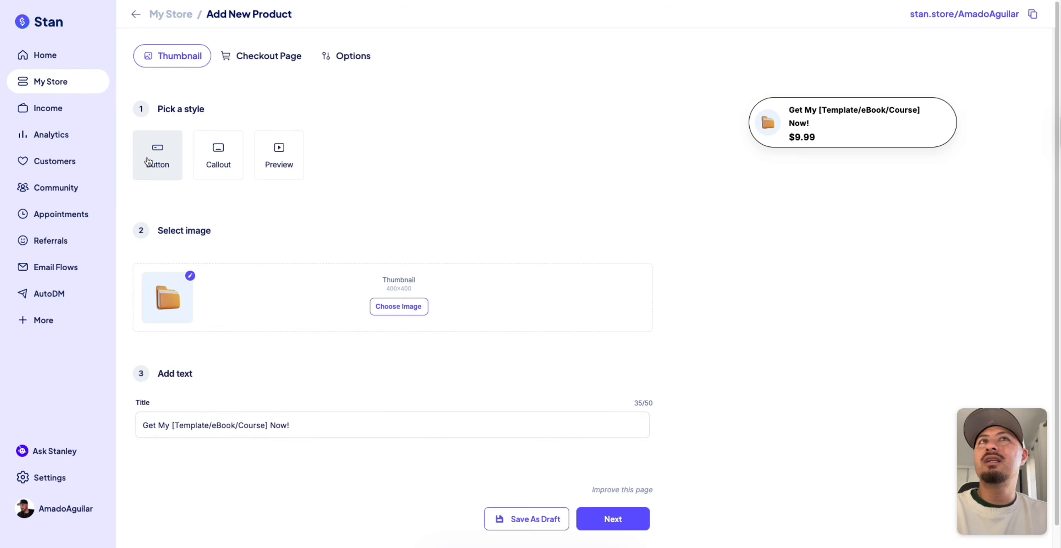
{"action": "left_click", "coordinate": [217, 163]}
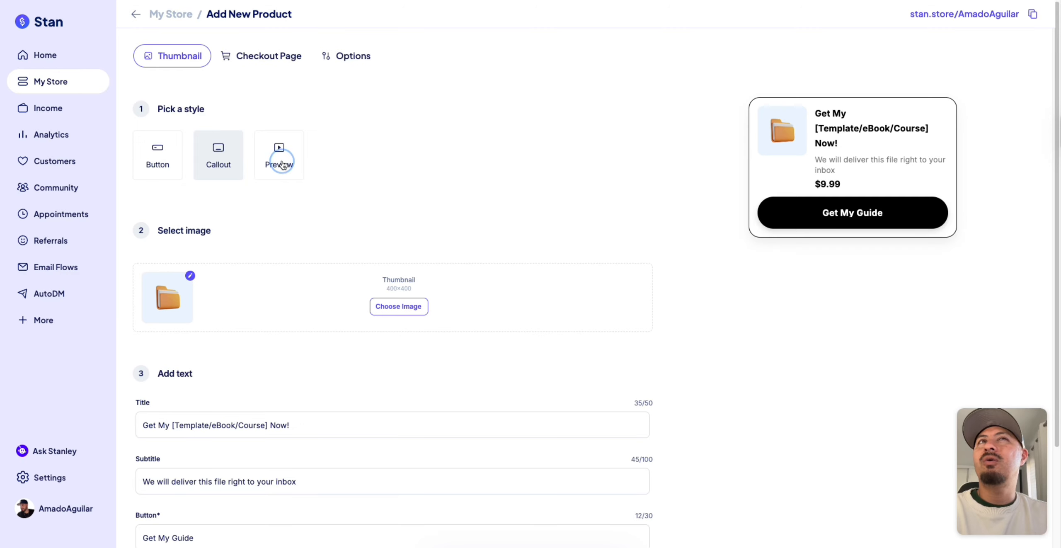
{"action": "left_click", "coordinate": [283, 165]}
{"action": "left_click", "coordinate": [218, 163]}
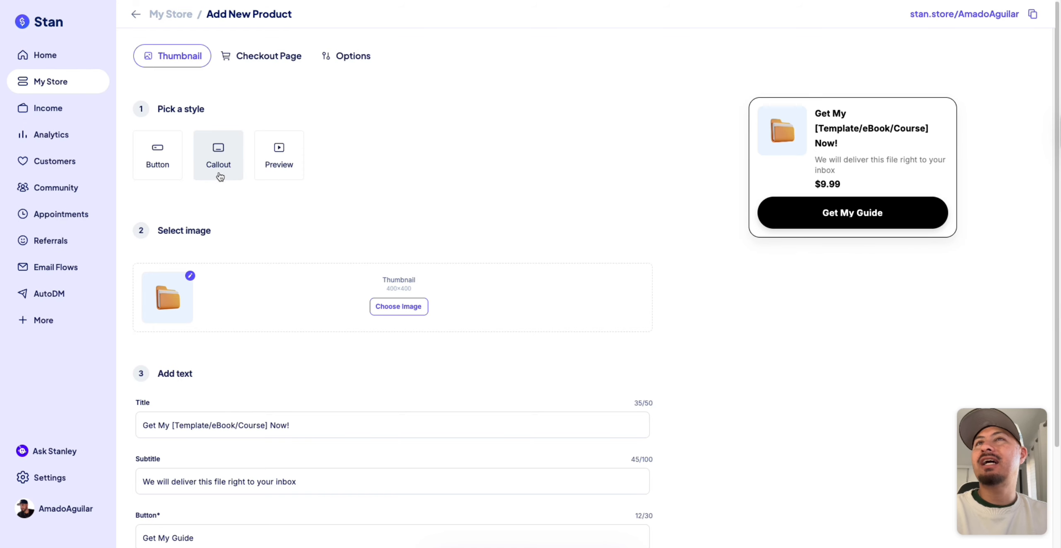
Step: Upload the Creator's Roadmap cover from the Downloads folder as the thumbnail, zooming it out fully and repositioning it in the crop
{"action": "scroll", "coordinate": [225, 211], "scroll_direction": "down", "scroll_amount": 1}
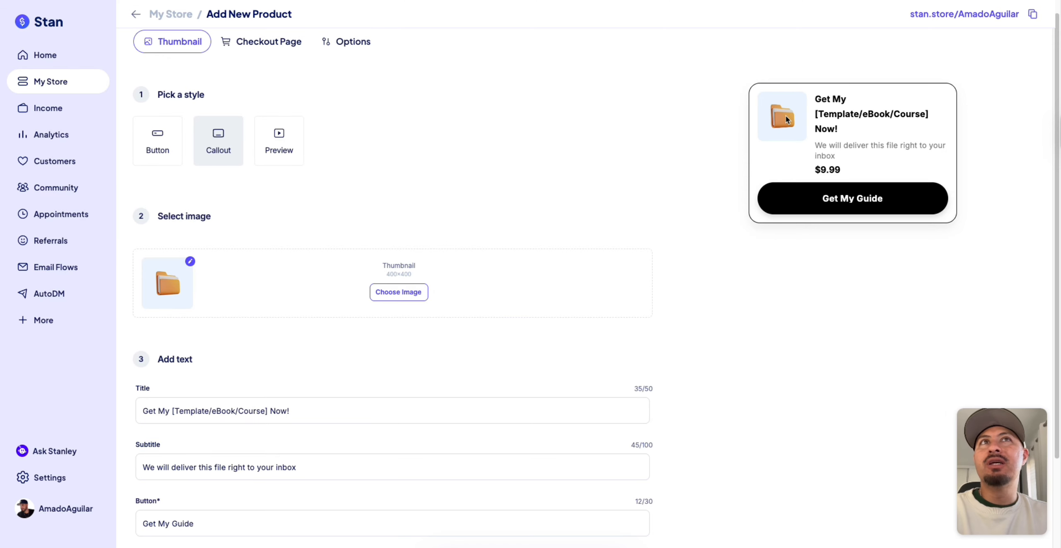
{"action": "left_click", "coordinate": [419, 292]}
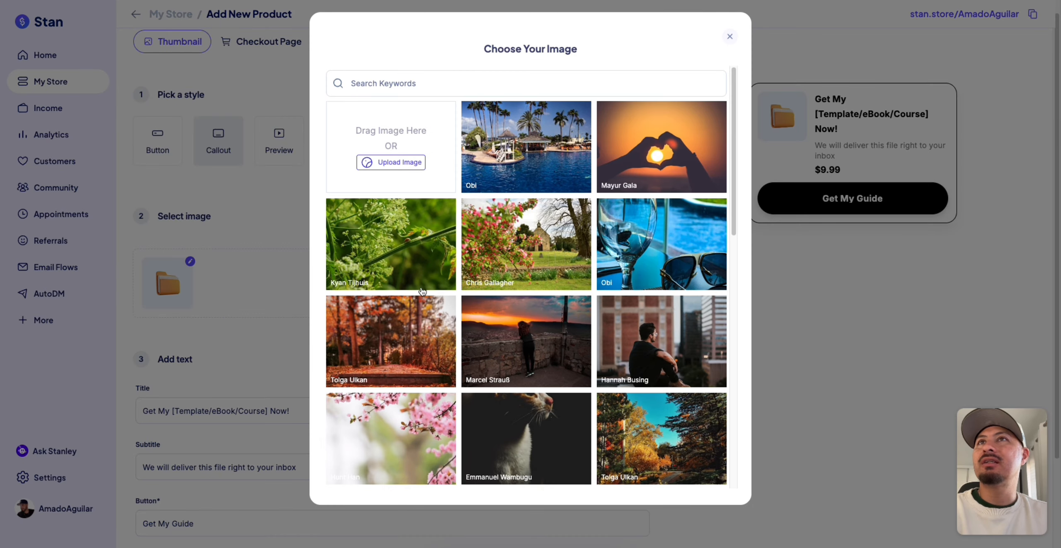
{"action": "left_click", "coordinate": [415, 163]}
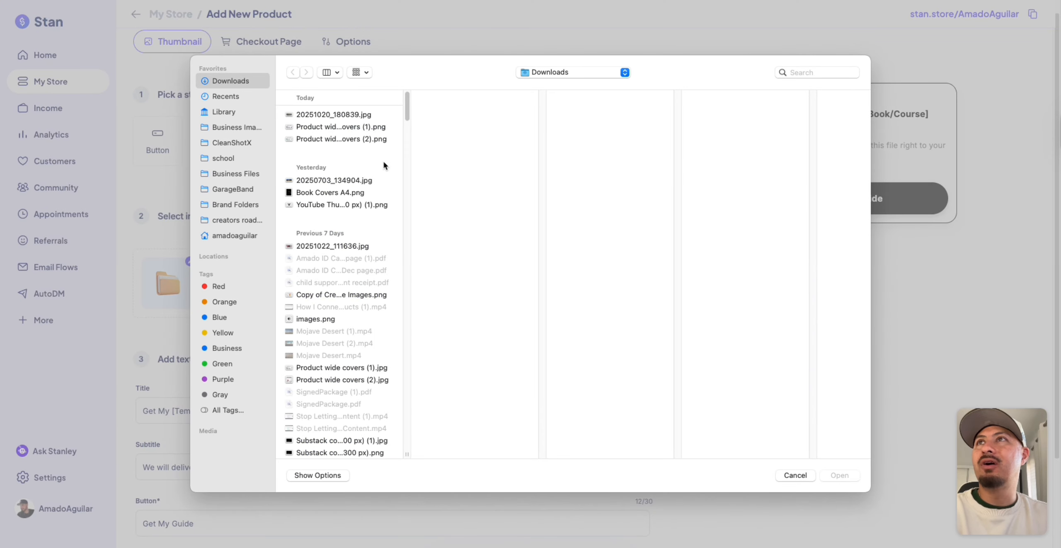
{"action": "key", "text": "Return"}
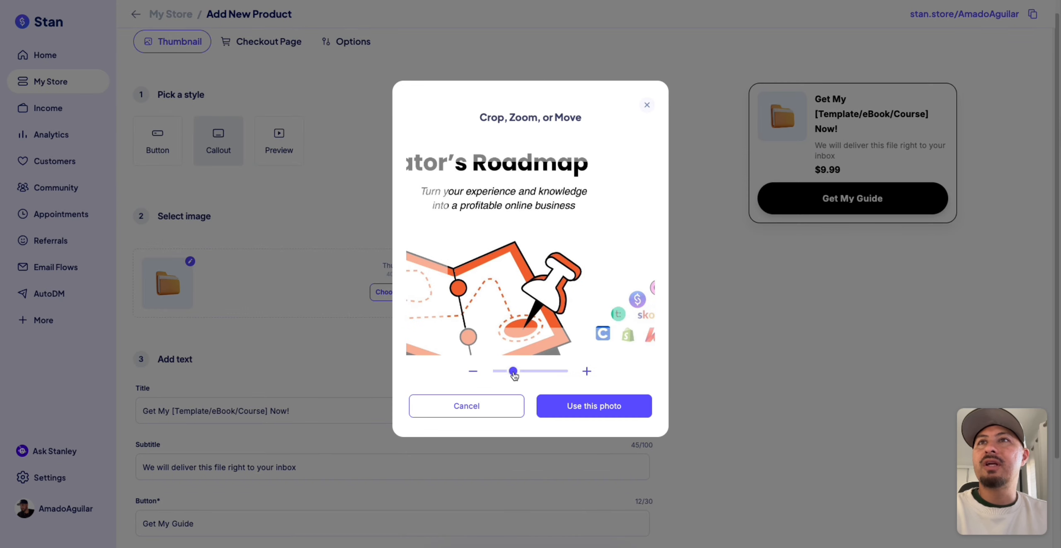
{"action": "left_click_drag", "start_coordinate": [513, 371], "coordinate": [491, 371]}
{"action": "left_click_drag", "start_coordinate": [544, 236], "coordinate": [598, 232]}
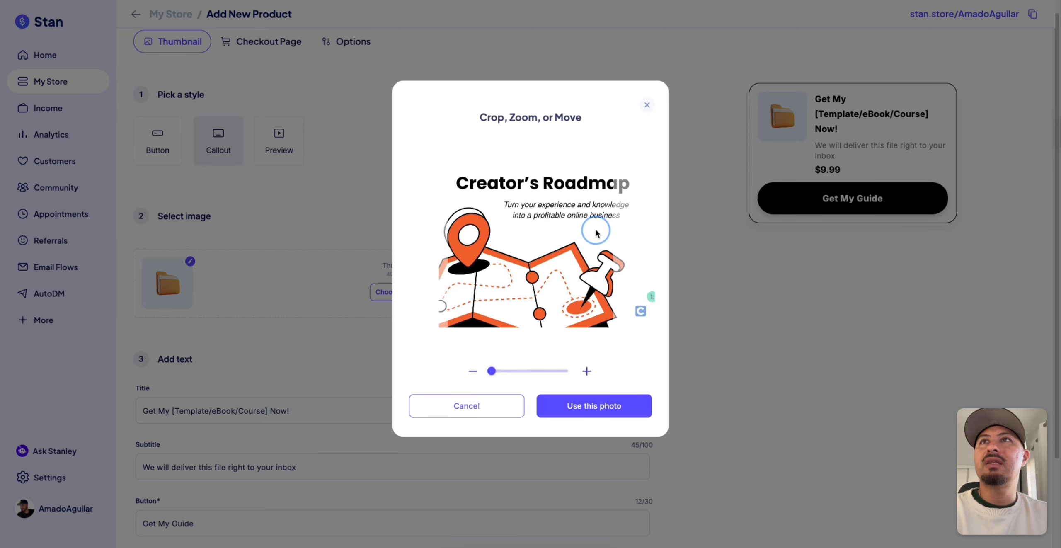
{"action": "left_click", "coordinate": [594, 405]}
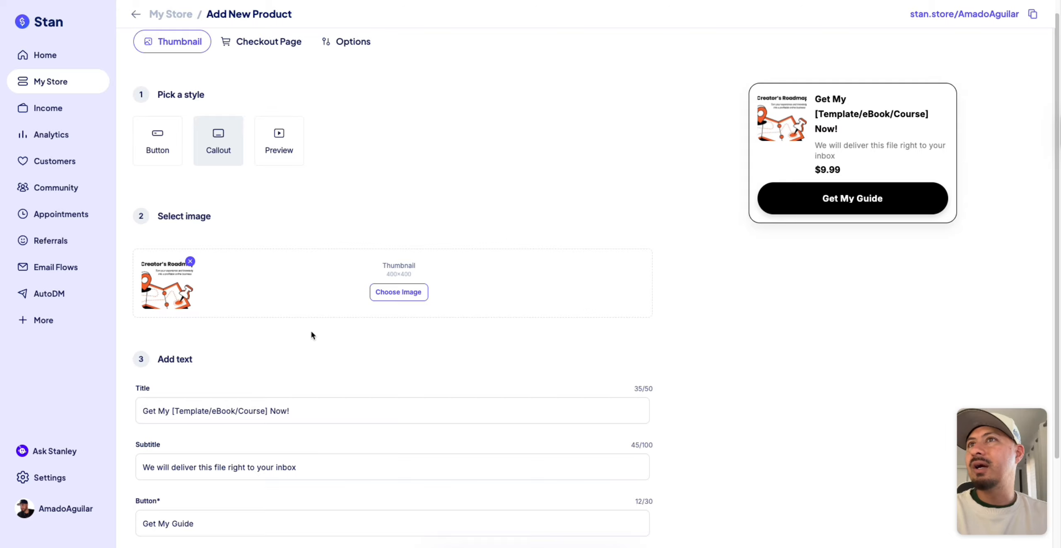
Step: Replace the product's placeholder title with "Creator's Roadmap"
{"action": "scroll", "coordinate": [353, 362], "scroll_direction": "down", "scroll_amount": 2}
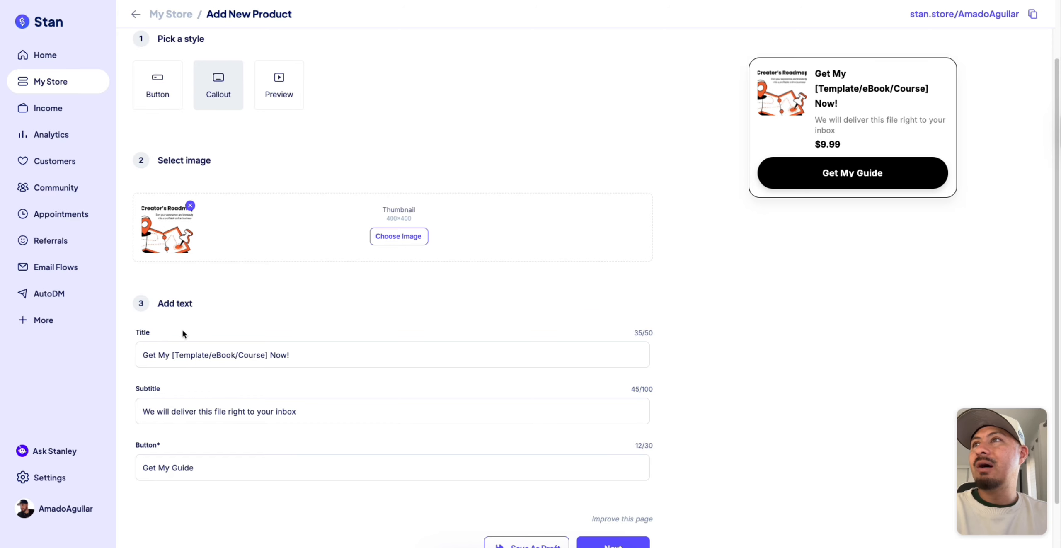
{"action": "scroll", "coordinate": [400, 403], "scroll_direction": "up", "scroll_amount": 2}
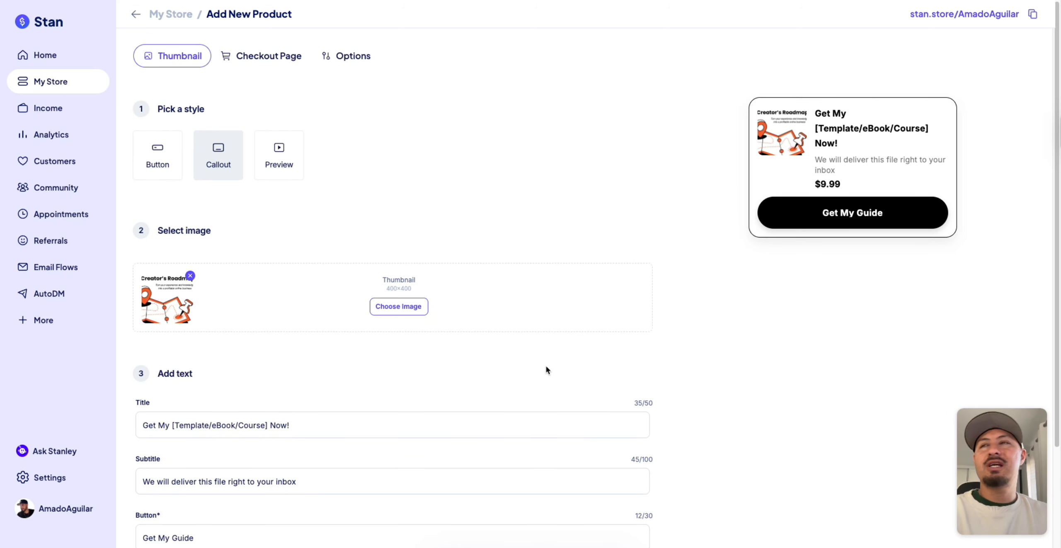
{"action": "left_click_drag", "start_coordinate": [327, 423], "coordinate": [142, 427]}
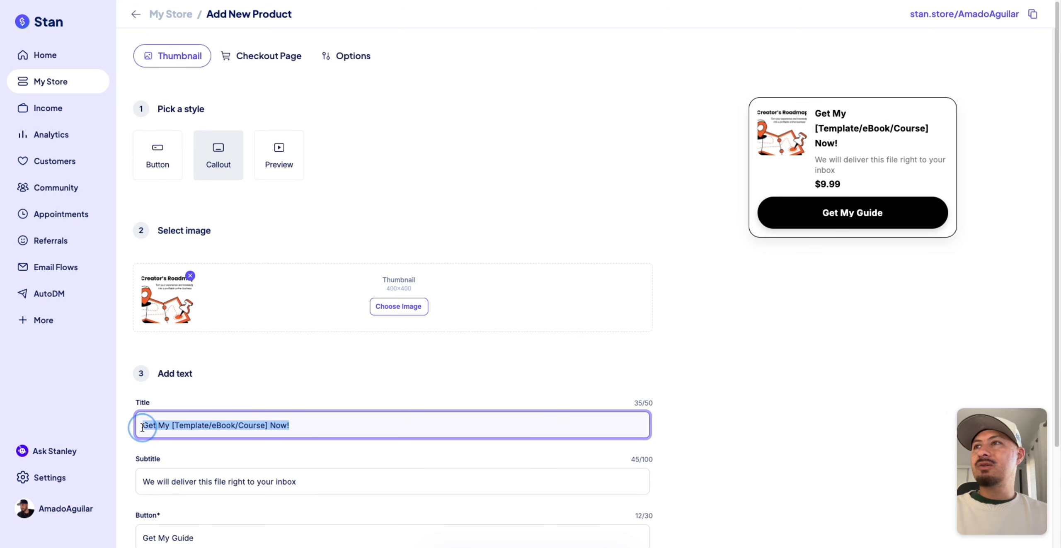
{"action": "type", "text": "Creator'"}
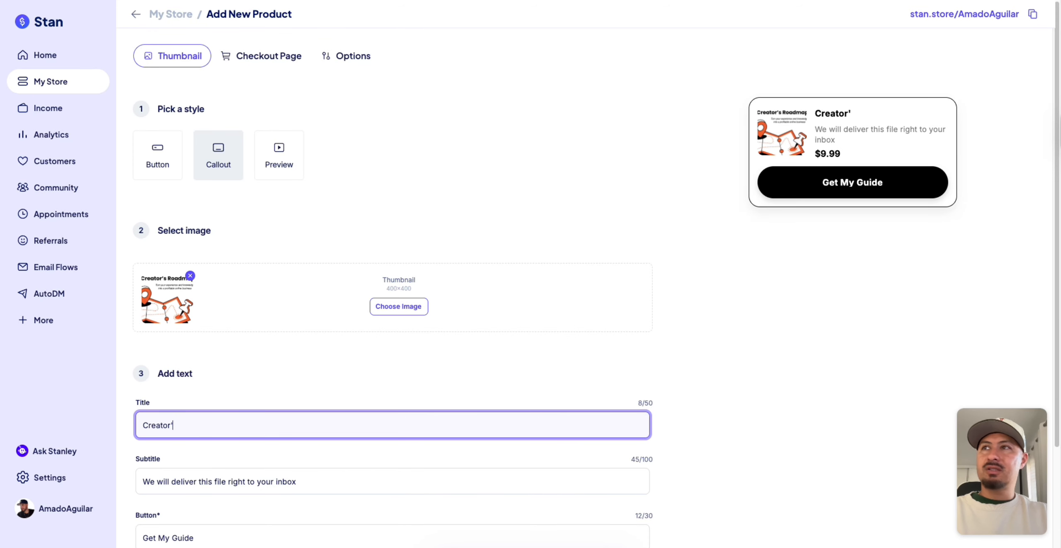
{"action": "type", "text": "s Roadmap"}
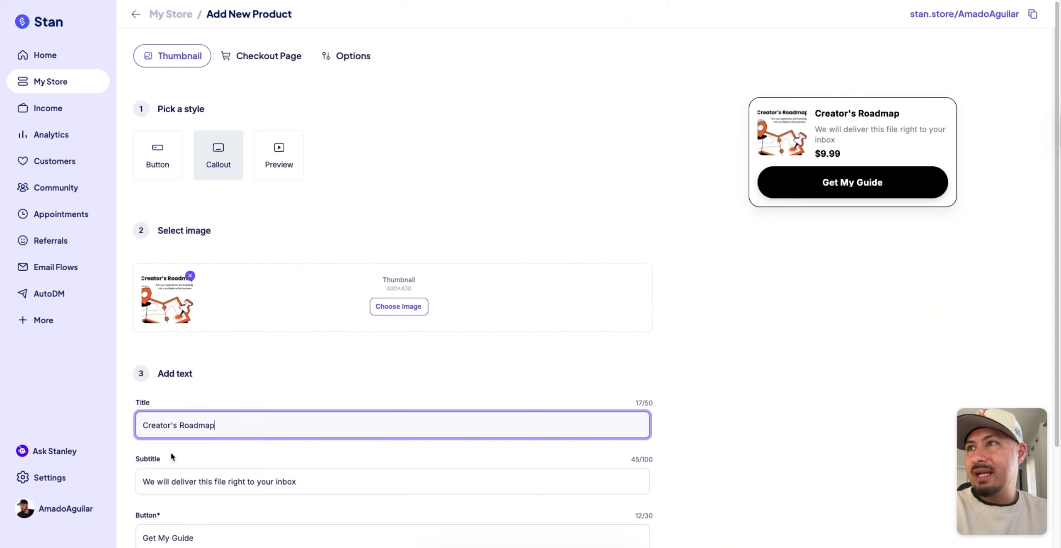
Step: Replace the product's subtitle with "Turn your experience and knowledge into a profitable online business"
{"action": "left_click", "coordinate": [302, 483]}
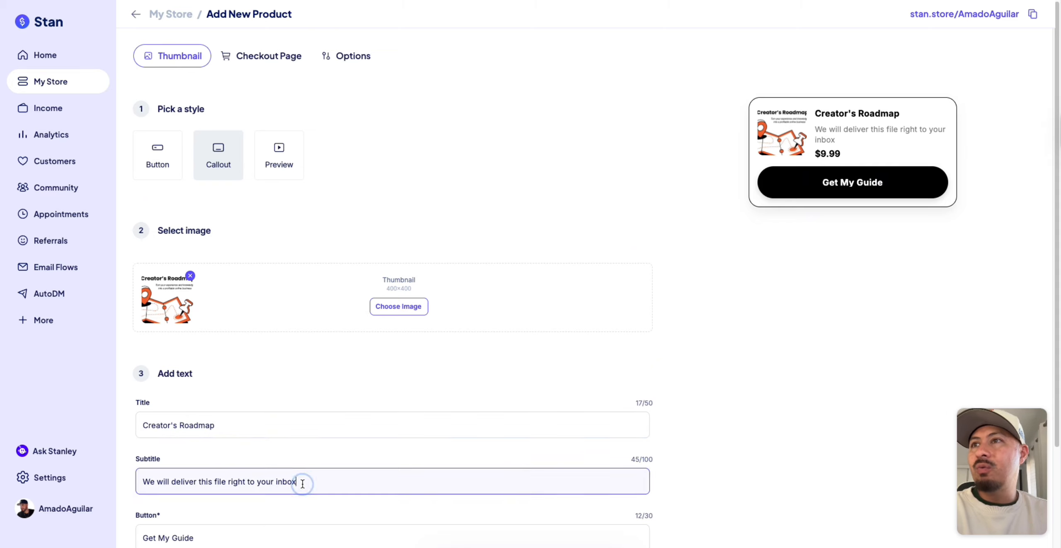
{"action": "left_click_drag", "start_coordinate": [302, 483], "coordinate": [141, 483]}
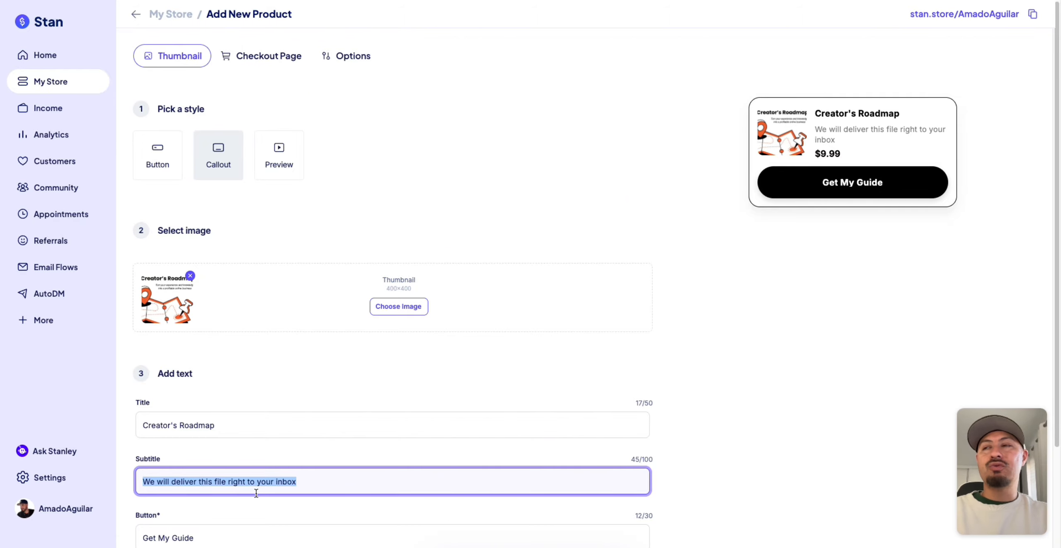
{"action": "key", "text": "BackSpace"}
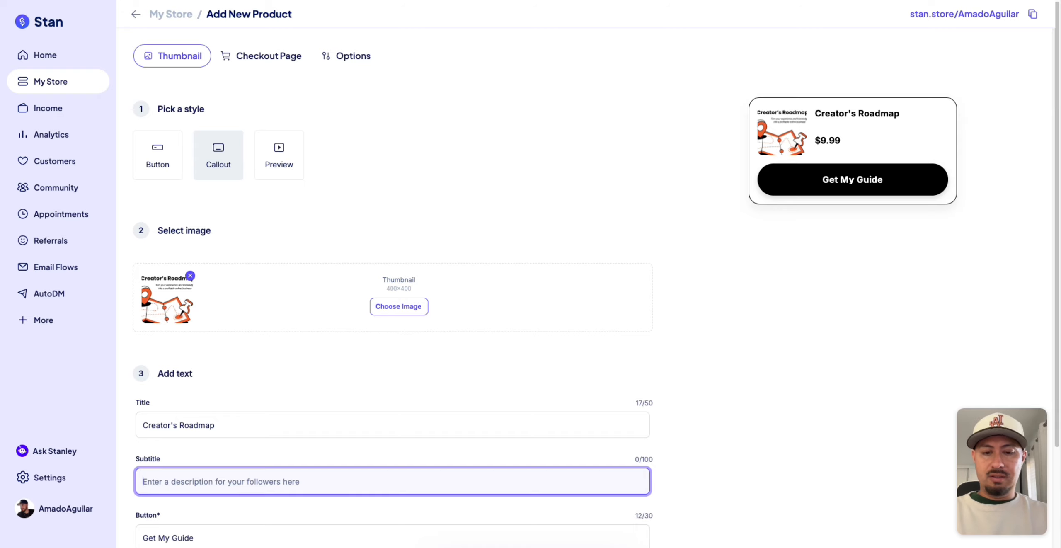
{"action": "type", "text": "Turn your exp"}
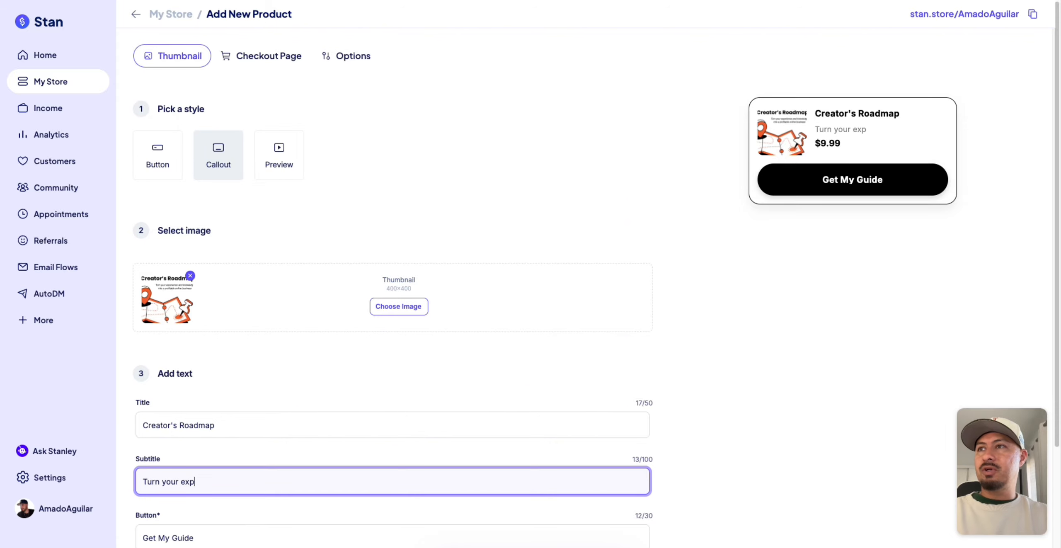
{"action": "type", "text": "erience and know"}
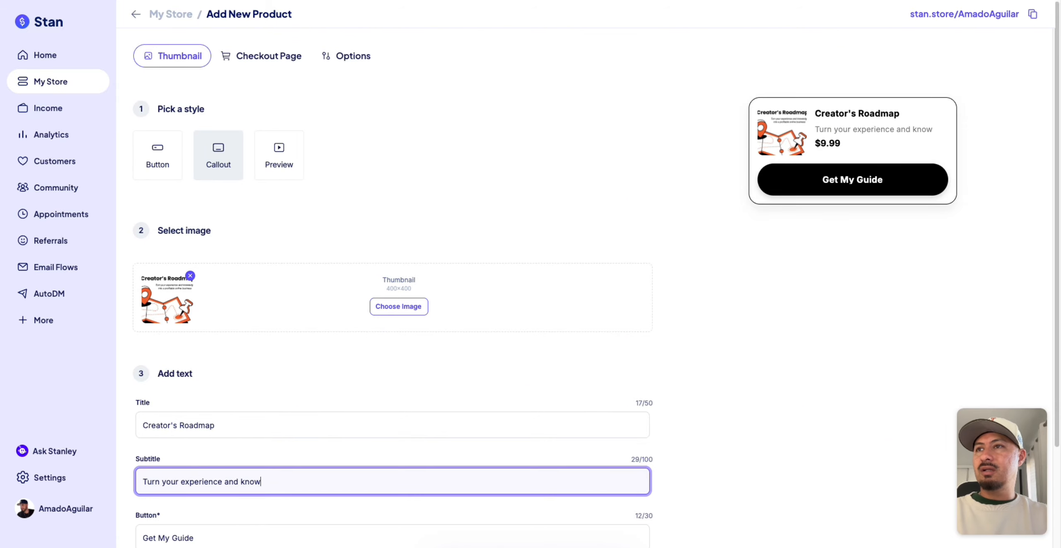
{"action": "type", "text": "ledge into a prof"}
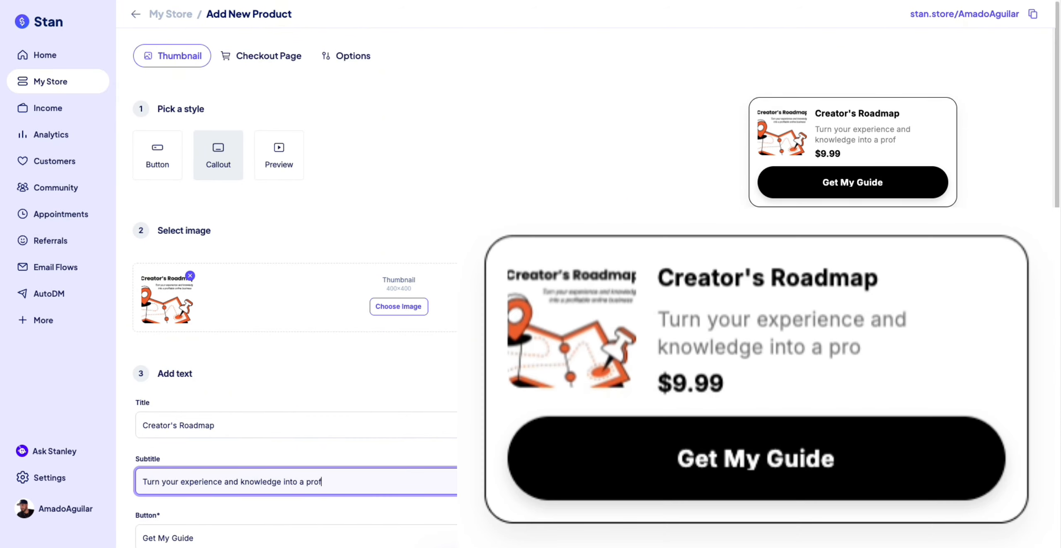
{"action": "type", "text": "itable "}
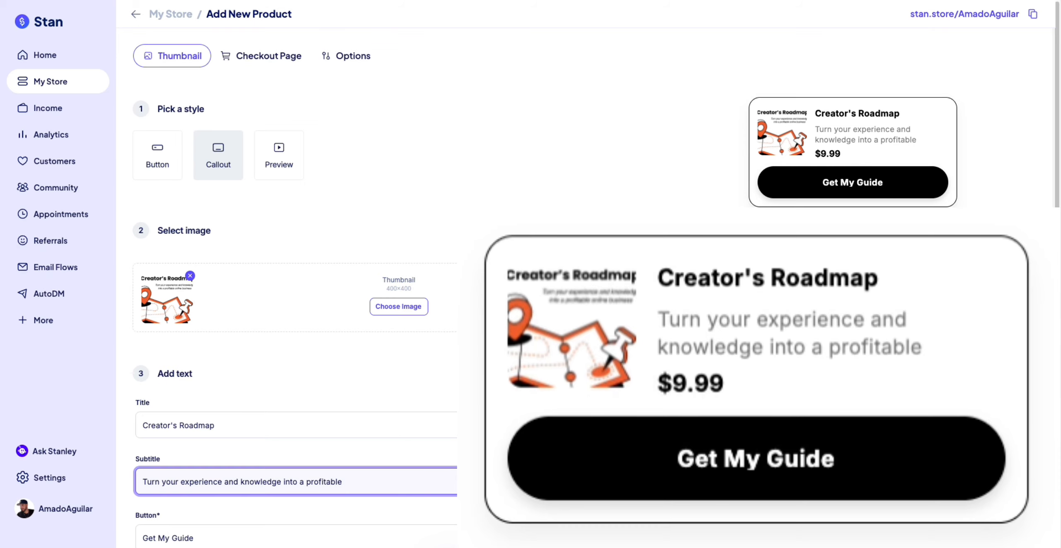
{"action": "type", "text": "online business"}
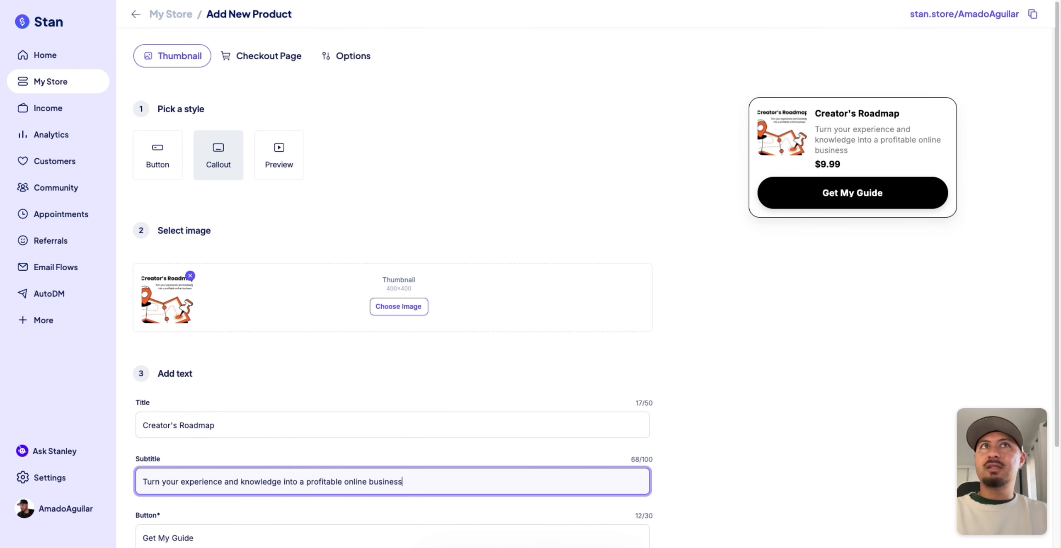
{"action": "left_click", "coordinate": [640, 265]}
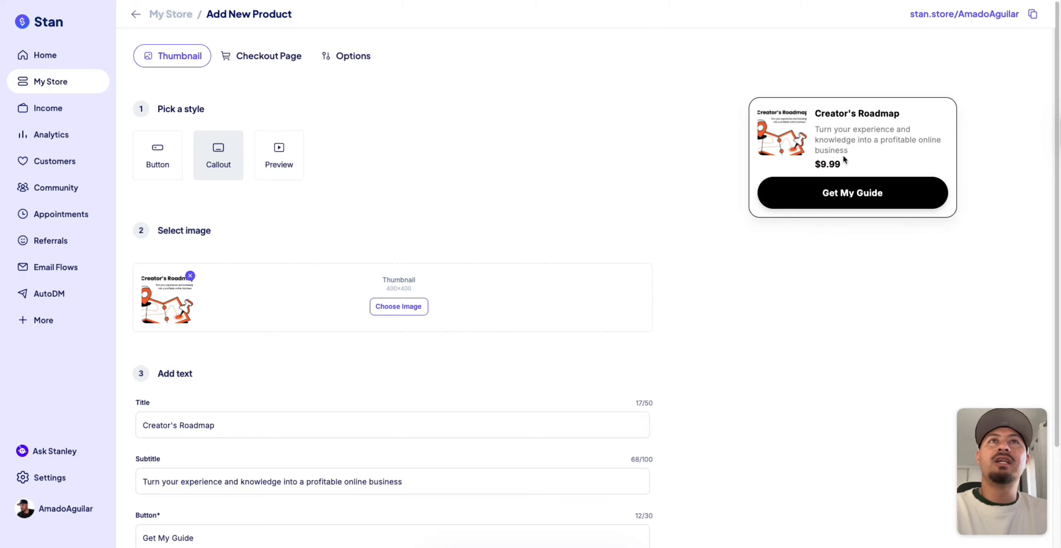
Step: Change the product's button text to "Get the course" and continue to the checkout page setup
{"action": "scroll", "coordinate": [789, 215], "scroll_direction": "down", "scroll_amount": 3}
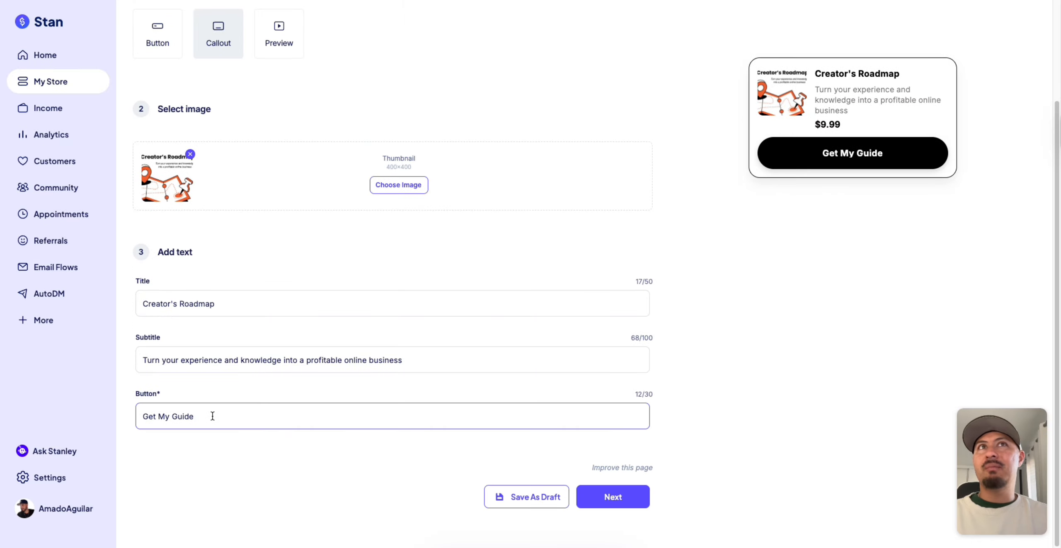
{"action": "left_click_drag", "start_coordinate": [212, 416], "coordinate": [135, 416]}
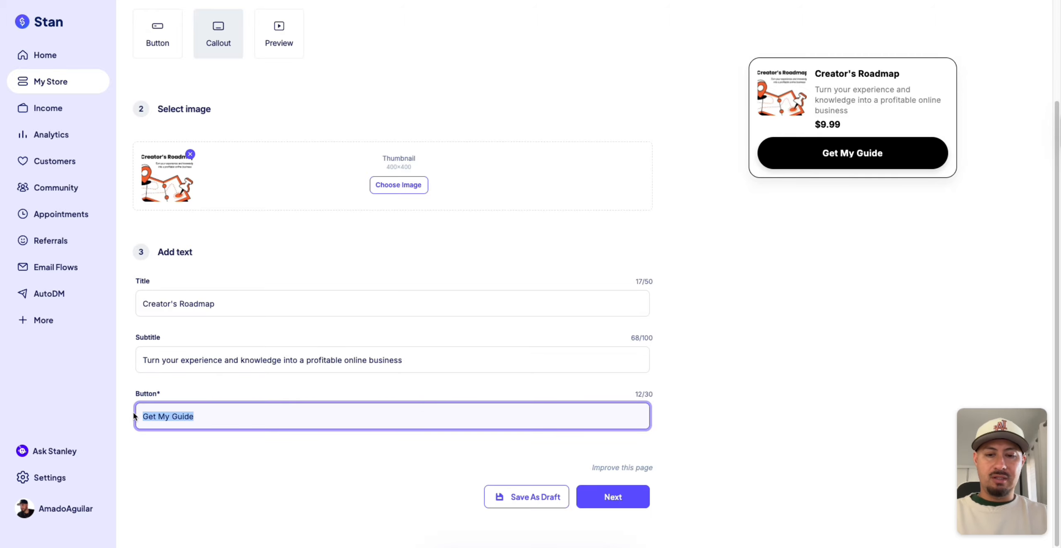
{"action": "type", "text": "Get the cou"}
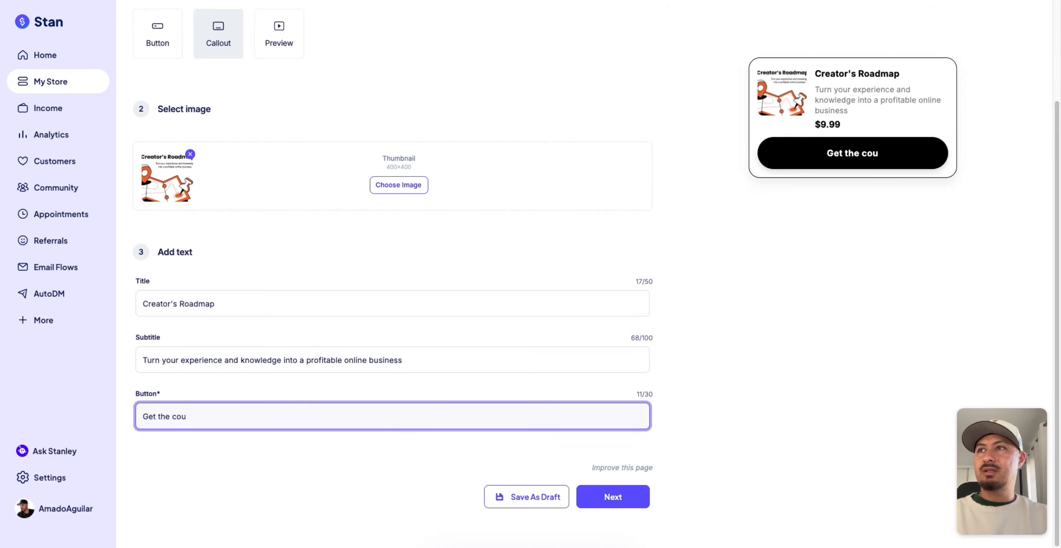
{"action": "type", "text": "rse"}
{"action": "left_click", "coordinate": [682, 336]}
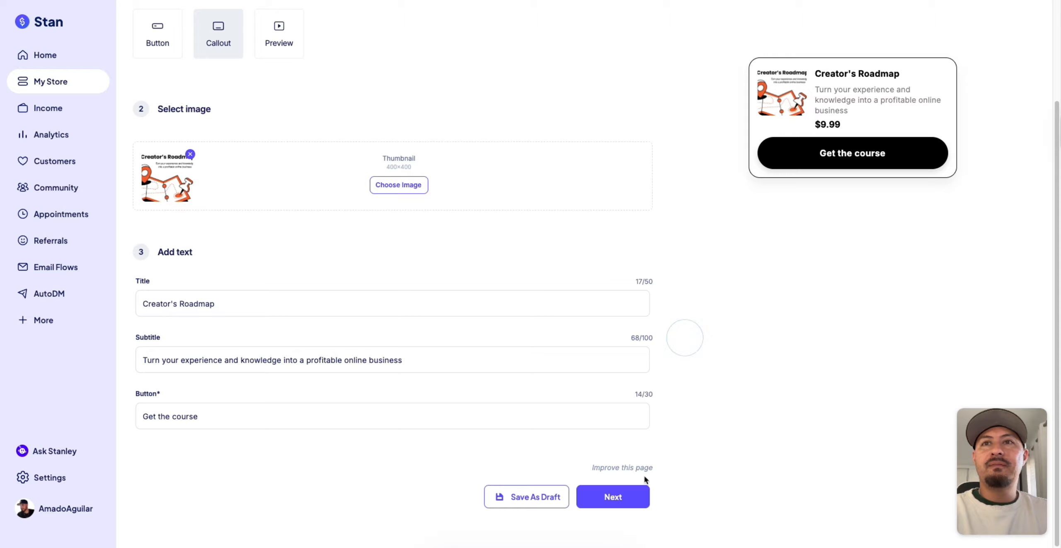
{"action": "left_click", "coordinate": [627, 505]}
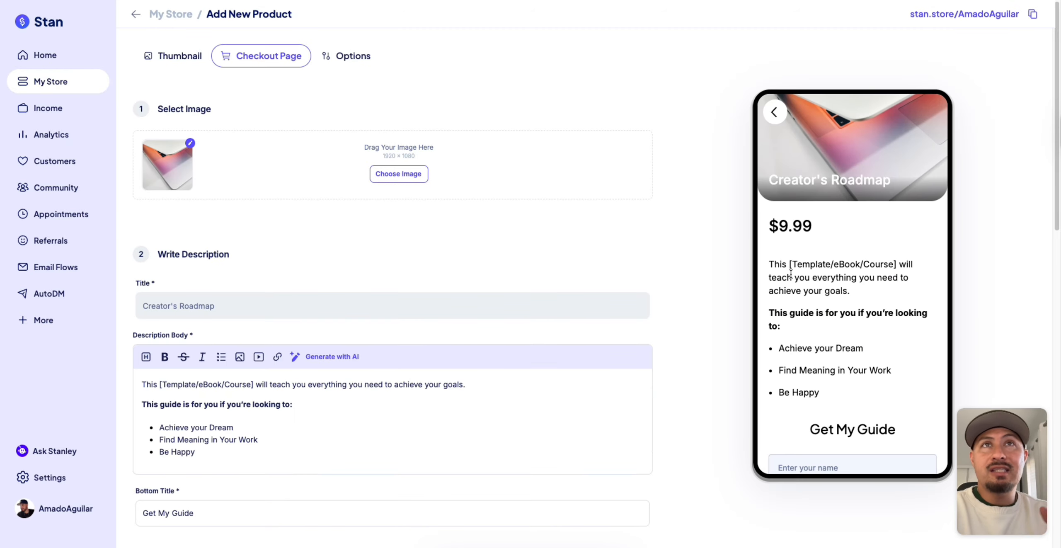
Step: Upload the Creator's Roadmap cover from the Downloads folder as the checkout page image, zoomed fully out in the crop
{"action": "scroll", "coordinate": [812, 267], "scroll_direction": "down", "scroll_amount": 4}
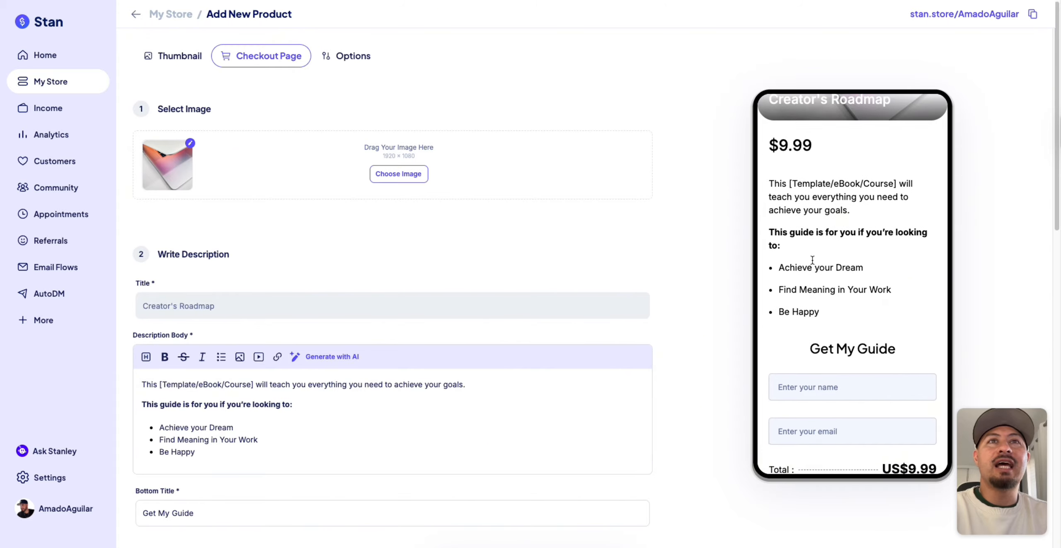
{"action": "scroll", "coordinate": [813, 260], "scroll_direction": "down", "scroll_amount": 1}
{"action": "scroll", "coordinate": [812, 261], "scroll_direction": "up", "scroll_amount": 5}
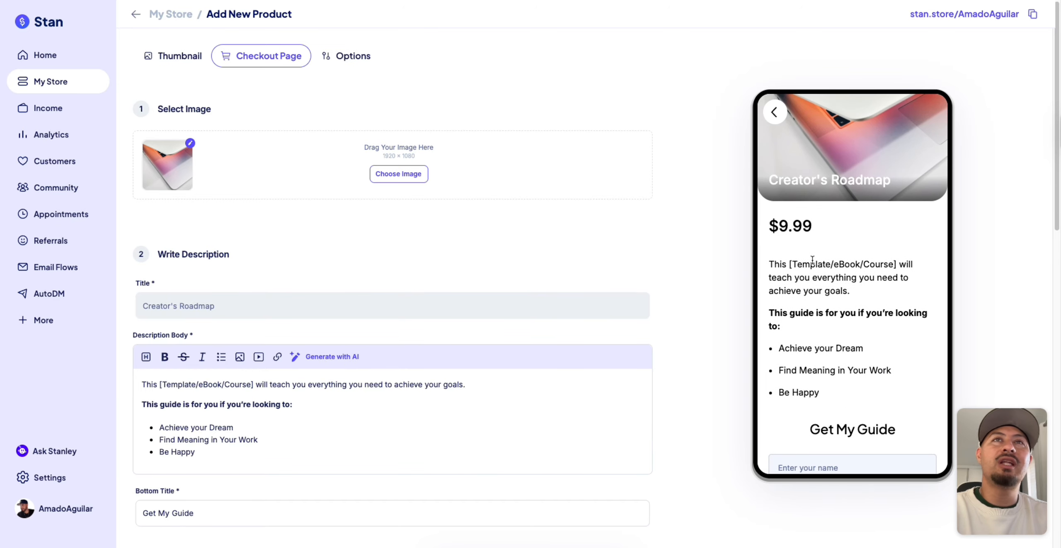
{"action": "scroll", "coordinate": [815, 293], "scroll_direction": "down", "scroll_amount": 1}
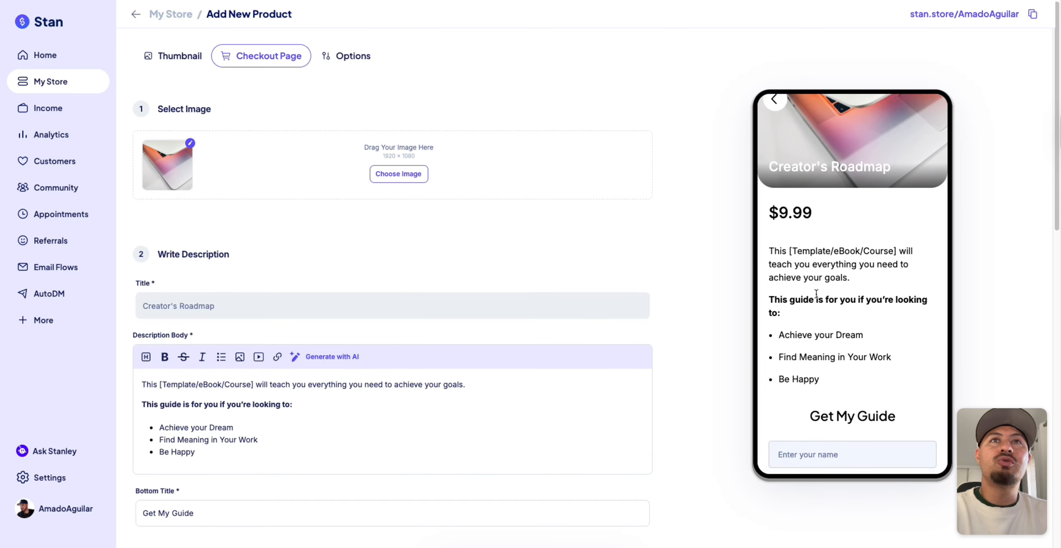
{"action": "scroll", "coordinate": [779, 322], "scroll_direction": "up", "scroll_amount": 1}
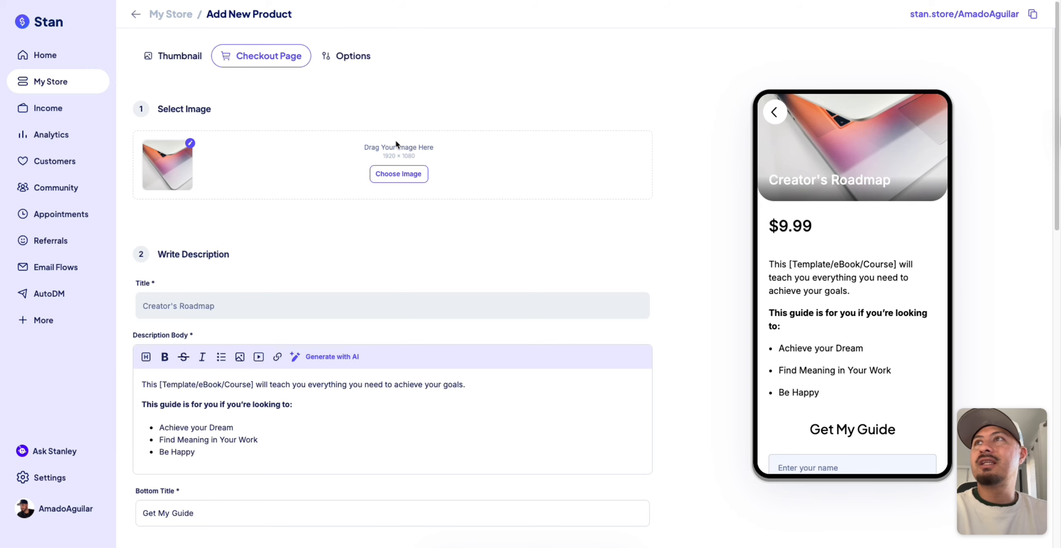
{"action": "left_click", "coordinate": [392, 173]}
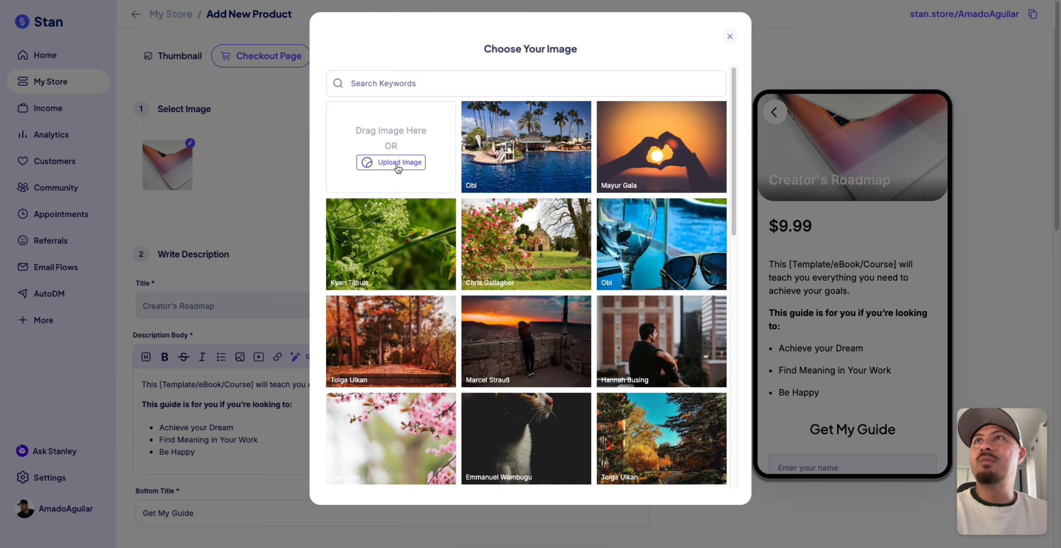
{"action": "left_click", "coordinate": [397, 164]}
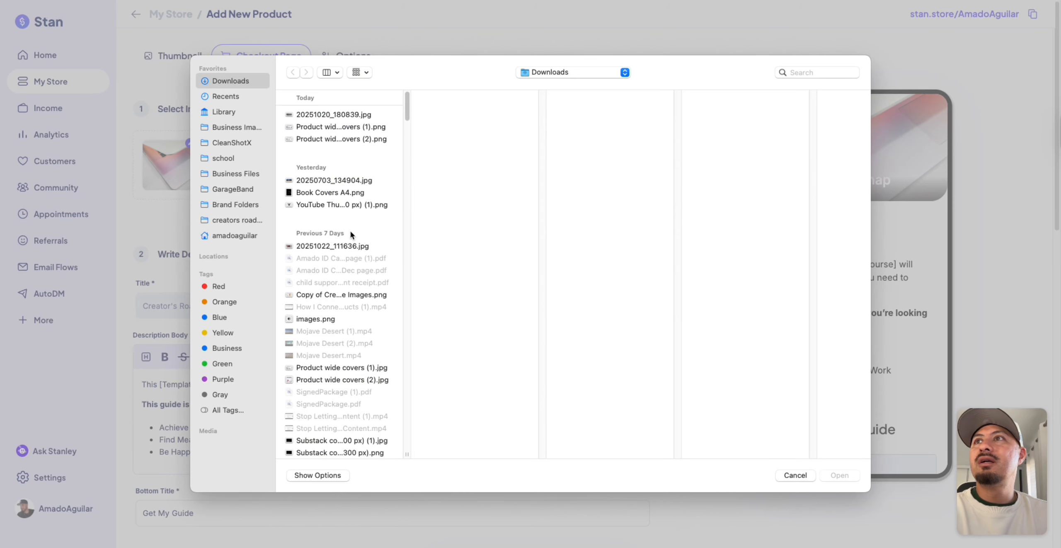
{"action": "double_click", "coordinate": [348, 245]}
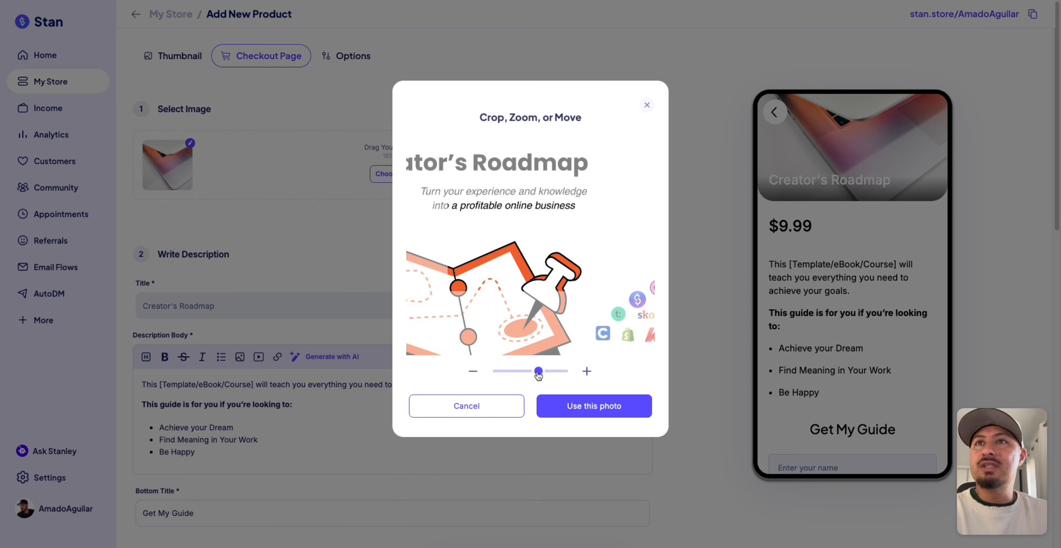
{"action": "left_click_drag", "start_coordinate": [538, 372], "coordinate": [491, 372]}
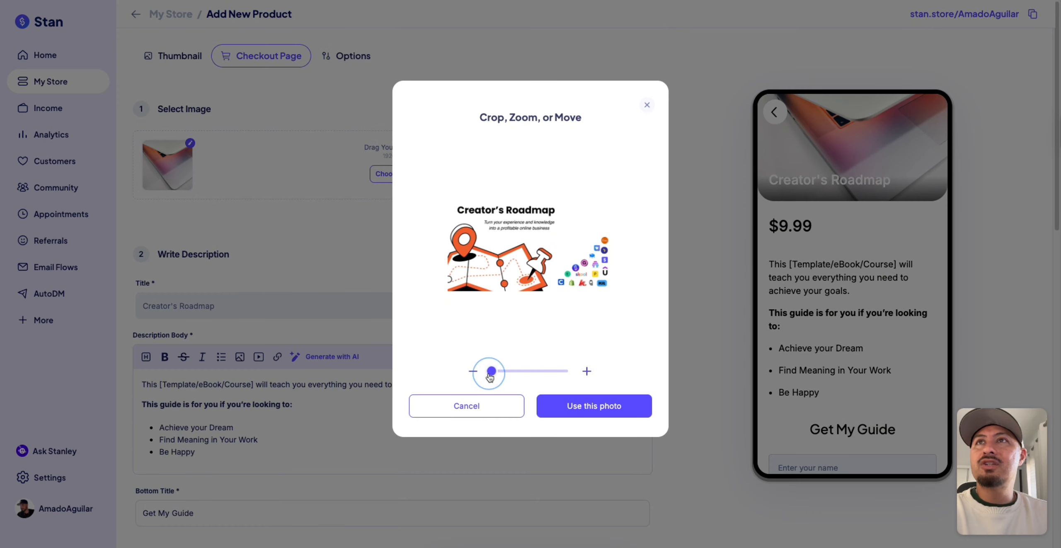
{"action": "left_click", "coordinate": [595, 411]}
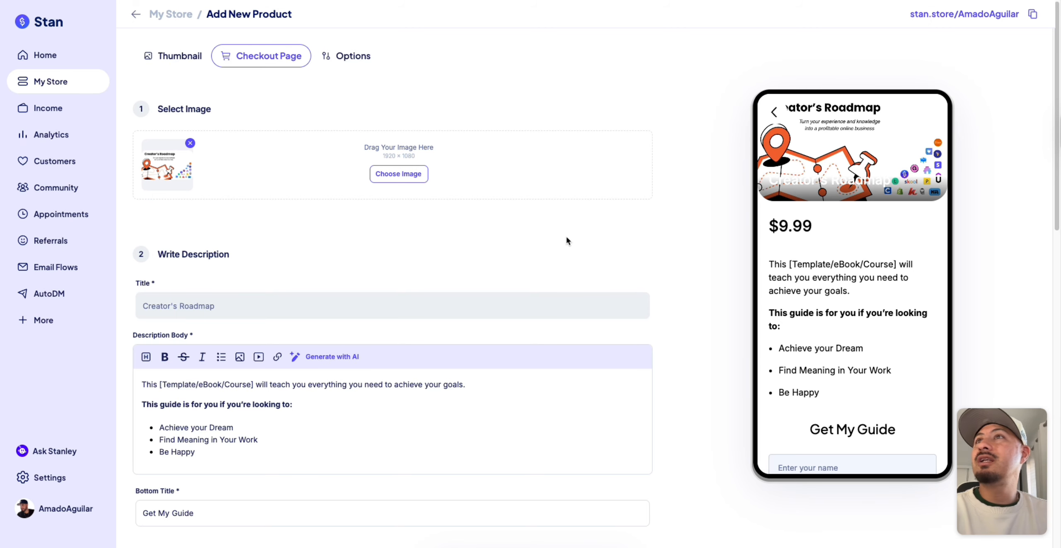
Step: Delete all the placeholder text from the checkout page's description body
{"action": "scroll", "coordinate": [471, 323], "scroll_direction": "down", "scroll_amount": 3}
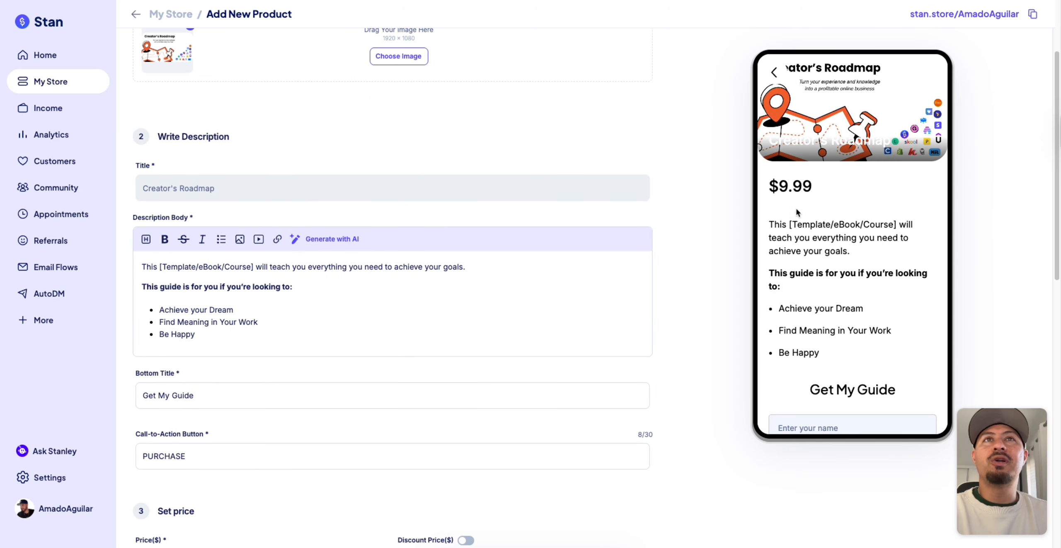
{"action": "scroll", "coordinate": [815, 263], "scroll_direction": "up", "scroll_amount": 3}
{"action": "left_click", "coordinate": [200, 340]}
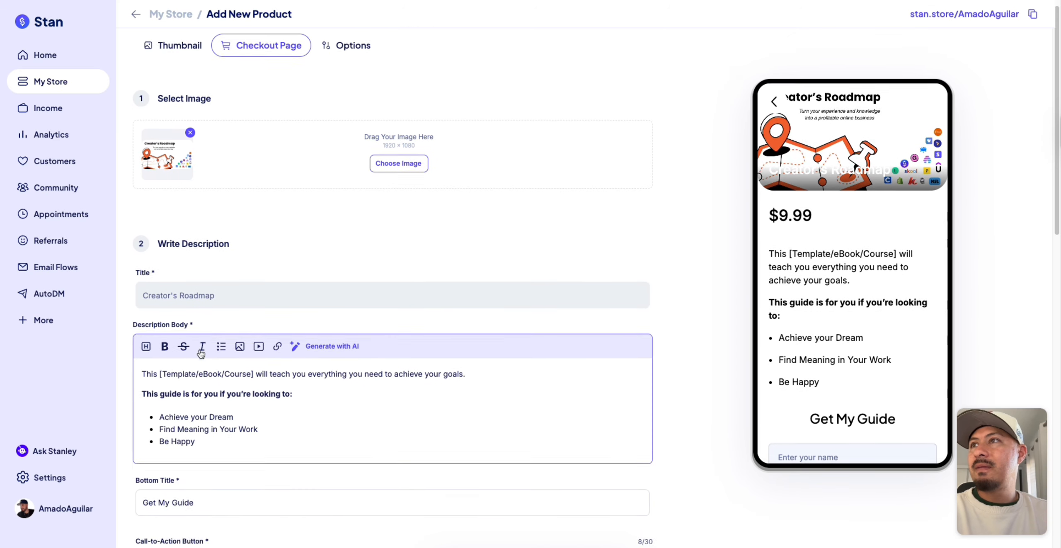
{"action": "scroll", "coordinate": [234, 374], "scroll_direction": "down", "scroll_amount": 2}
{"action": "left_click_drag", "start_coordinate": [257, 362], "coordinate": [140, 309]}
{"action": "key", "text": "BackSpace"}
{"action": "key", "text": "BackSpace"}
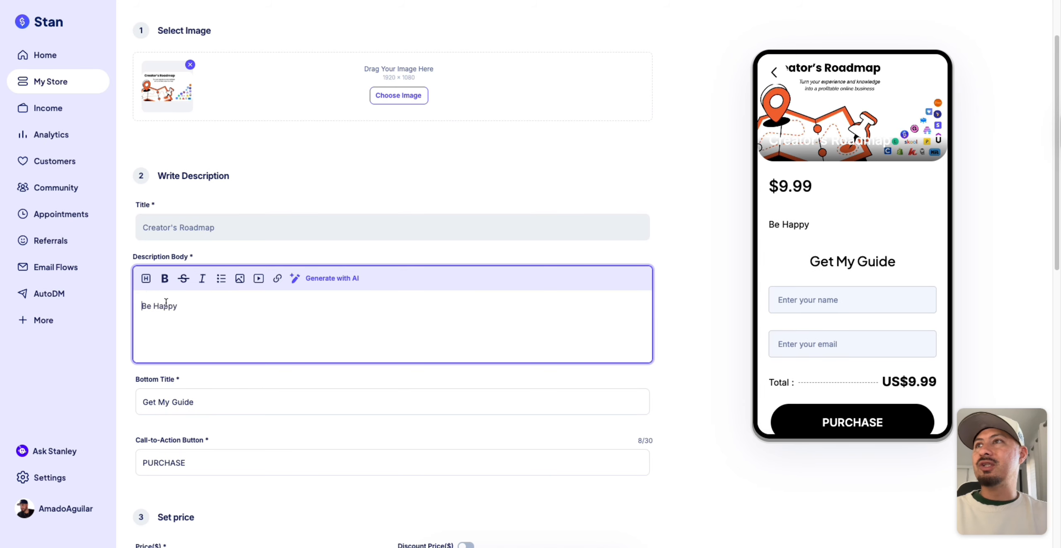
{"action": "left_click", "coordinate": [193, 300]}
{"action": "key", "text": "BackSpace"}
{"action": "key", "text": "BackSpace"}
{"action": "key", "text": "BackSpace"}
{"action": "key", "text": "BackSpace"}
{"action": "key", "text": "BackSpace"}
{"action": "key", "text": "BackSpace"}
{"action": "key", "text": "BackSpace"}
{"action": "key", "text": "BackSpace"}
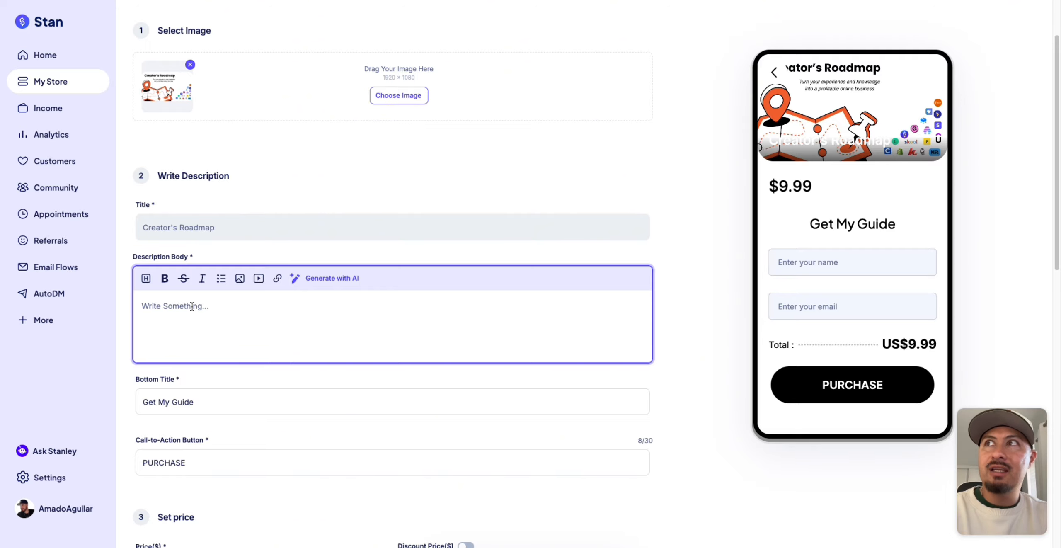
Step: Turn on heading formatting in the description body and insert the image Book Covers A4.png from the Downloads folder
{"action": "left_click", "coordinate": [148, 283]}
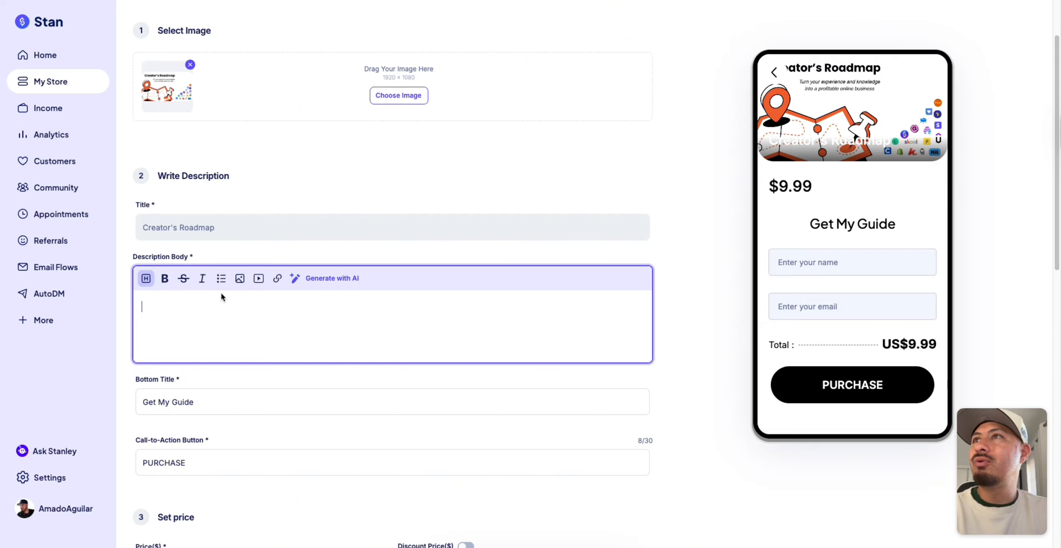
{"action": "left_click", "coordinate": [240, 279]}
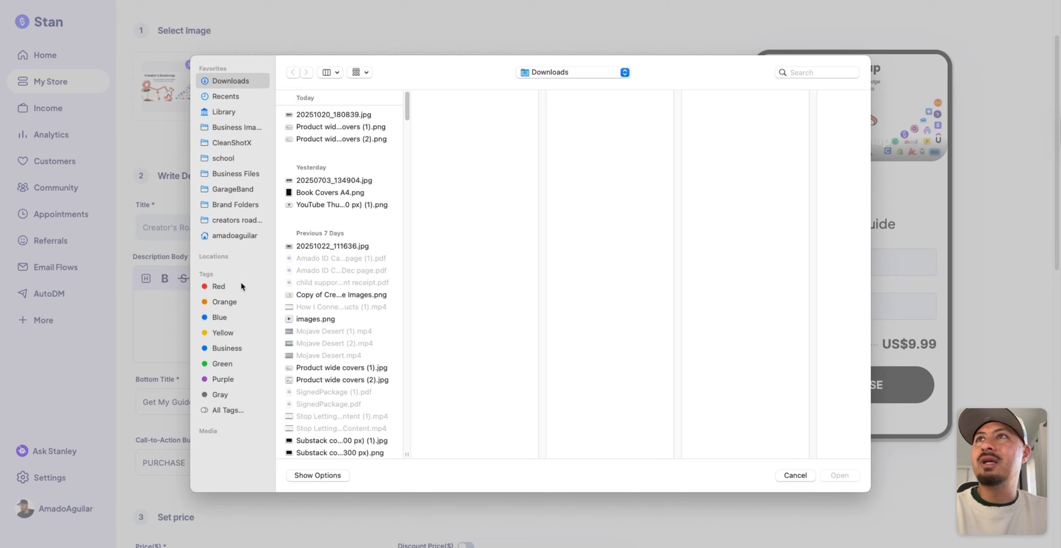
{"action": "left_click", "coordinate": [340, 194]}
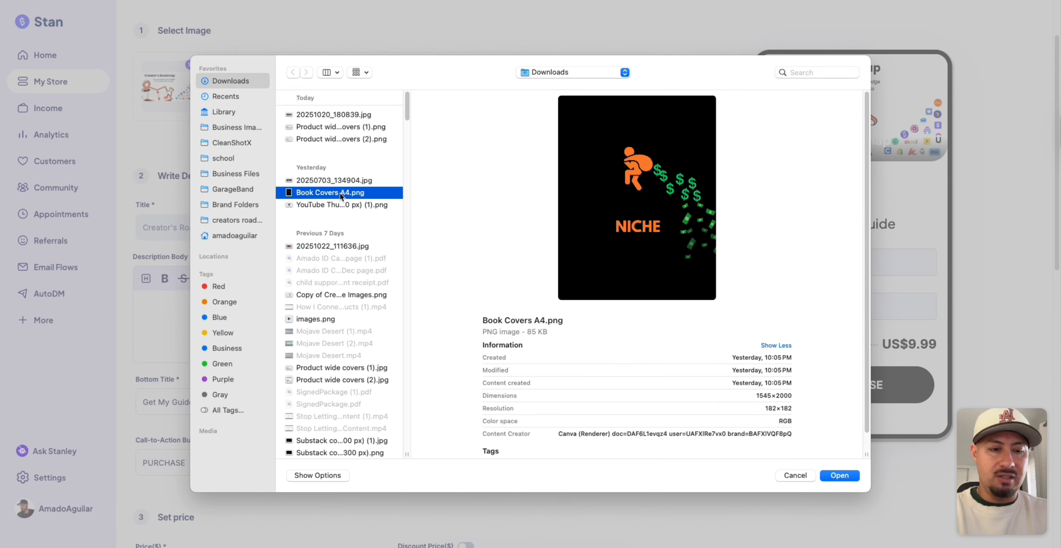
{"action": "double_click", "coordinate": [340, 193]}
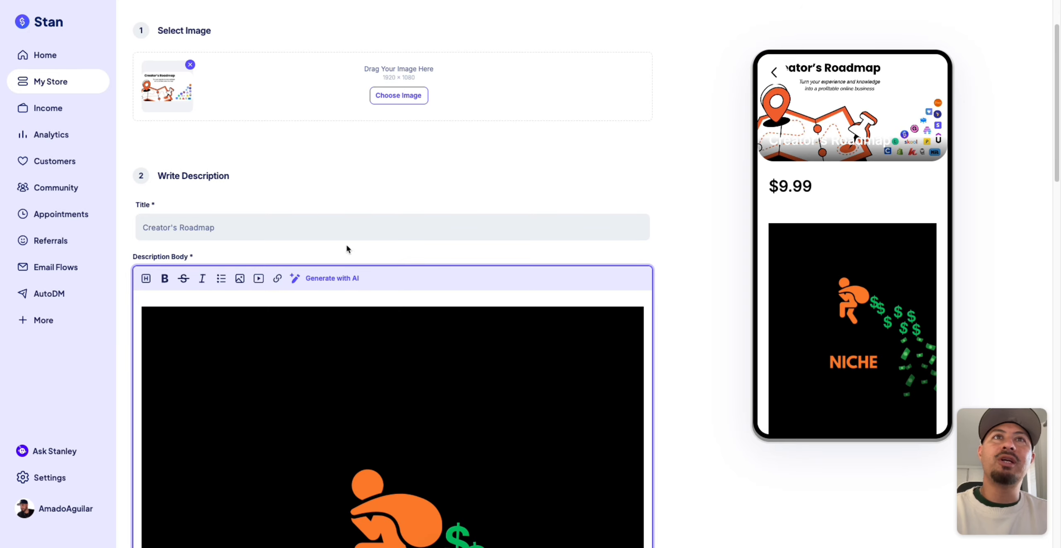
{"action": "scroll", "coordinate": [289, 327], "scroll_direction": "down", "scroll_amount": 1}
{"action": "scroll", "coordinate": [310, 273], "scroll_direction": "down", "scroll_amount": 6}
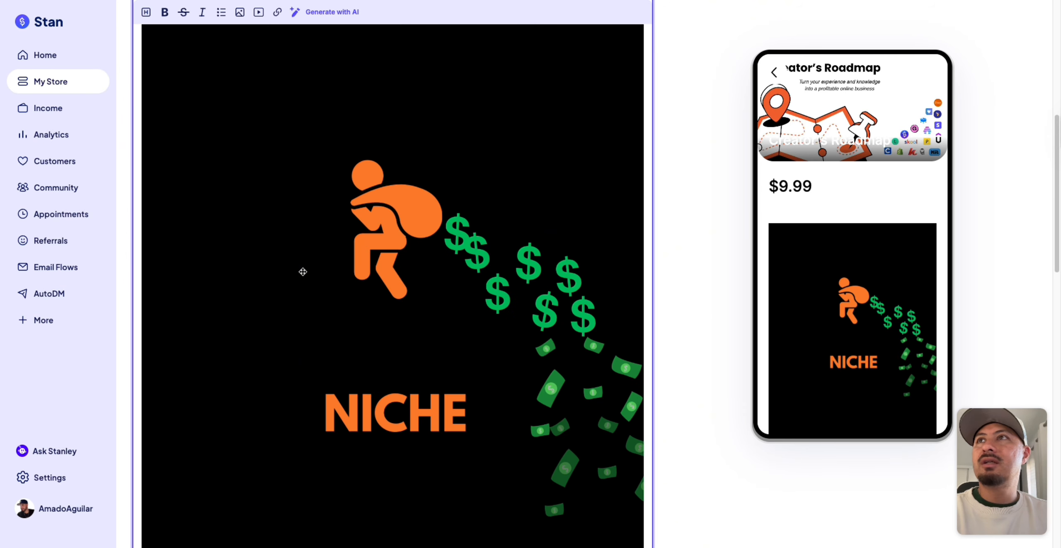
{"action": "scroll", "coordinate": [331, 340], "scroll_direction": "up", "scroll_amount": 7}
Step: Generate an AI description from "Tell the reader they will get a course about creating an online store and lessons to start selling digital products online"
{"action": "left_click", "coordinate": [336, 356]}
{"action": "scroll", "coordinate": [344, 356], "scroll_direction": "down", "scroll_amount": 3}
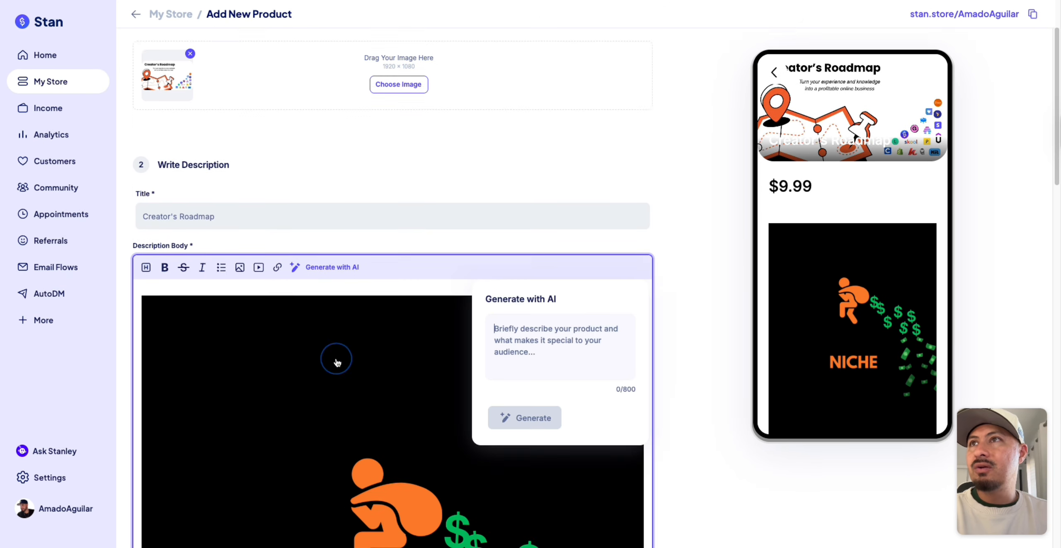
{"action": "left_click", "coordinate": [543, 263]}
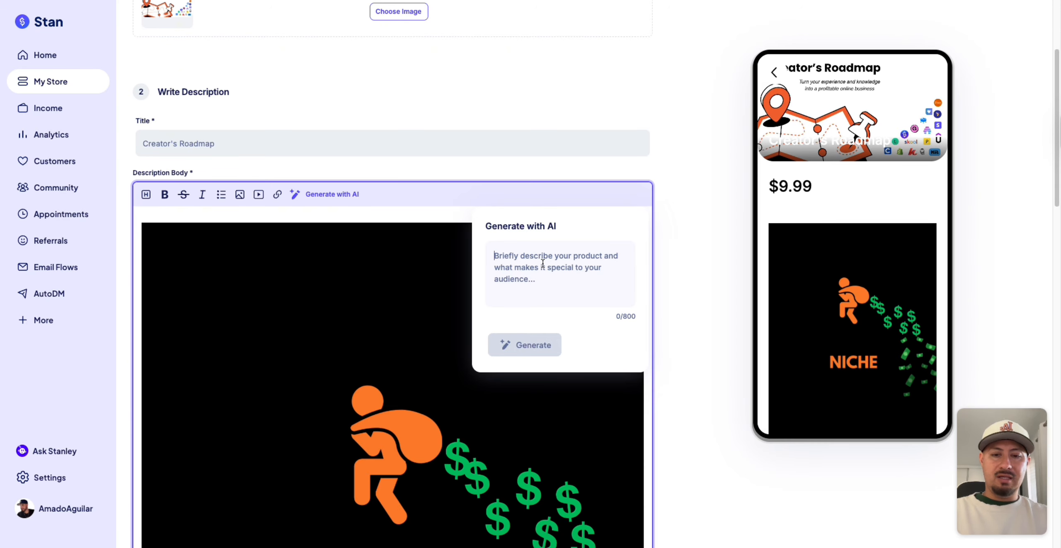
{"action": "type", "text": "Te"}
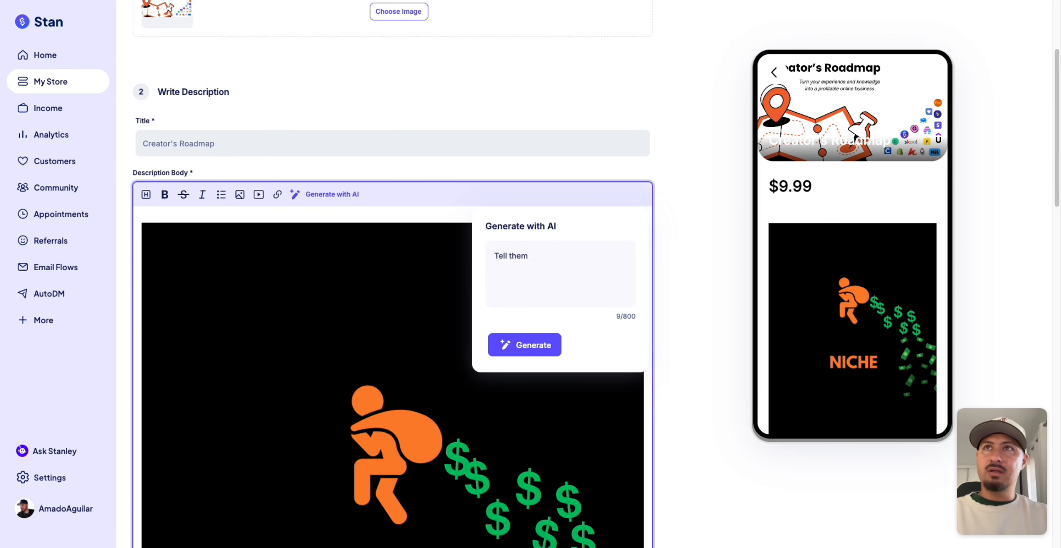
{"action": "type", "text": "ll the reader "}
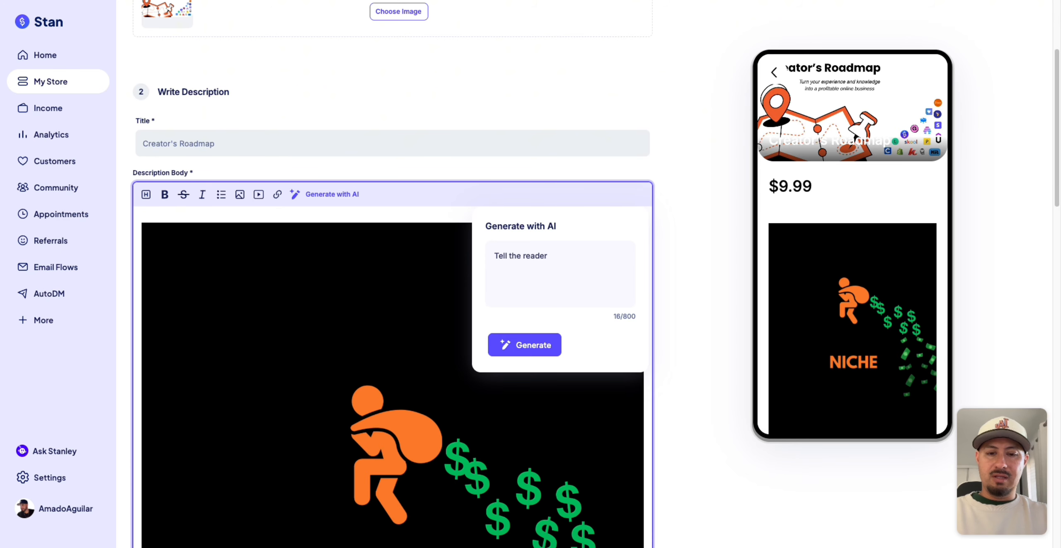
{"action": "type", "text": "they will get a cour"}
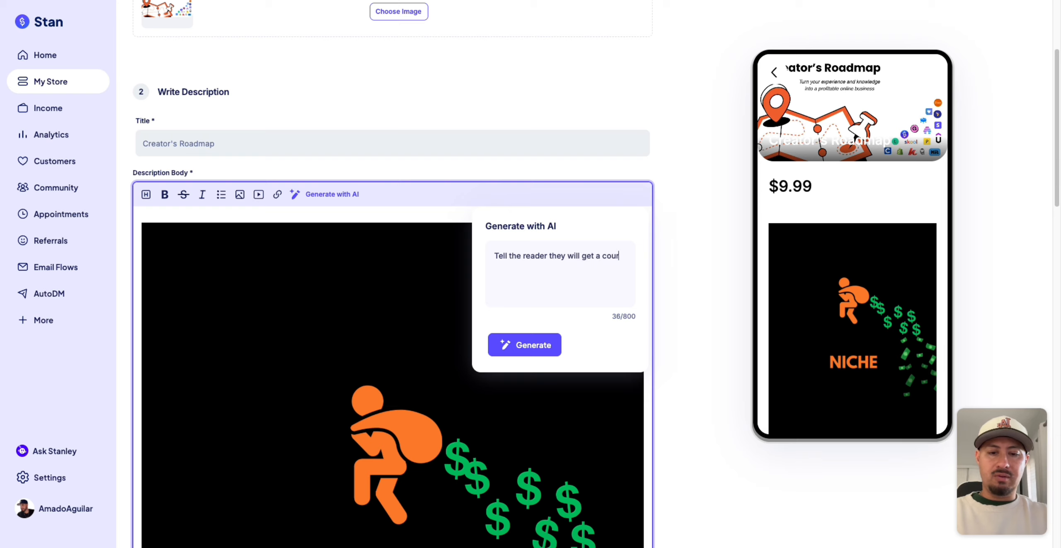
{"action": "type", "text": "se about creatin"}
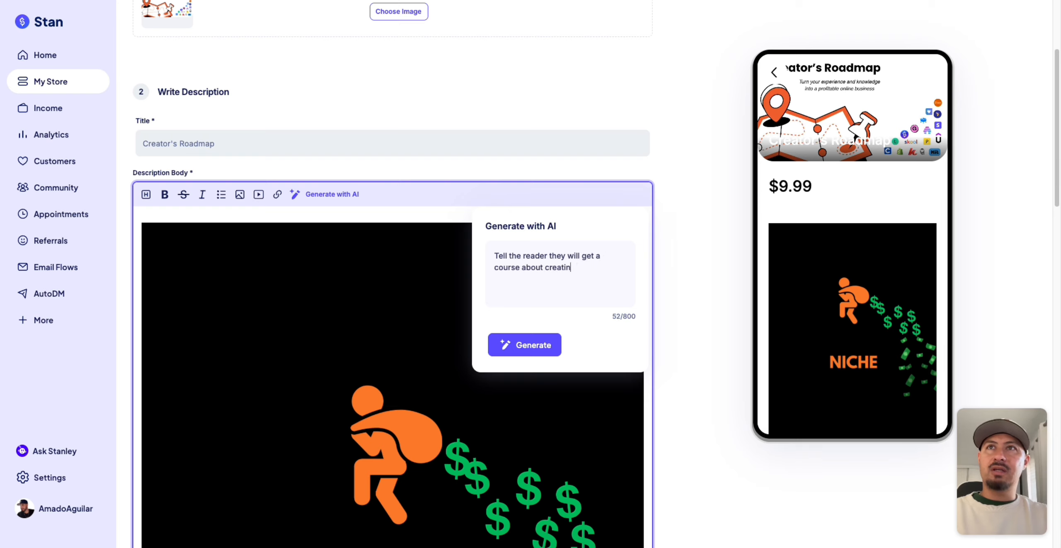
{"action": "type", "text": "g an online store"}
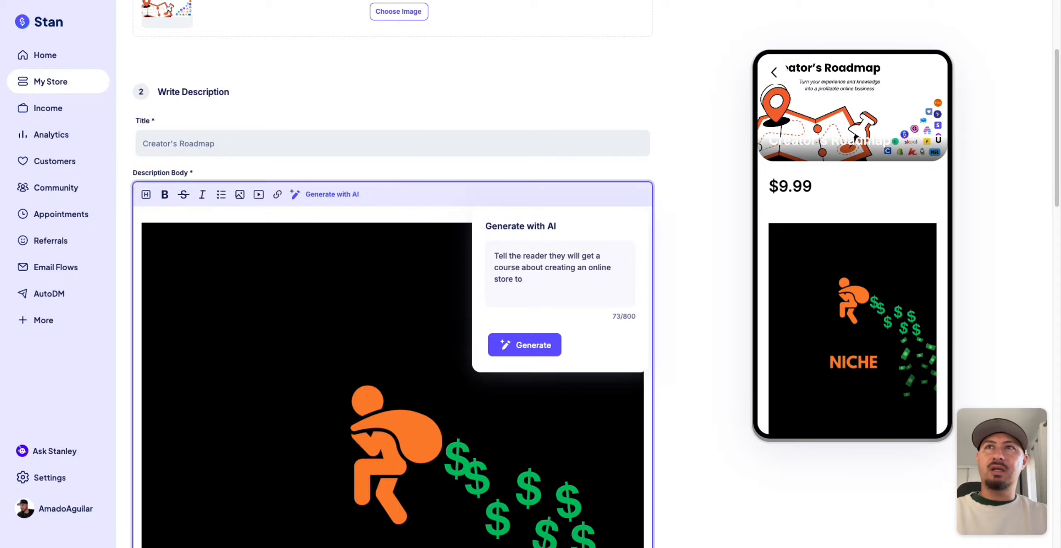
{"action": "type", "text": " and lessons"}
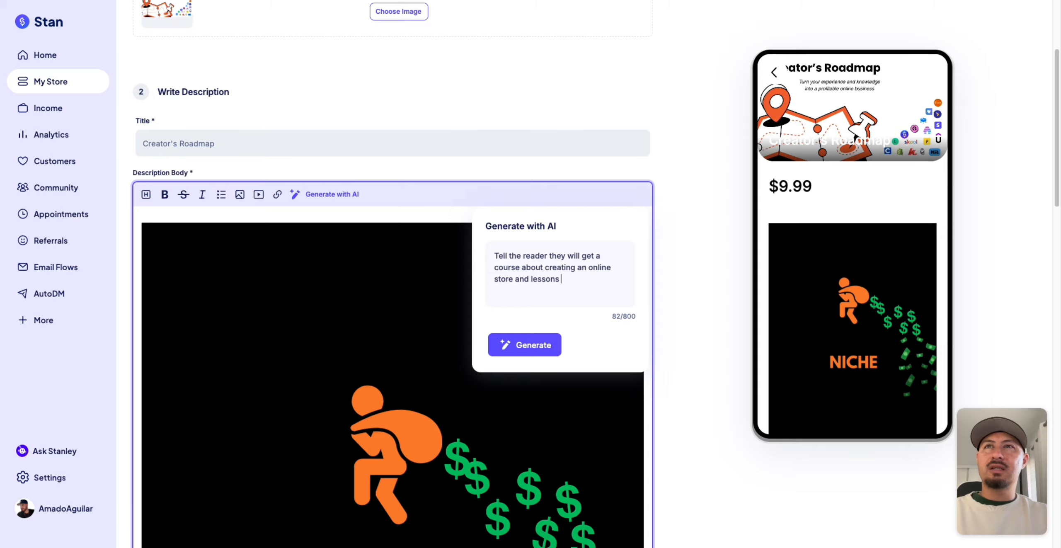
{"action": "type", "text": " to start selling "}
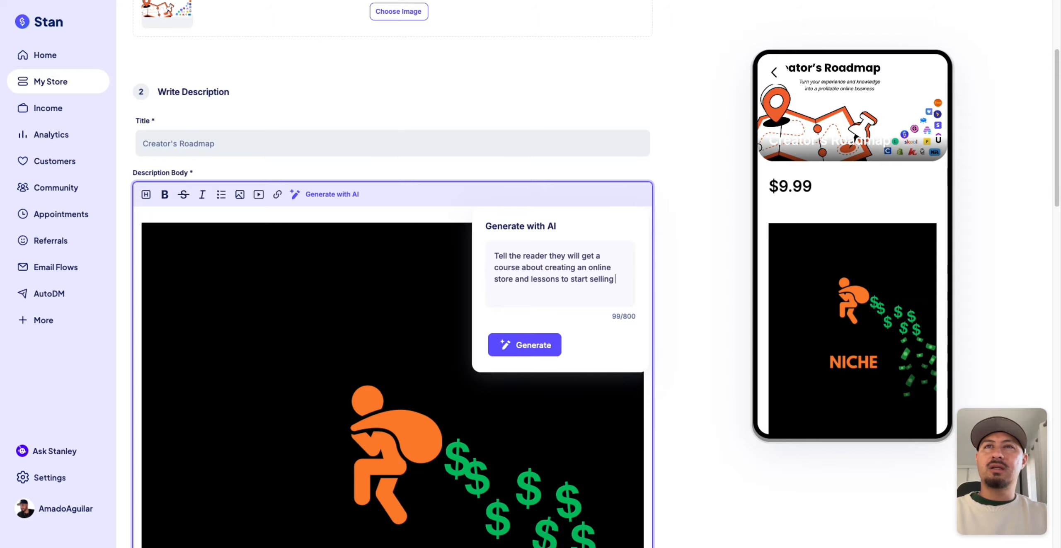
{"action": "type", "text": "digital products online"}
{"action": "left_click", "coordinate": [535, 336]}
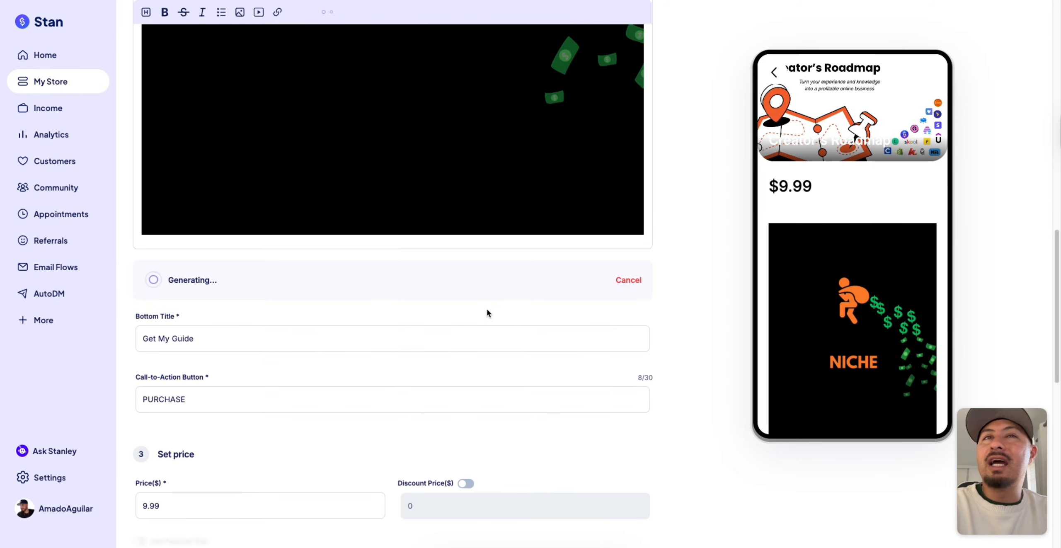
Step: Replace the description body's content with the AI-generated Creator's Roadmap text
{"action": "scroll", "coordinate": [328, 322], "scroll_direction": "down", "scroll_amount": 4}
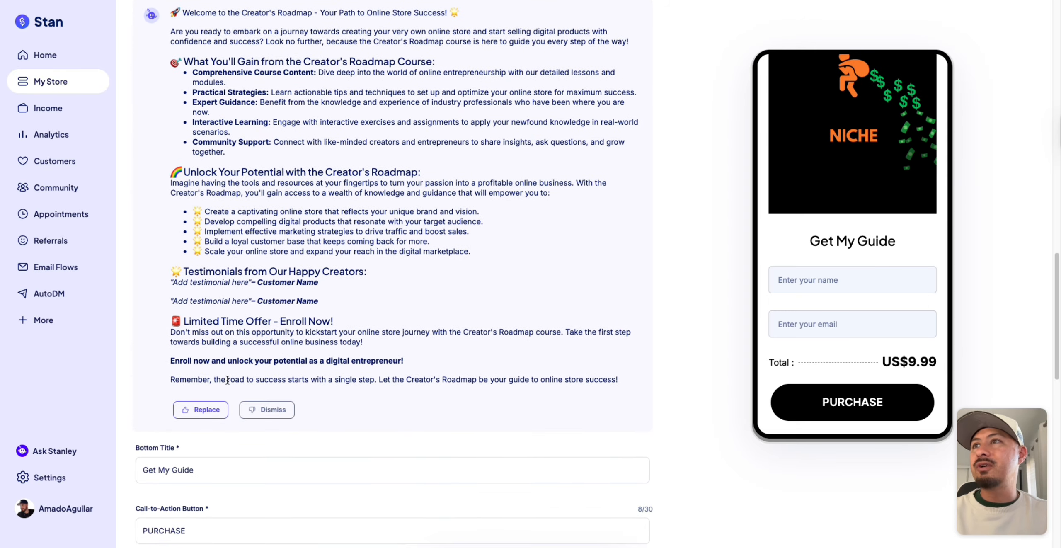
{"action": "left_click", "coordinate": [201, 410]}
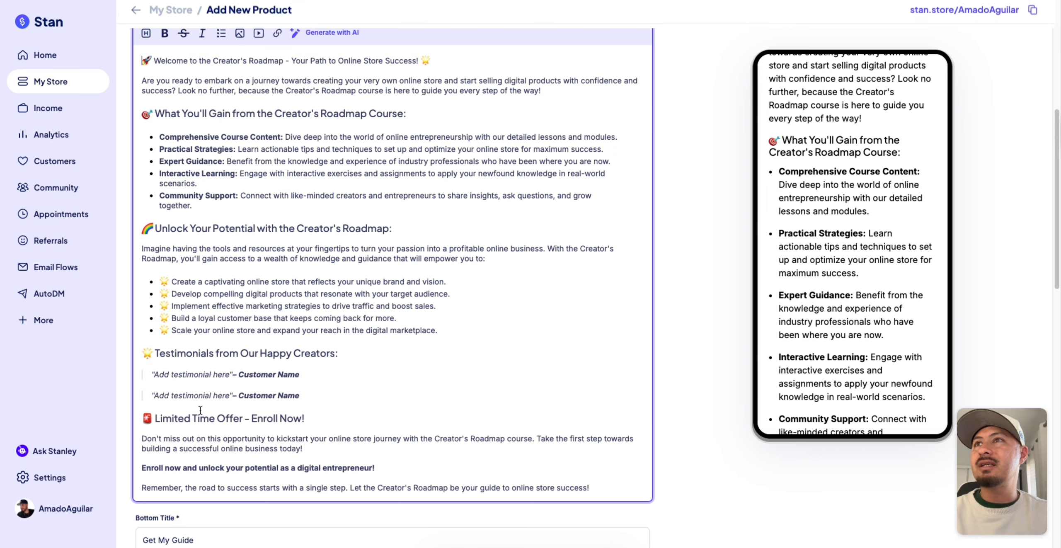
Step: Review the full AI-generated Creator's Roadmap description in the checkout page's phone preview
{"action": "scroll", "coordinate": [873, 229], "scroll_direction": "down", "scroll_amount": 3}
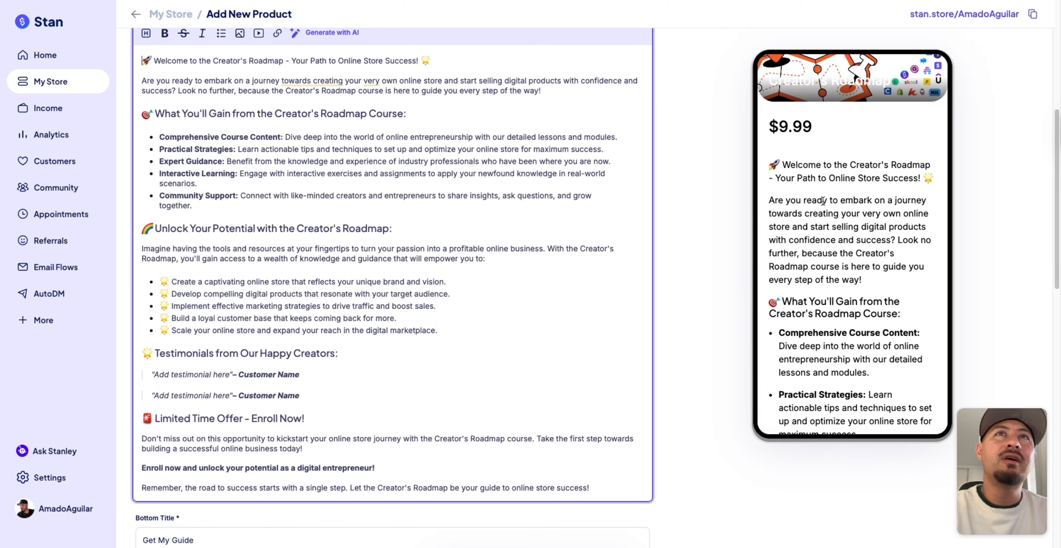
{"action": "scroll", "coordinate": [845, 215], "scroll_direction": "down", "scroll_amount": 3}
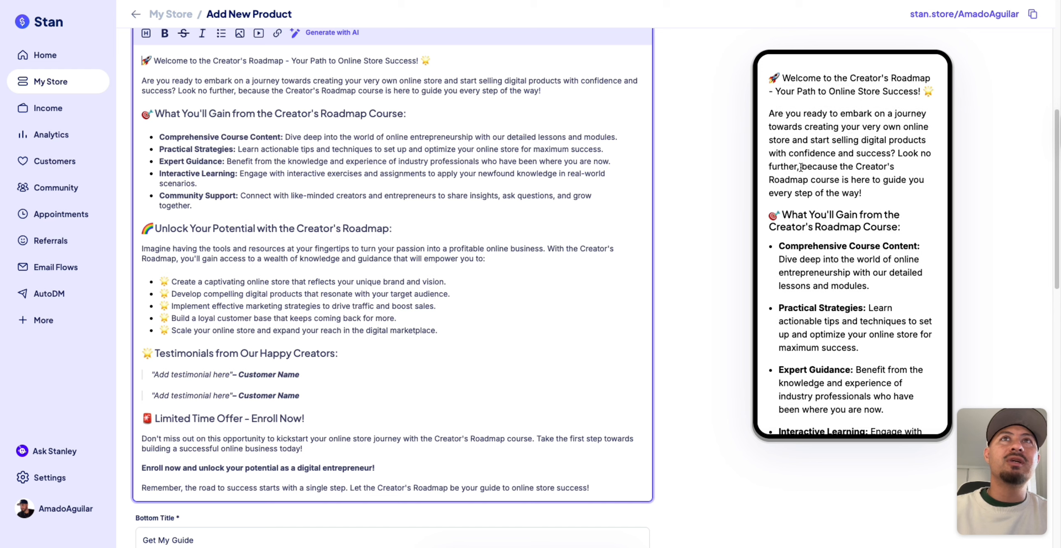
{"action": "scroll", "coordinate": [812, 188], "scroll_direction": "down", "scroll_amount": 2}
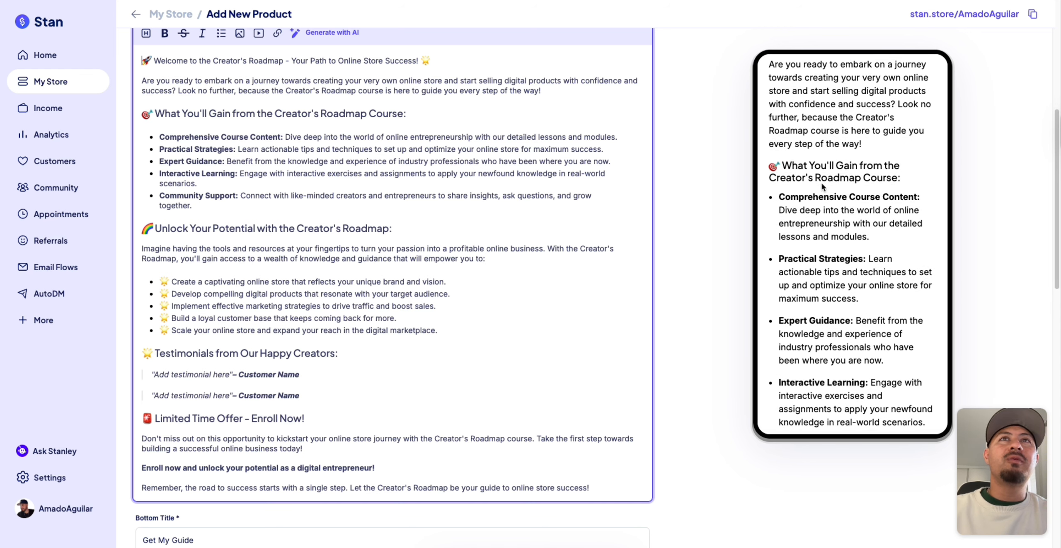
{"action": "scroll", "coordinate": [829, 183], "scroll_direction": "down", "scroll_amount": 3}
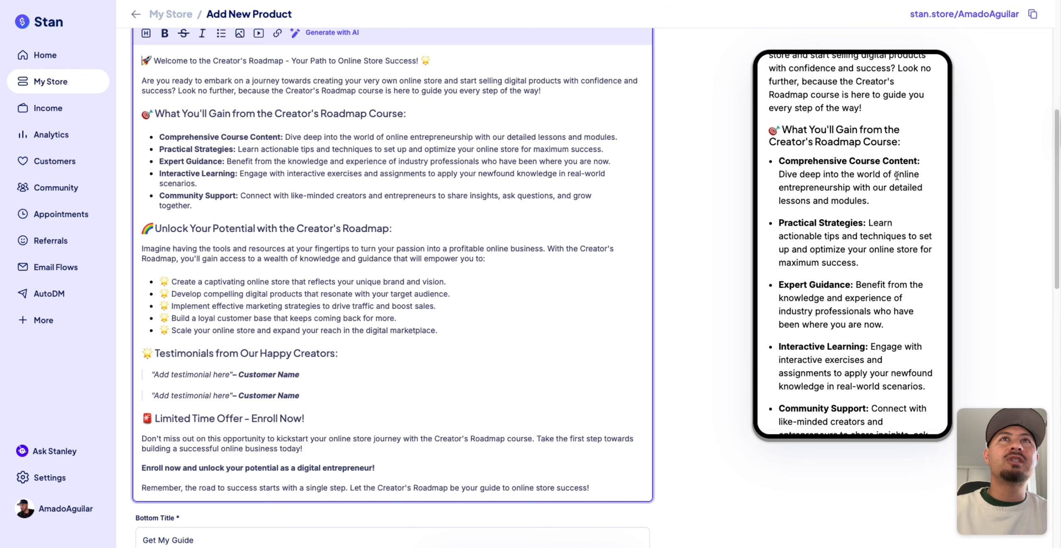
{"action": "scroll", "coordinate": [815, 215], "scroll_direction": "down", "scroll_amount": 4}
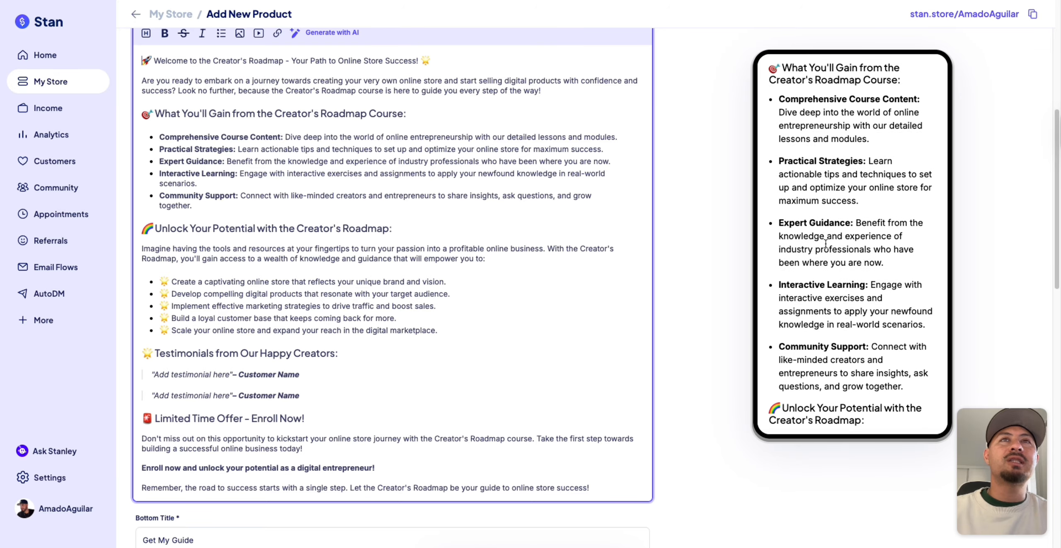
{"action": "scroll", "coordinate": [849, 261], "scroll_direction": "down", "scroll_amount": 5}
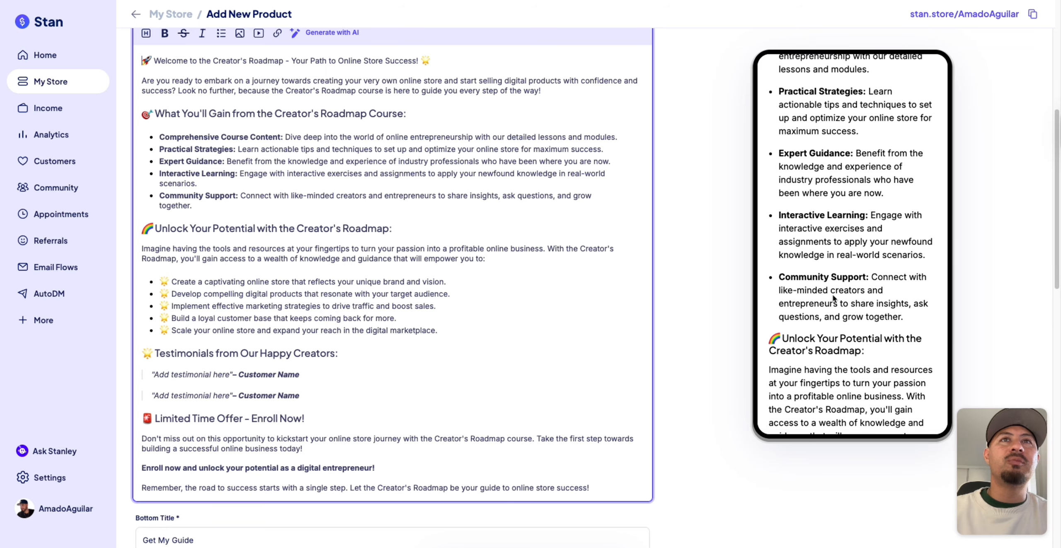
{"action": "scroll", "coordinate": [821, 308], "scroll_direction": "down", "scroll_amount": 7}
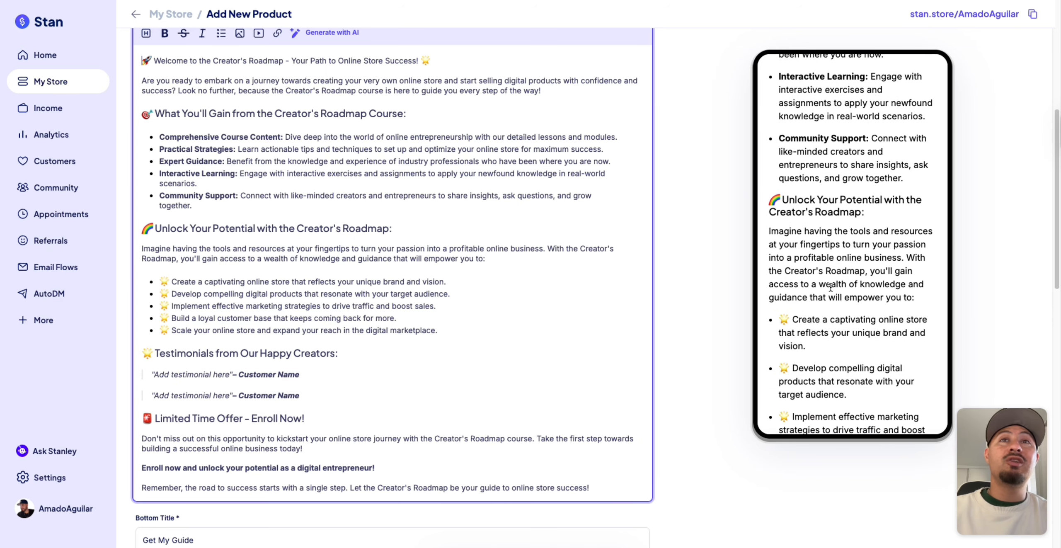
{"action": "scroll", "coordinate": [840, 294], "scroll_direction": "down", "scroll_amount": 5}
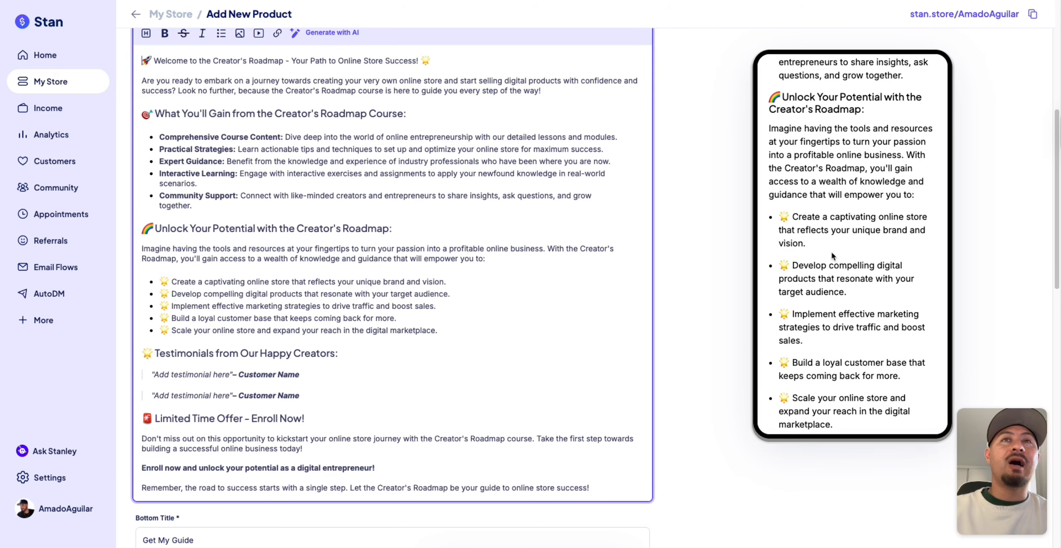
{"action": "scroll", "coordinate": [840, 269], "scroll_direction": "up", "scroll_amount": 1}
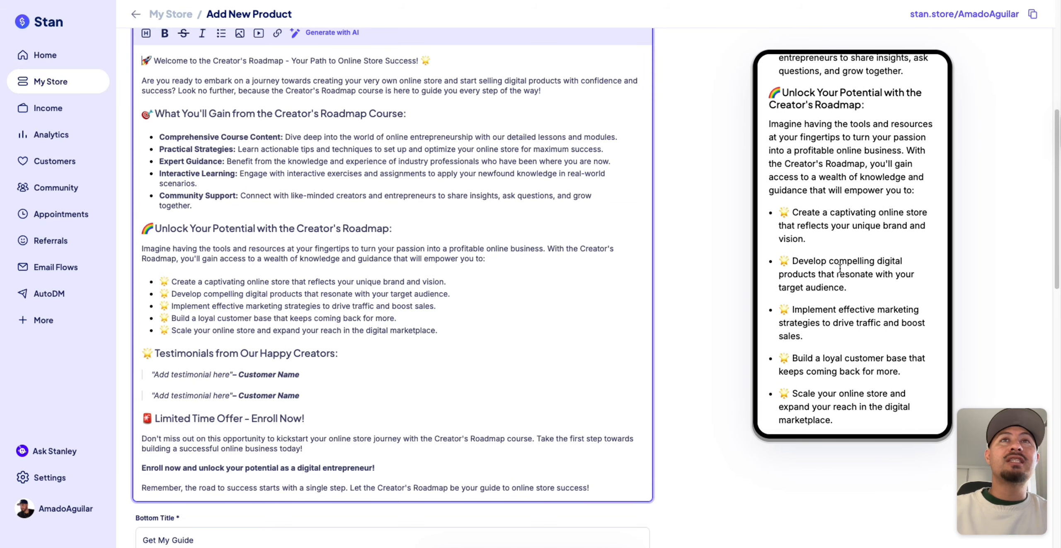
{"action": "scroll", "coordinate": [841, 299], "scroll_direction": "down", "scroll_amount": 3}
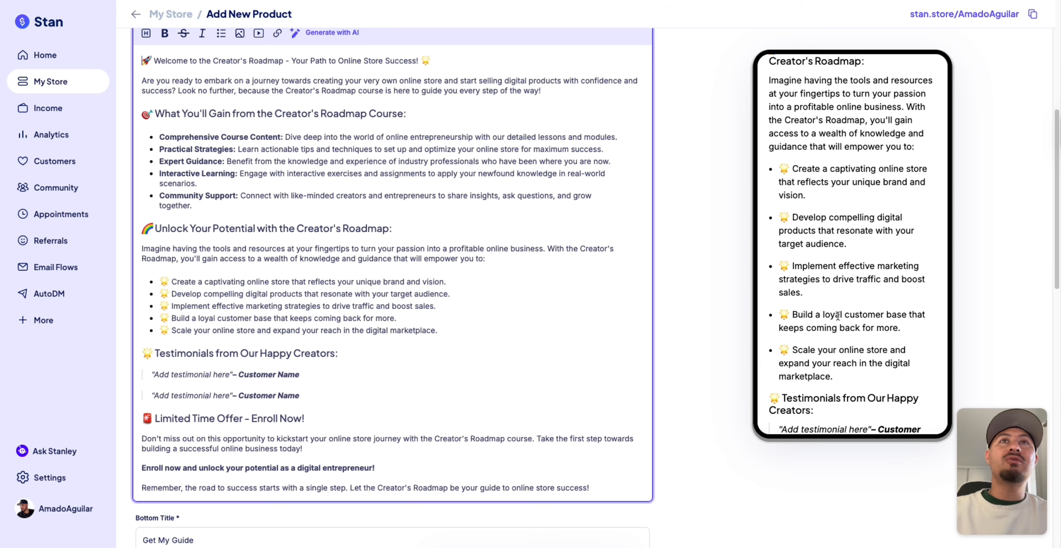
{"action": "scroll", "coordinate": [841, 327], "scroll_direction": "down", "scroll_amount": 2}
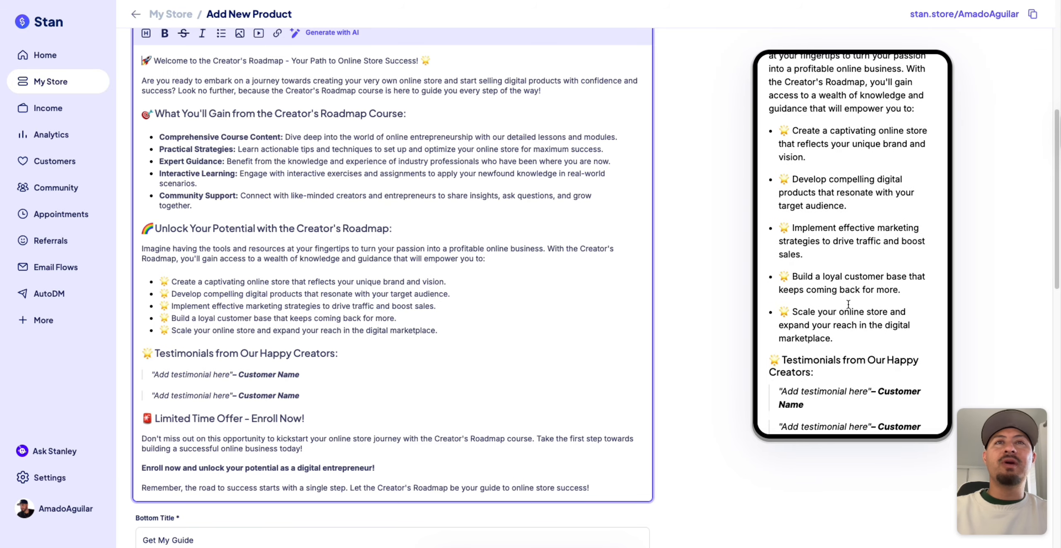
{"action": "scroll", "coordinate": [843, 326], "scroll_direction": "down", "scroll_amount": 1}
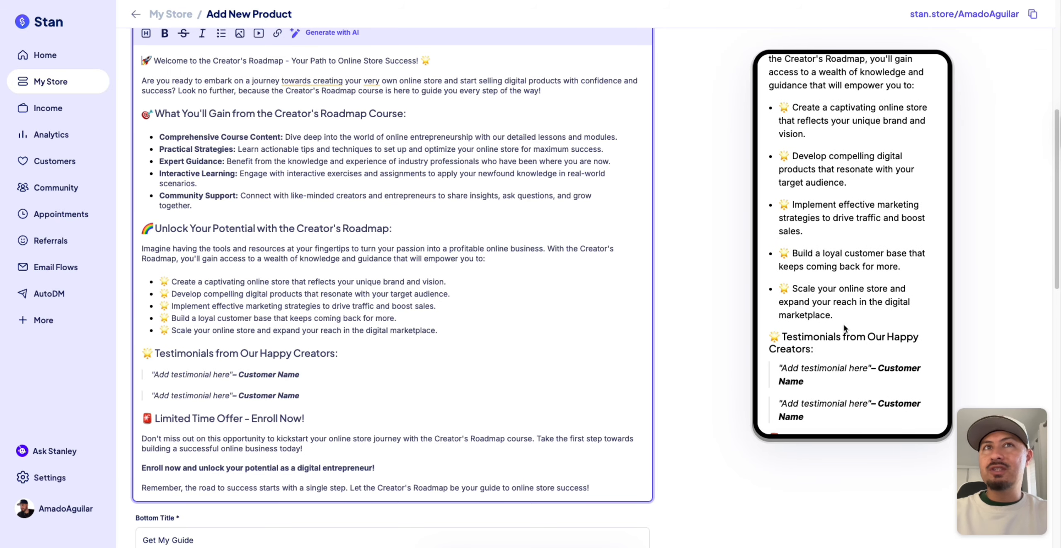
{"action": "scroll", "coordinate": [844, 326], "scroll_direction": "down", "scroll_amount": 1}
{"action": "scroll", "coordinate": [844, 327], "scroll_direction": "down", "scroll_amount": 1}
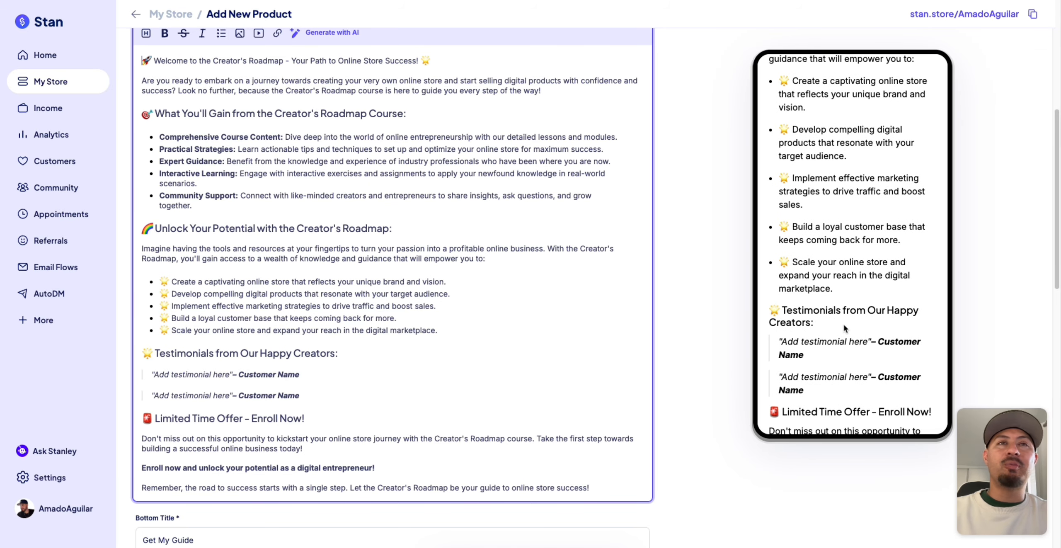
{"action": "scroll", "coordinate": [843, 328], "scroll_direction": "down", "scroll_amount": 2}
{"action": "scroll", "coordinate": [843, 327], "scroll_direction": "down", "scroll_amount": 9}
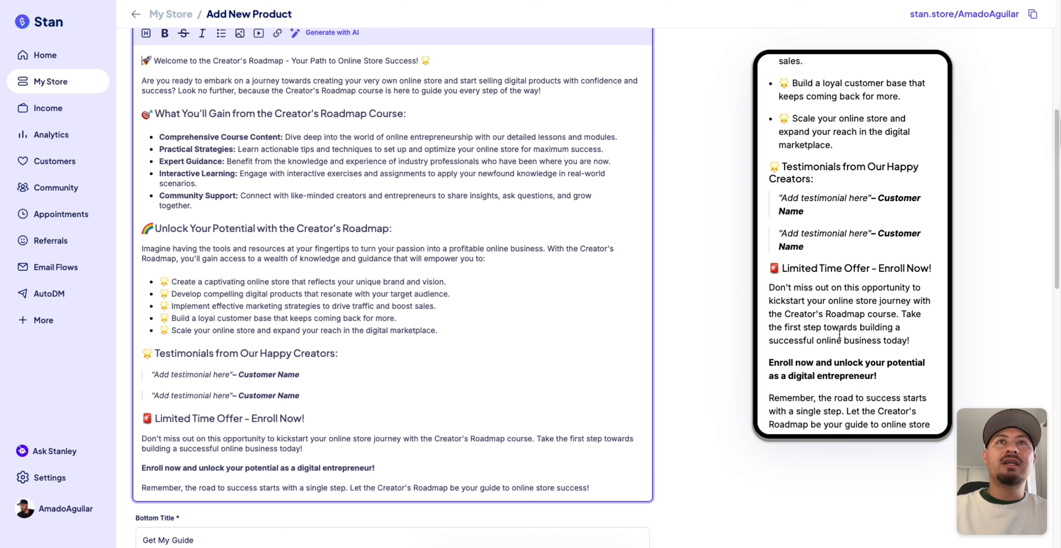
{"action": "scroll", "coordinate": [839, 334], "scroll_direction": "down", "scroll_amount": 7}
{"action": "scroll", "coordinate": [839, 334], "scroll_direction": "up", "scroll_amount": 12}
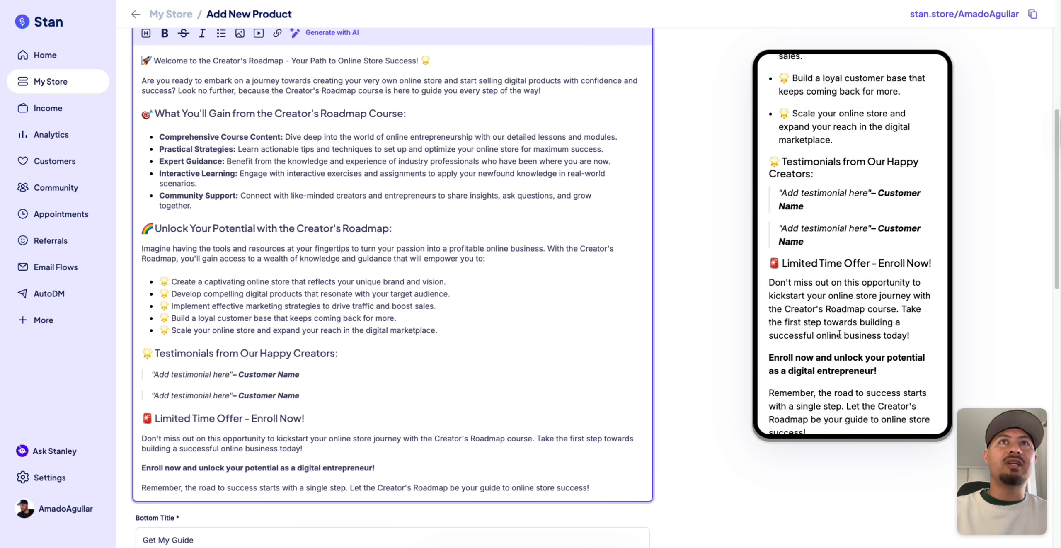
{"action": "scroll", "coordinate": [839, 334], "scroll_direction": "up", "scroll_amount": 20}
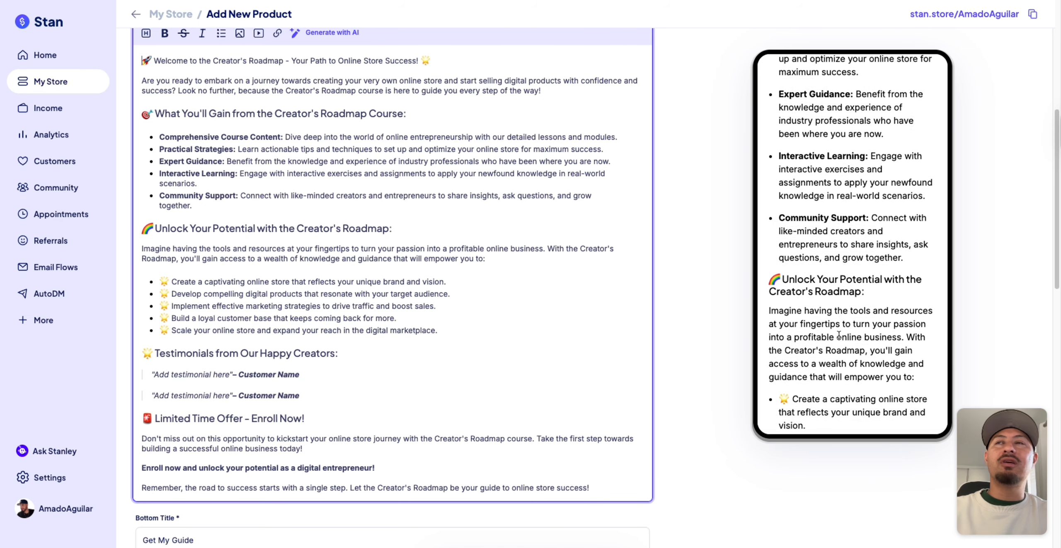
{"action": "scroll", "coordinate": [839, 334], "scroll_direction": "up", "scroll_amount": 10}
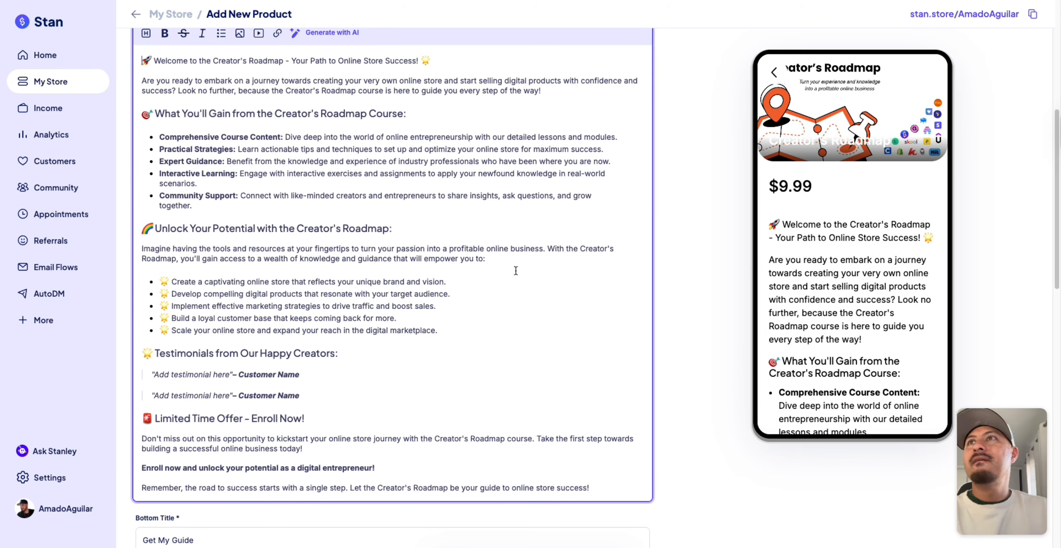
Step: Insert the Creator's Roadmap cover image on a new line below the "Unlock Your Potential with the Creator's Roadmap:" heading
{"action": "left_click", "coordinate": [444, 296]}
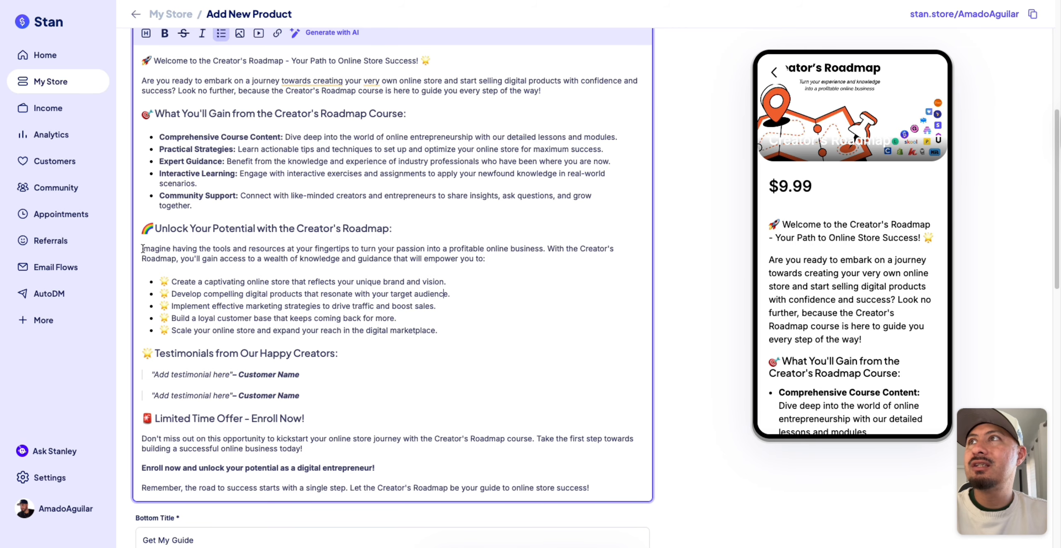
{"action": "left_click", "coordinate": [397, 230]}
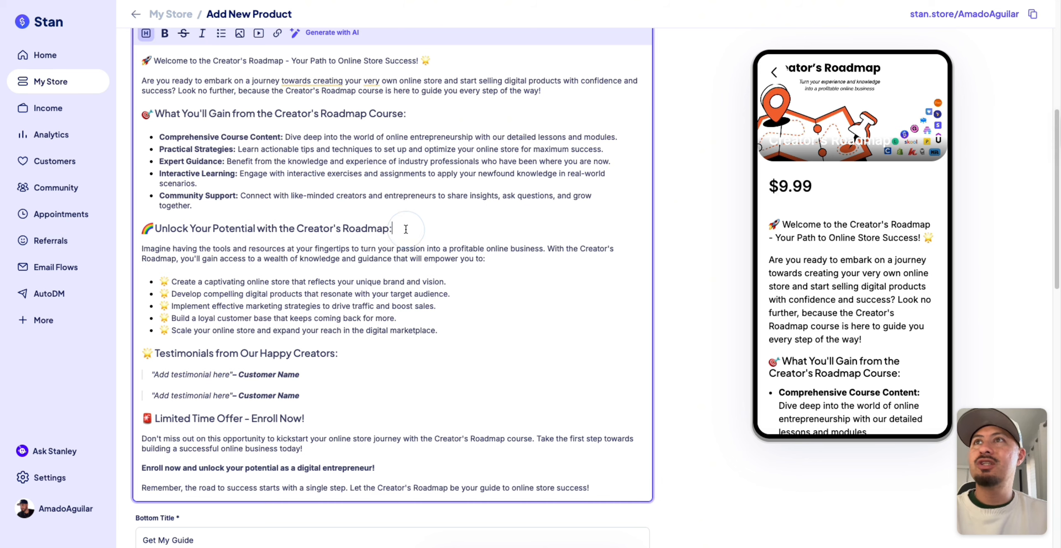
{"action": "key", "text": "Return"}
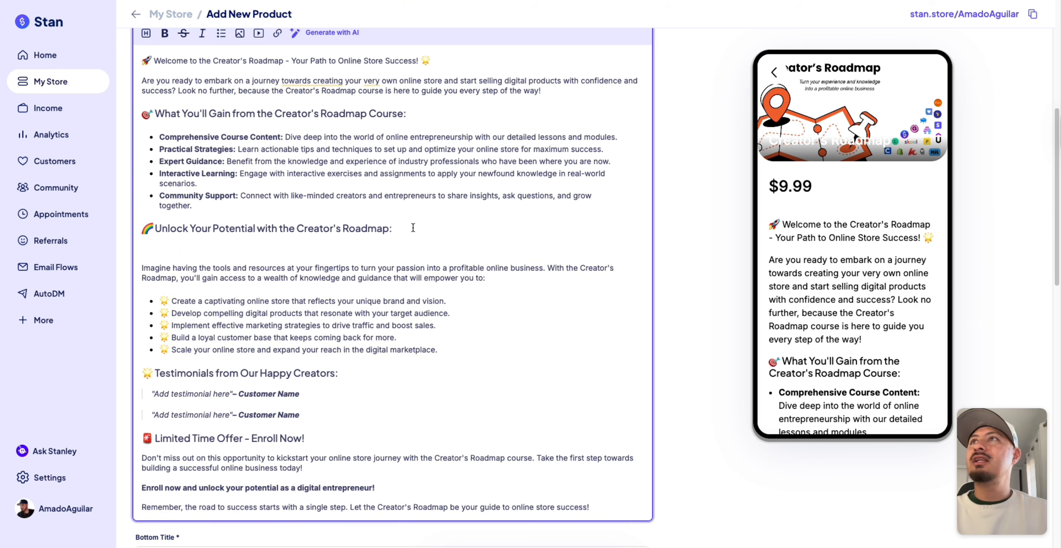
{"action": "left_click", "coordinate": [240, 34]}
{"action": "double_click", "coordinate": [314, 192]}
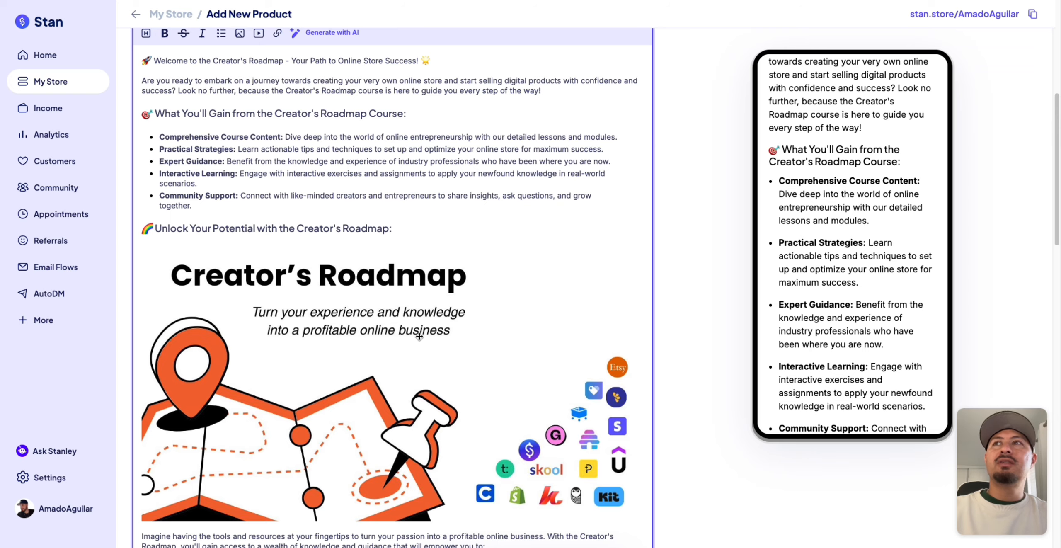
Step: Insert the image Product wide covers (1).png on a new line below the "Limited Time Offer – Enroll Now!" heading
{"action": "scroll", "coordinate": [446, 334], "scroll_direction": "down", "scroll_amount": 1}
{"action": "scroll", "coordinate": [816, 303], "scroll_direction": "down", "scroll_amount": 10}
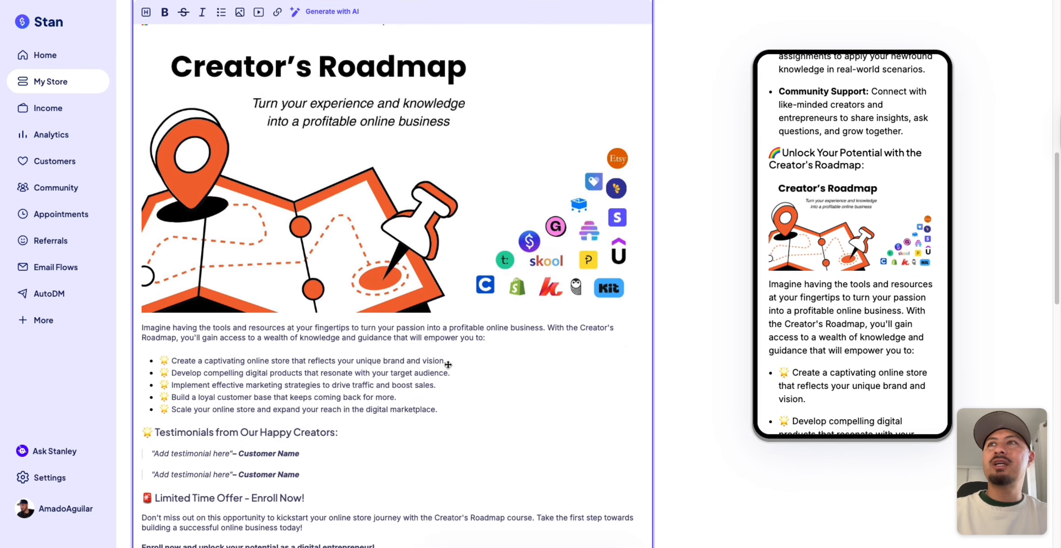
{"action": "scroll", "coordinate": [398, 318], "scroll_direction": "down", "scroll_amount": 10}
{"action": "left_click", "coordinate": [329, 205]}
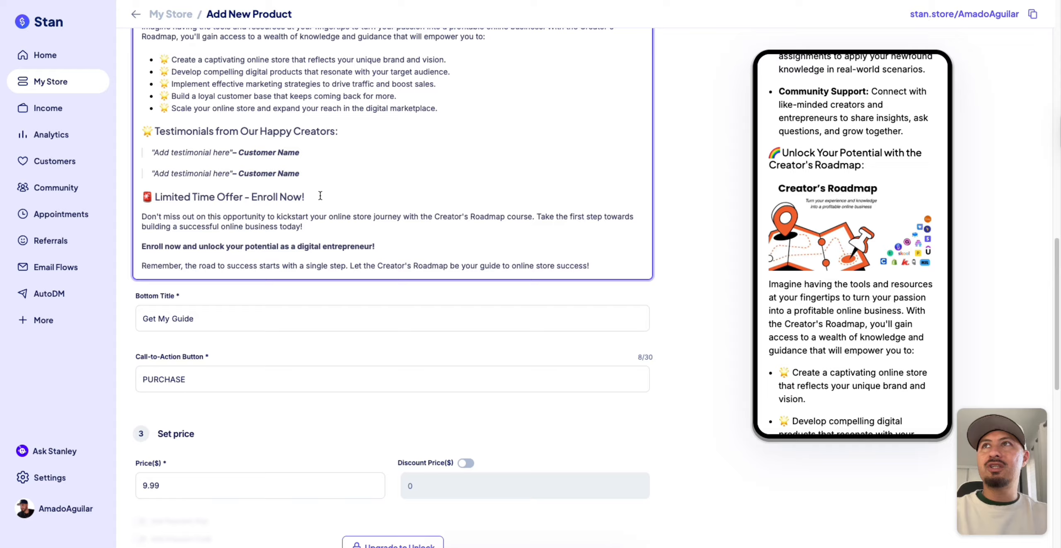
{"action": "key", "text": "Return"}
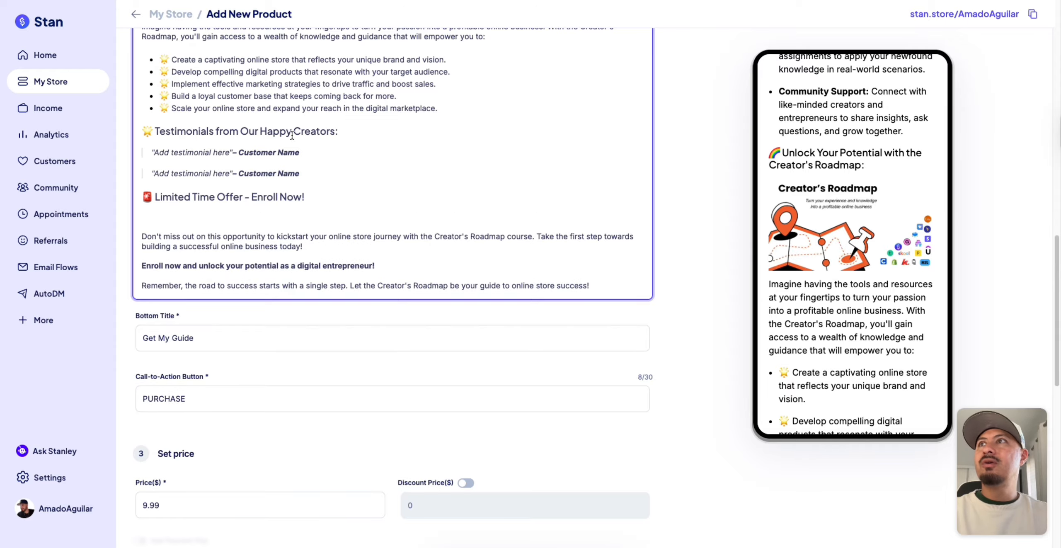
{"action": "type", "text": "/"}
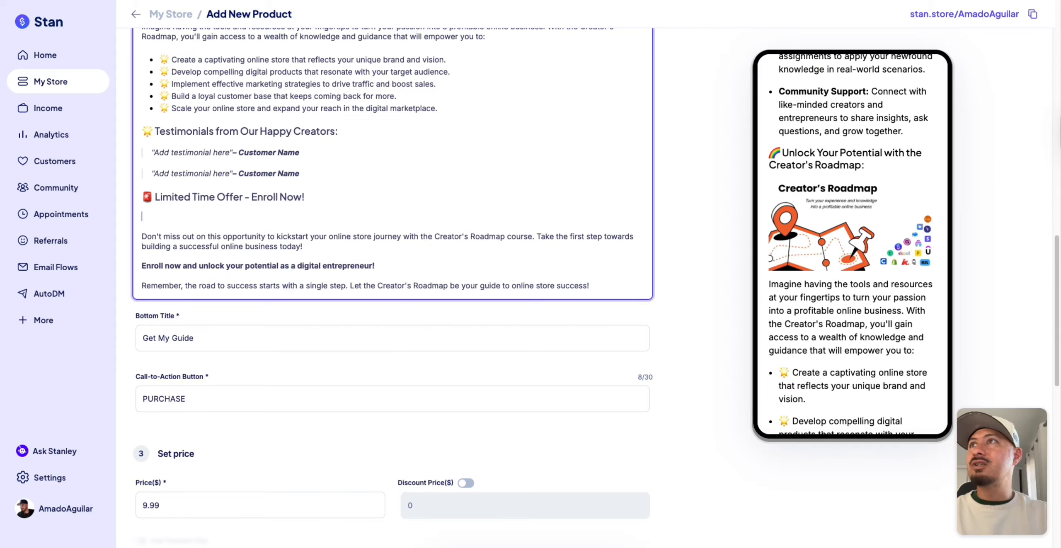
{"action": "scroll", "coordinate": [258, 117], "scroll_direction": "up", "scroll_amount": 15}
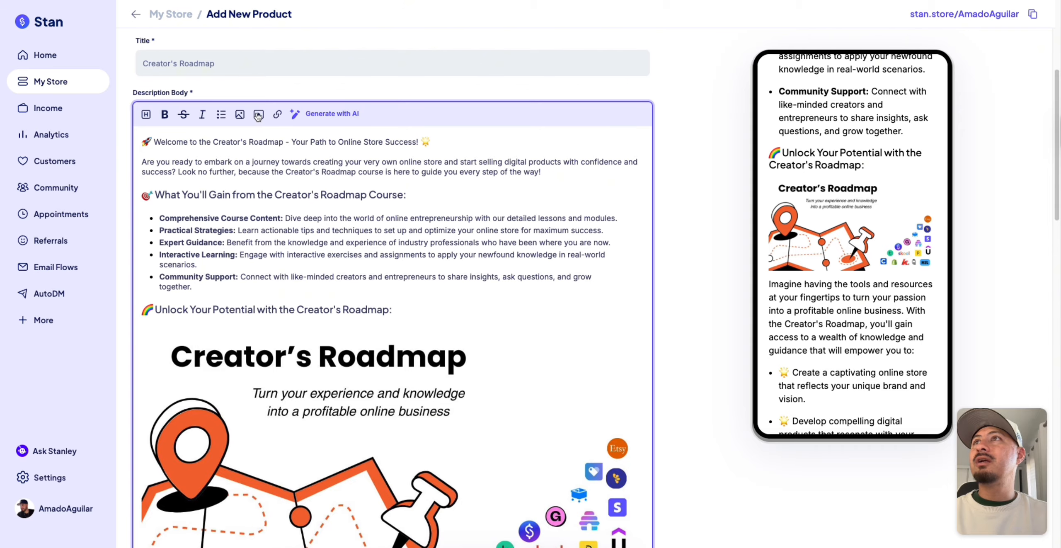
{"action": "left_click", "coordinate": [257, 115]}
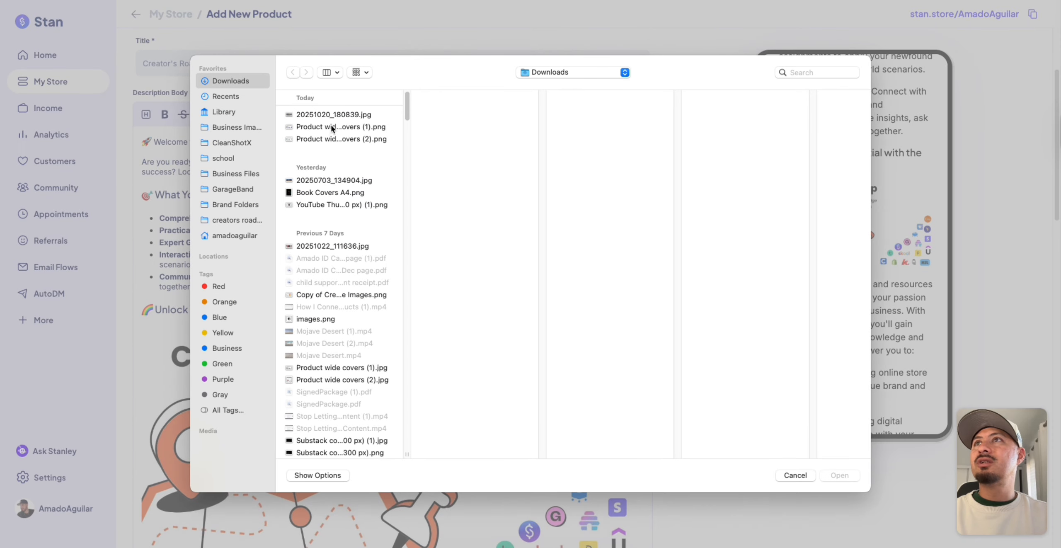
{"action": "left_click", "coordinate": [332, 127]}
{"action": "left_click", "coordinate": [333, 140]}
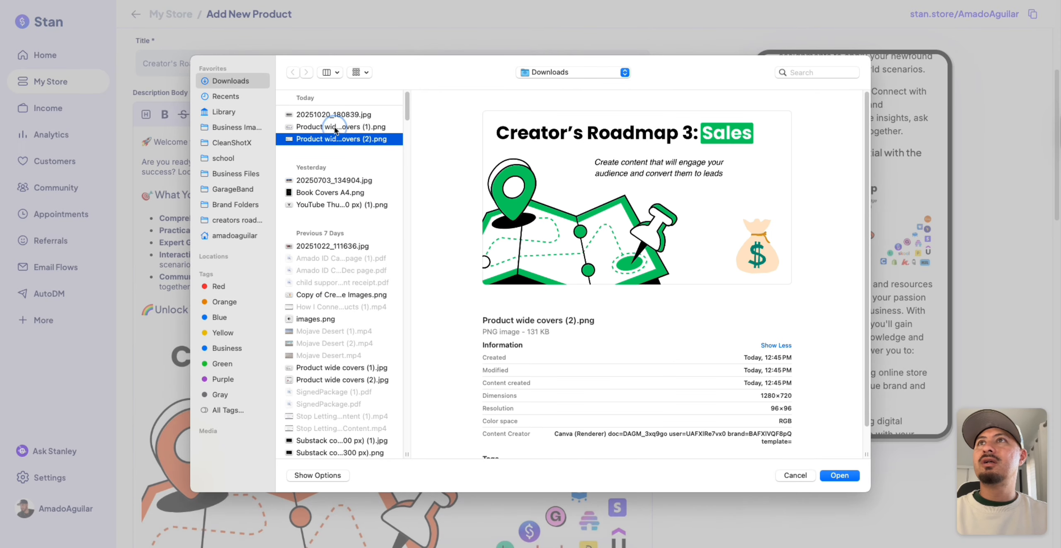
{"action": "double_click", "coordinate": [335, 126]}
Step: Check the inserted images and surrounding text in the description body and the checkout page's phone preview
{"action": "scroll", "coordinate": [499, 263], "scroll_direction": "down", "scroll_amount": 6}
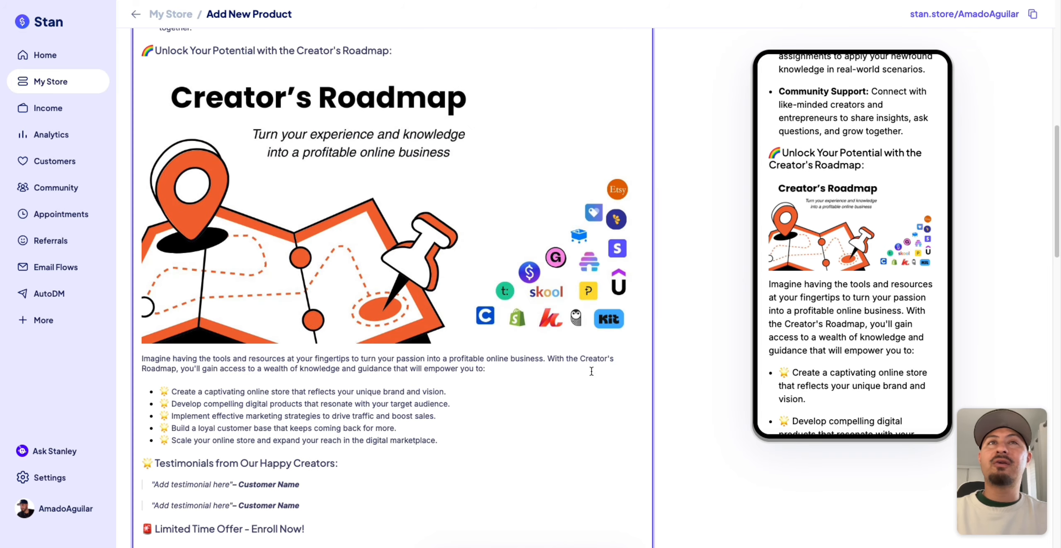
{"action": "scroll", "coordinate": [771, 290], "scroll_direction": "down", "scroll_amount": 6}
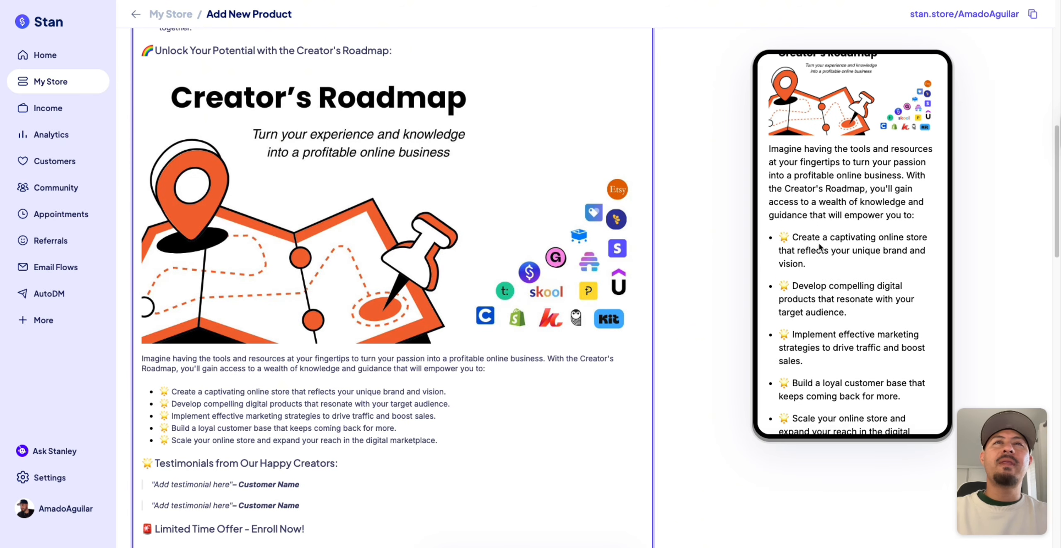
{"action": "scroll", "coordinate": [835, 258], "scroll_direction": "down", "scroll_amount": 4}
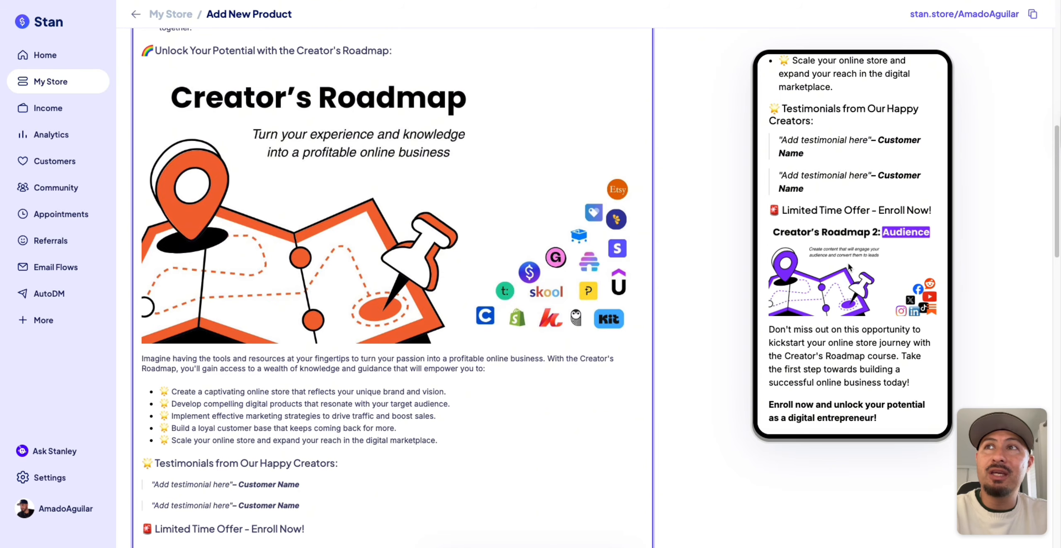
{"action": "scroll", "coordinate": [620, 289], "scroll_direction": "up", "scroll_amount": 6}
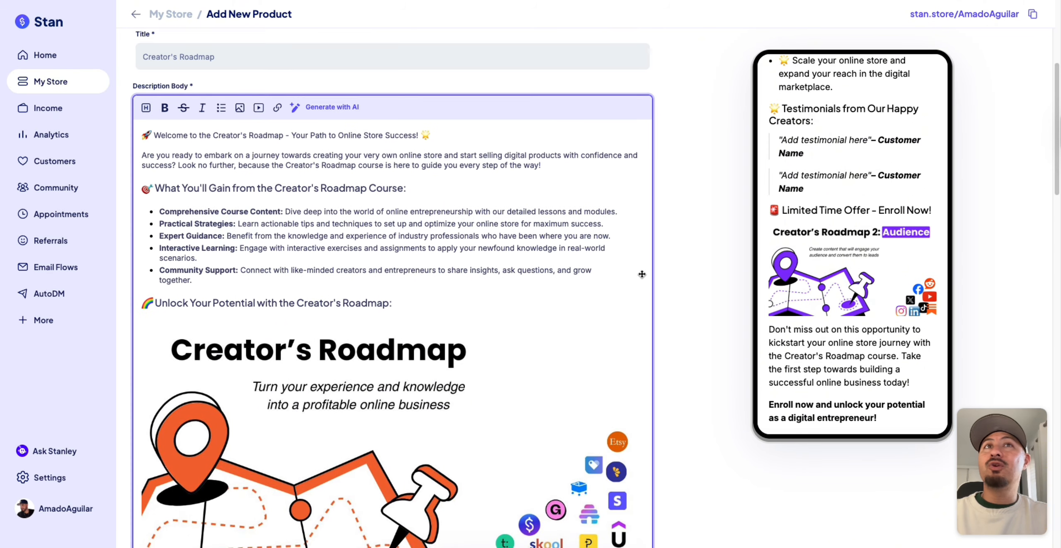
{"action": "scroll", "coordinate": [642, 274], "scroll_direction": "up", "scroll_amount": 2}
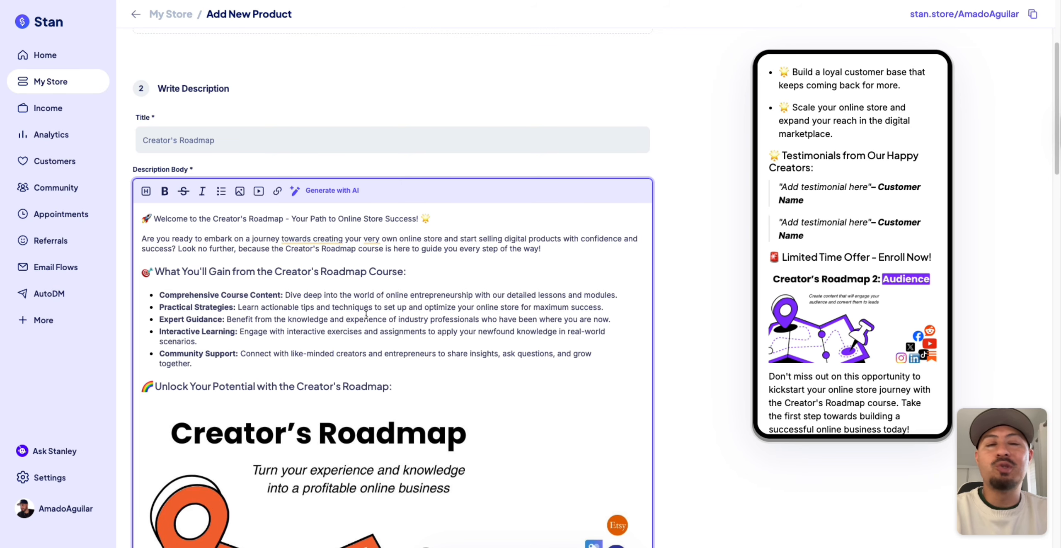
{"action": "scroll", "coordinate": [840, 270], "scroll_direction": "up", "scroll_amount": 5}
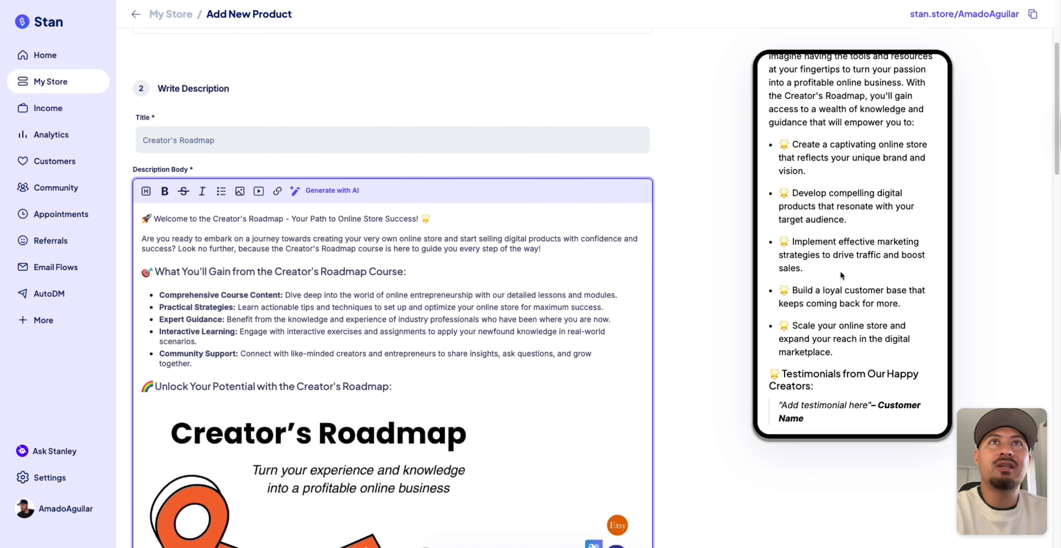
{"action": "scroll", "coordinate": [840, 271], "scroll_direction": "up", "scroll_amount": 10}
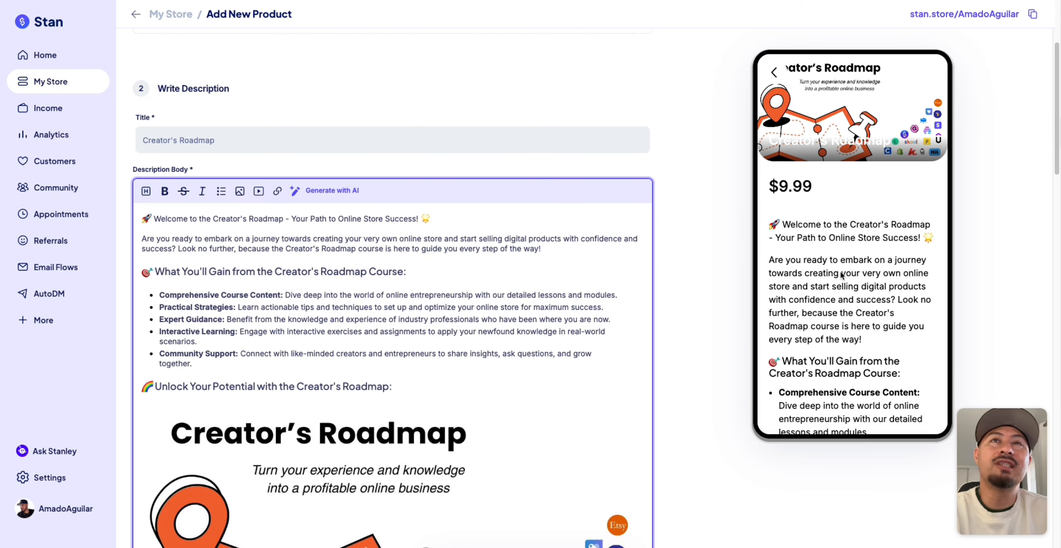
Step: Examine the description editor's options for embedding or uploading a video and for adding a link, closing each dialog without adding anything
{"action": "scroll", "coordinate": [841, 275], "scroll_direction": "down", "scroll_amount": 10}
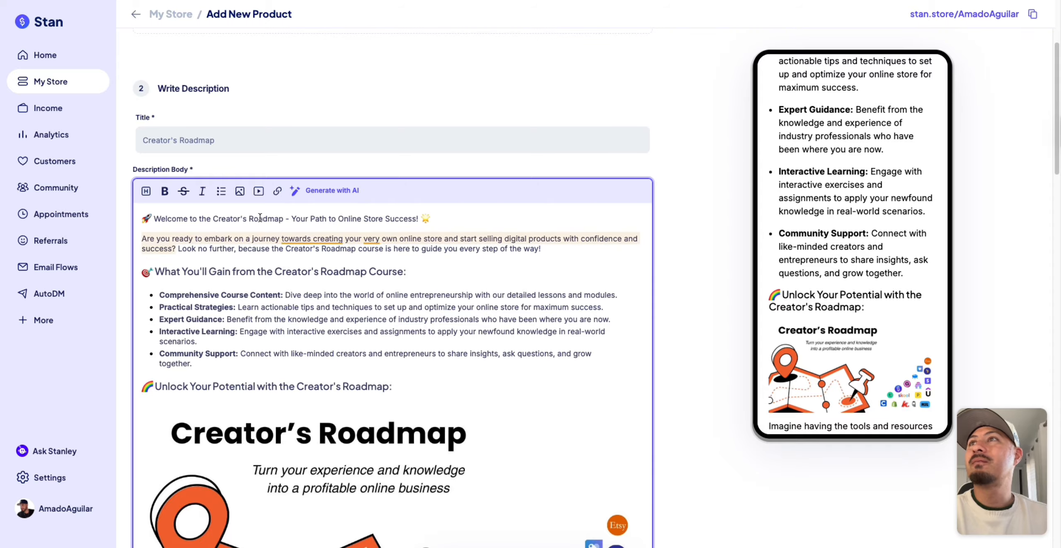
{"action": "scroll", "coordinate": [252, 212], "scroll_direction": "down", "scroll_amount": 10}
{"action": "scroll", "coordinate": [253, 213], "scroll_direction": "up", "scroll_amount": 15}
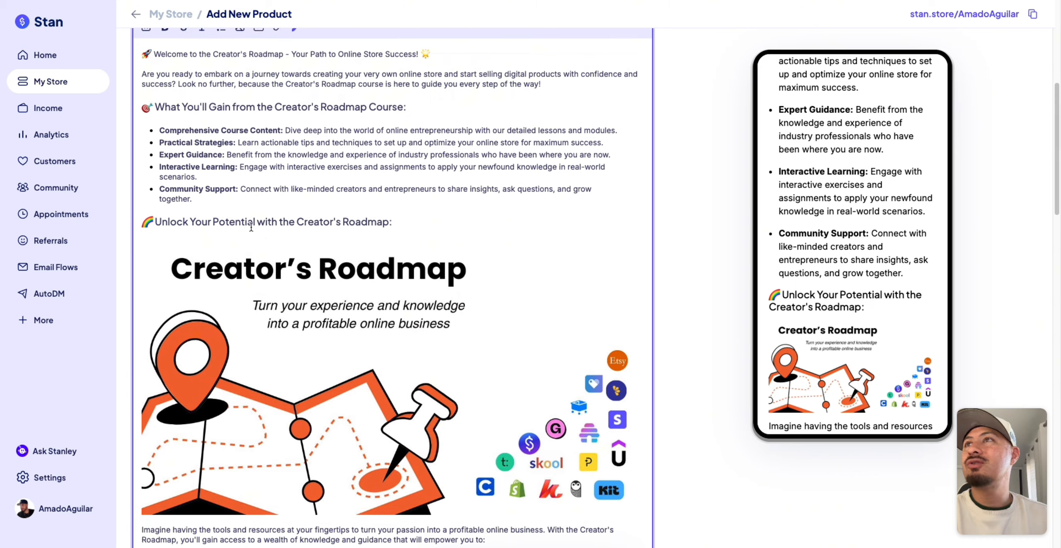
{"action": "left_click", "coordinate": [257, 269]}
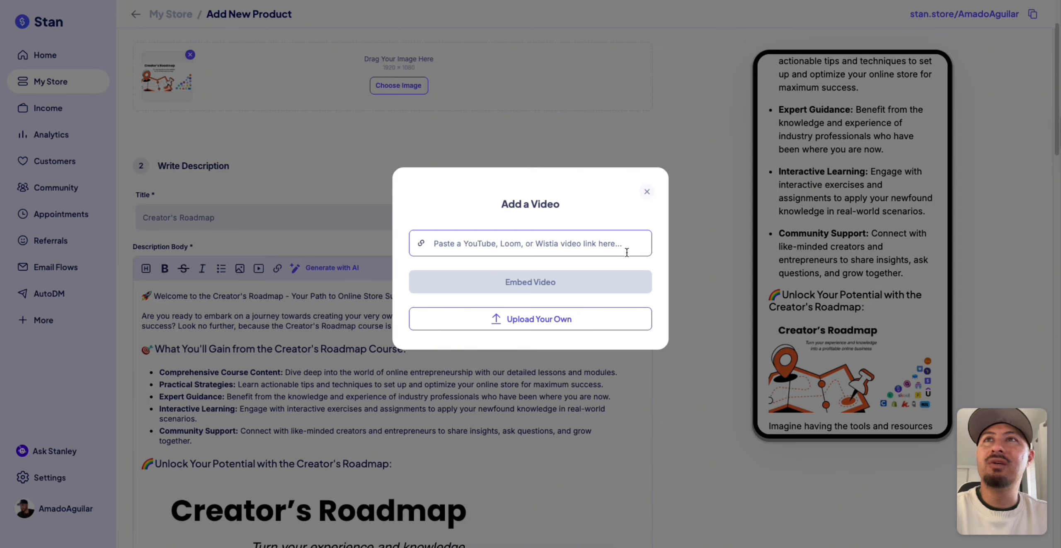
{"action": "left_click", "coordinate": [549, 283]}
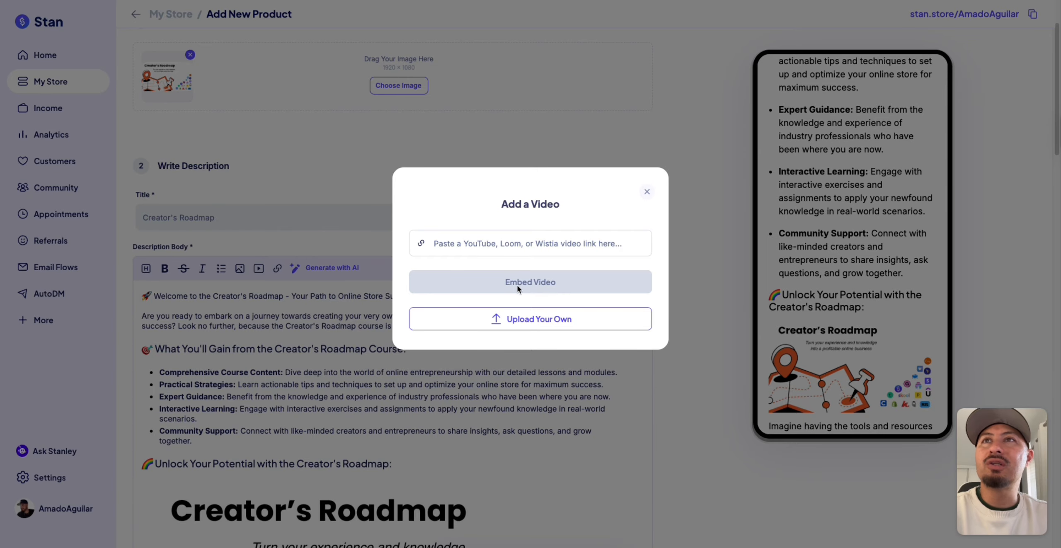
{"action": "left_click", "coordinate": [536, 286]}
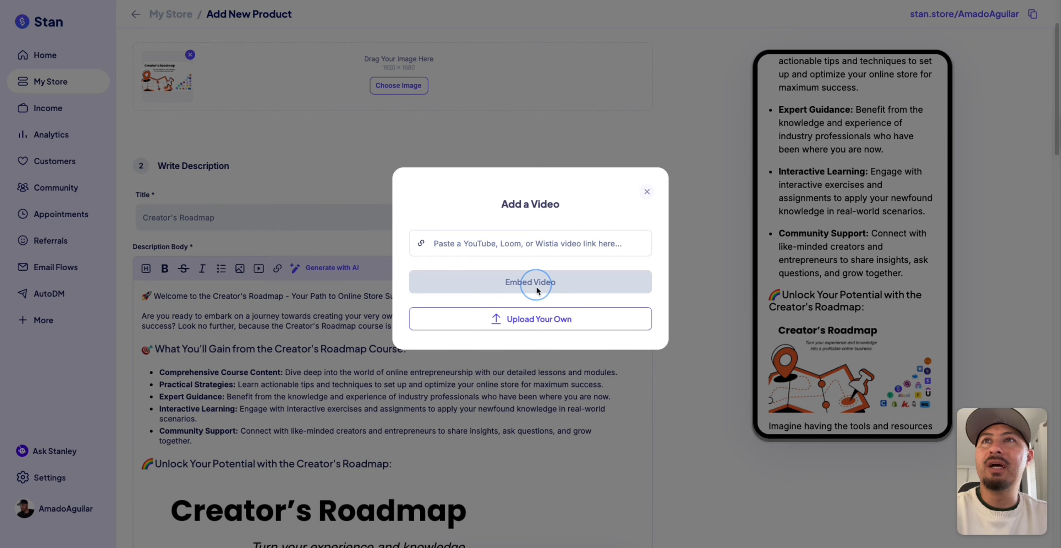
{"action": "left_click", "coordinate": [645, 192]}
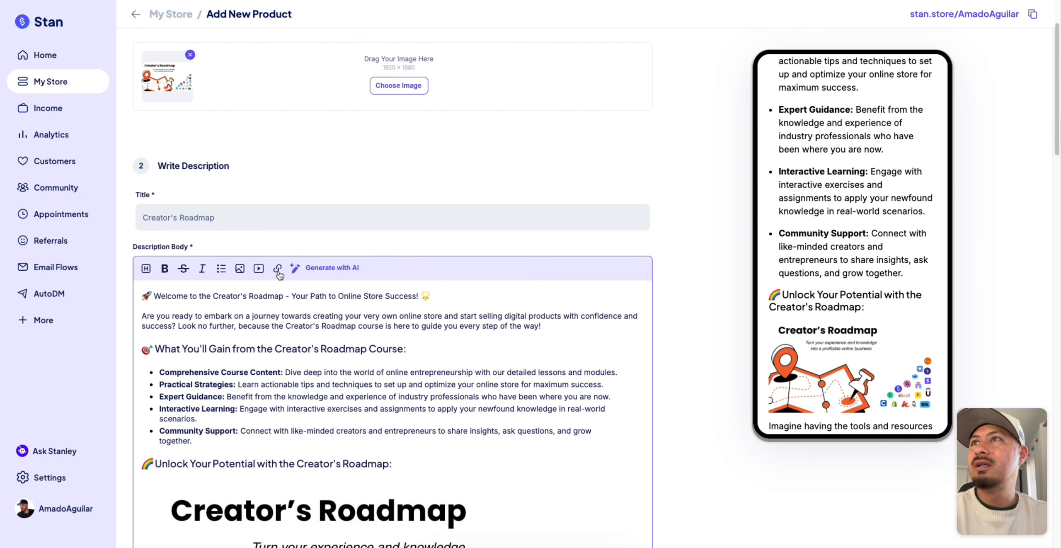
{"action": "left_click", "coordinate": [277, 270]}
{"action": "left_click", "coordinate": [643, 197]}
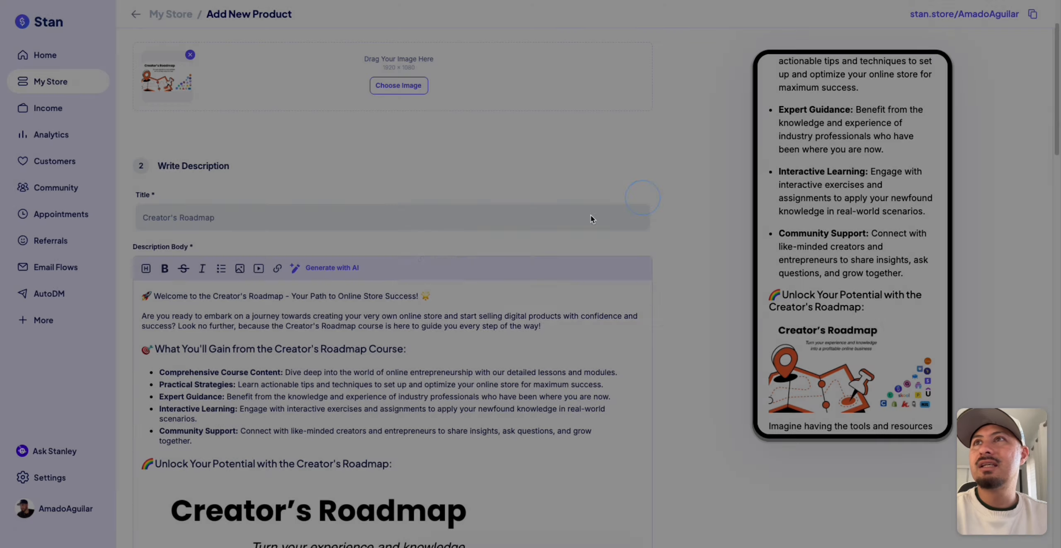
Step: Review the remaining description text and images, and follow the phone preview down to its checkout form
{"action": "scroll", "coordinate": [341, 268], "scroll_direction": "down", "scroll_amount": 1}
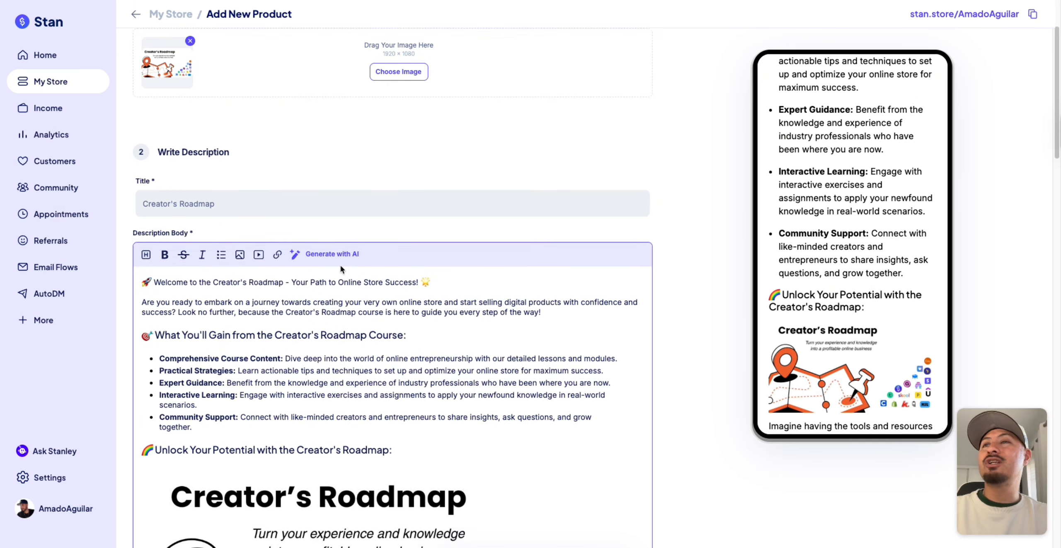
{"action": "scroll", "coordinate": [340, 269], "scroll_direction": "down", "scroll_amount": 14}
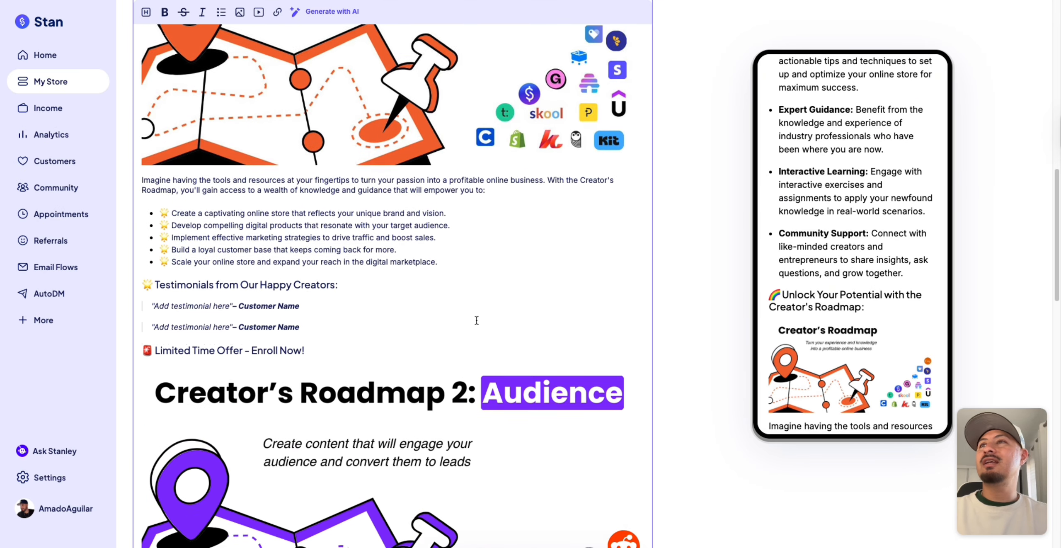
{"action": "scroll", "coordinate": [476, 320], "scroll_direction": "down", "scroll_amount": 12}
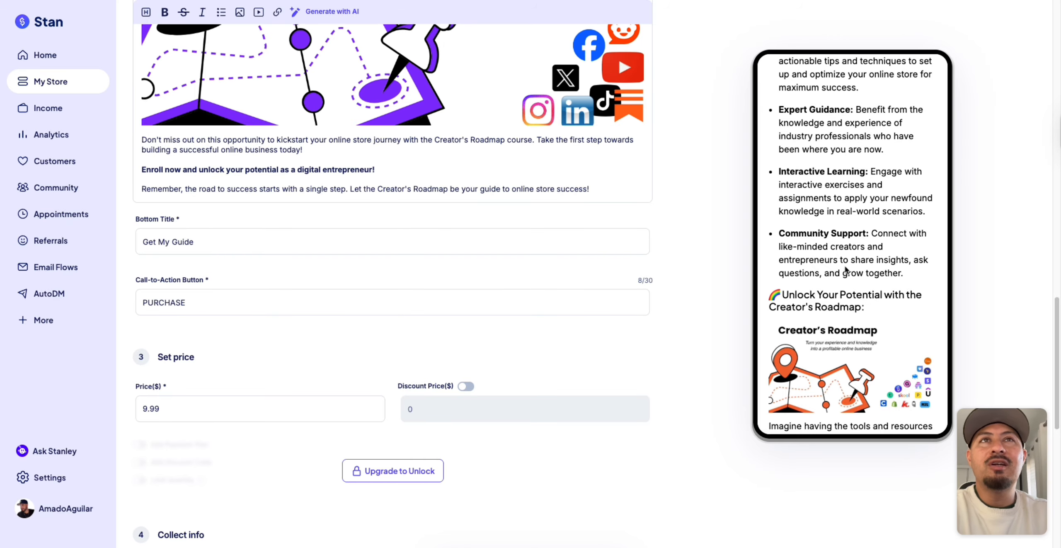
{"action": "scroll", "coordinate": [845, 270], "scroll_direction": "down", "scroll_amount": 8}
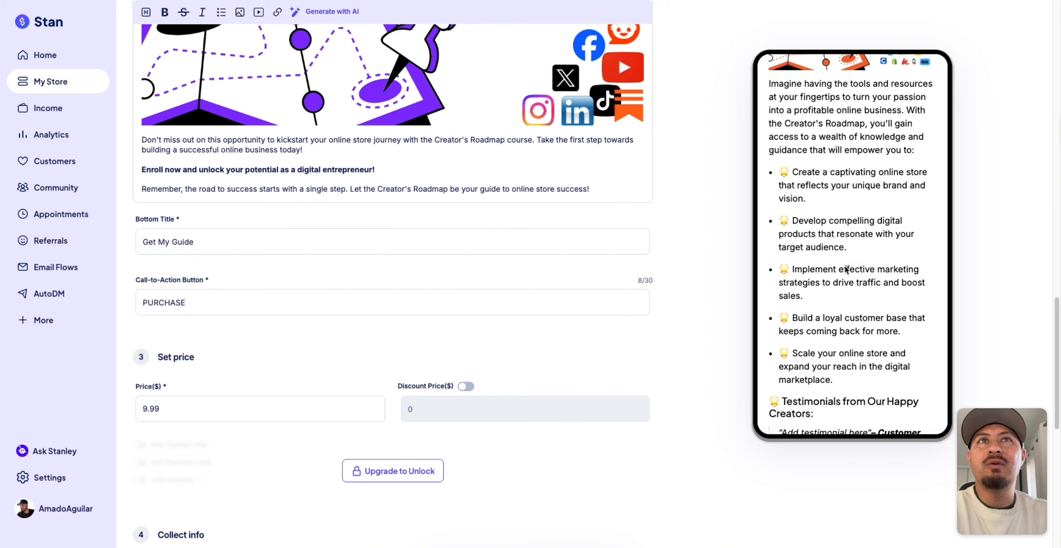
{"action": "scroll", "coordinate": [846, 269], "scroll_direction": "down", "scroll_amount": 9}
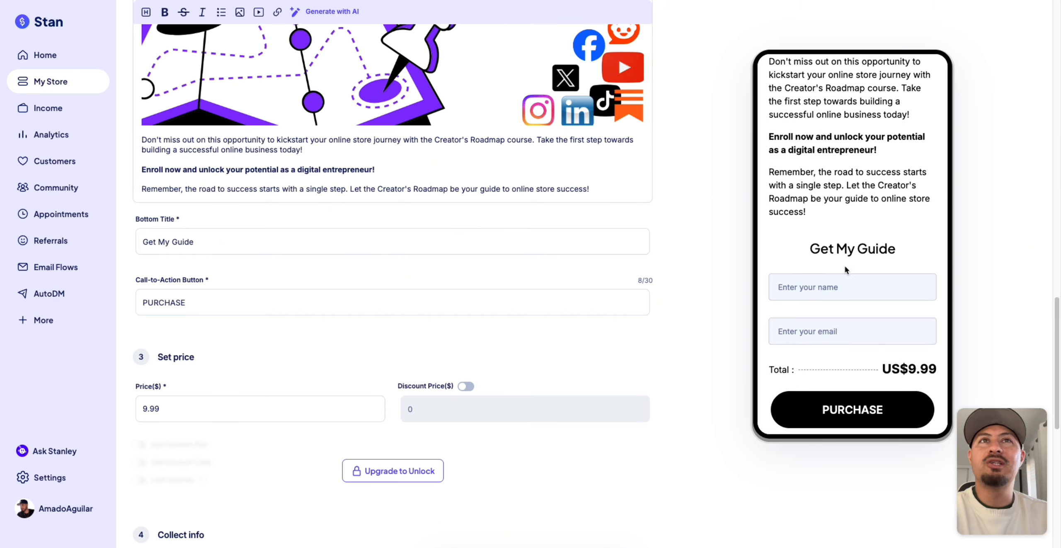
{"action": "scroll", "coordinate": [845, 268], "scroll_direction": "down", "scroll_amount": 2}
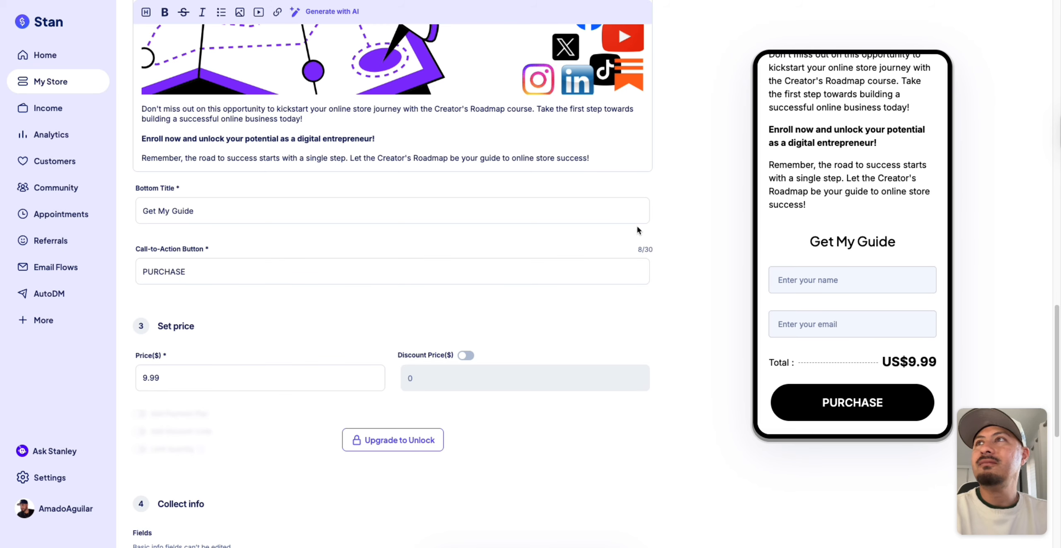
{"action": "scroll", "coordinate": [779, 248], "scroll_direction": "up", "scroll_amount": 1}
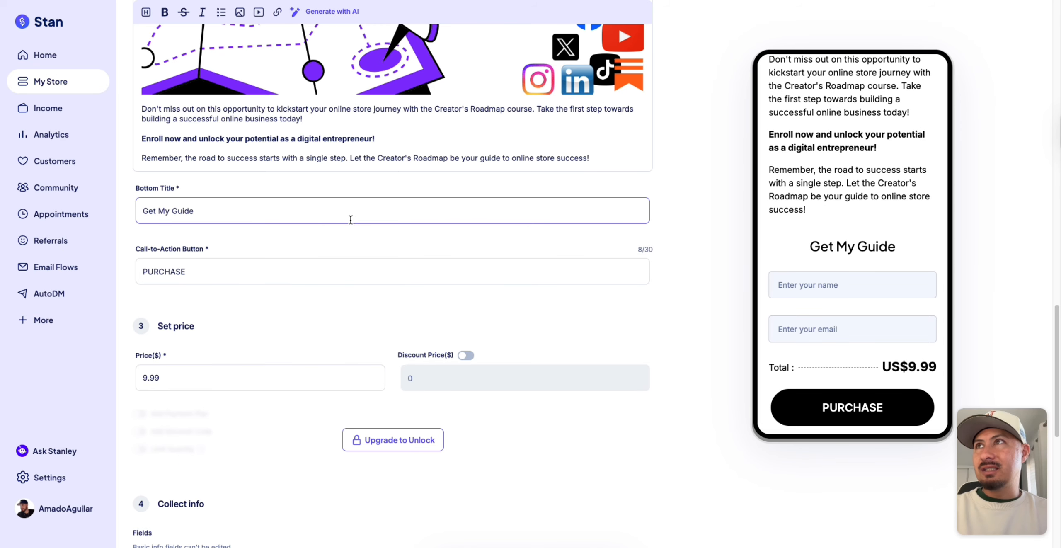
Step: Change the checkout page's bottom title to "Get my free guide"
{"action": "triple_click", "coordinate": [284, 212]}
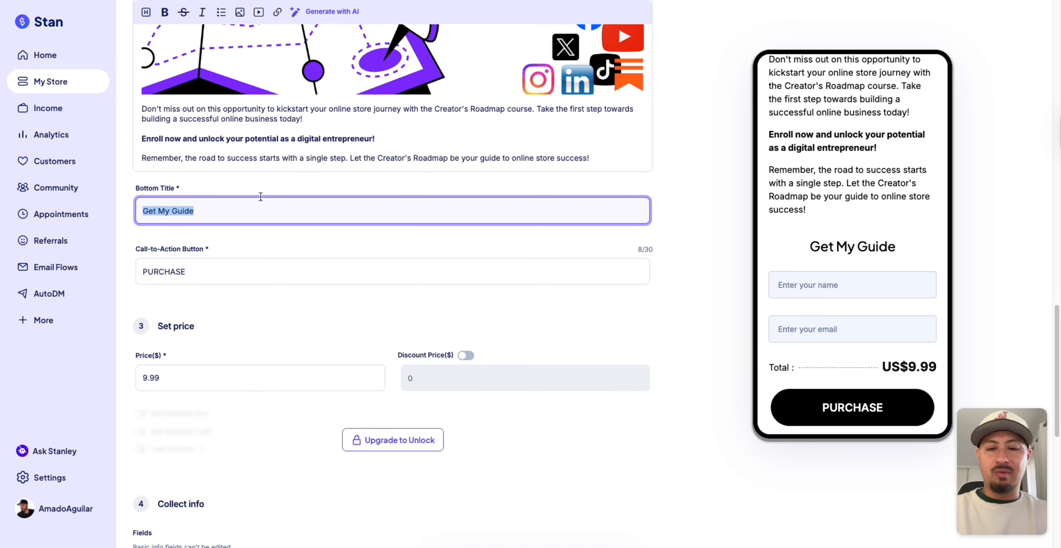
{"action": "type", "text": "Get my "}
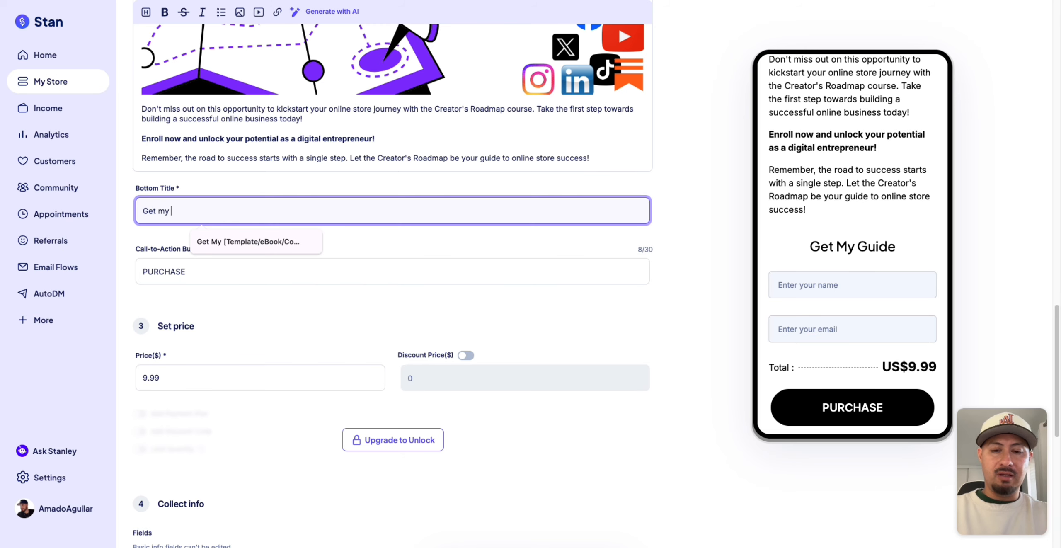
{"action": "type", "text": "free"}
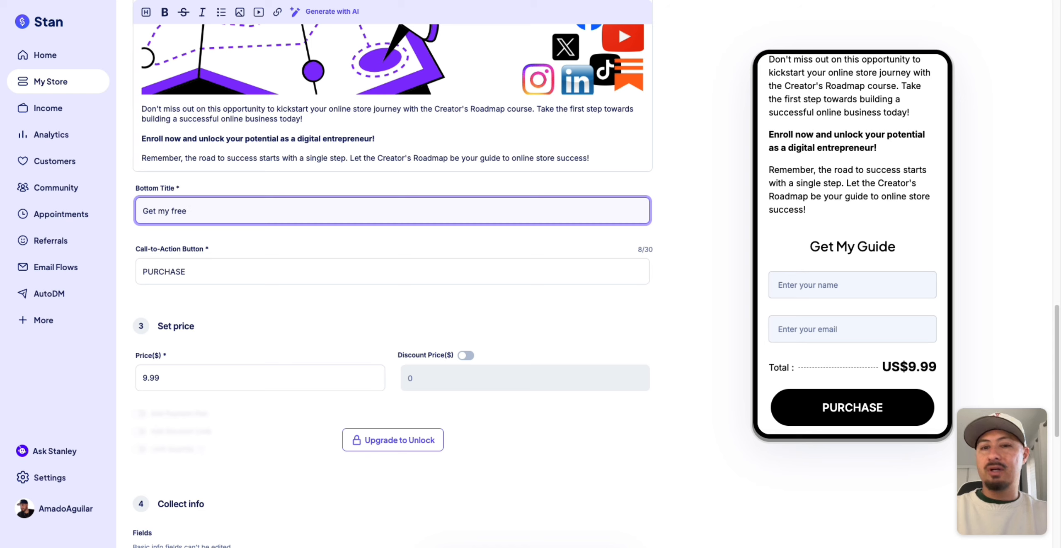
{"action": "type", "text": " guide"}
{"action": "left_click", "coordinate": [229, 239]}
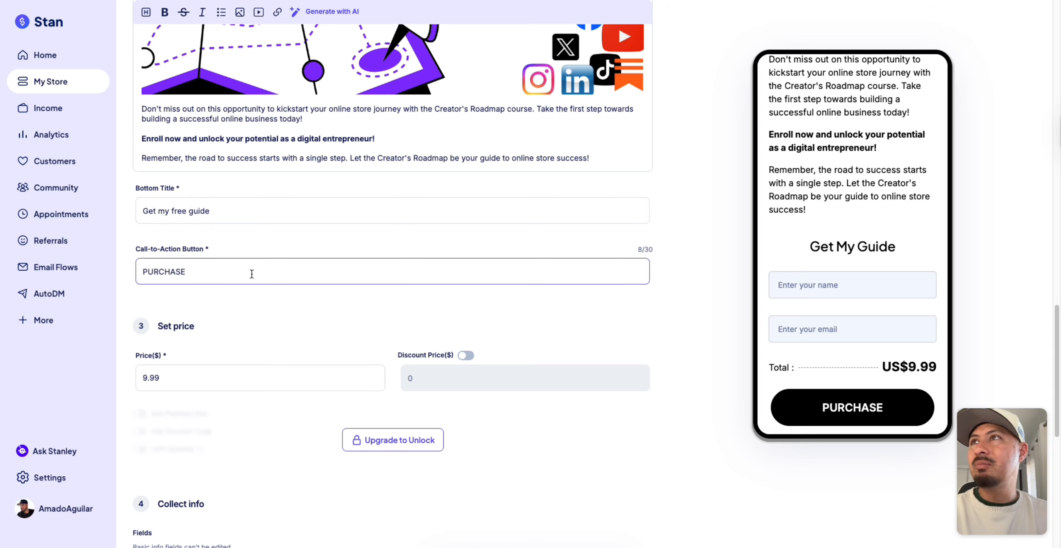
Step: Replace the call-to-action button text with "Buy now"
{"action": "left_click_drag", "start_coordinate": [251, 272], "coordinate": [135, 268]}
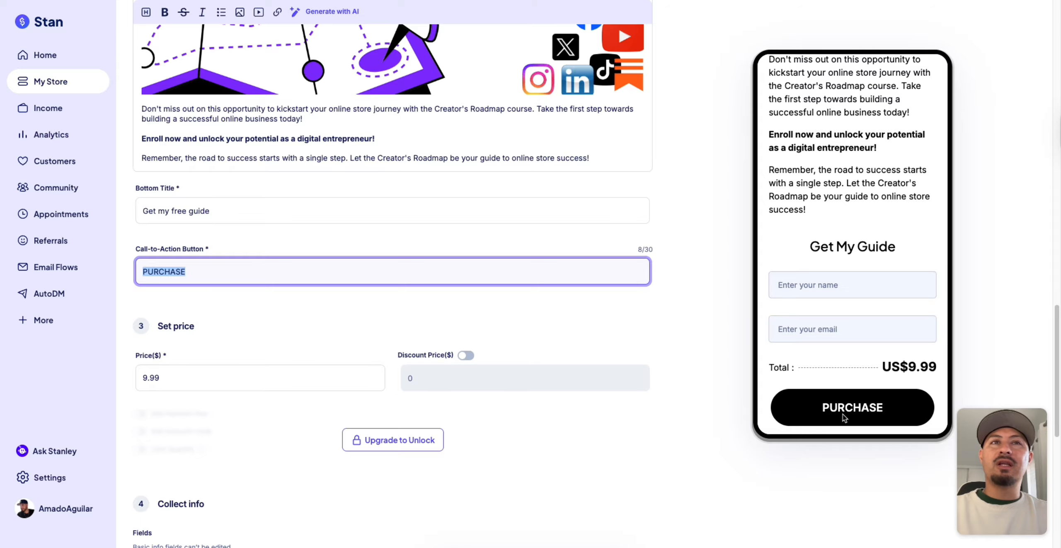
{"action": "left_click", "coordinate": [257, 302]}
{"action": "scroll", "coordinate": [261, 311], "scroll_direction": "down", "scroll_amount": 3}
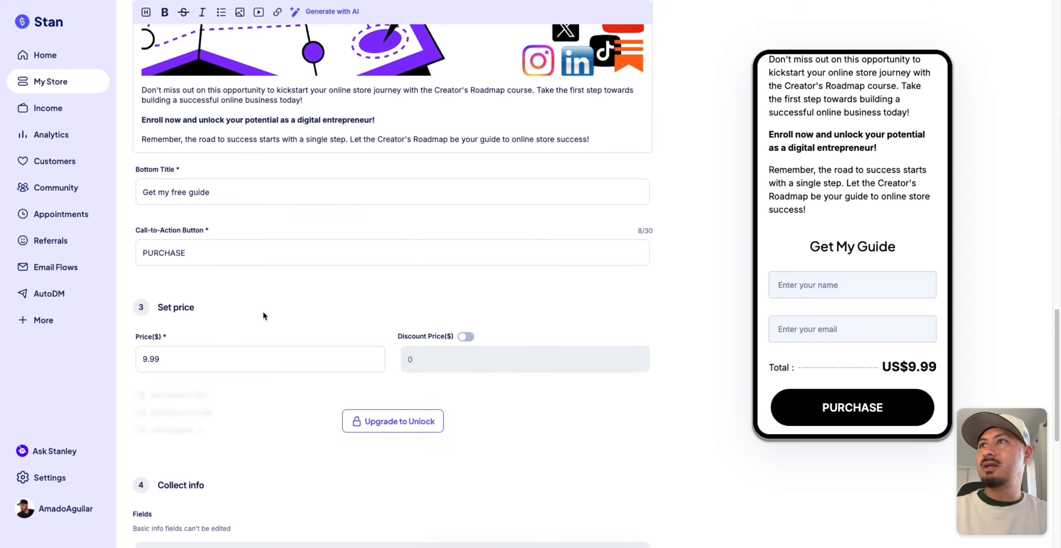
{"action": "left_click", "coordinate": [206, 170]}
{"action": "double_click", "coordinate": [206, 170]}
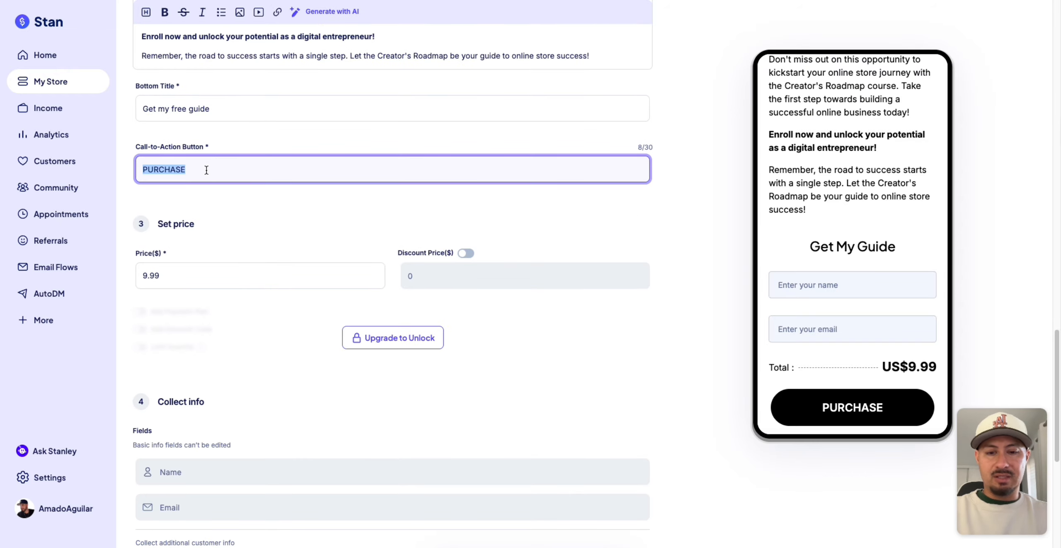
{"action": "type", "text": "Buy now"}
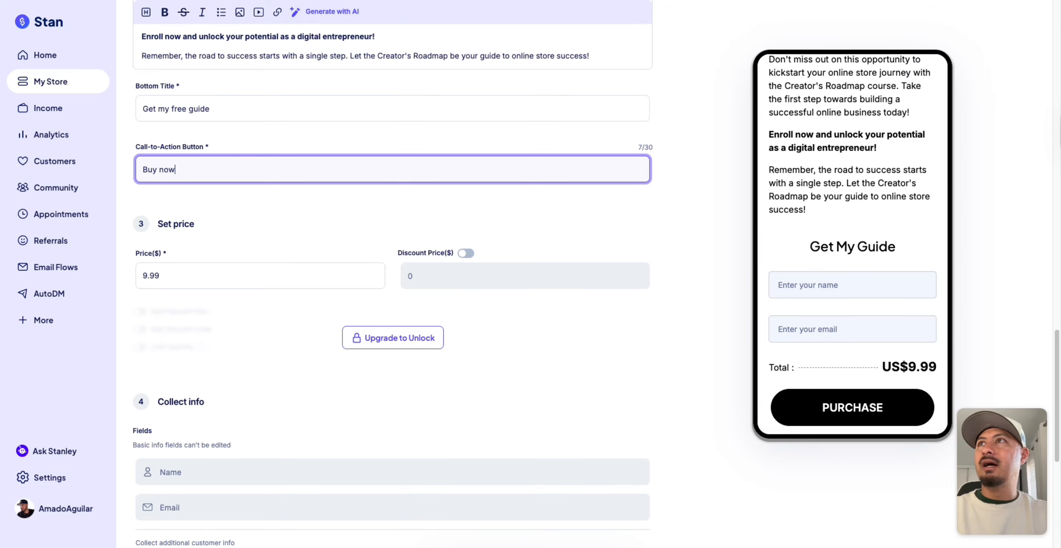
{"action": "left_click", "coordinate": [296, 232]}
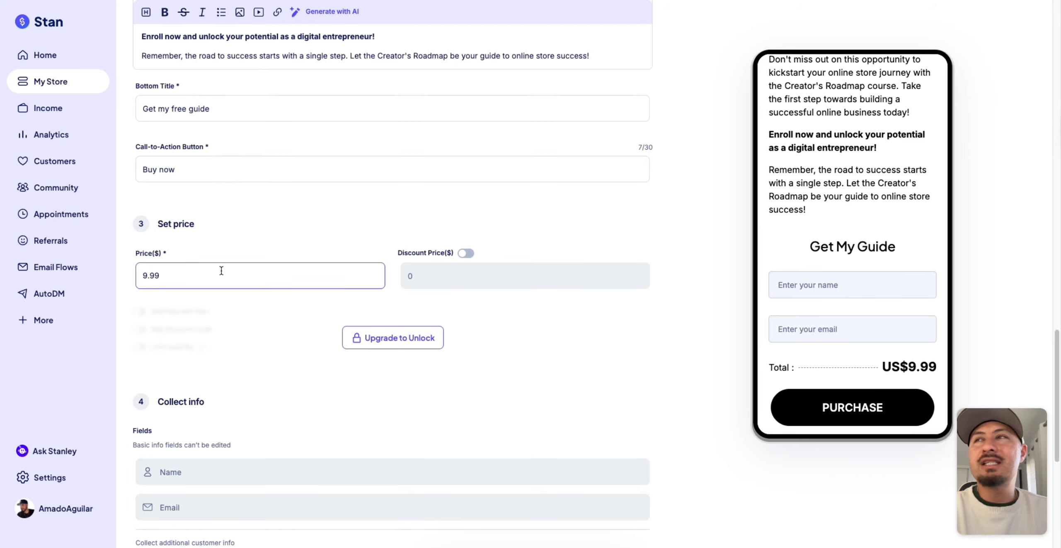
Step: Set the product price to $29.99 and check it in the checkout page's phone preview
{"action": "double_click", "coordinate": [154, 274]}
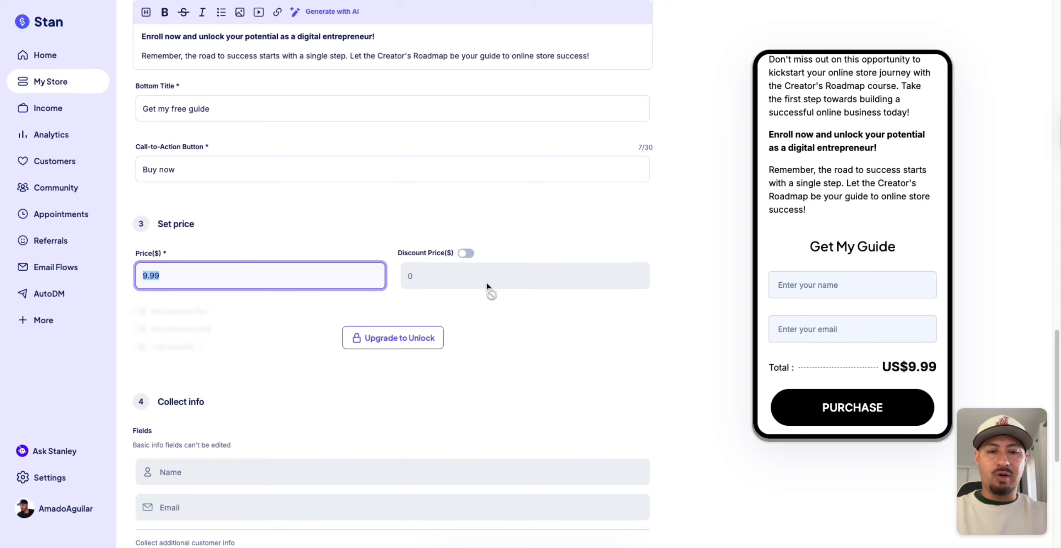
{"action": "type", "text": "29.99"}
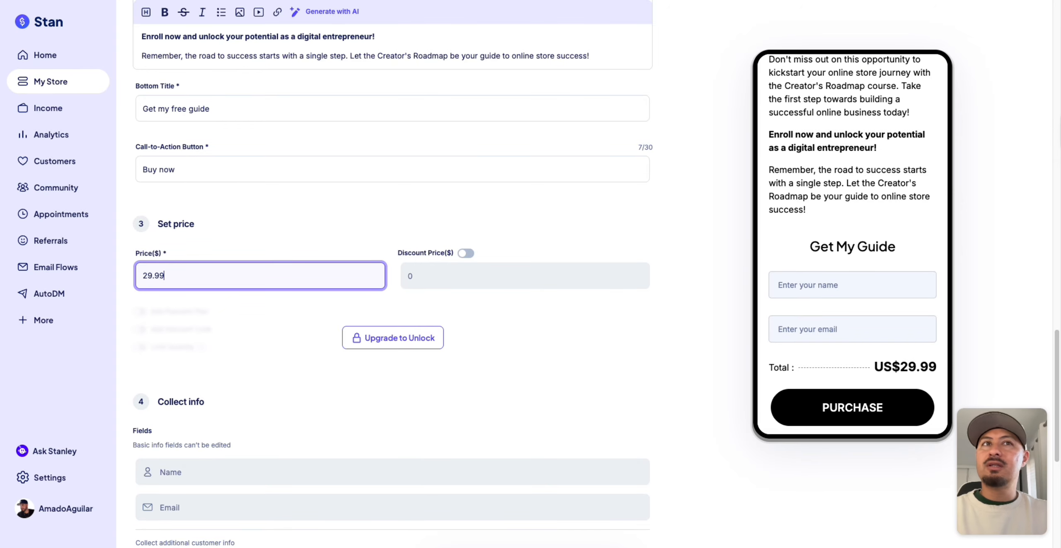
{"action": "left_click", "coordinate": [372, 192]}
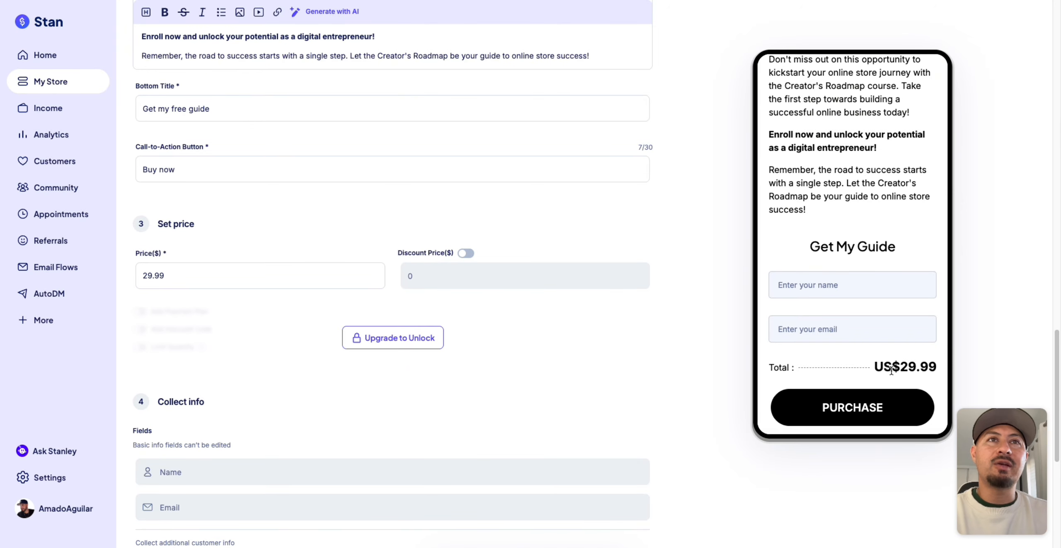
{"action": "scroll", "coordinate": [885, 373], "scroll_direction": "up", "scroll_amount": 10}
{"action": "scroll", "coordinate": [884, 374], "scroll_direction": "up", "scroll_amount": 12}
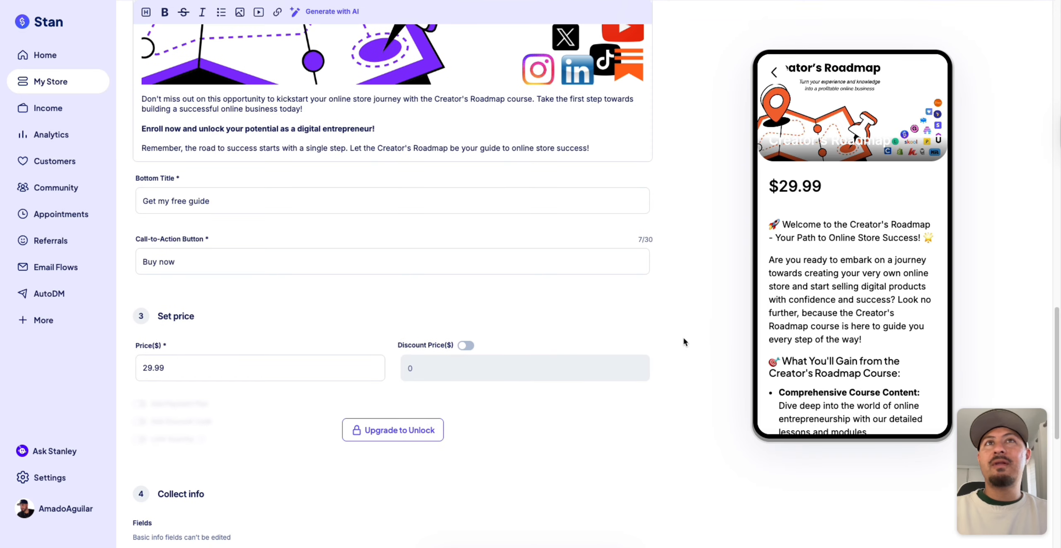
Step: Enable the discount price, set it to $19.99, and check the total in the phone preview
{"action": "scroll", "coordinate": [665, 344], "scroll_direction": "down", "scroll_amount": 10}
{"action": "scroll", "coordinate": [406, 303], "scroll_direction": "up", "scroll_amount": 6}
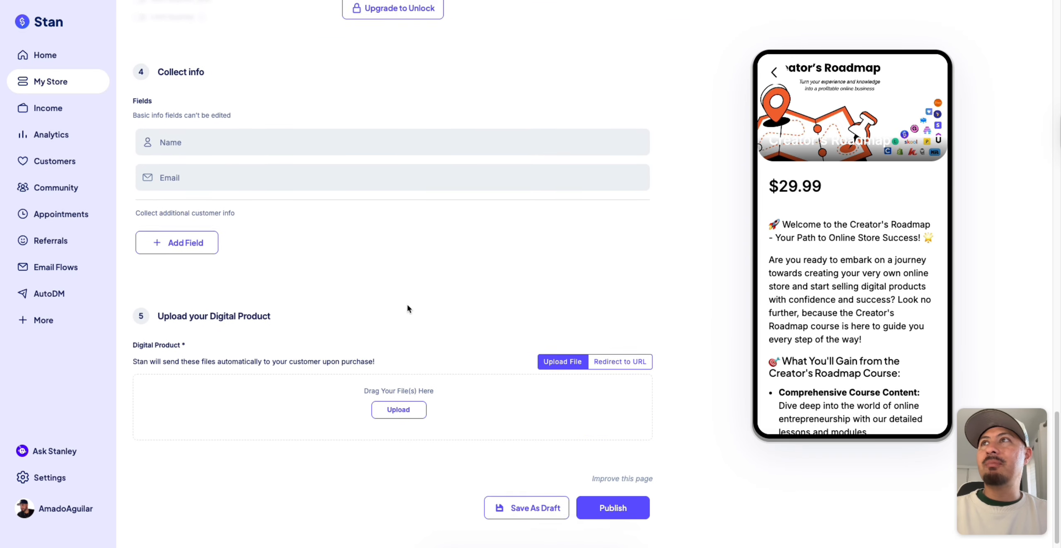
{"action": "scroll", "coordinate": [427, 278], "scroll_direction": "up", "scroll_amount": 3}
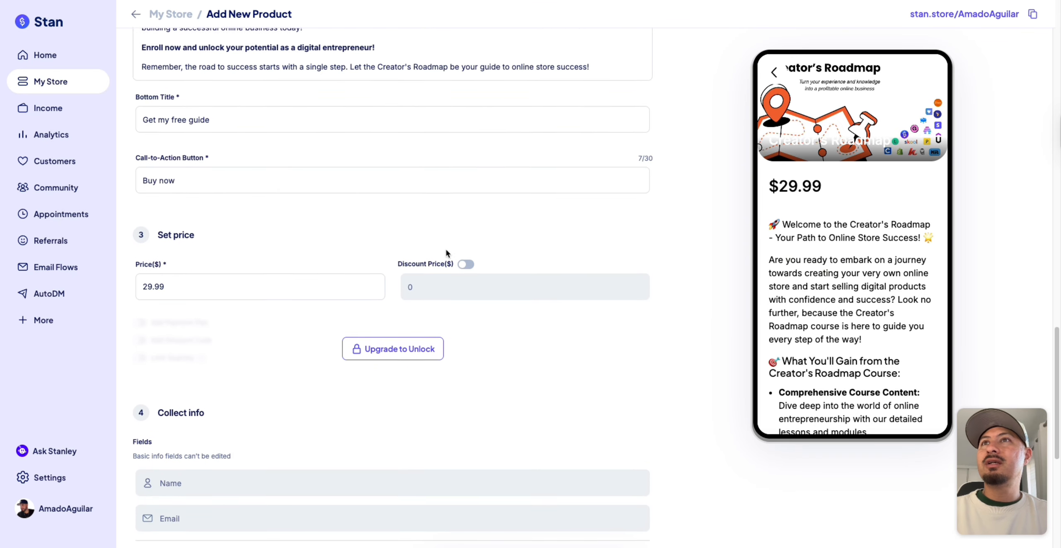
{"action": "left_click", "coordinate": [466, 272]}
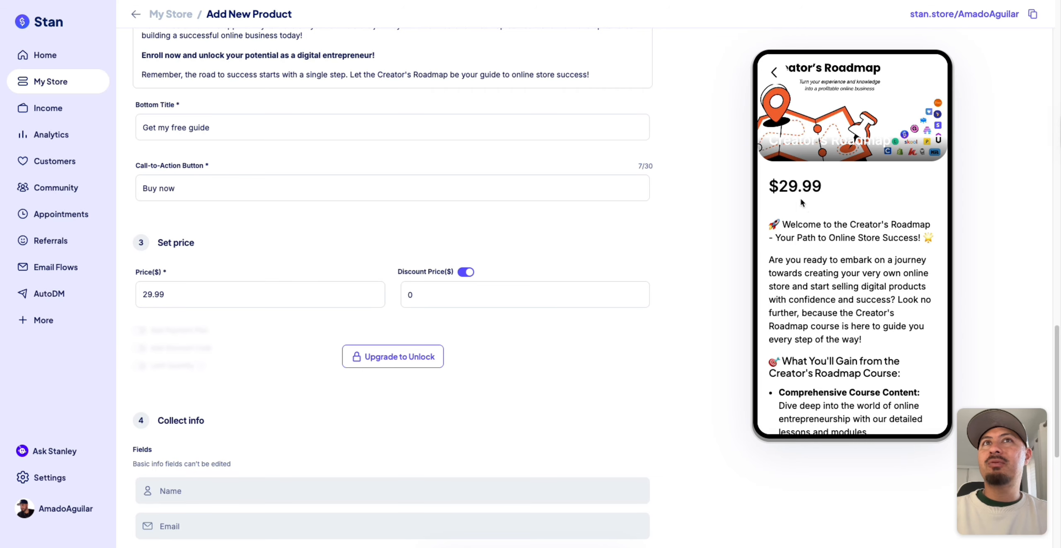
{"action": "left_click", "coordinate": [506, 295]}
{"action": "left_click", "coordinate": [506, 296]}
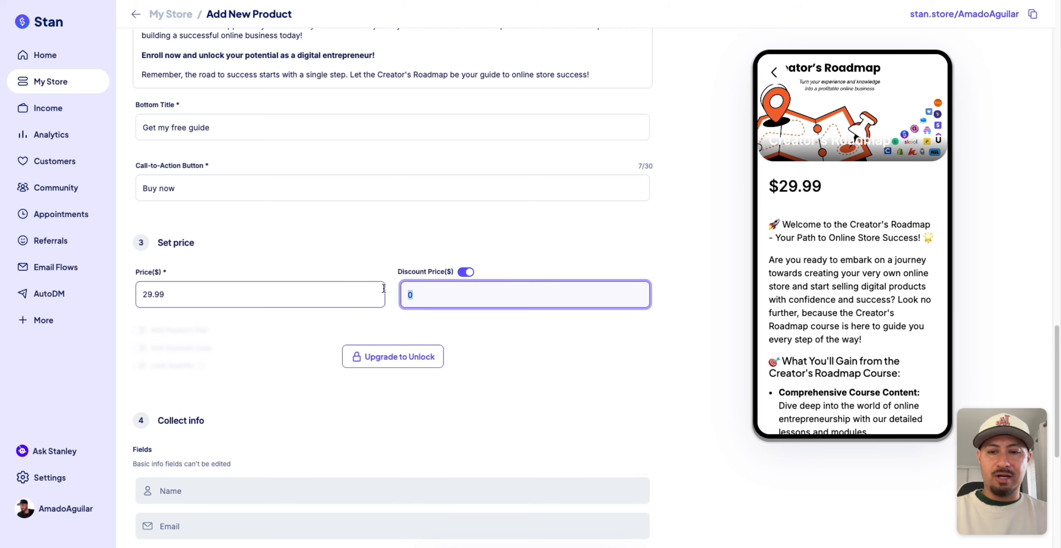
{"action": "type", "text": "19"}
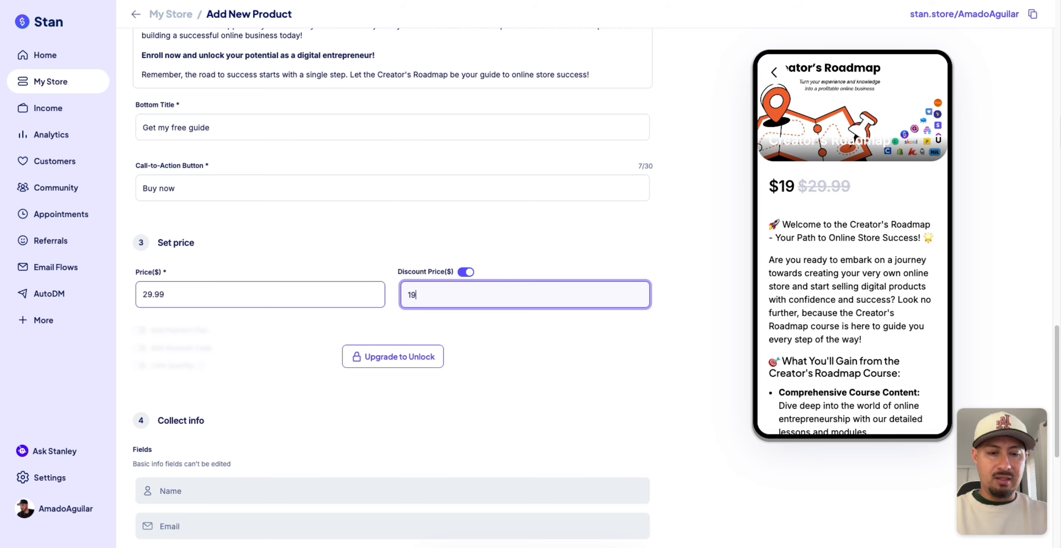
{"action": "type", "text": ".99"}
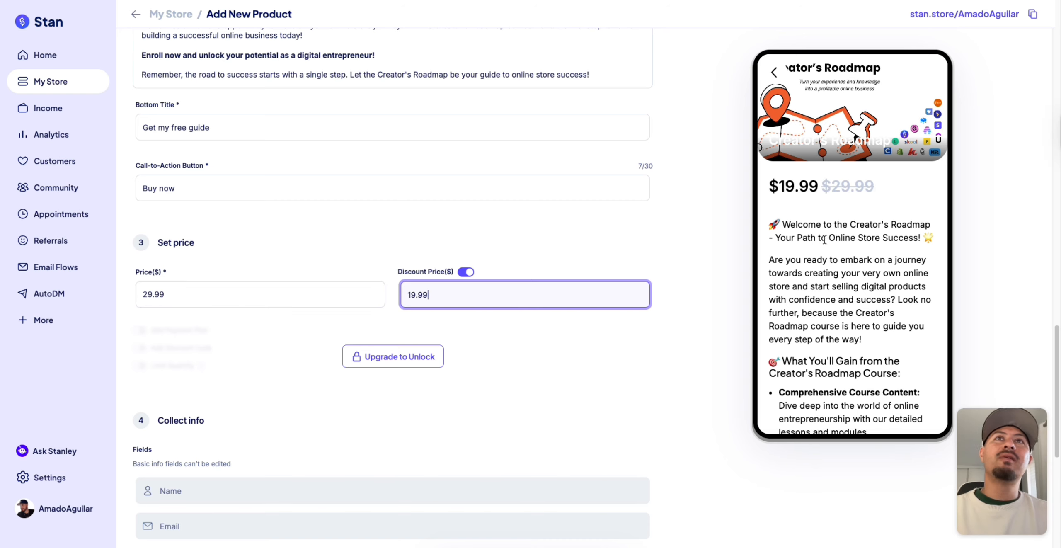
{"action": "scroll", "coordinate": [825, 240], "scroll_direction": "down", "scroll_amount": 15}
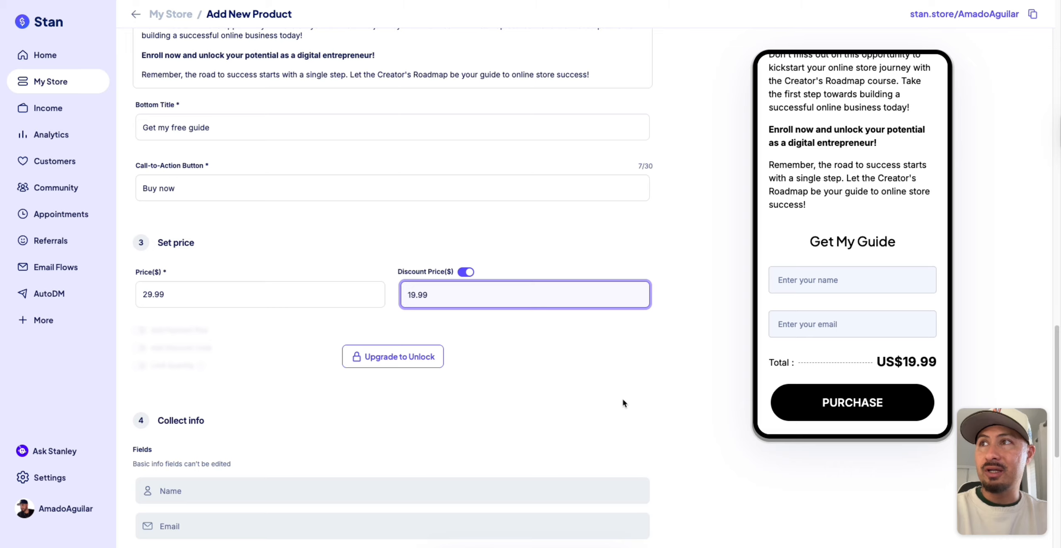
{"action": "scroll", "coordinate": [635, 432], "scroll_direction": "down", "scroll_amount": 3}
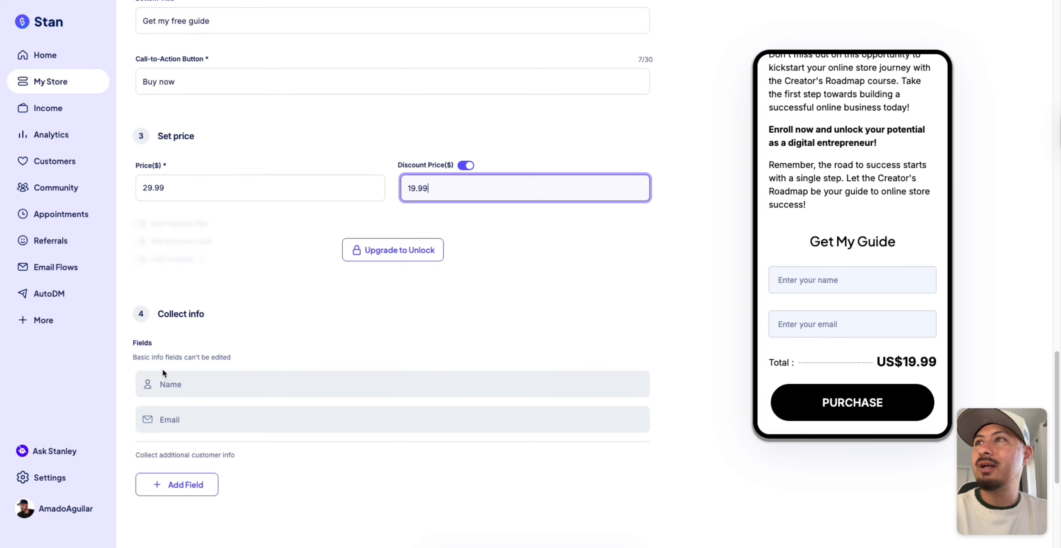
Step: View the field types available for collecting additional customer info
{"action": "left_click", "coordinate": [183, 484]}
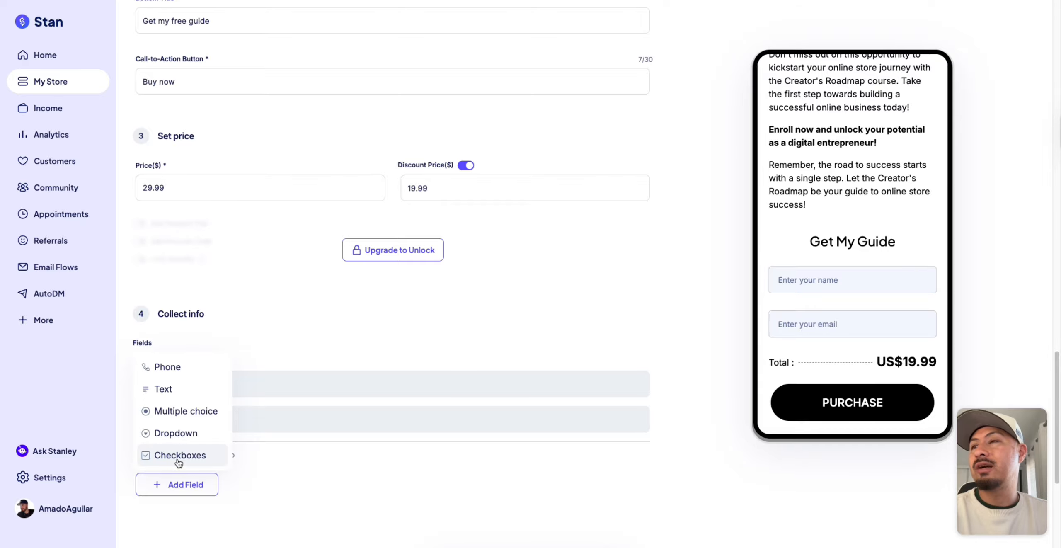
{"action": "left_click", "coordinate": [298, 446]}
Step: Upload "Product wide covers (1).png" from Downloads as the digital product file
{"action": "scroll", "coordinate": [251, 381], "scroll_direction": "down", "scroll_amount": 4}
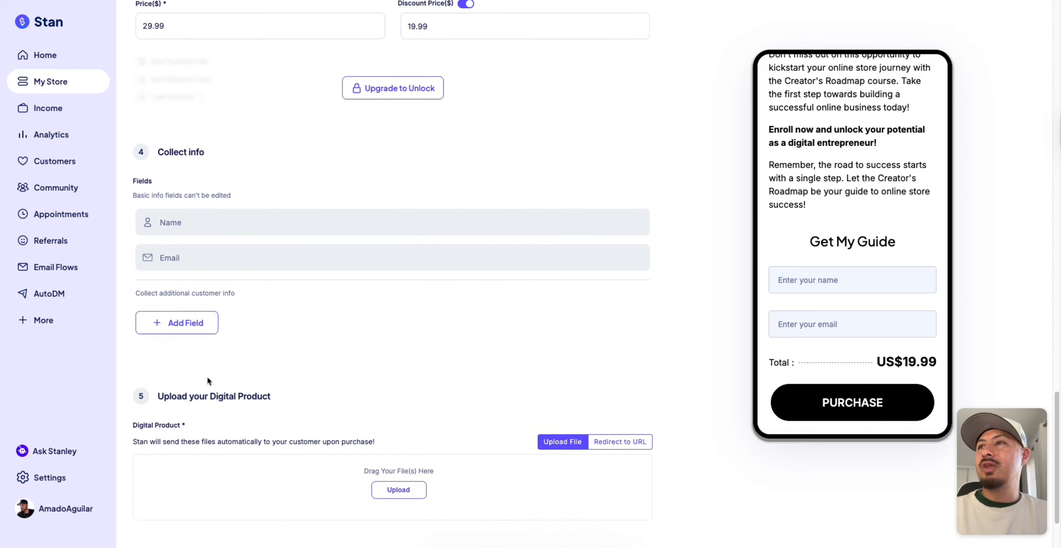
{"action": "scroll", "coordinate": [208, 381], "scroll_direction": "down", "scroll_amount": 2}
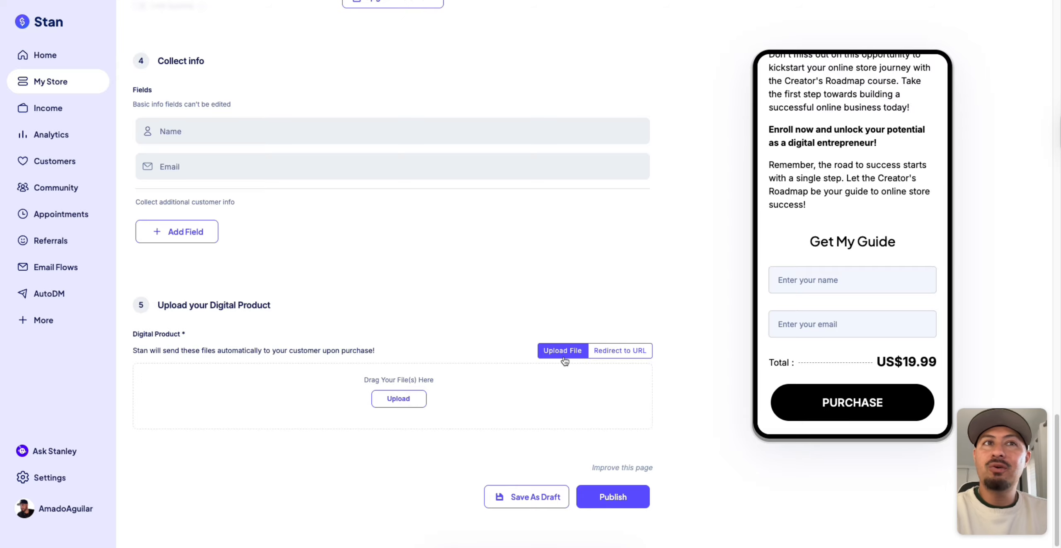
{"action": "left_click", "coordinate": [393, 402]}
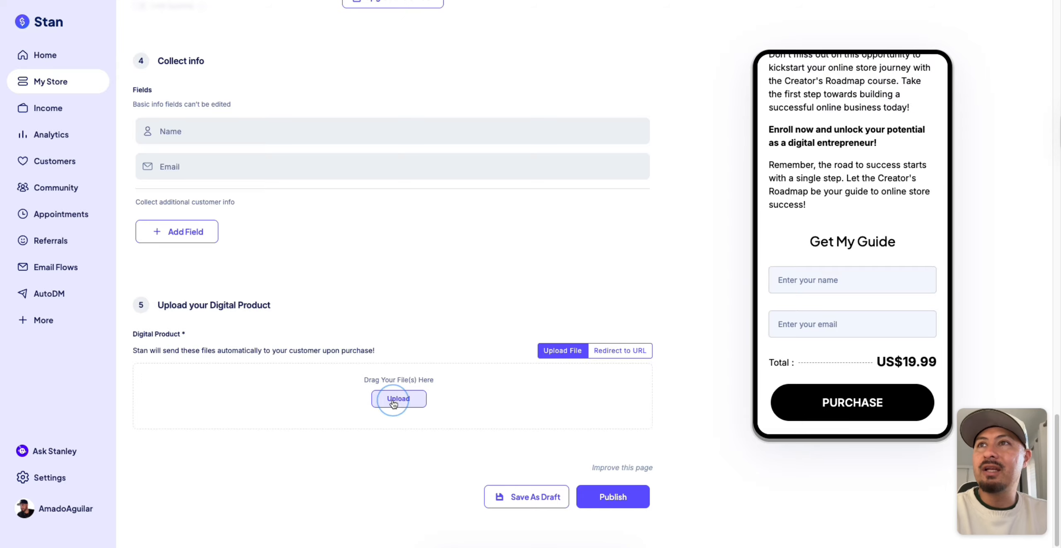
{"action": "left_click", "coordinate": [367, 128]}
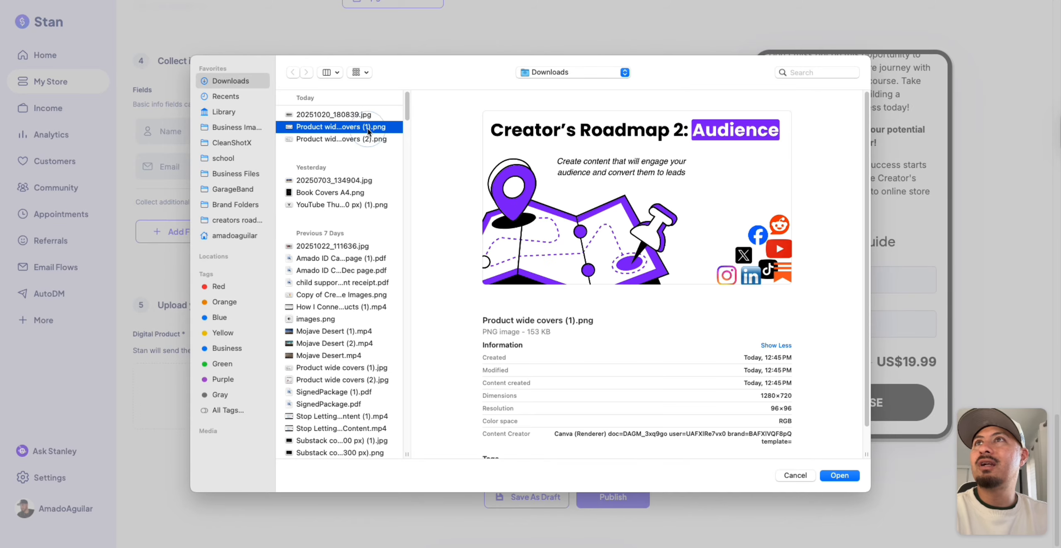
{"action": "double_click", "coordinate": [368, 129]}
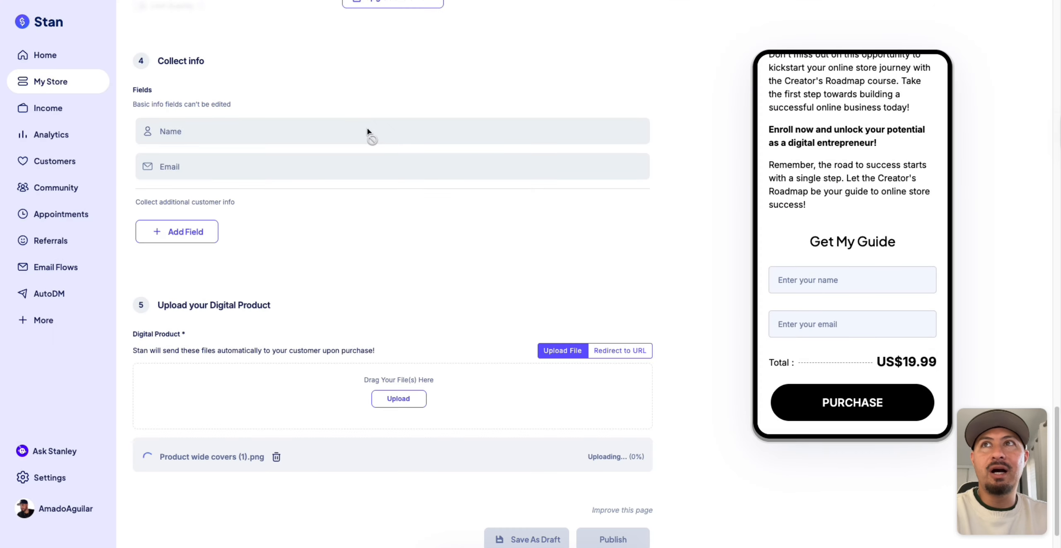
Step: Add "Mojave Desert (1).mp4" from Downloads as a second digital product file
{"action": "scroll", "coordinate": [277, 398], "scroll_direction": "down", "scroll_amount": 2}
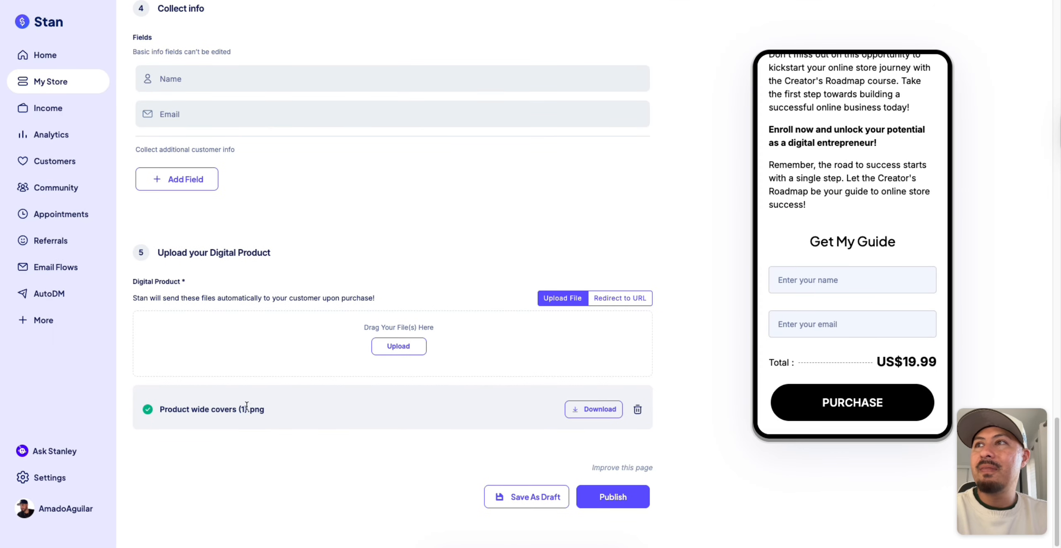
{"action": "left_click", "coordinate": [392, 346]}
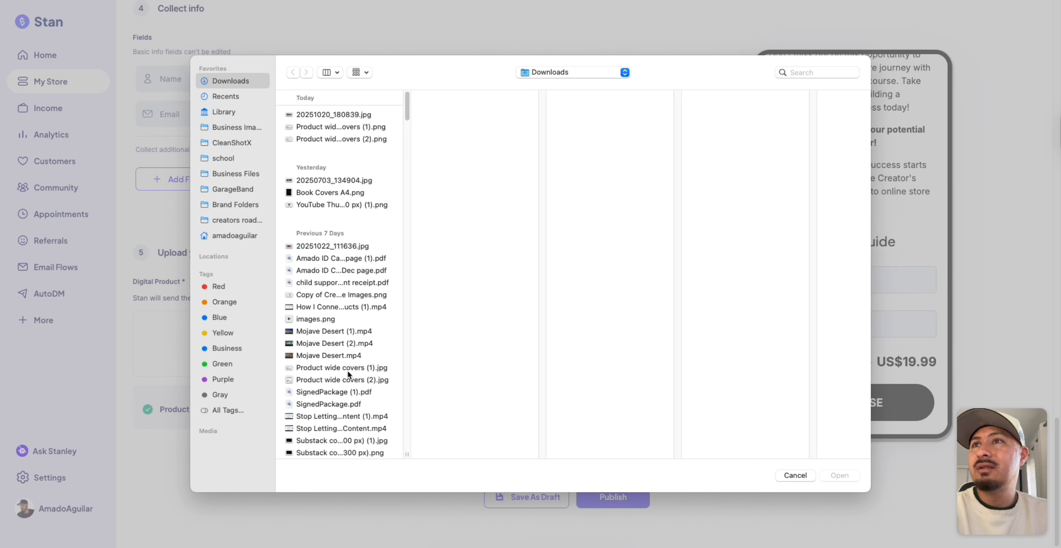
{"action": "left_click", "coordinate": [345, 332]}
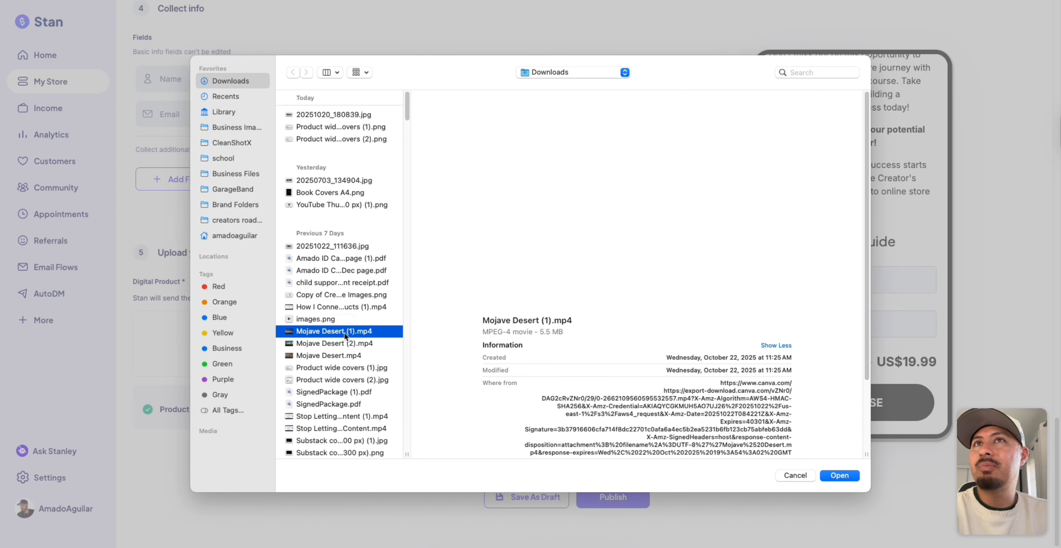
{"action": "left_click", "coordinate": [839, 475]}
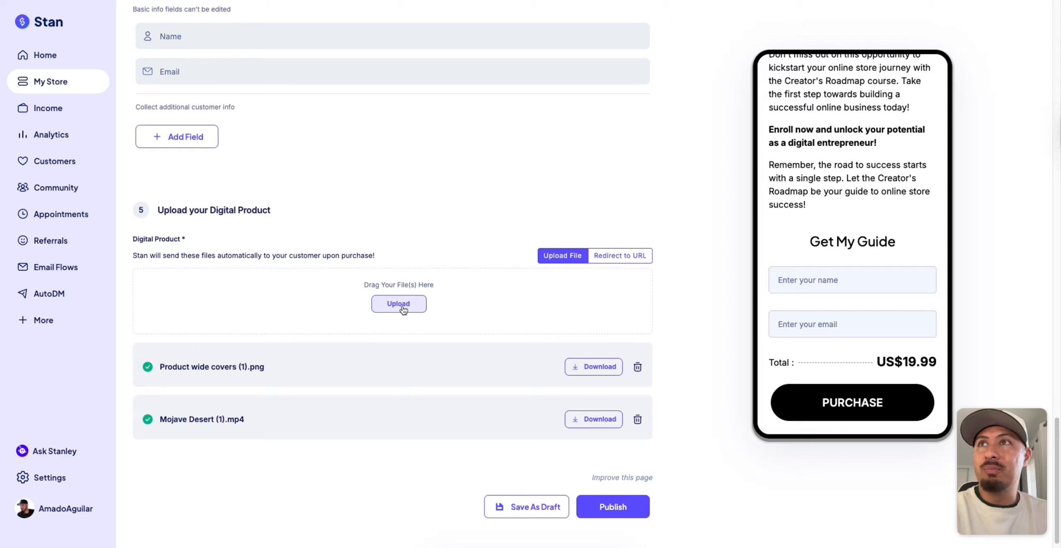
Step: Switch the digital product delivery to a URL redirect and name the linked product "Creator's Roadmap"
{"action": "left_click", "coordinate": [624, 261]}
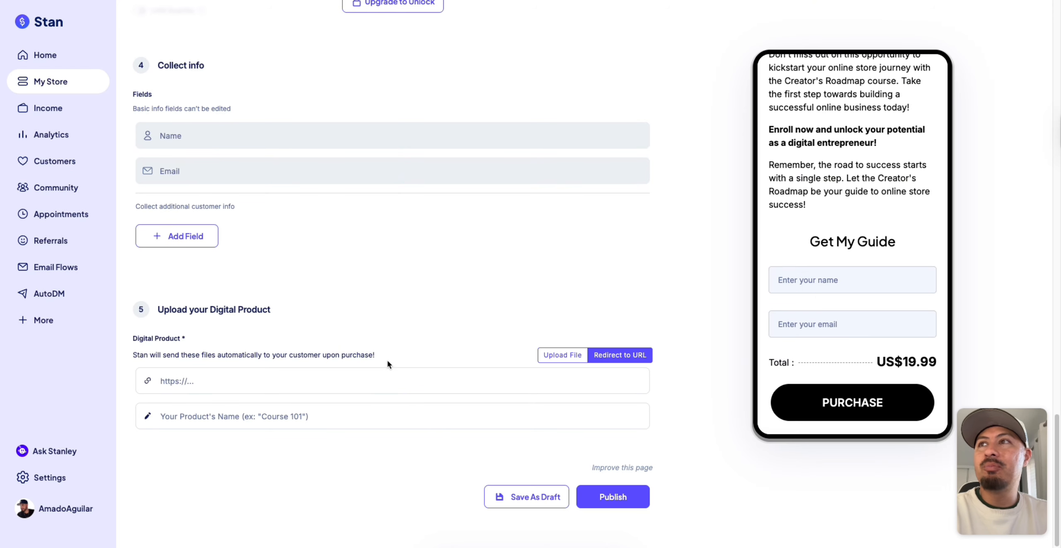
{"action": "left_click", "coordinate": [240, 385]}
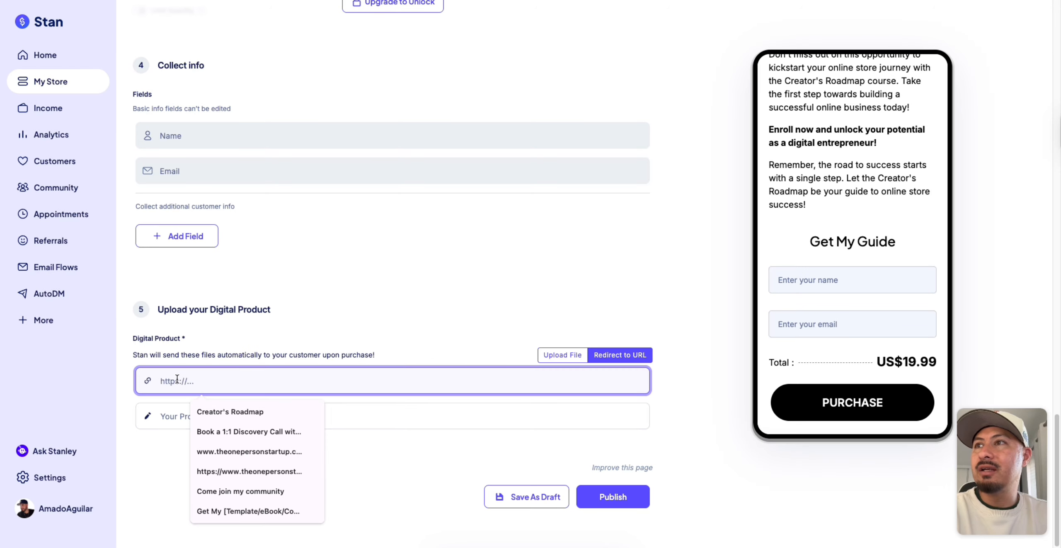
{"action": "left_click", "coordinate": [169, 456]}
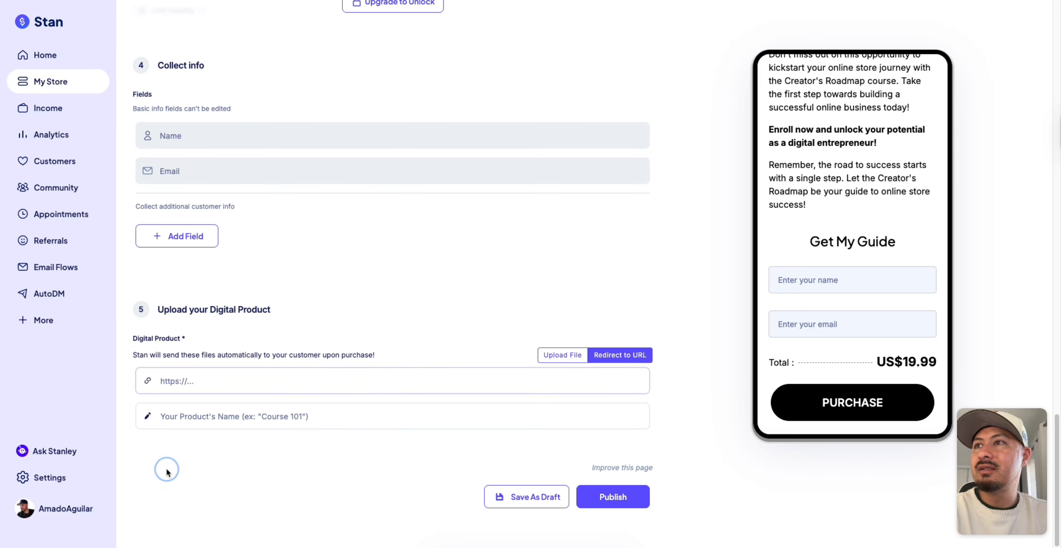
{"action": "left_click", "coordinate": [186, 416]}
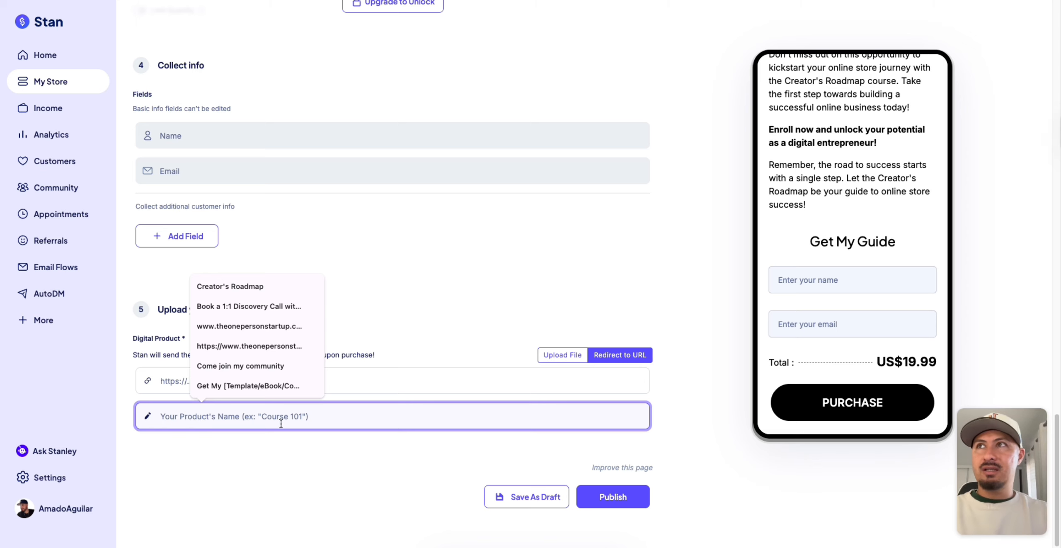
{"action": "left_click", "coordinate": [279, 285]}
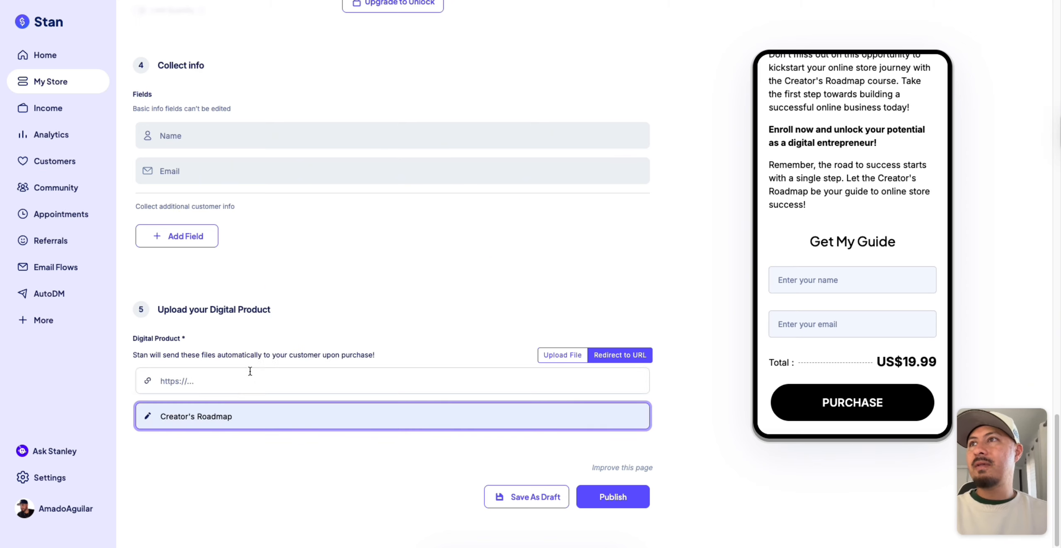
Step: Set the redirect URL to youtube.com and publish the product
{"action": "left_click", "coordinate": [240, 380]}
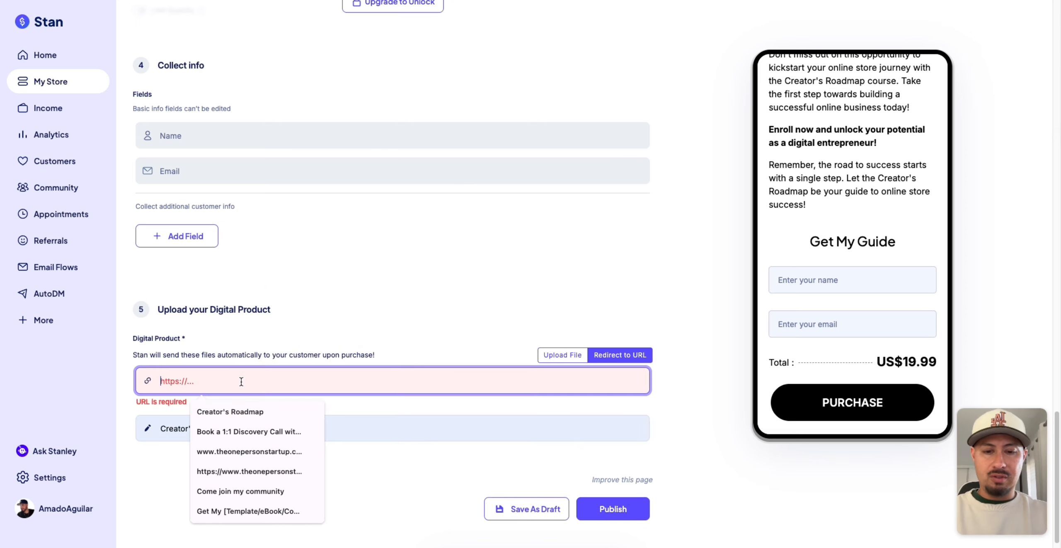
{"action": "type", "text": "youtube.com"}
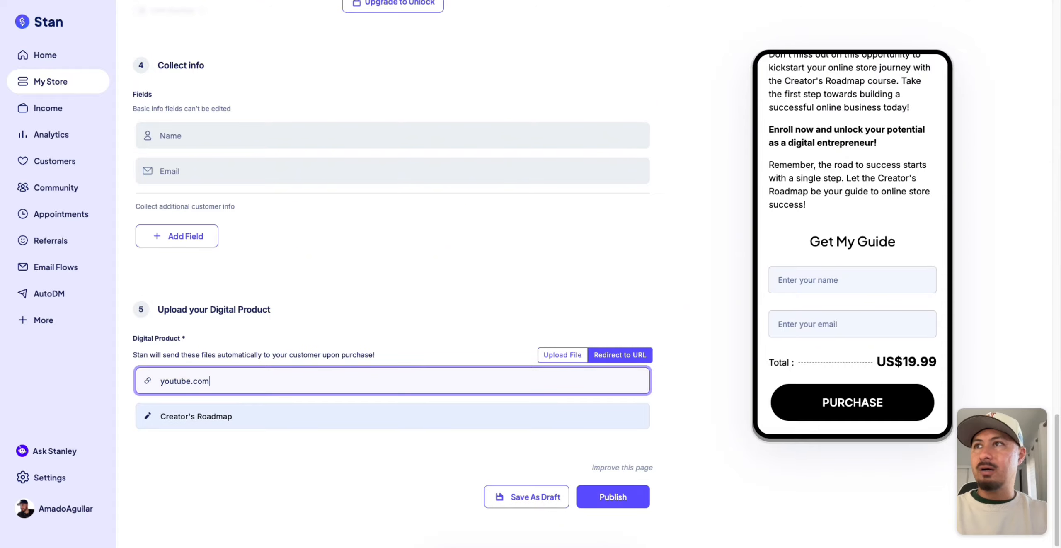
{"action": "left_click", "coordinate": [240, 444]}
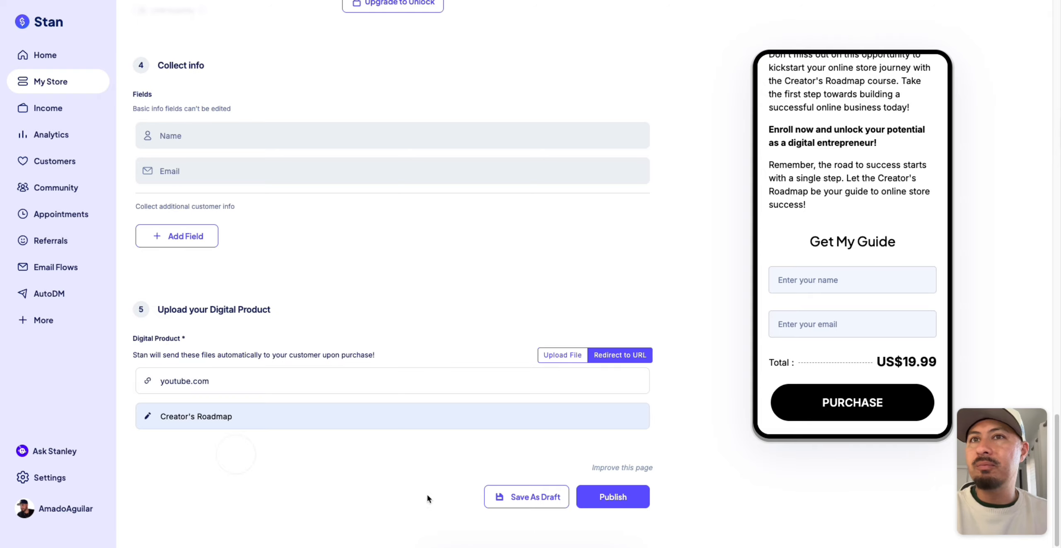
{"action": "left_click", "coordinate": [622, 497]}
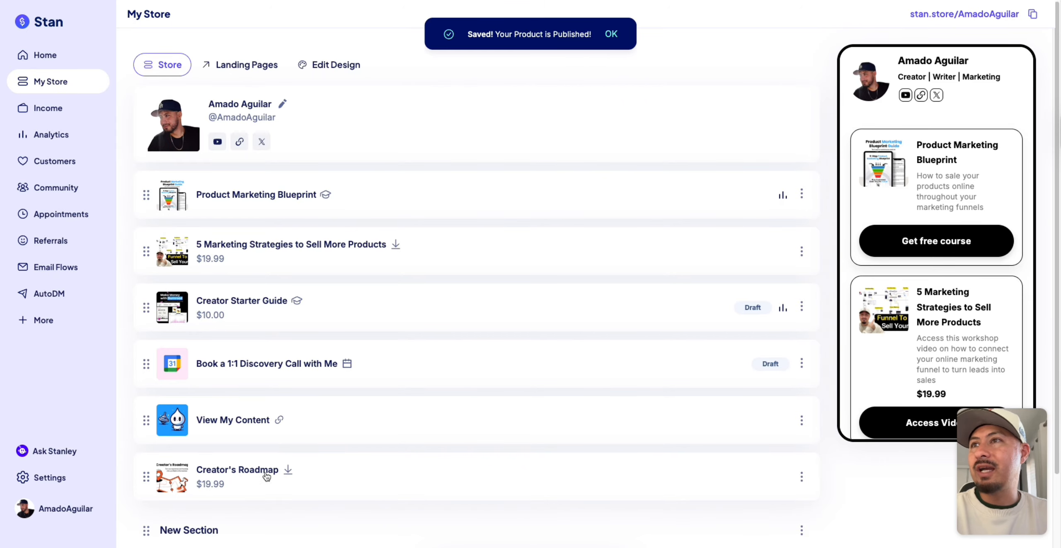
Step: Reopen the Creator's Roadmap product for editing and look at its additional options, starting with Add Reviews
{"action": "left_click", "coordinate": [332, 476]}
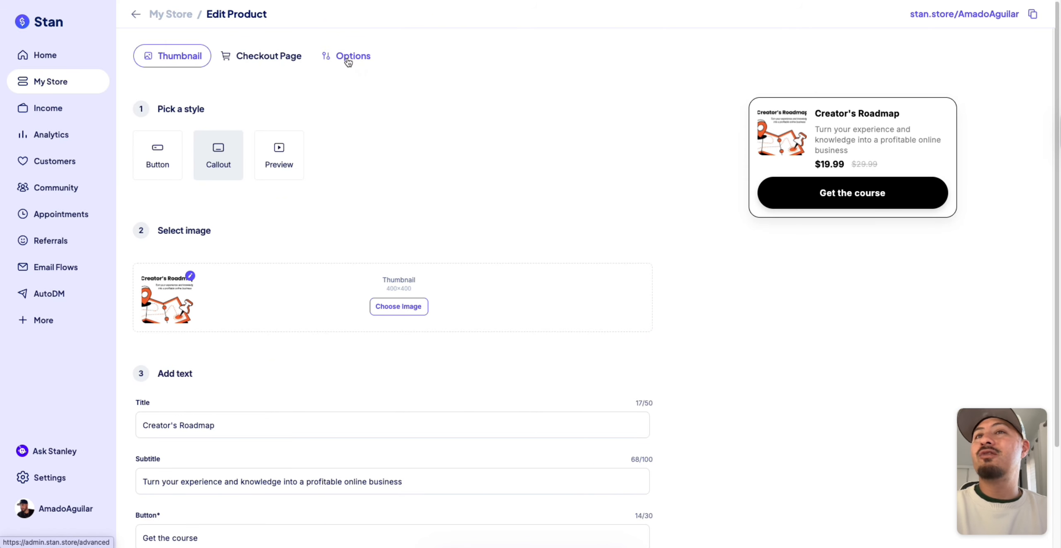
{"action": "left_click", "coordinate": [348, 63]}
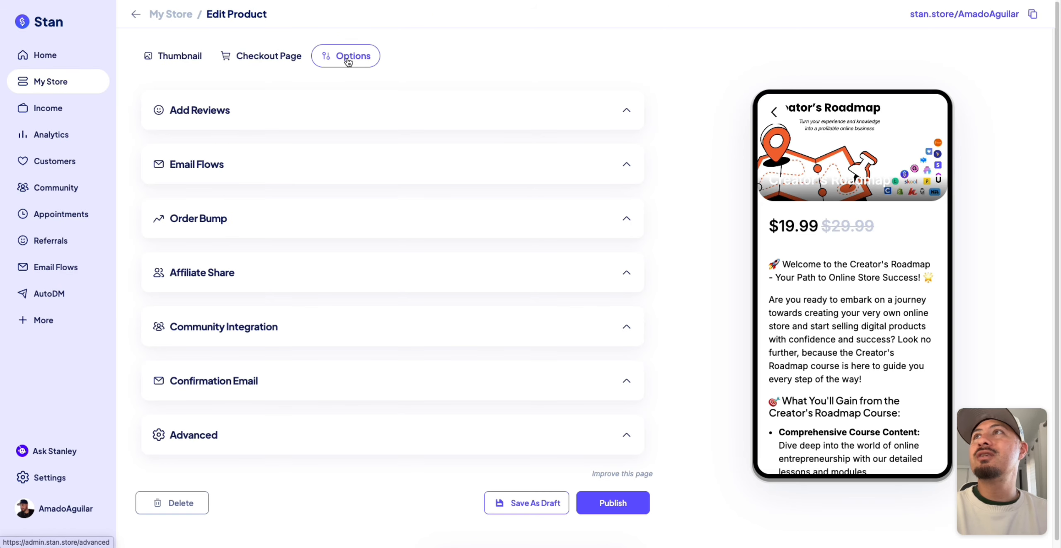
{"action": "left_click", "coordinate": [592, 118]}
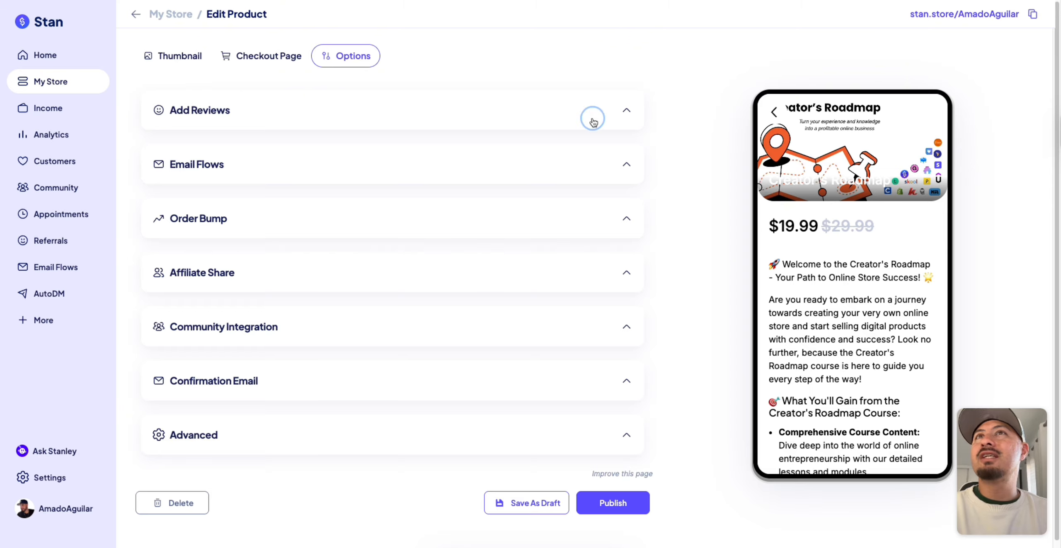
Step: Examine the product's Email Flows and Order Bump options, collapsing each after viewing
{"action": "left_click", "coordinate": [565, 169]}
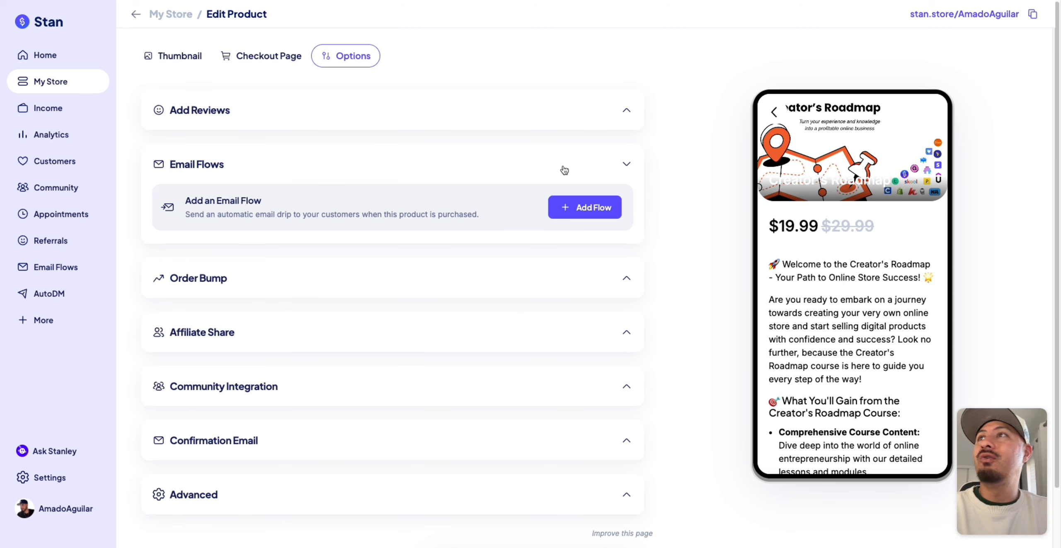
{"action": "left_click", "coordinate": [563, 168]}
{"action": "left_click", "coordinate": [623, 225]}
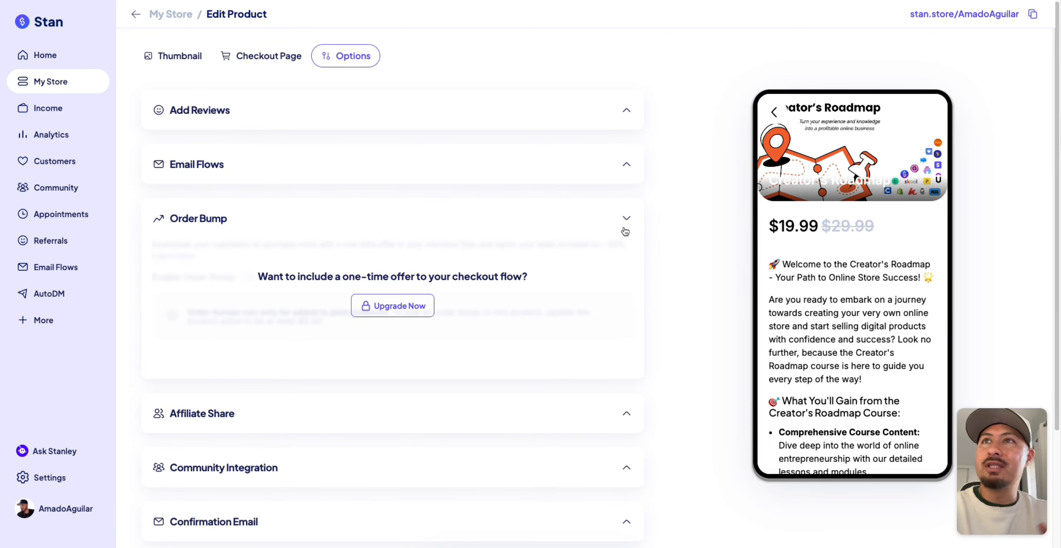
{"action": "left_click", "coordinate": [624, 228]}
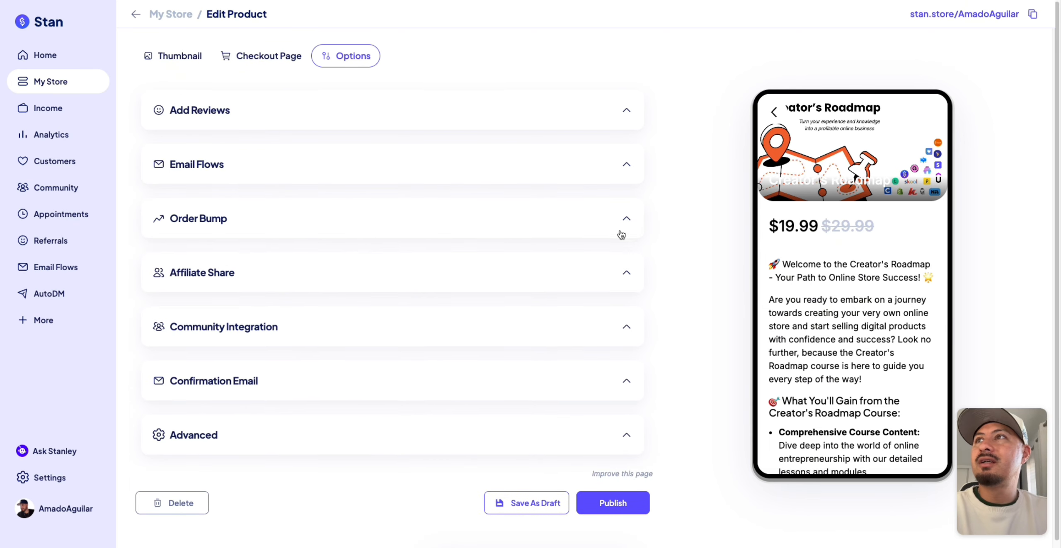
Step: Examine the product's Affiliate Share and Community Integration options, collapsing each after viewing
{"action": "left_click", "coordinate": [620, 277]}
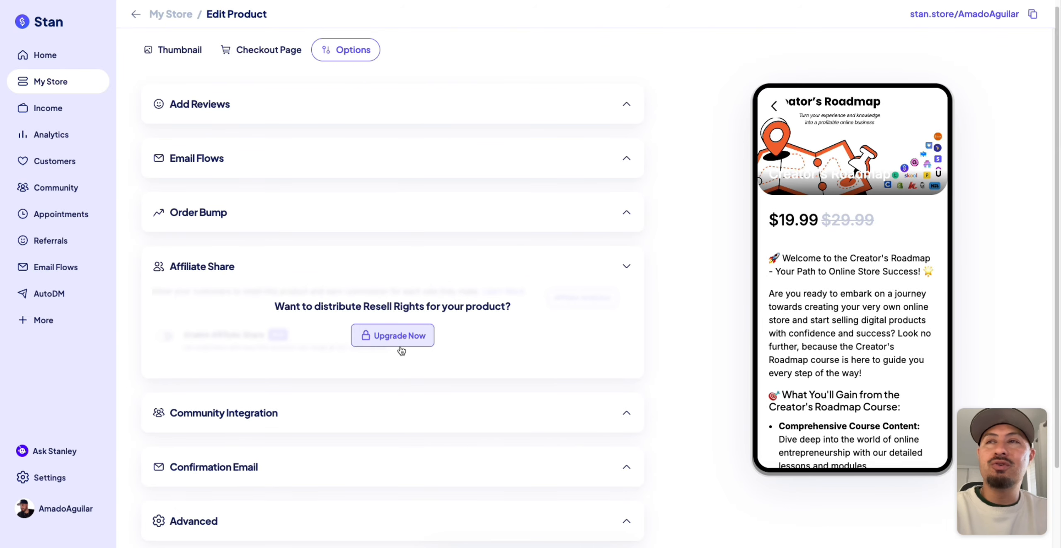
{"action": "left_click", "coordinate": [620, 264]}
{"action": "left_click", "coordinate": [541, 319]}
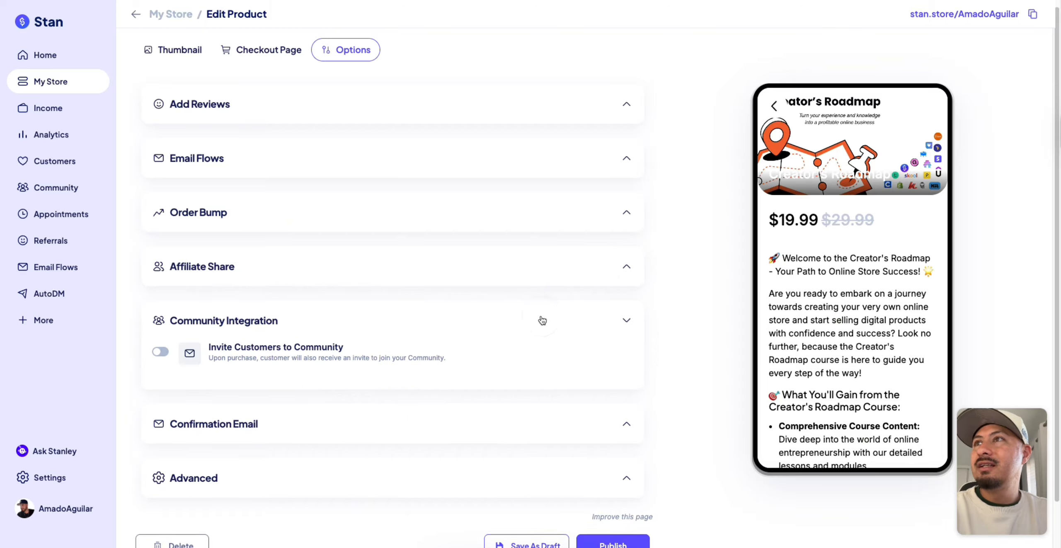
{"action": "scroll", "coordinate": [497, 327], "scroll_direction": "down", "scroll_amount": 2}
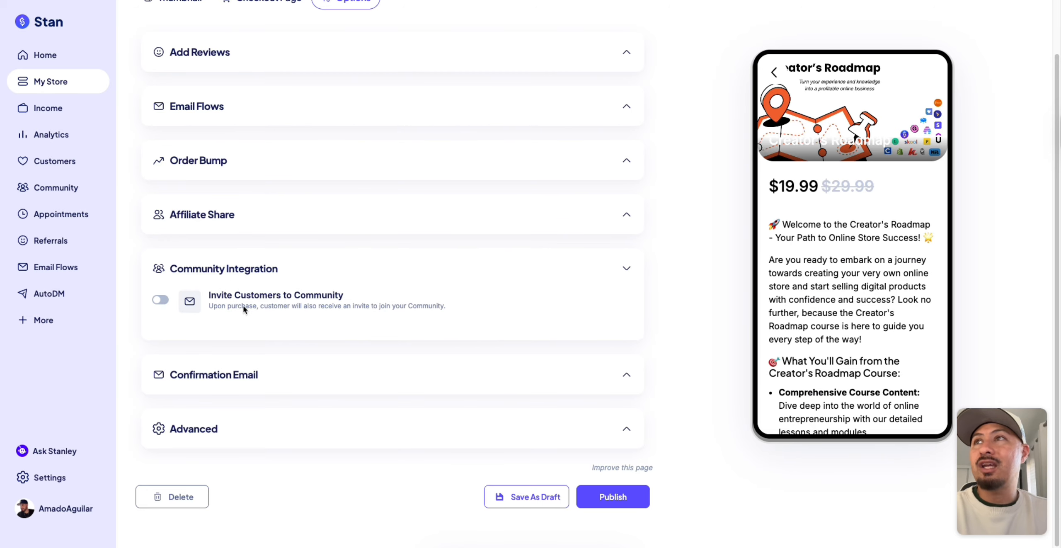
{"action": "left_click", "coordinate": [603, 268]}
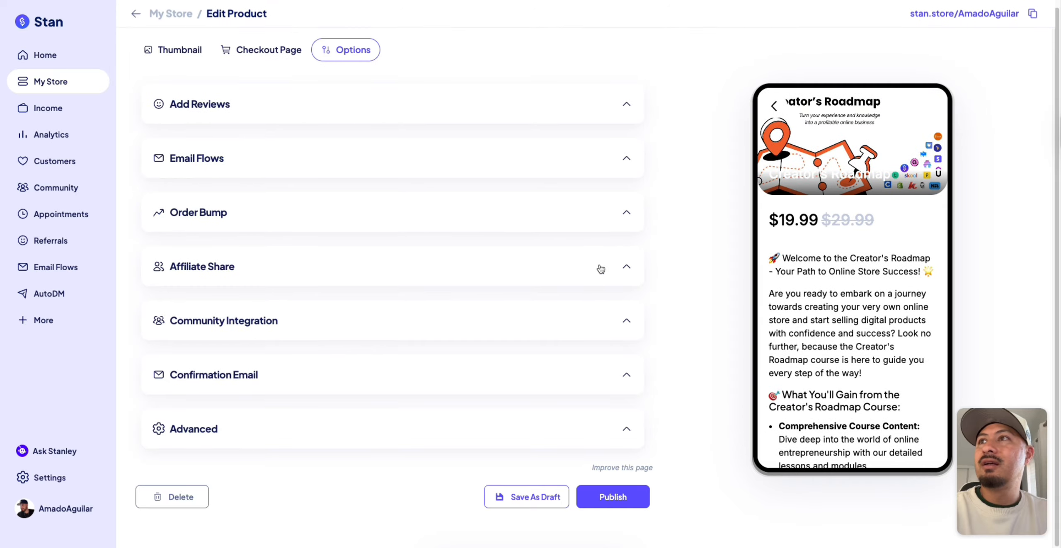
Step: Open the product's Confirmation Email option and add the line "customize this email" below the order thank-you sentence in the body
{"action": "left_click", "coordinate": [427, 375]}
{"action": "scroll", "coordinate": [451, 379], "scroll_direction": "down", "scroll_amount": 5}
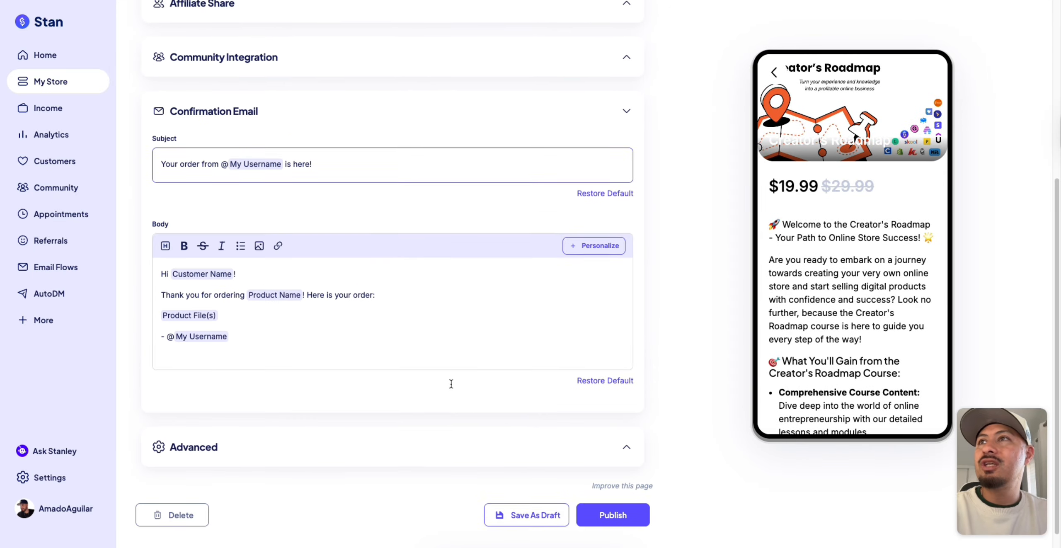
{"action": "scroll", "coordinate": [451, 384], "scroll_direction": "down", "scroll_amount": 1}
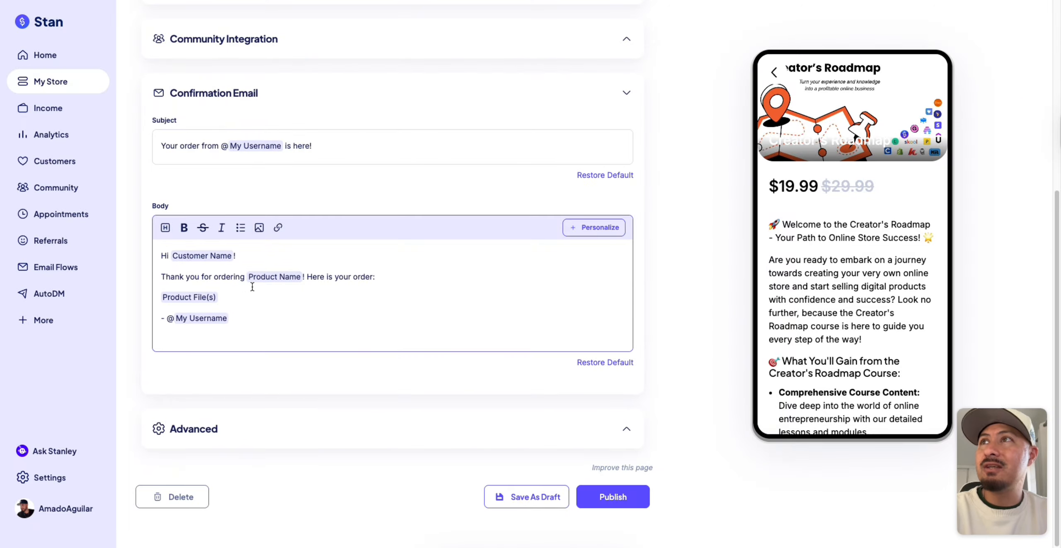
{"action": "left_click", "coordinate": [379, 275]}
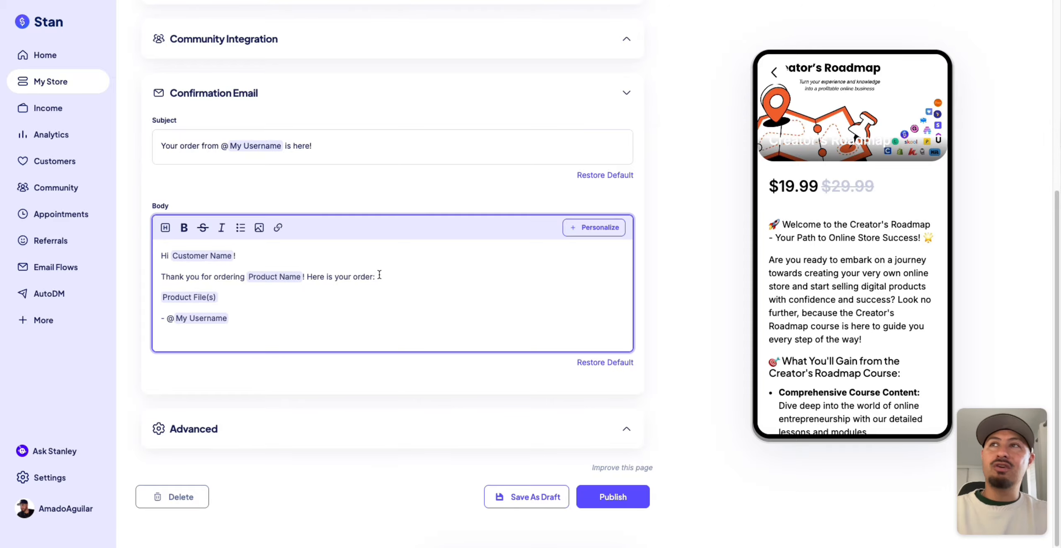
{"action": "key", "text": "Return"}
{"action": "type", "text": "customize"}
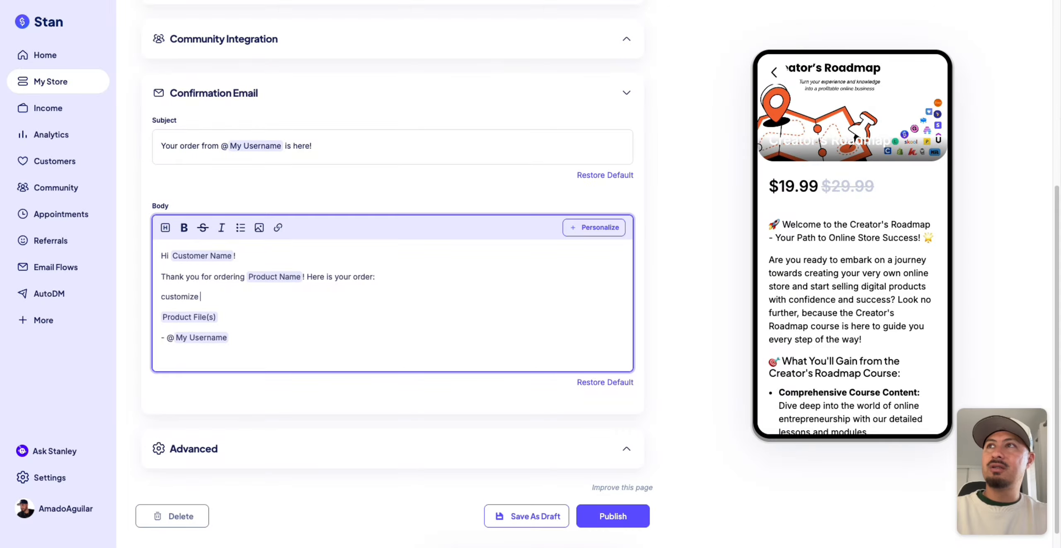
{"action": "type", "text": " this email"}
Step: Add the lines "add links", "add videos" and "add images" to the confirmation email body and publish the product
{"action": "key", "text": "Return"}
{"action": "type", "text": "ad"}
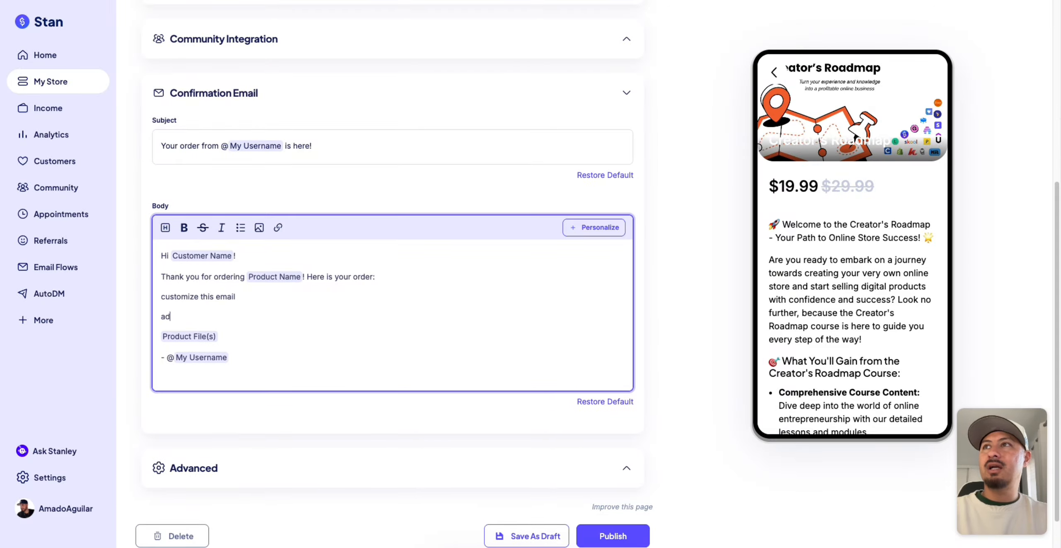
{"action": "type", "text": "d links"}
{"action": "key", "text": "Return"}
{"action": "type", "text": "add "}
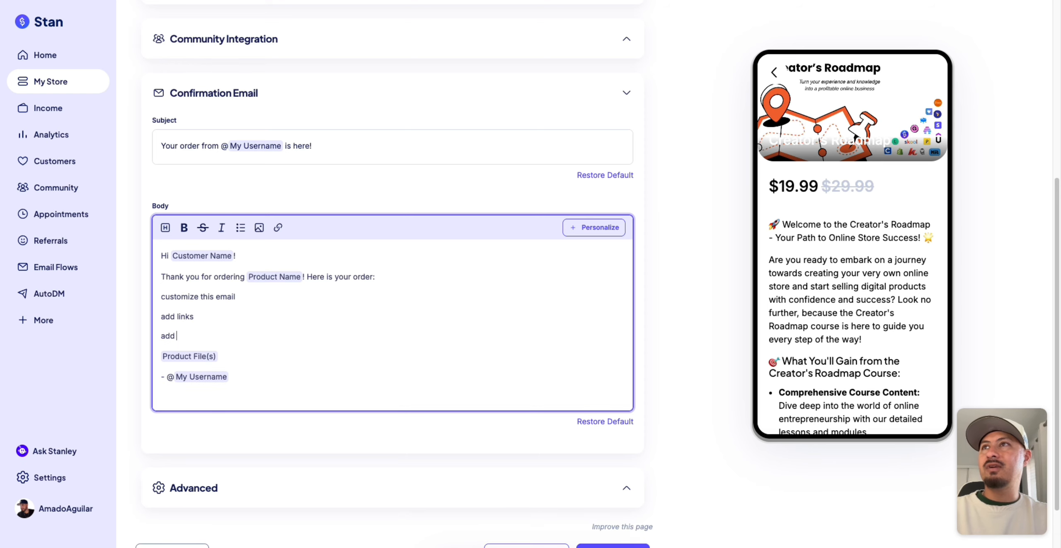
{"action": "type", "text": "videos"}
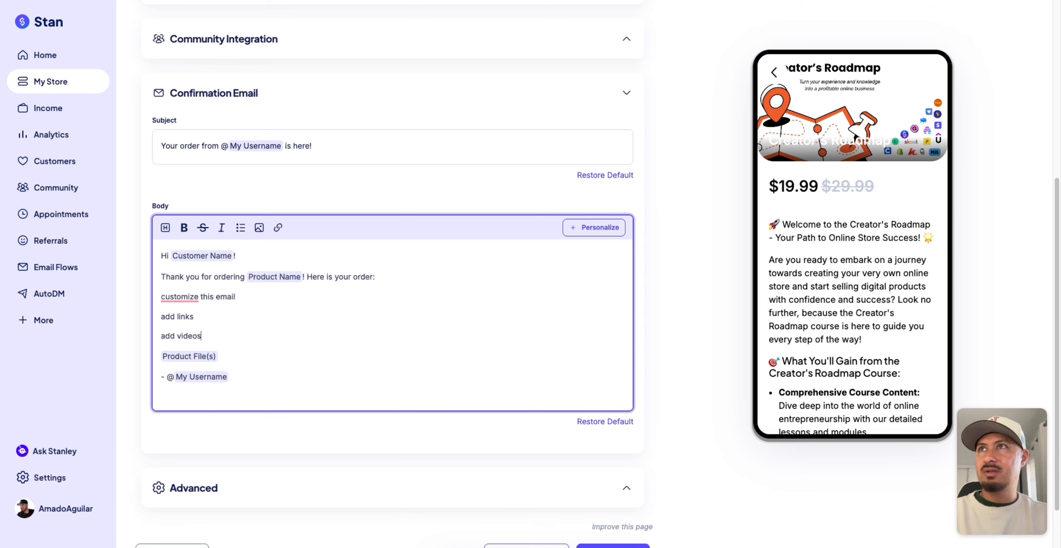
{"action": "key", "text": "Return"}
{"action": "type", "text": "add images"}
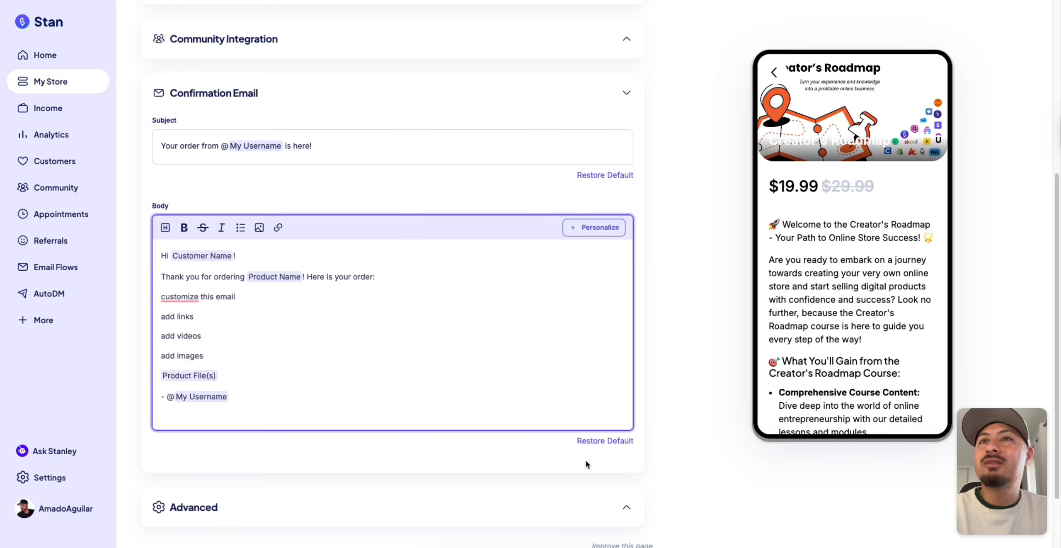
{"action": "scroll", "coordinate": [526, 400], "scroll_direction": "down", "scroll_amount": 2}
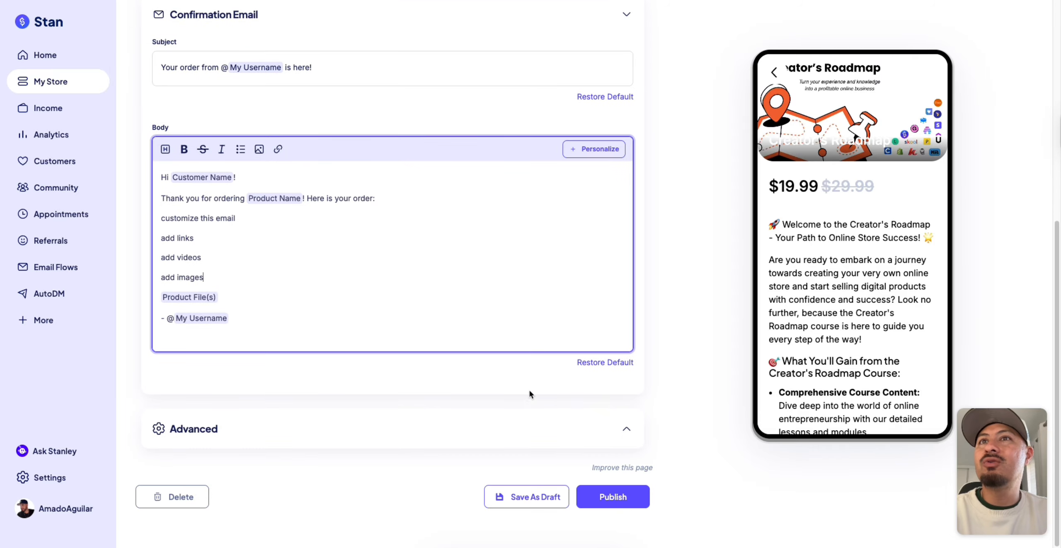
{"action": "left_click", "coordinate": [622, 497]}
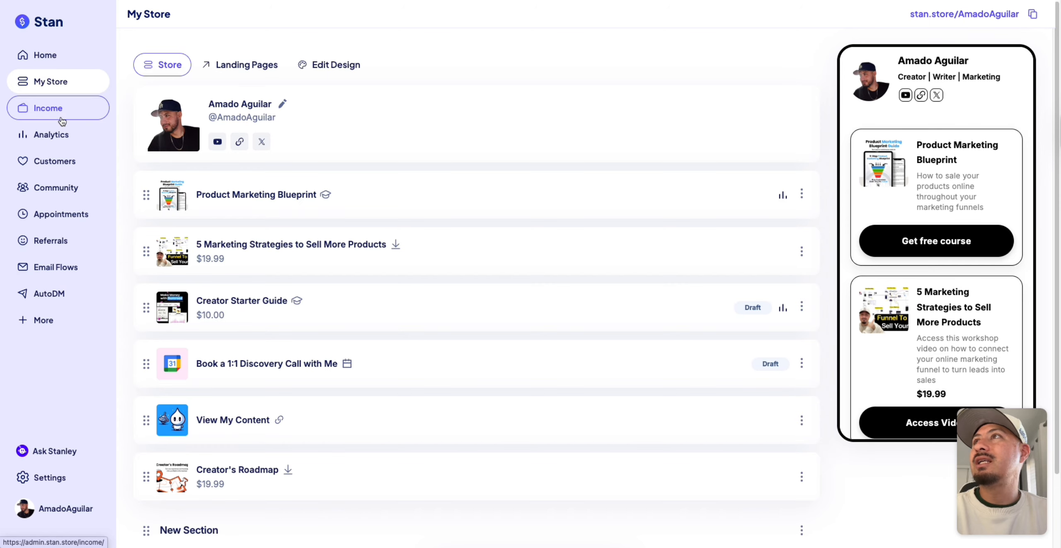
Step: Start adding a new product to the store with the eCourse product type
{"action": "scroll", "coordinate": [412, 310], "scroll_direction": "down", "scroll_amount": 3}
{"action": "left_click", "coordinate": [373, 481]}
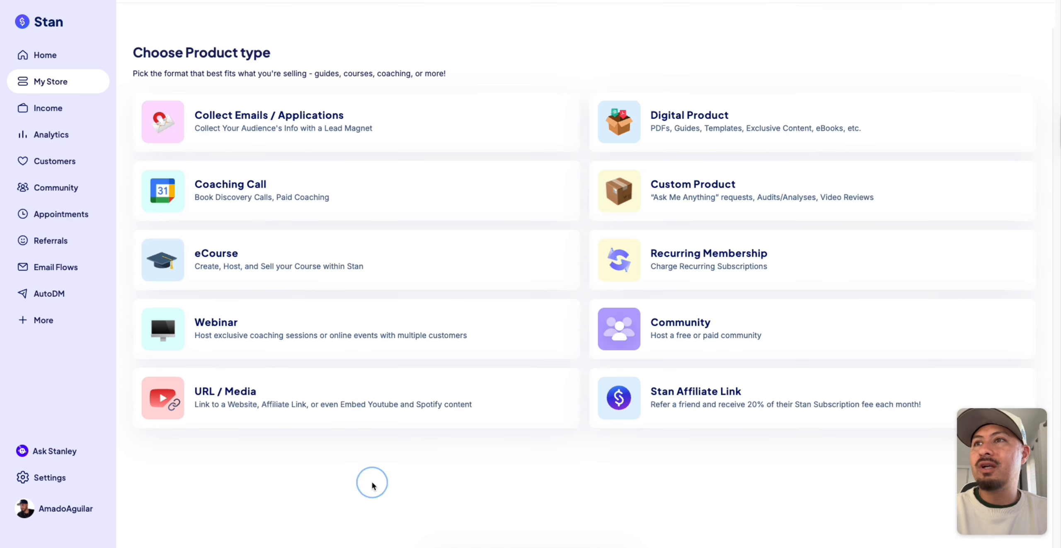
{"action": "left_click", "coordinate": [305, 254]}
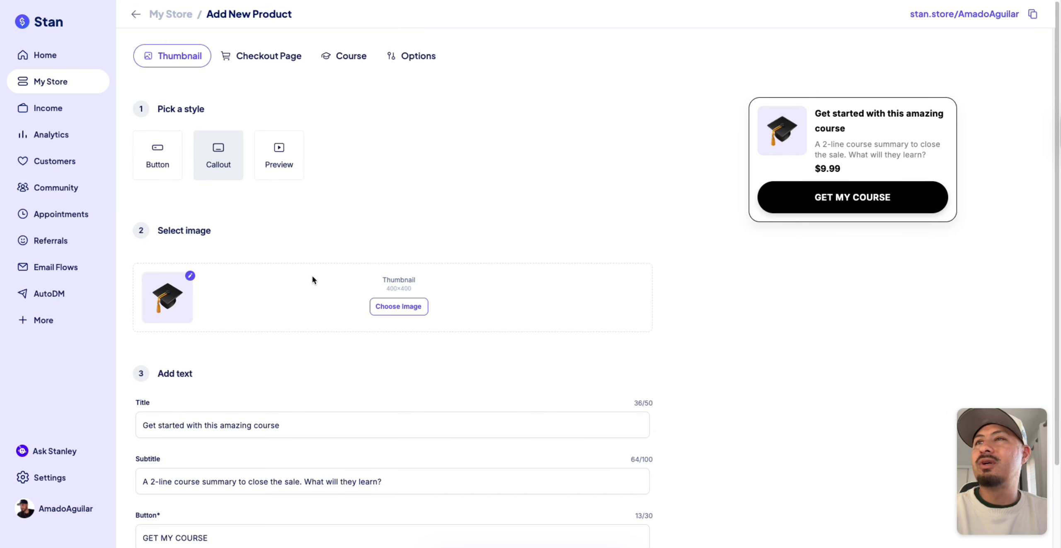
Step: Compare the Button, Callout and Preview thumbnail styles for the course and choose Button
{"action": "left_click", "coordinate": [158, 161]}
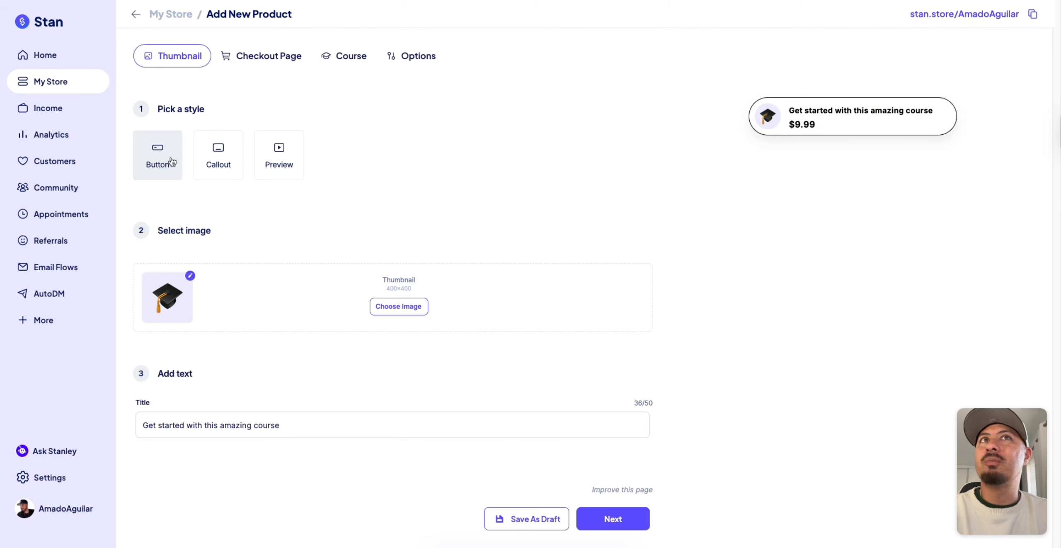
{"action": "left_click", "coordinate": [219, 163]}
{"action": "left_click", "coordinate": [288, 164]}
{"action": "left_click", "coordinate": [156, 165]}
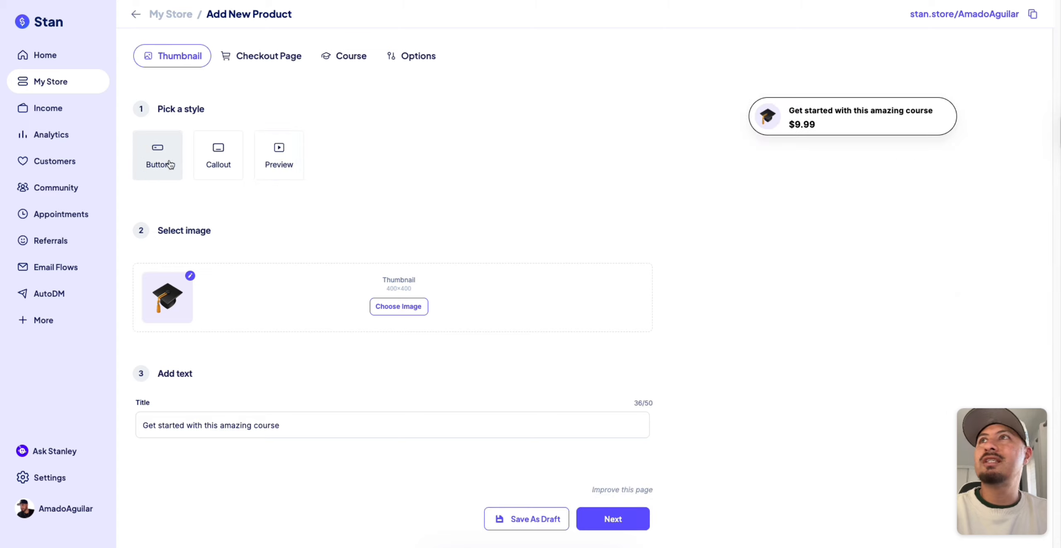
{"action": "left_click", "coordinate": [218, 161]}
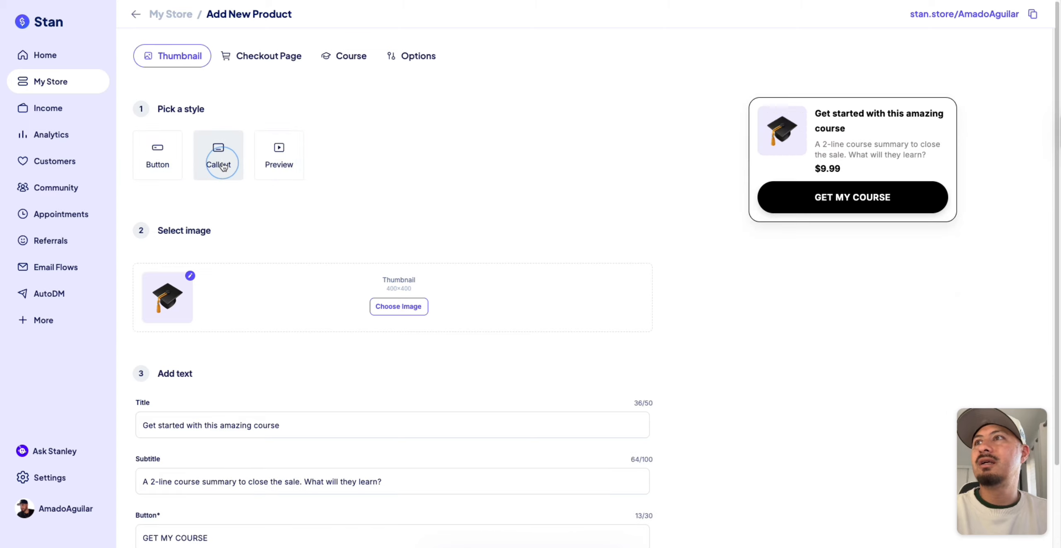
{"action": "left_click", "coordinate": [170, 164]}
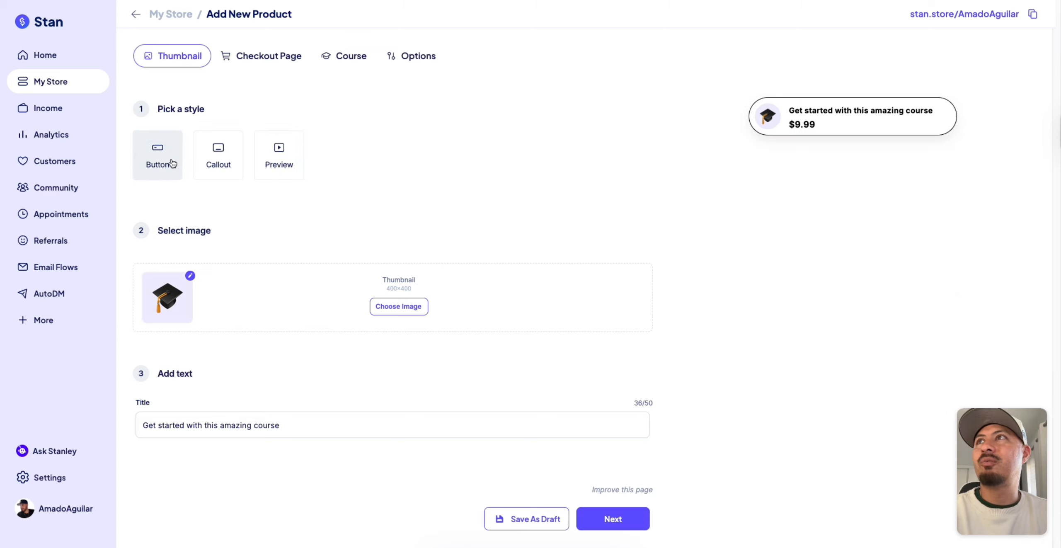
{"action": "left_click", "coordinate": [219, 161]}
{"action": "left_click", "coordinate": [279, 161]}
{"action": "scroll", "coordinate": [356, 259], "scroll_direction": "down", "scroll_amount": 2}
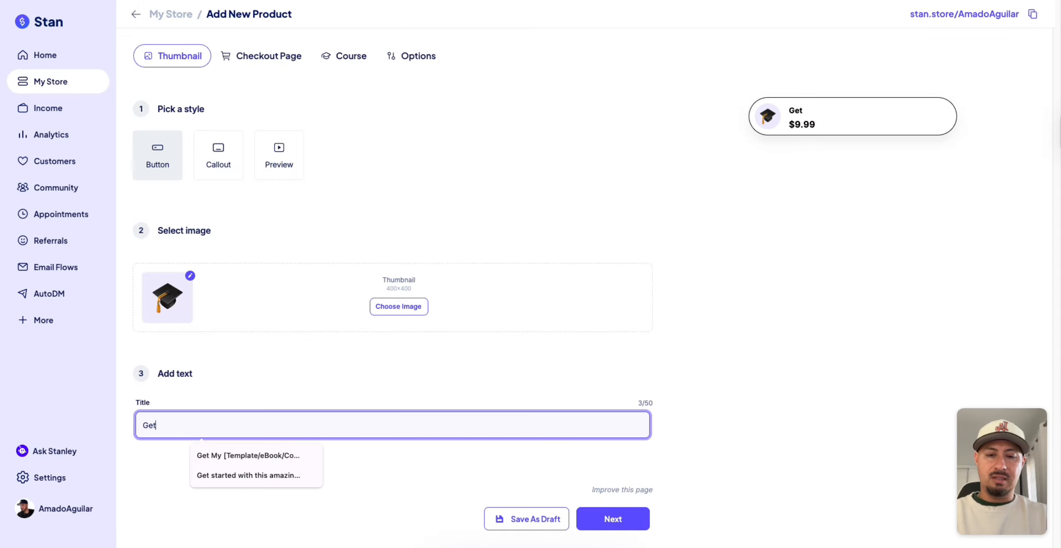
Step: Set the course thumbnail title to "Get my creator course here"
{"action": "type", "text": ". y creator c"}
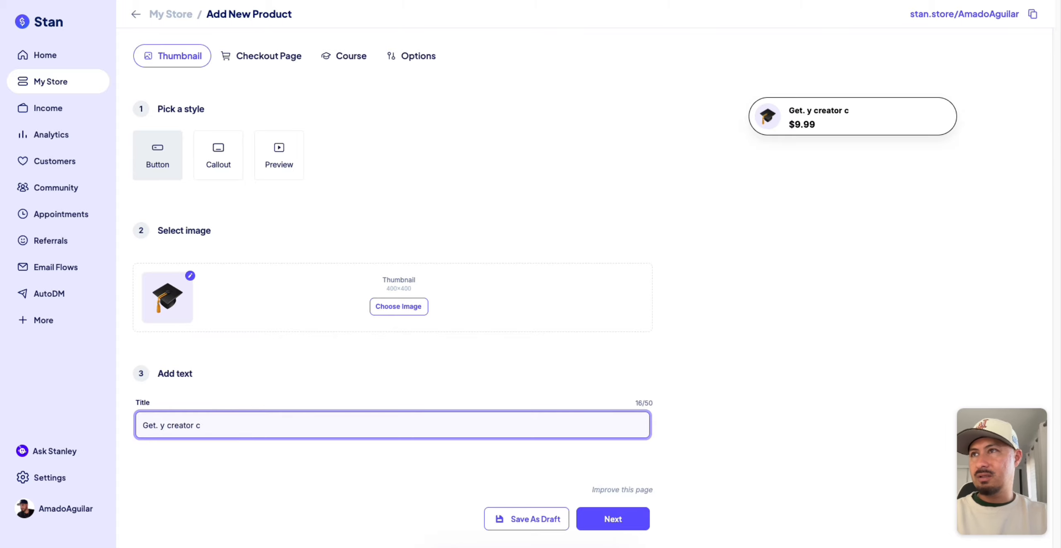
{"action": "key", "text": "ctrl+a"}
{"action": "key", "text": "BackSpace"}
{"action": "type", "text": "G"}
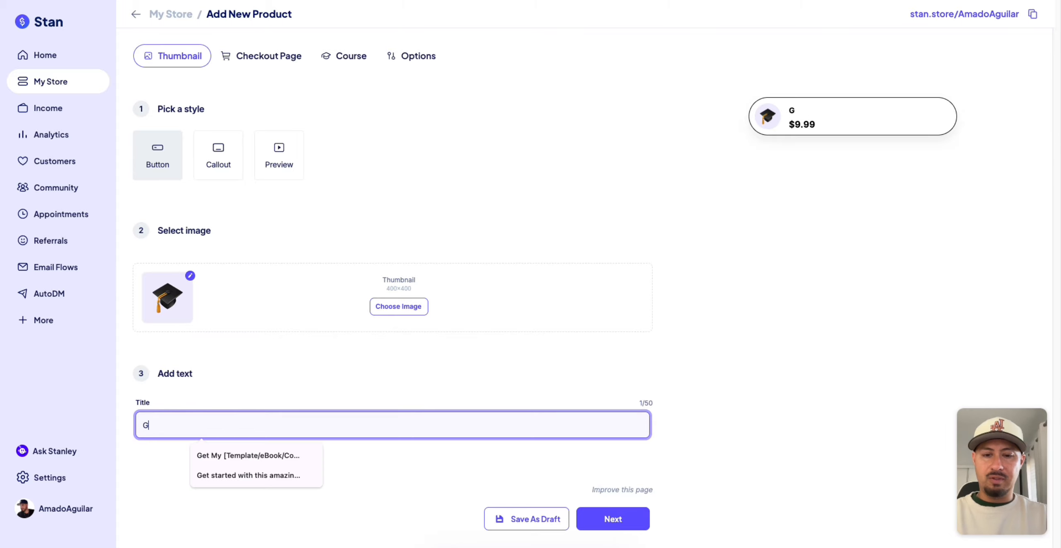
{"action": "type", "text": "et my creator course here"}
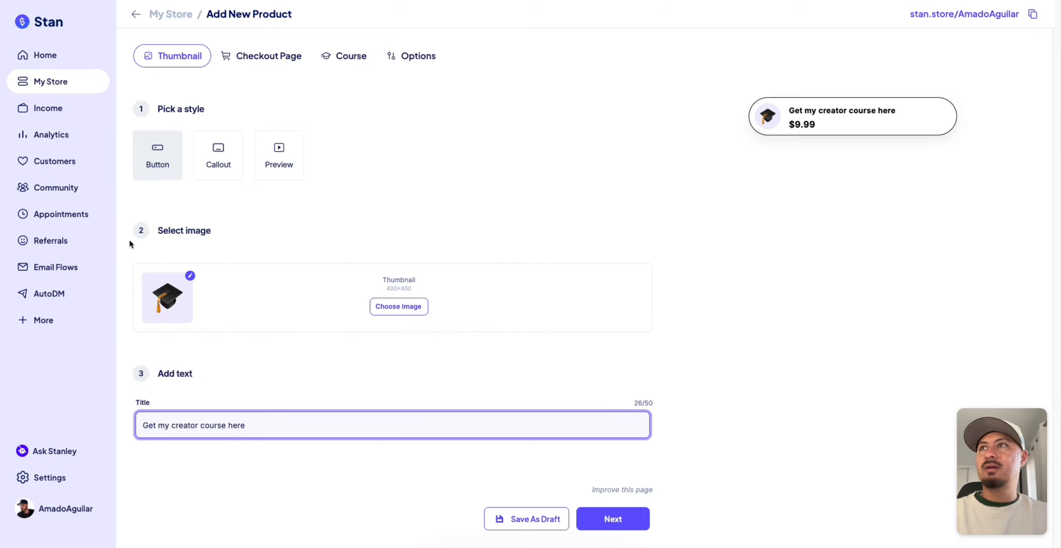
Step: Replace the course thumbnail with the stock photo of a person in a yellow jacket on a snowy forest road
{"action": "left_click", "coordinate": [400, 306]}
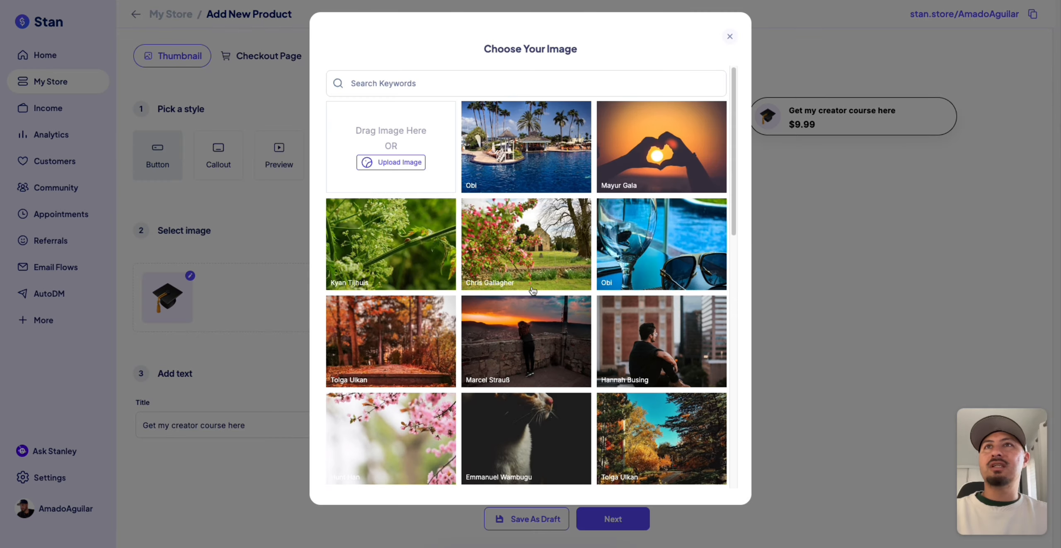
{"action": "scroll", "coordinate": [663, 243], "scroll_direction": "down", "scroll_amount": 9}
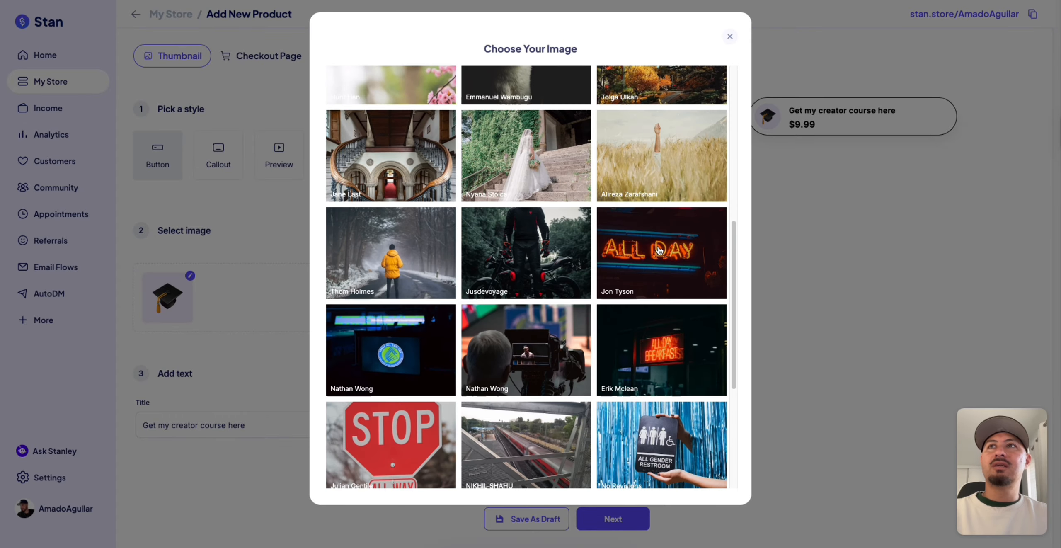
{"action": "left_click", "coordinate": [415, 271]}
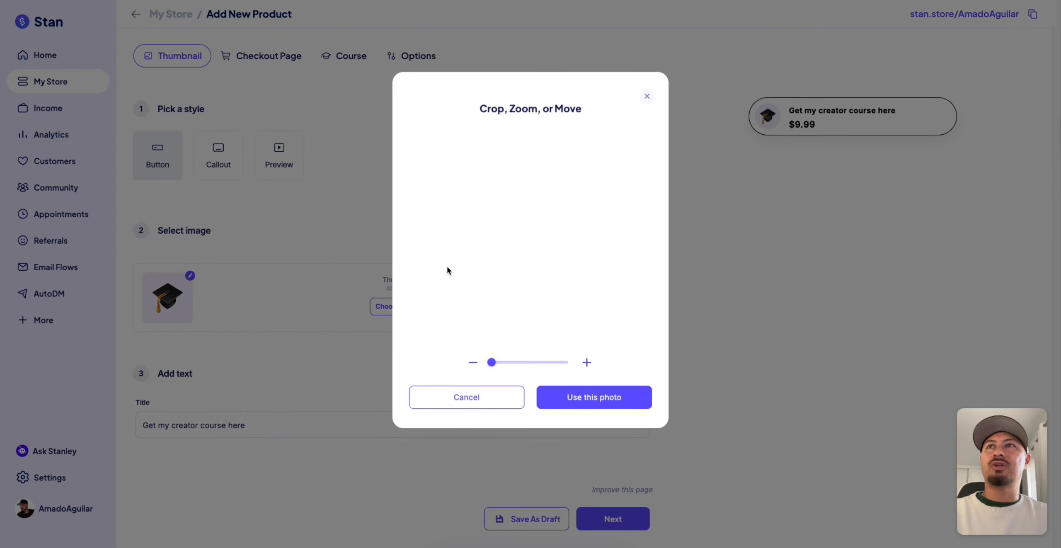
{"action": "left_click", "coordinate": [594, 407]}
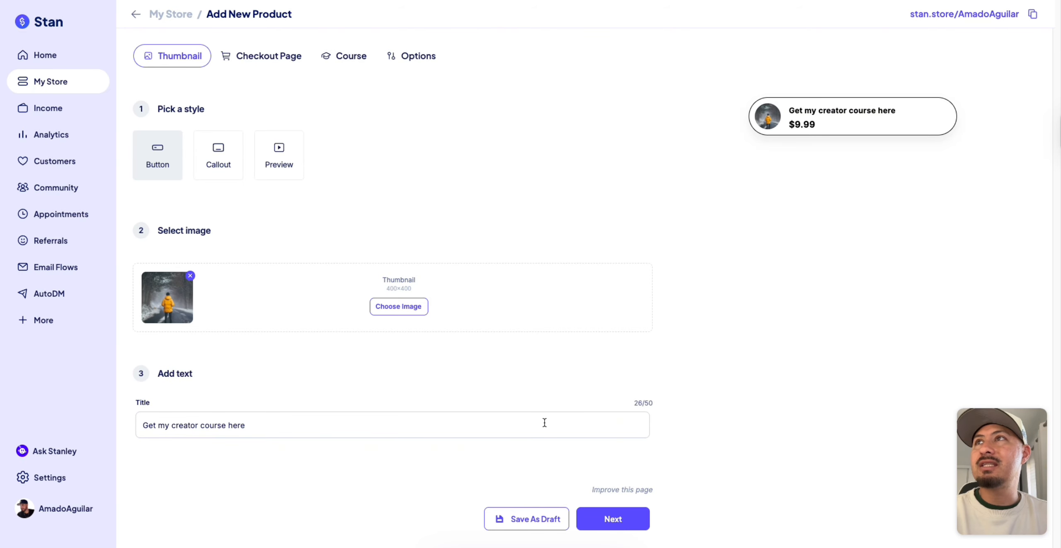
Step: Proceed to the course's checkout page and upload the Creator's Roadmap cover from Downloads as its image
{"action": "left_click", "coordinate": [613, 519]}
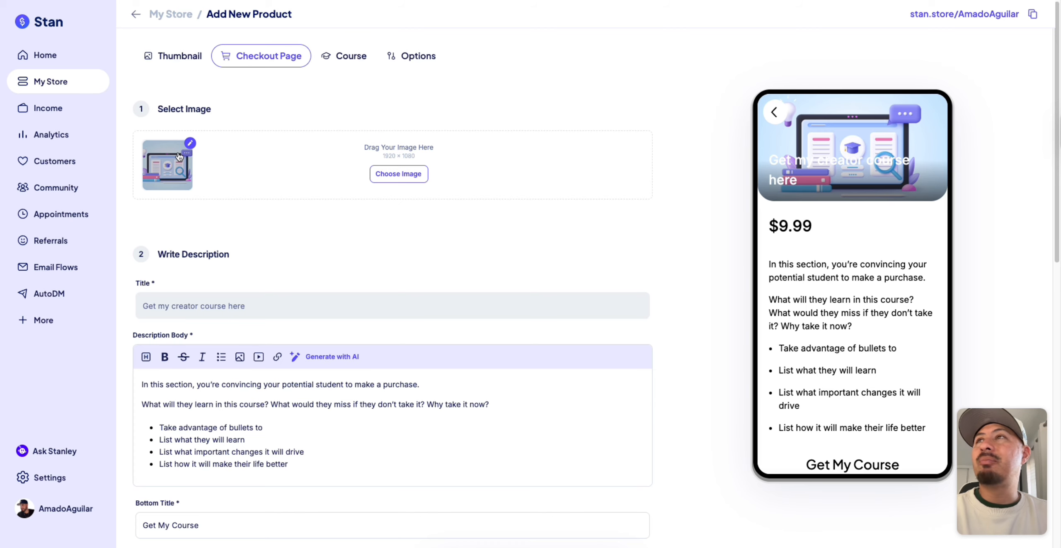
{"action": "left_click", "coordinate": [183, 151]}
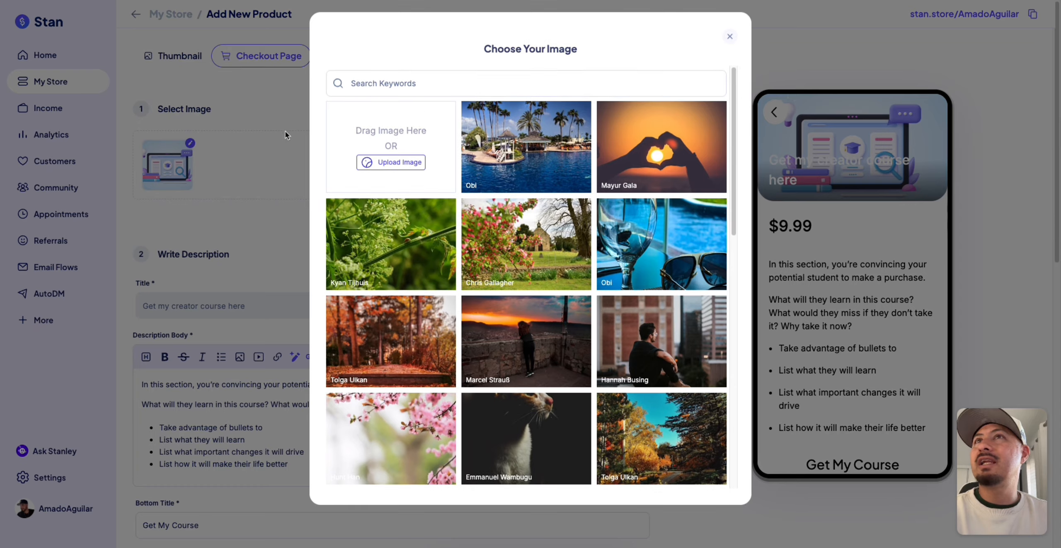
{"action": "left_click", "coordinate": [398, 163]}
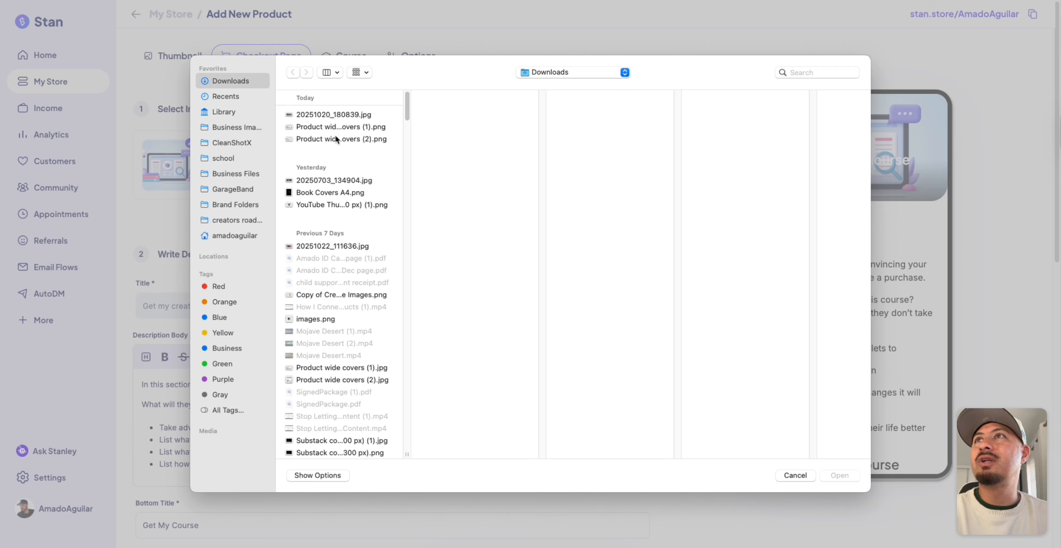
{"action": "left_click", "coordinate": [333, 181]}
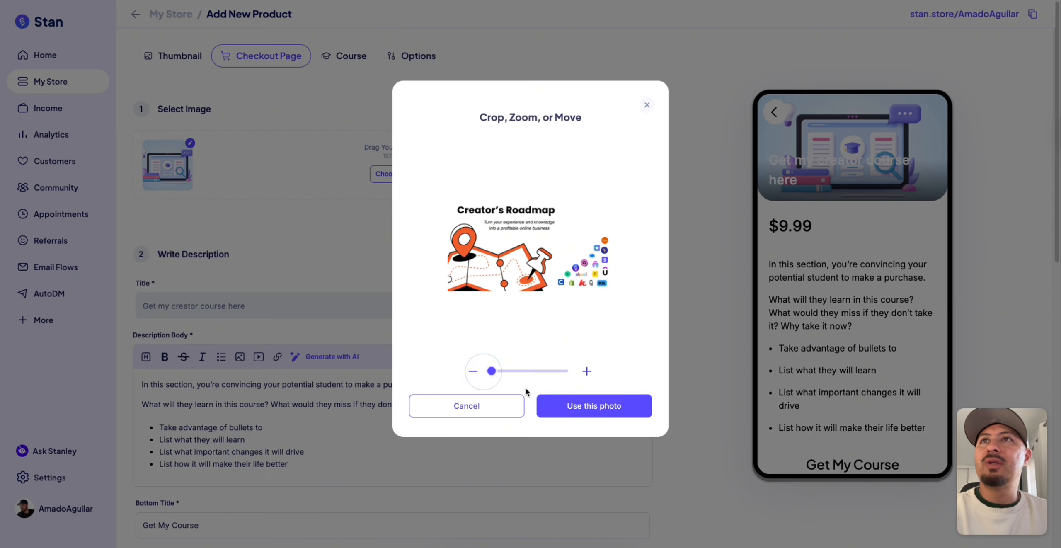
{"action": "left_click", "coordinate": [574, 414]}
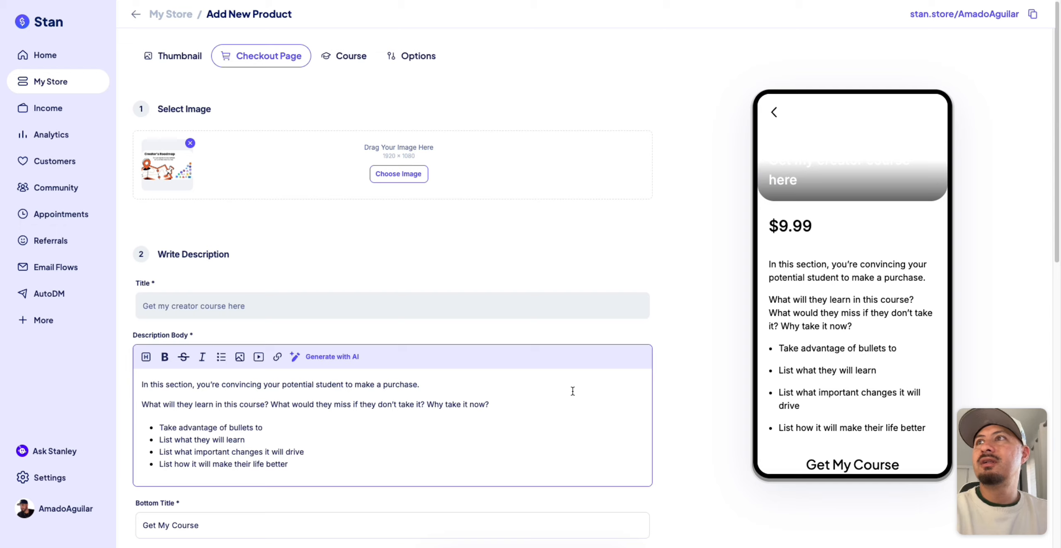
Step: Examine the checkout page's description body, bottom title and call-to-action button, along with the purchase form in the preview
{"action": "scroll", "coordinate": [583, 390], "scroll_direction": "down", "scroll_amount": 1}
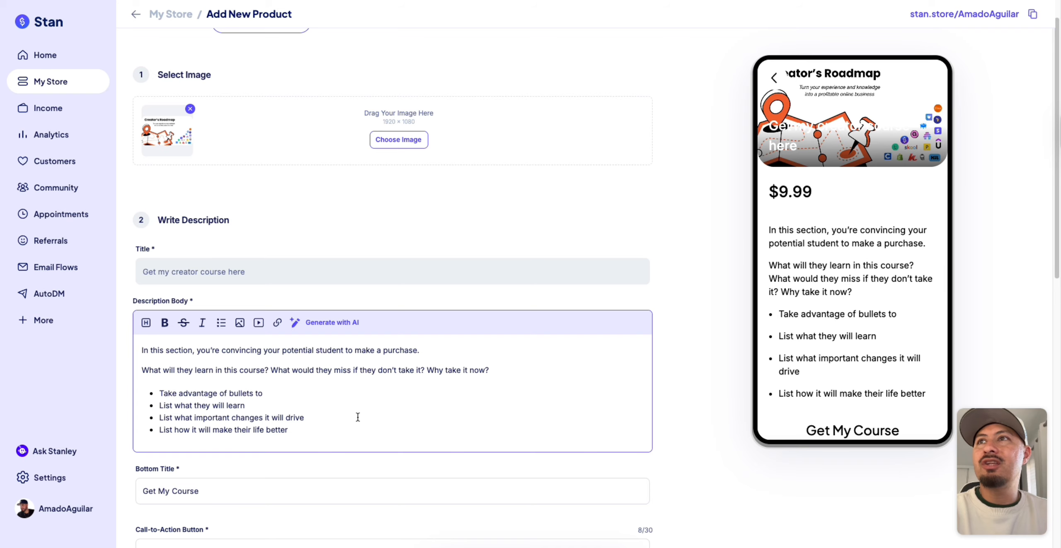
{"action": "left_click_drag", "start_coordinate": [328, 430], "coordinate": [137, 350]}
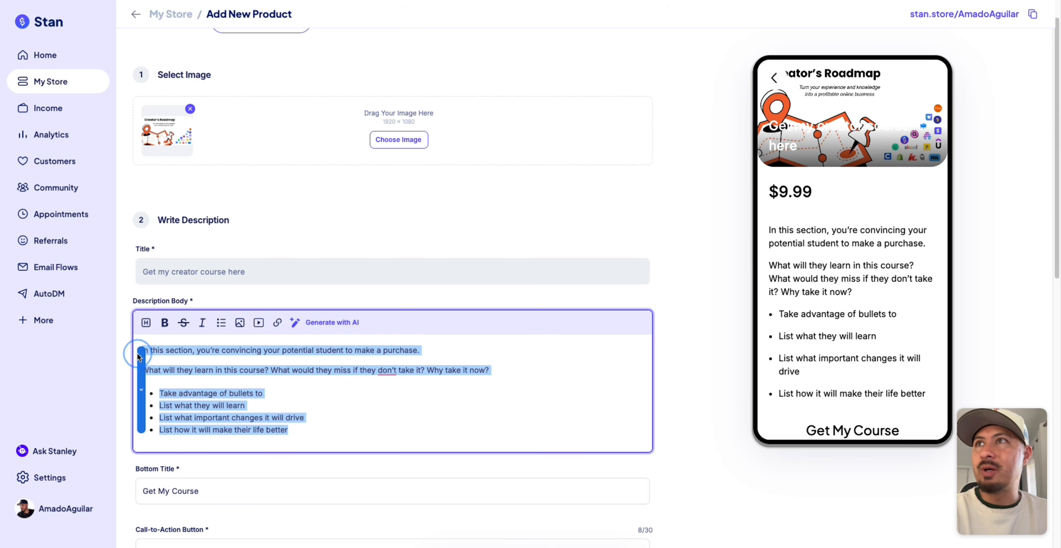
{"action": "left_click", "coordinate": [286, 385]}
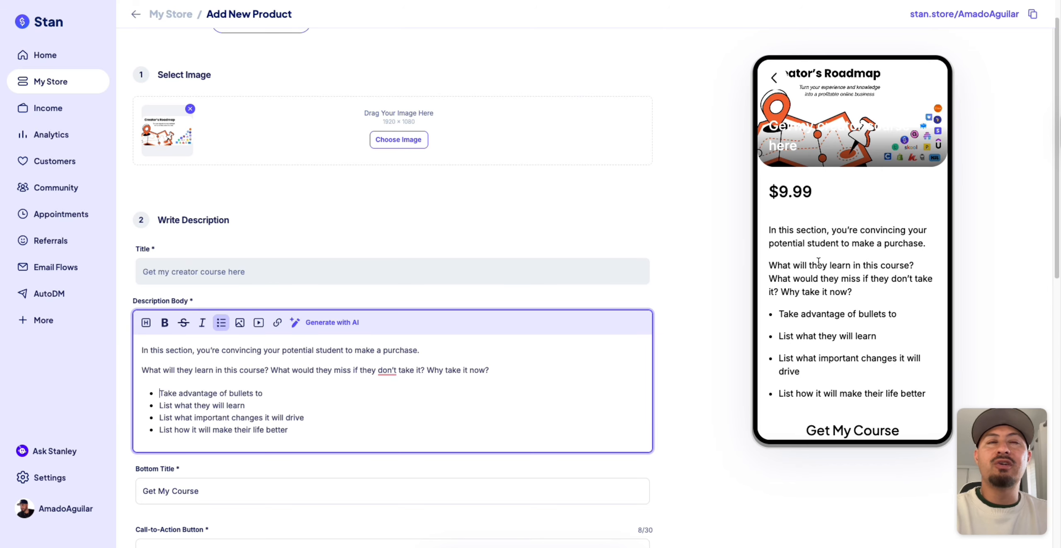
{"action": "scroll", "coordinate": [478, 435], "scroll_direction": "down", "scroll_amount": 3}
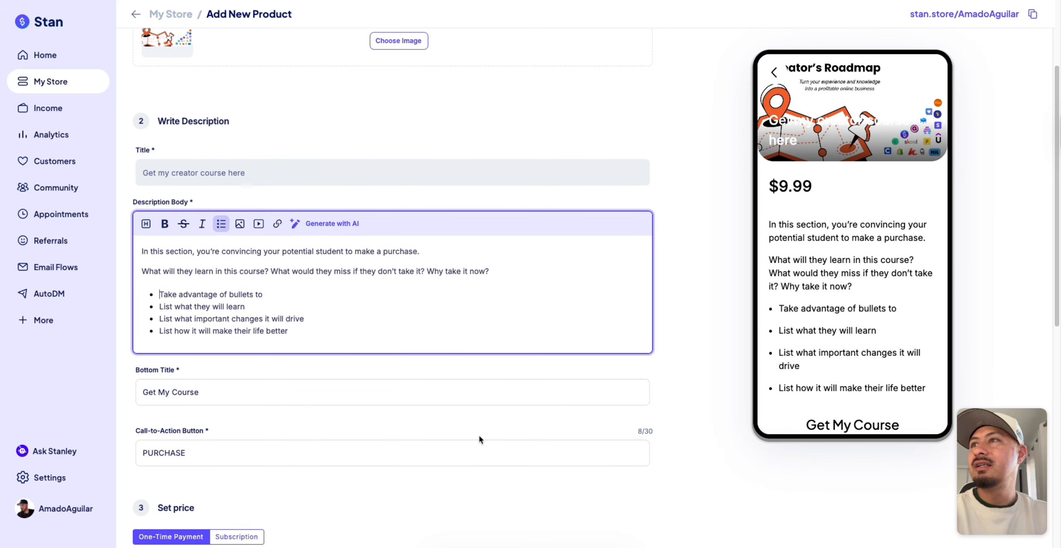
{"action": "left_click", "coordinate": [343, 397]}
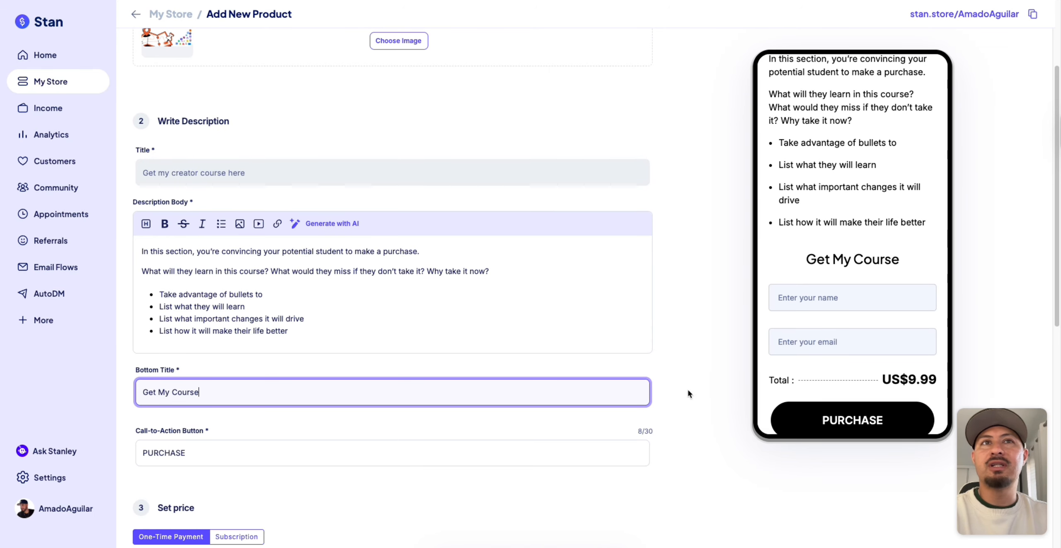
{"action": "scroll", "coordinate": [829, 364], "scroll_direction": "down", "scroll_amount": 1}
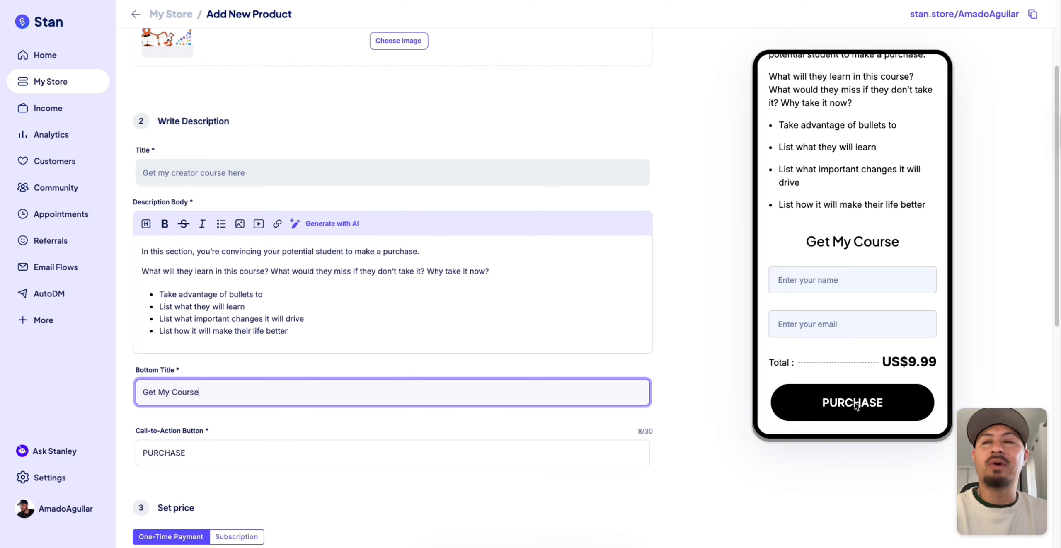
Step: Set the course's one-time payment price to $45.99
{"action": "scroll", "coordinate": [481, 455], "scroll_direction": "down", "scroll_amount": 3}
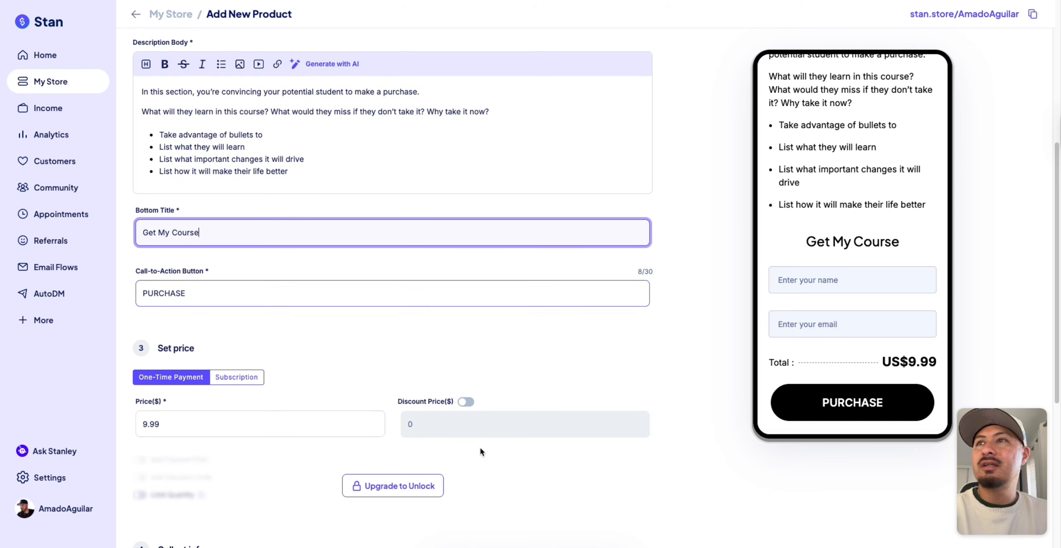
{"action": "left_click", "coordinate": [252, 420]}
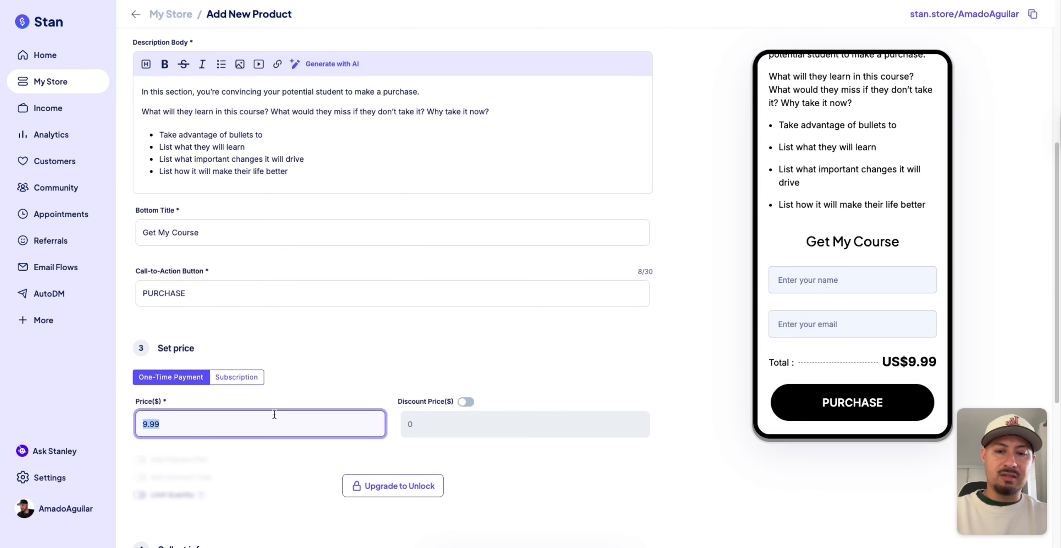
{"action": "type", "text": "45"}
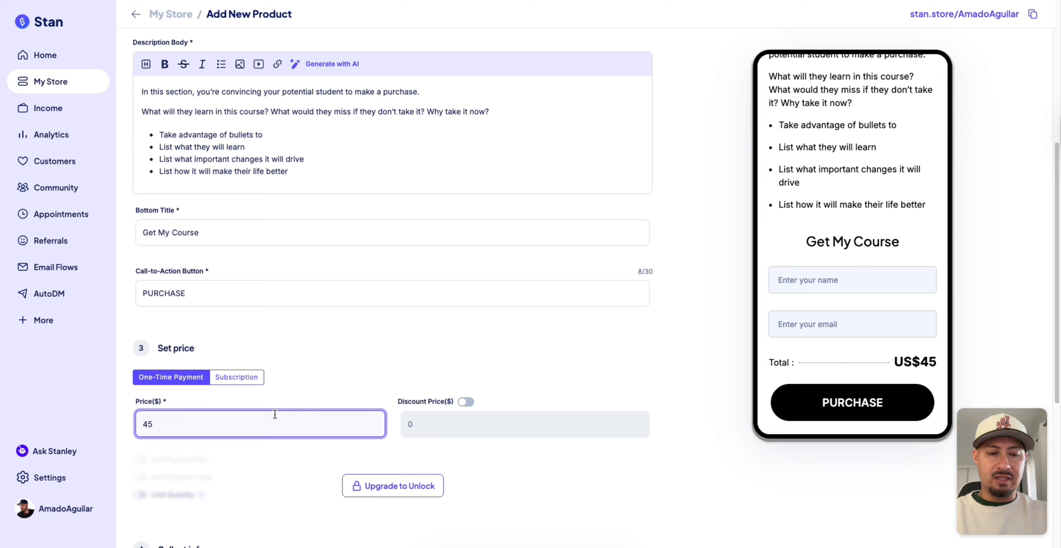
{"action": "type", "text": ".99"}
{"action": "left_click", "coordinate": [525, 441]}
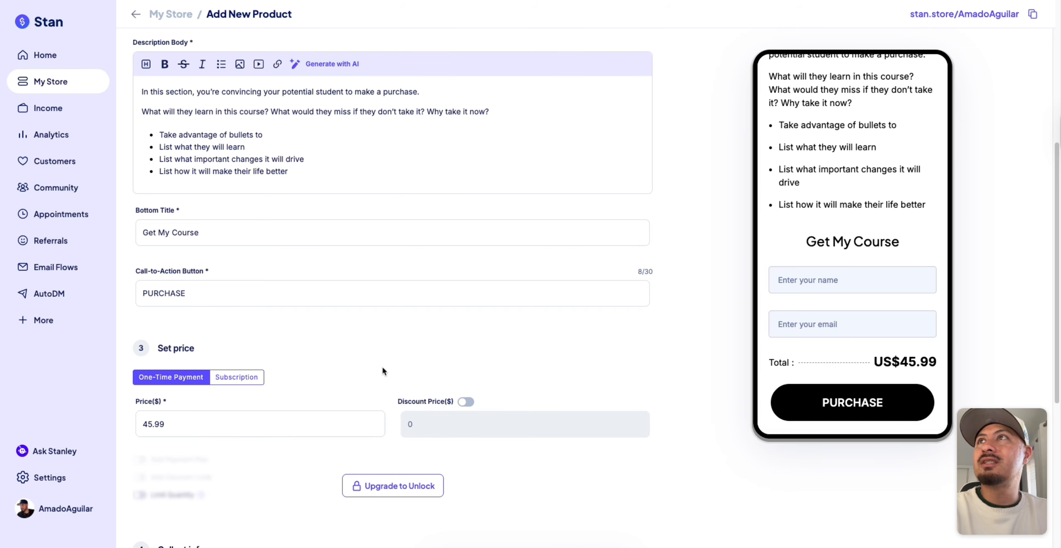
Step: Review the Collect info fields of the checkout page and proceed to the Course setup
{"action": "scroll", "coordinate": [413, 404], "scroll_direction": "down", "scroll_amount": 7}
{"action": "scroll", "coordinate": [434, 431], "scroll_direction": "up", "scroll_amount": 2}
{"action": "scroll", "coordinate": [330, 230], "scroll_direction": "down", "scroll_amount": 2}
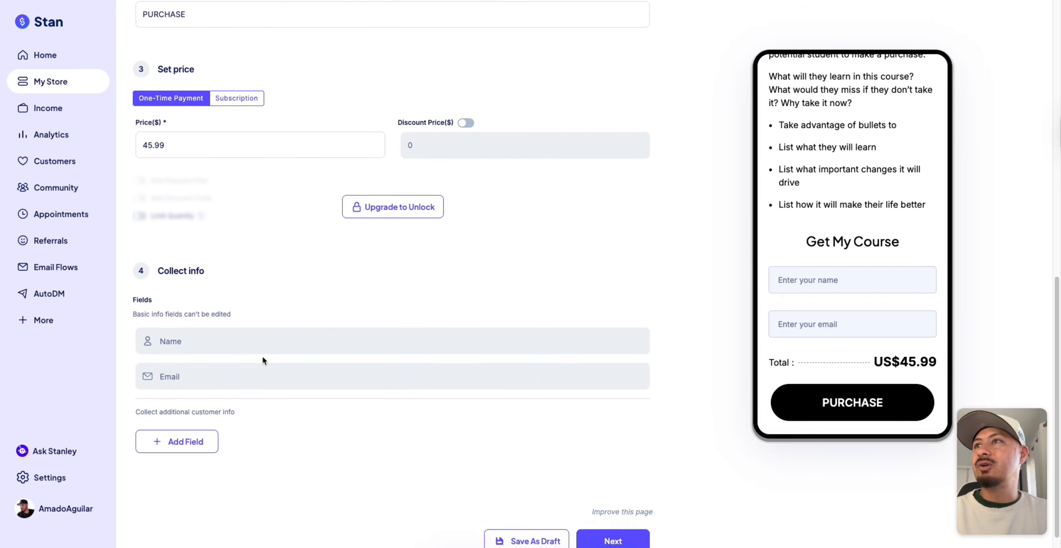
{"action": "scroll", "coordinate": [199, 335], "scroll_direction": "down", "scroll_amount": 1}
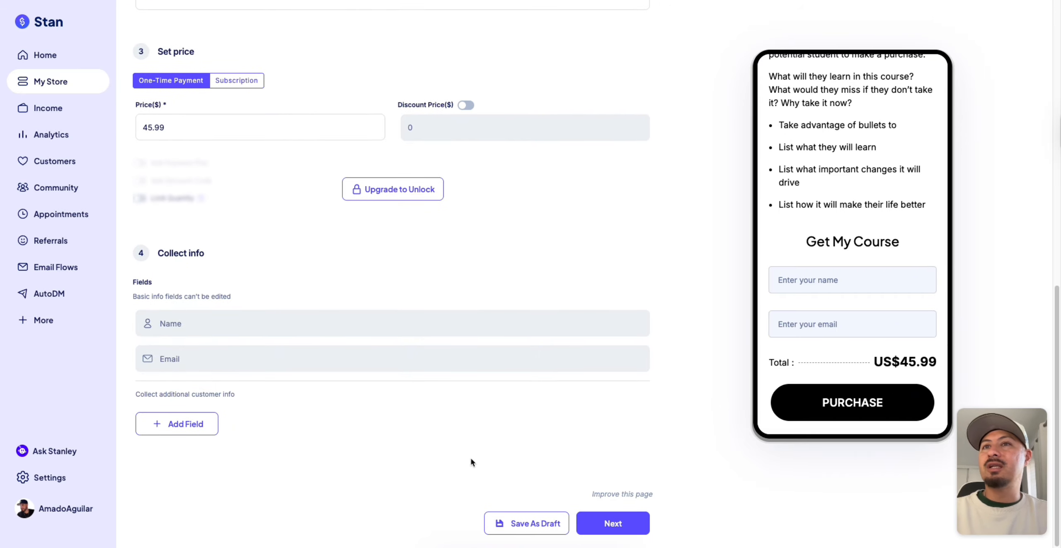
{"action": "scroll", "coordinate": [620, 526], "scroll_direction": "up", "scroll_amount": 1}
{"action": "left_click", "coordinate": [612, 529]}
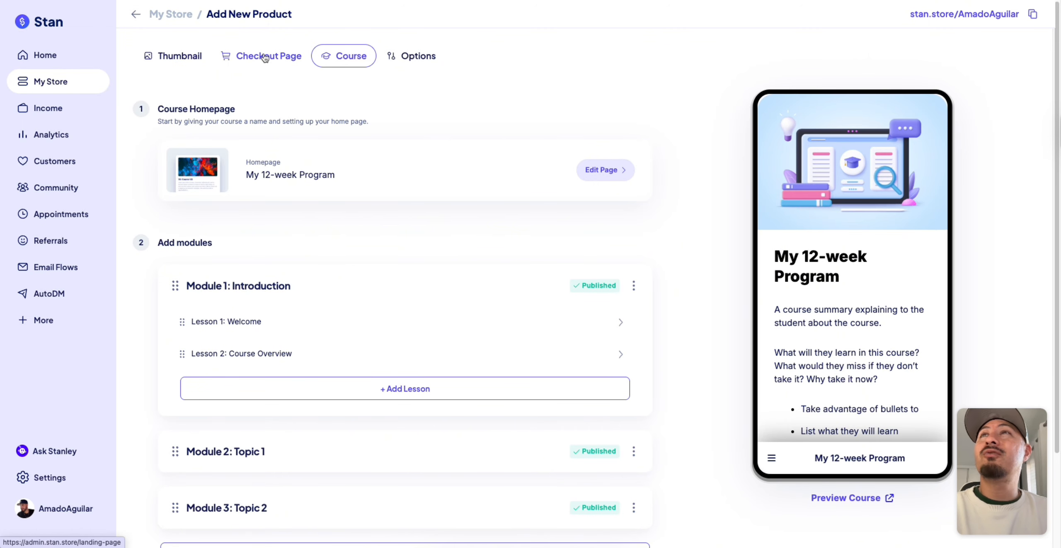
Step: Revisit the product's thumbnail and checkout page settings, then look over the course homepage and module list
{"action": "left_click", "coordinate": [185, 62]}
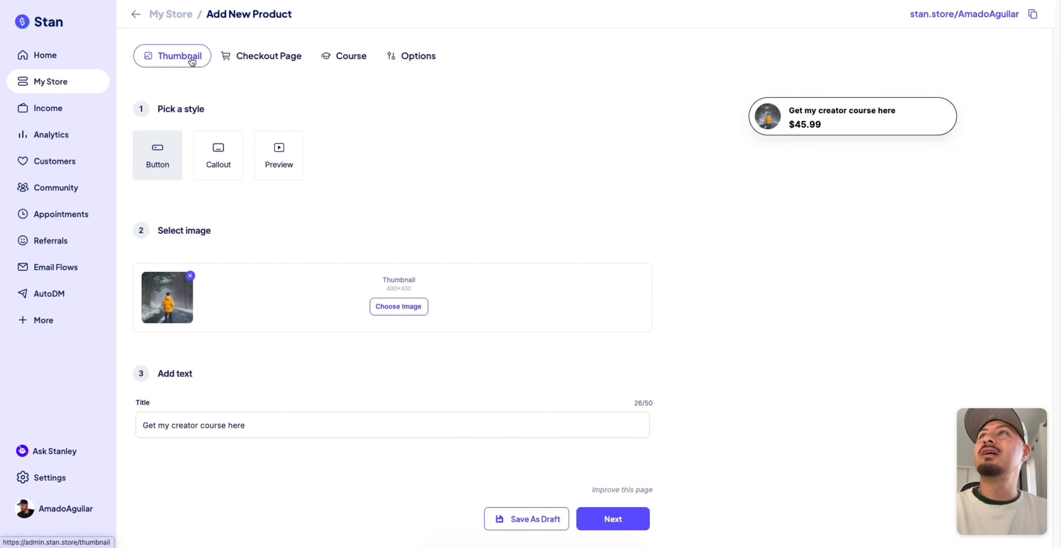
{"action": "left_click", "coordinate": [258, 56]}
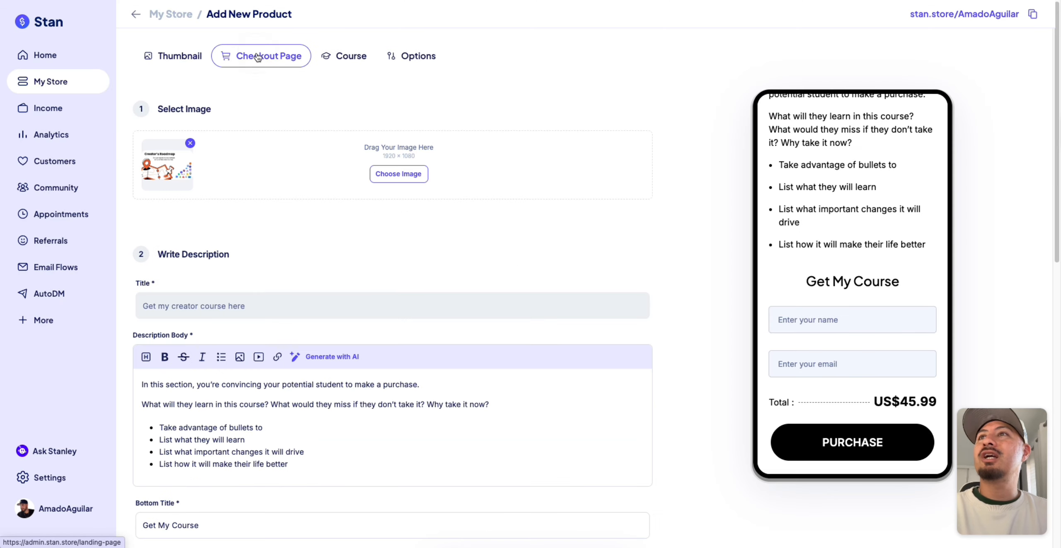
{"action": "left_click", "coordinate": [335, 60]}
{"action": "scroll", "coordinate": [306, 272], "scroll_direction": "down", "scroll_amount": 3}
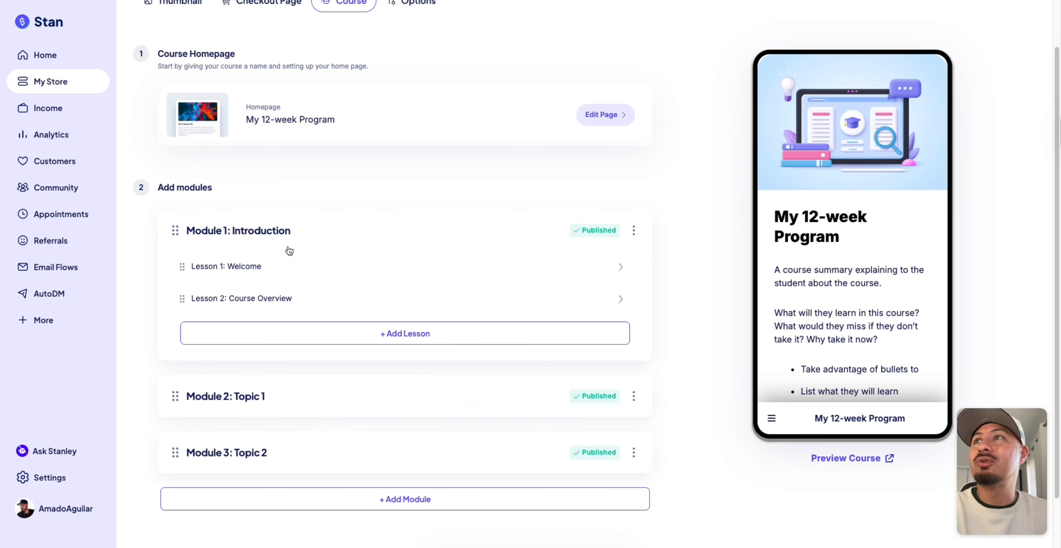
{"action": "scroll", "coordinate": [294, 263], "scroll_direction": "down", "scroll_amount": 3}
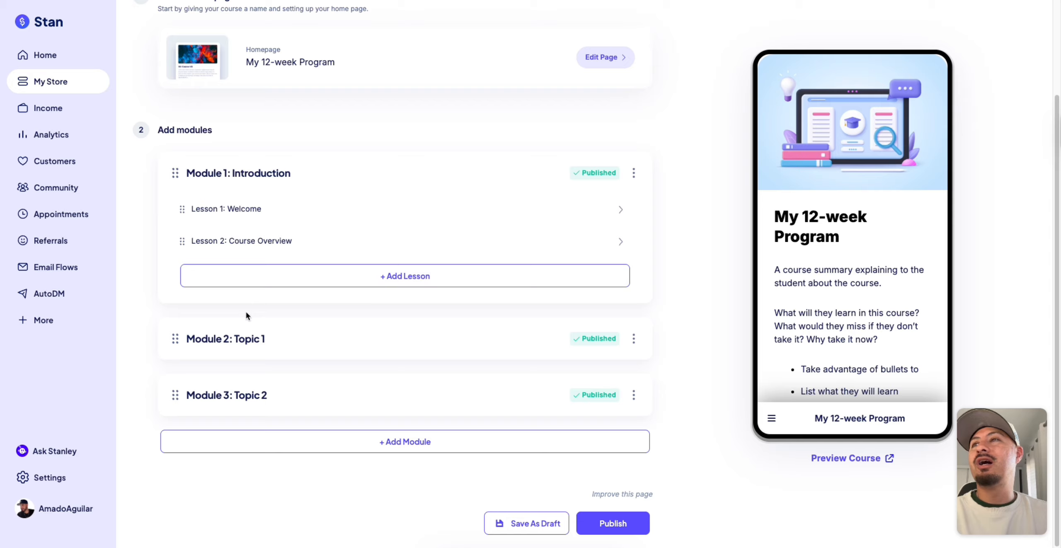
Step: Check the status options of Module 2: Topic 1, then expand the module and add a new lesson to it
{"action": "left_click", "coordinate": [634, 339]}
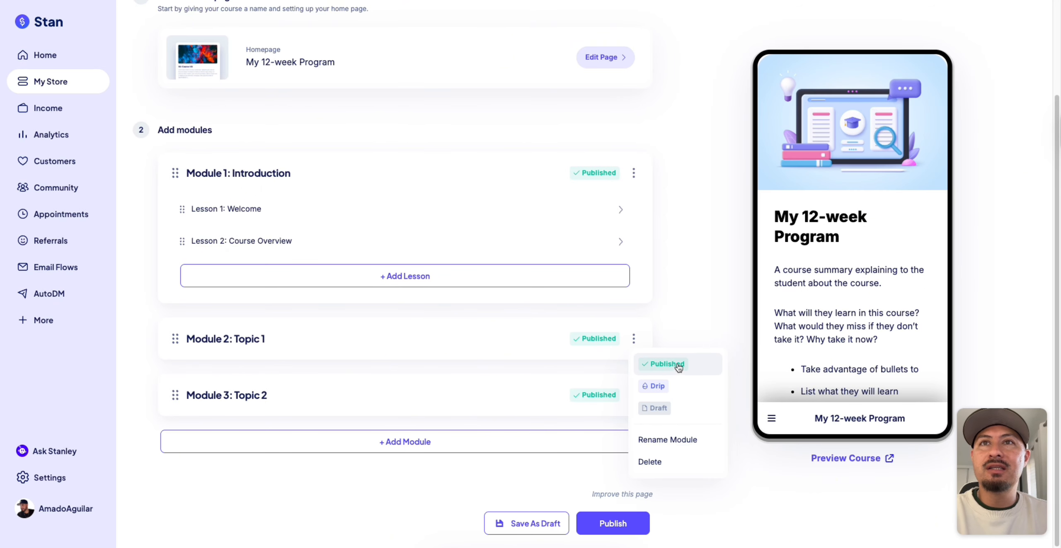
{"action": "left_click", "coordinate": [696, 288]}
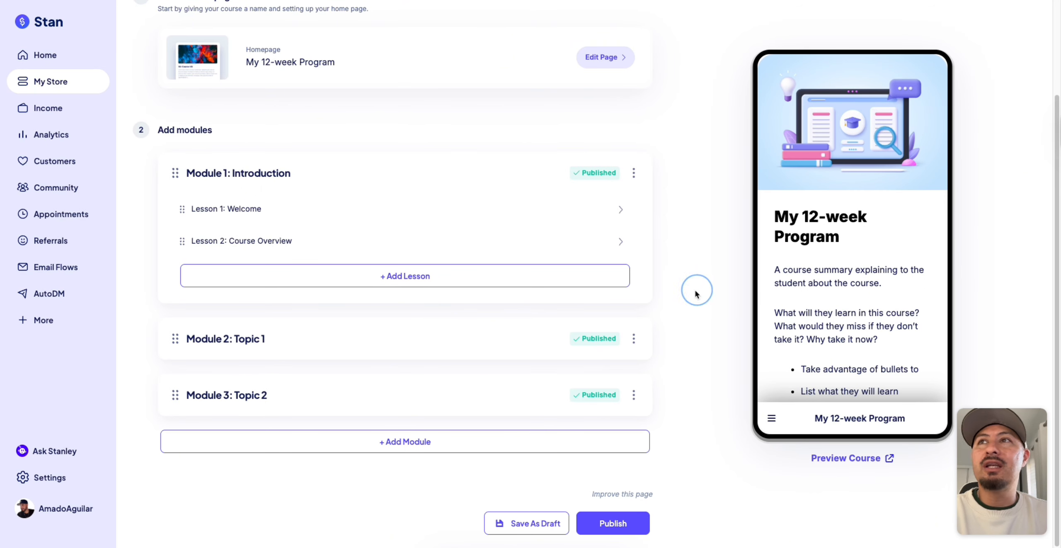
{"action": "left_click", "coordinate": [234, 339]}
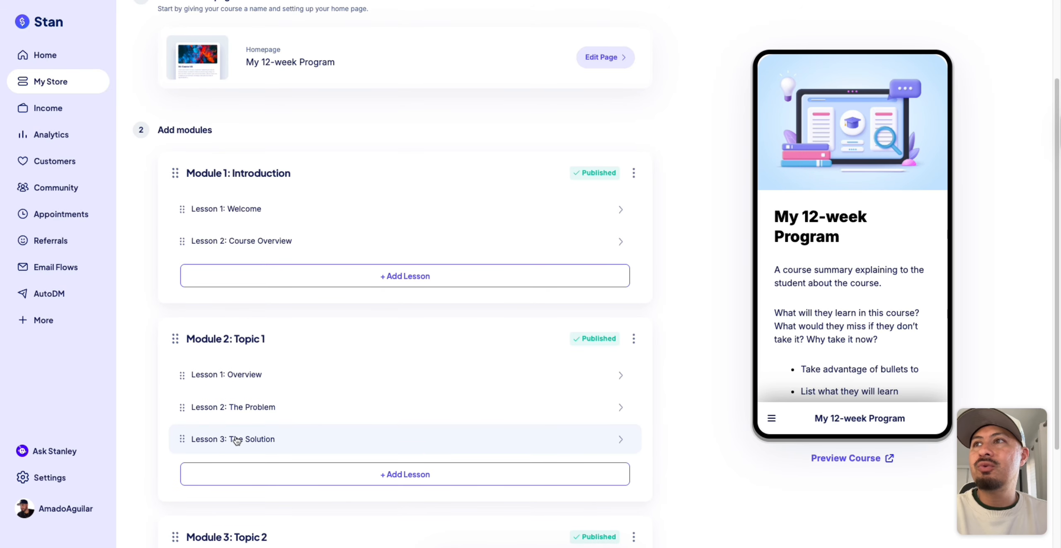
{"action": "scroll", "coordinate": [286, 440], "scroll_direction": "down", "scroll_amount": 2}
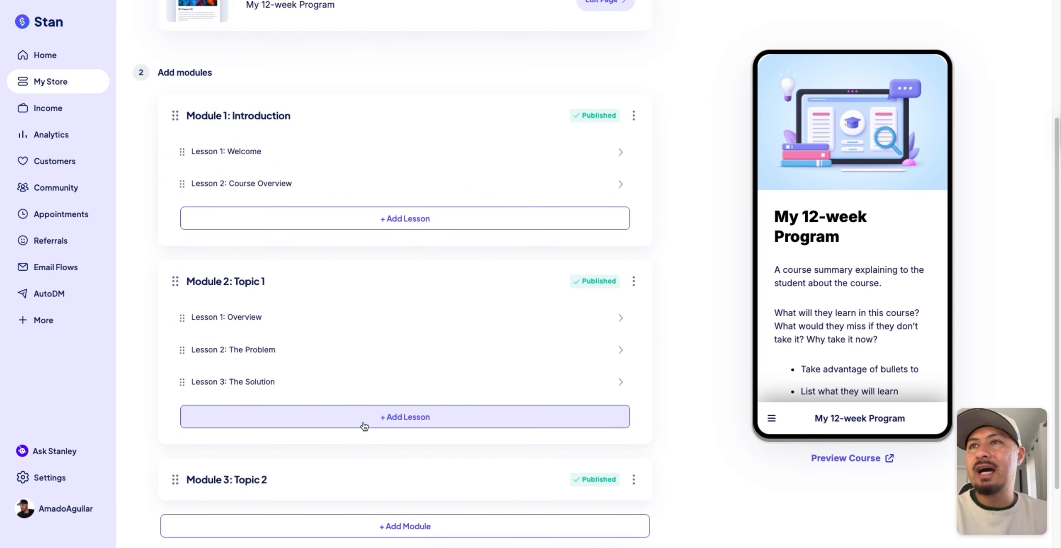
{"action": "left_click", "coordinate": [367, 422]}
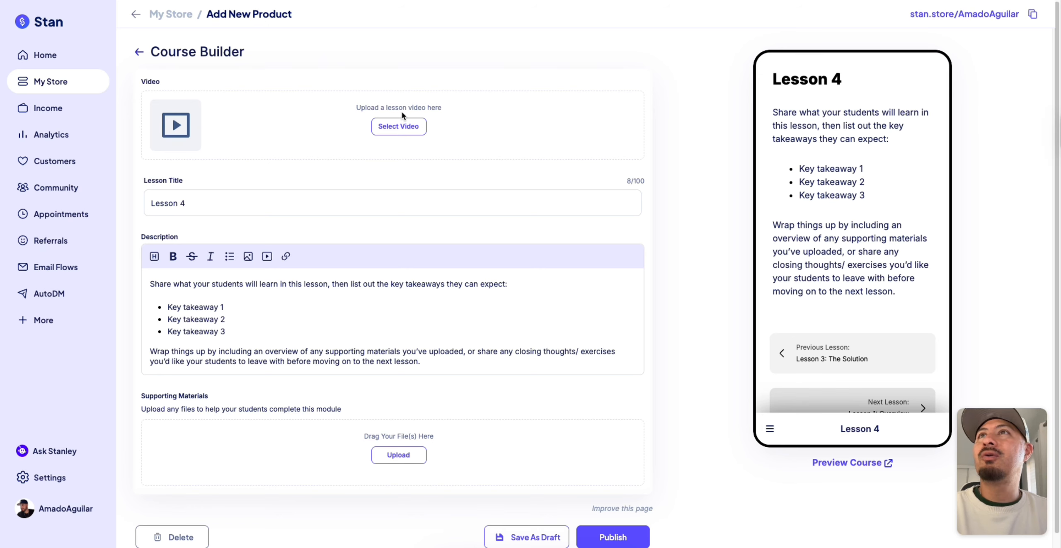
Step: Examine Lesson 4's video, title, description and supporting materials fields with its preview, and return to the course overview
{"action": "left_click_drag", "start_coordinate": [213, 200], "coordinate": [143, 209]}
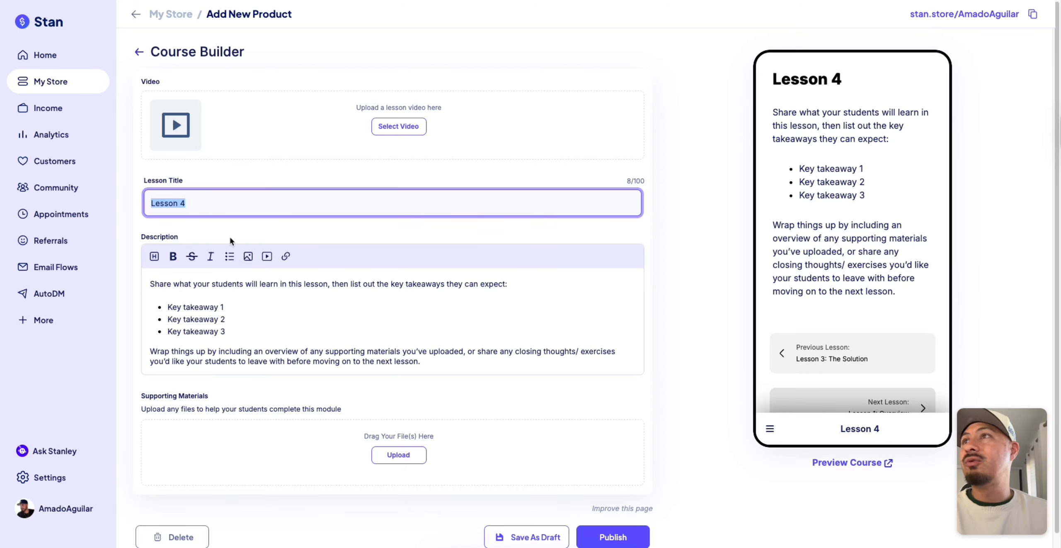
{"action": "left_click", "coordinate": [253, 305]}
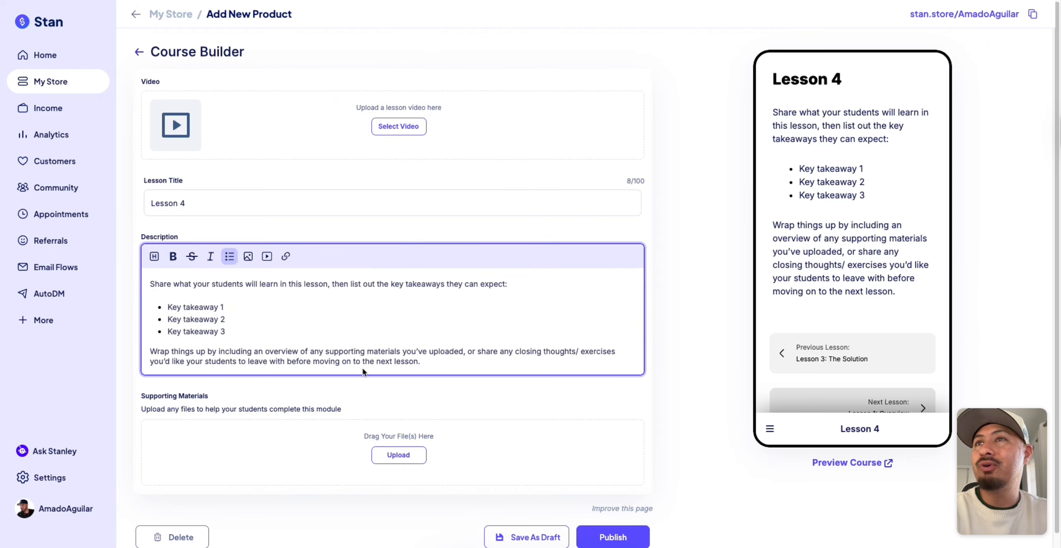
{"action": "scroll", "coordinate": [362, 371], "scroll_direction": "down", "scroll_amount": 1}
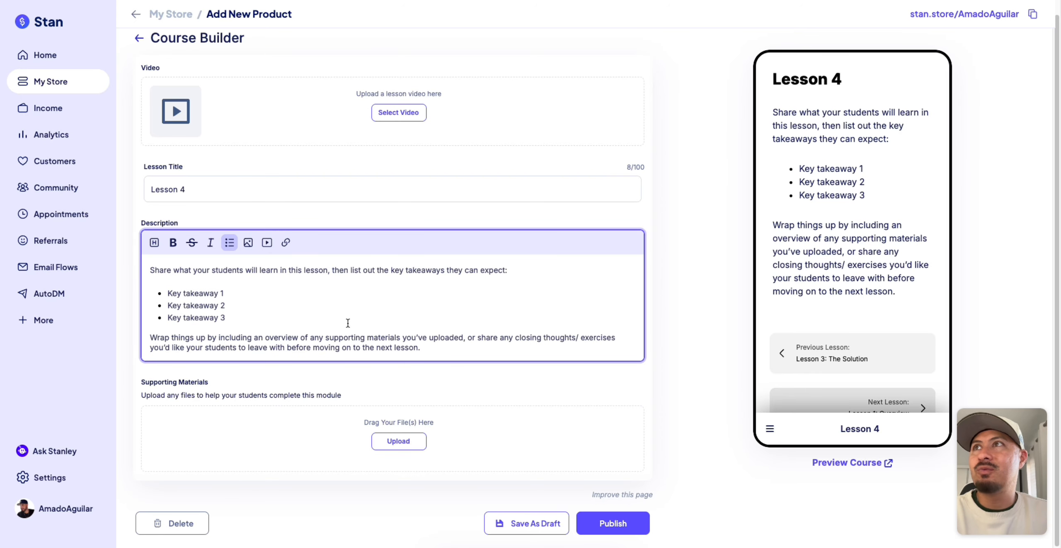
{"action": "left_click_drag", "start_coordinate": [450, 348], "coordinate": [138, 264]}
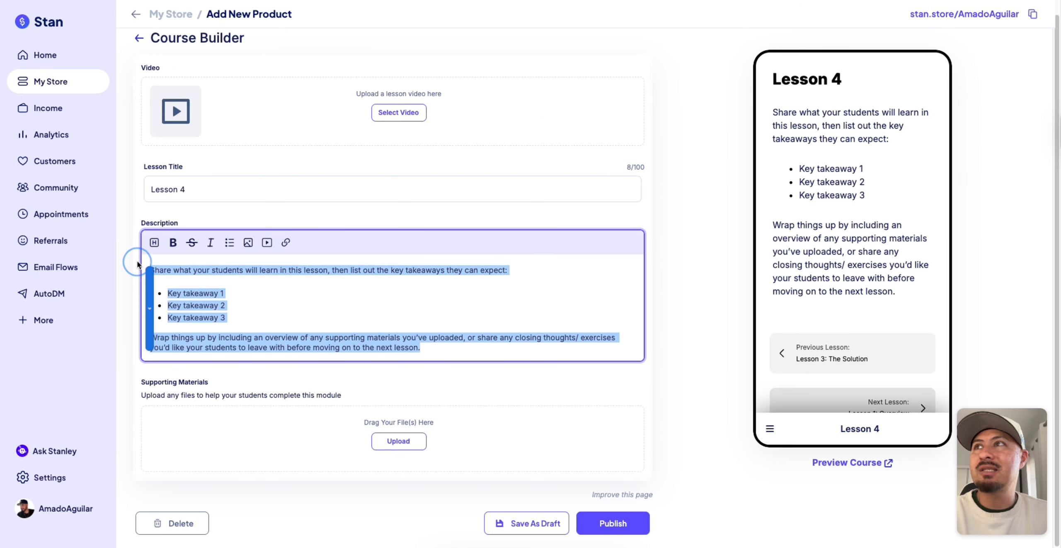
{"action": "left_click", "coordinate": [367, 321]}
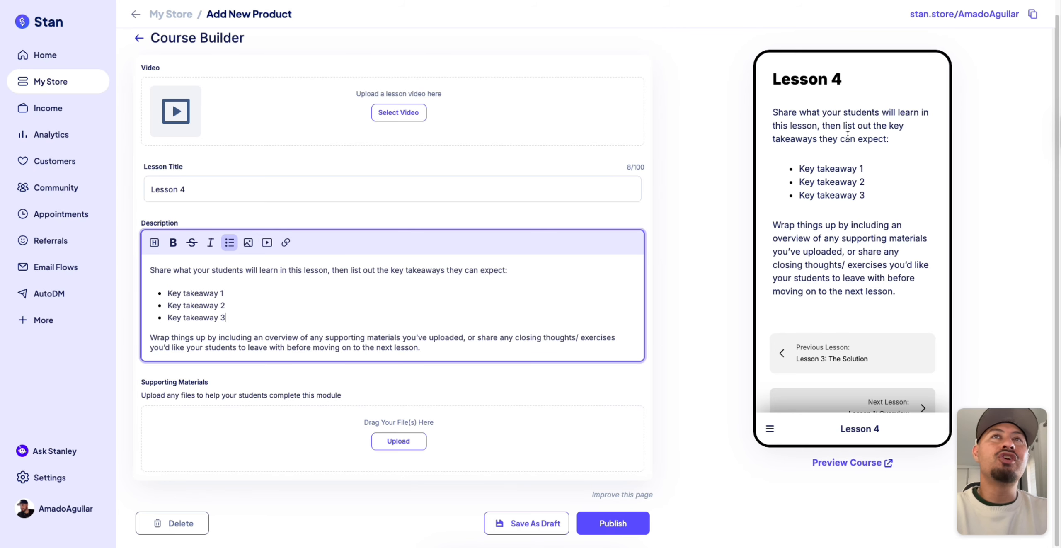
{"action": "scroll", "coordinate": [826, 224], "scroll_direction": "up", "scroll_amount": 1}
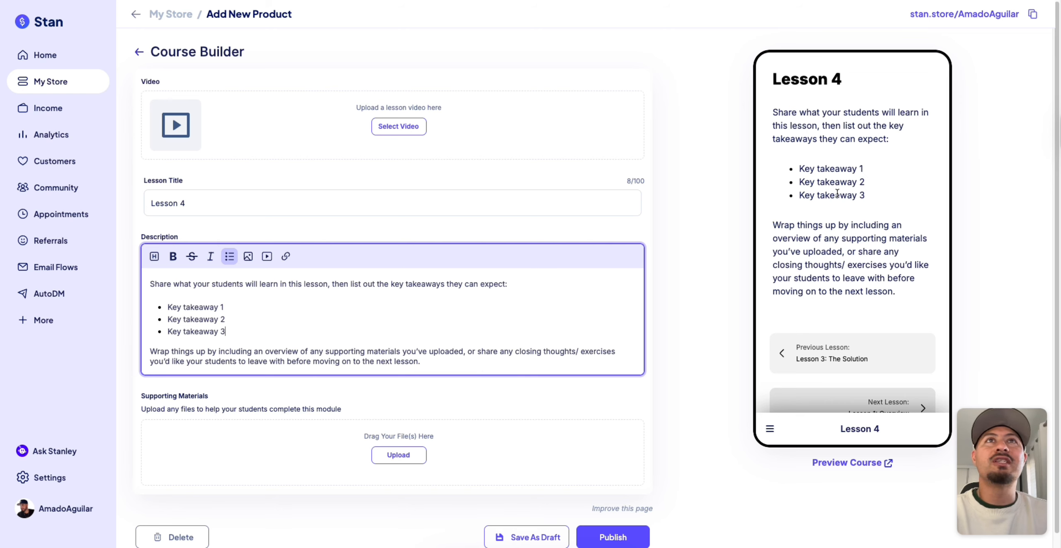
{"action": "scroll", "coordinate": [178, 266], "scroll_direction": "down", "scroll_amount": 1}
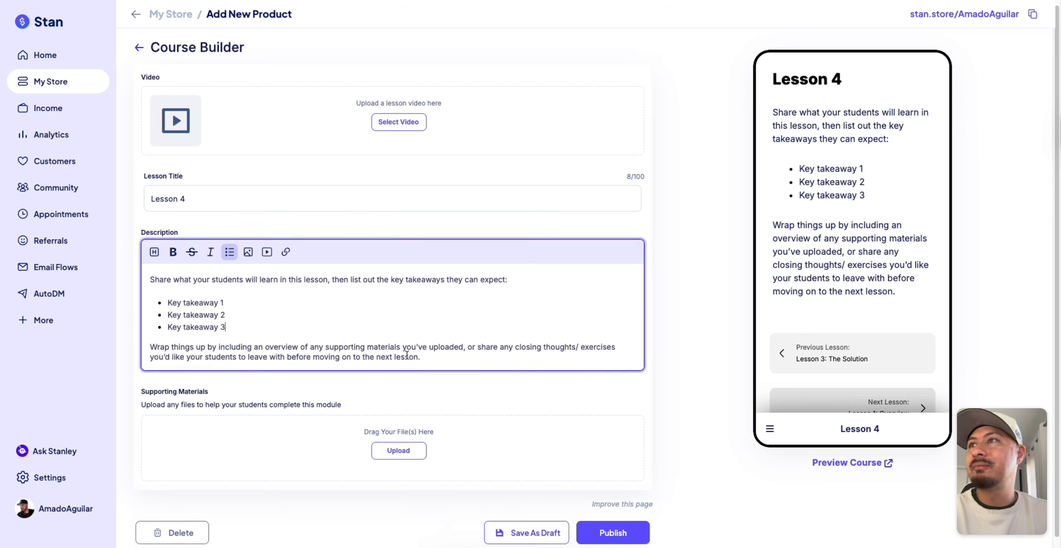
{"action": "left_click", "coordinate": [152, 269]}
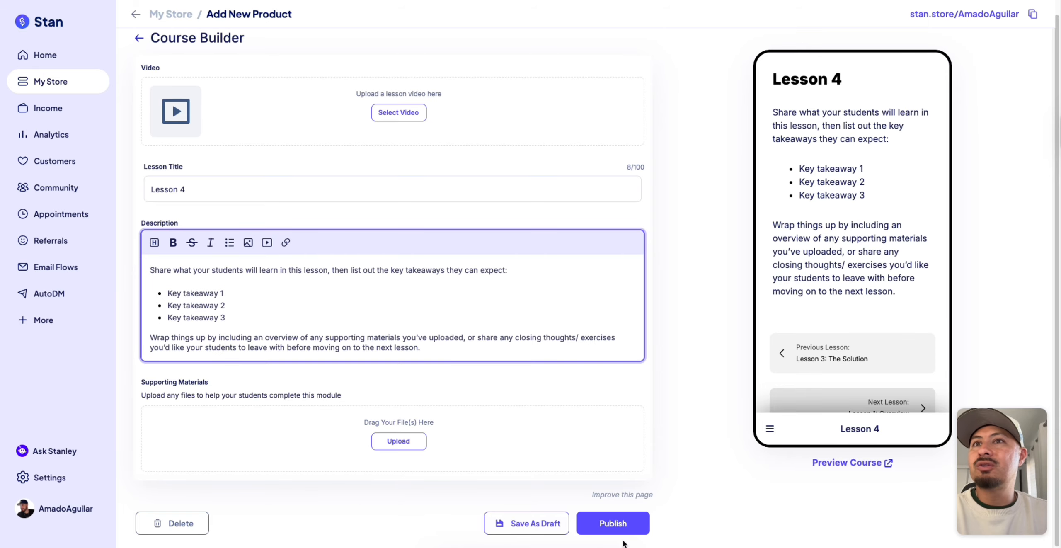
{"action": "scroll", "coordinate": [422, 394], "scroll_direction": "up", "scroll_amount": 1}
{"action": "left_click", "coordinate": [140, 48]}
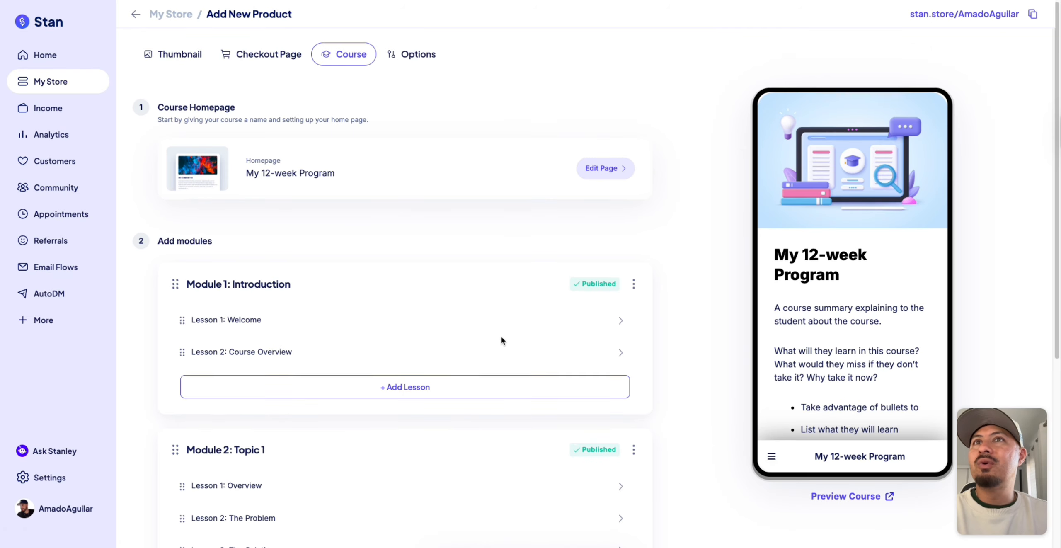
Step: Add three new modules after Module 3: Topic 2
{"action": "scroll", "coordinate": [501, 336], "scroll_direction": "down", "scroll_amount": 4}
{"action": "scroll", "coordinate": [500, 337], "scroll_direction": "up", "scroll_amount": 4}
{"action": "scroll", "coordinate": [500, 337], "scroll_direction": "down", "scroll_amount": 5}
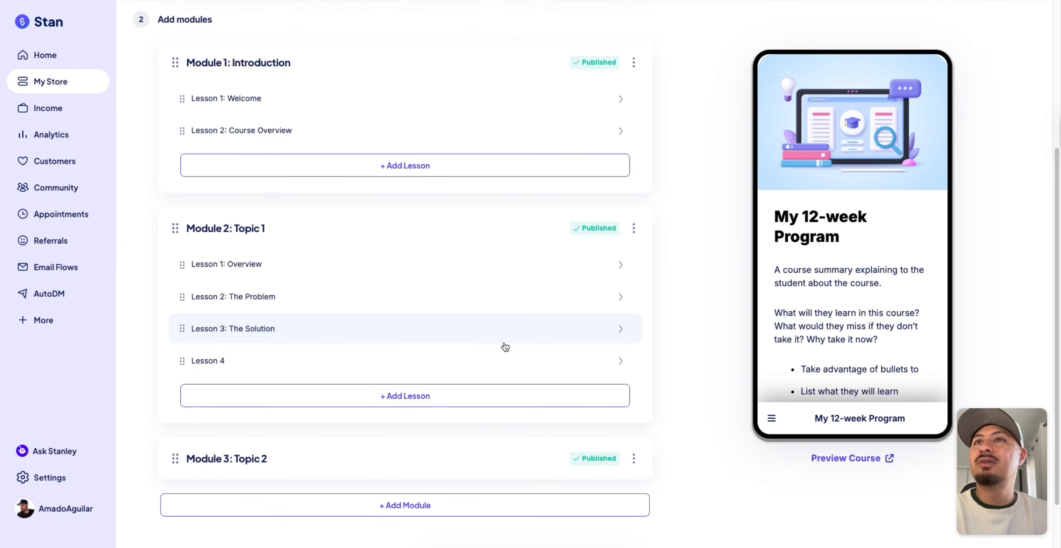
{"action": "left_click", "coordinate": [405, 513]}
{"action": "scroll", "coordinate": [406, 513], "scroll_direction": "down", "scroll_amount": 3}
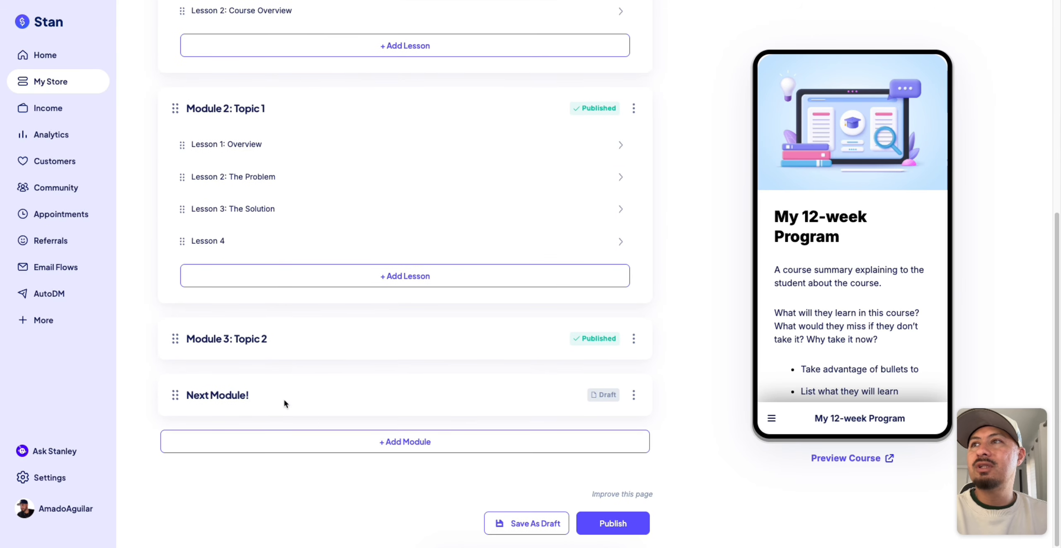
{"action": "left_click", "coordinate": [363, 448]}
{"action": "scroll", "coordinate": [361, 446], "scroll_direction": "down", "scroll_amount": 2}
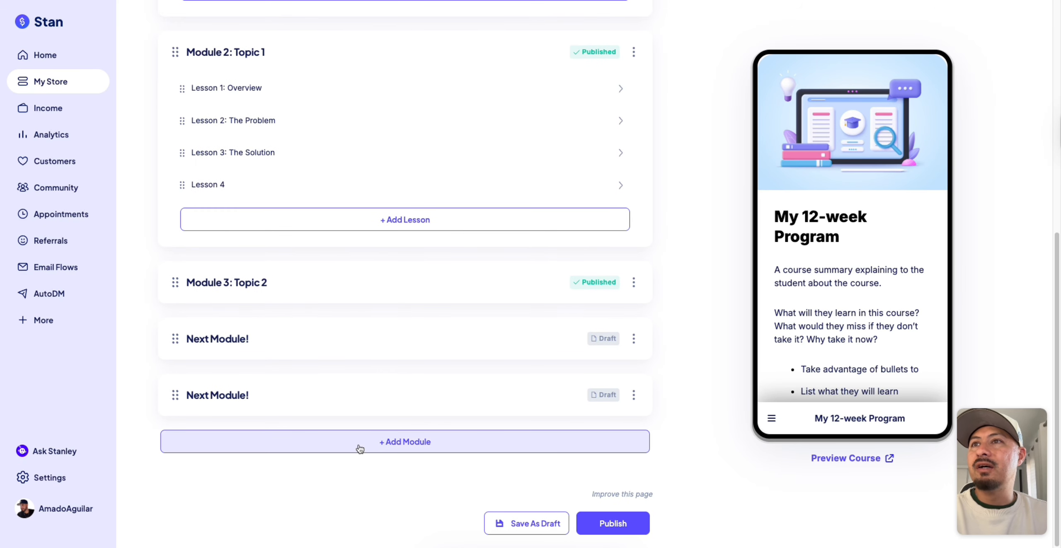
{"action": "left_click", "coordinate": [360, 442]}
{"action": "scroll", "coordinate": [387, 445], "scroll_direction": "down", "scroll_amount": 2}
Step: Set Module 2: Topic 1 to drip 10 days after enrollment, with the customer update email about the drip module turned on
{"action": "scroll", "coordinate": [609, 381], "scroll_direction": "up", "scroll_amount": 10}
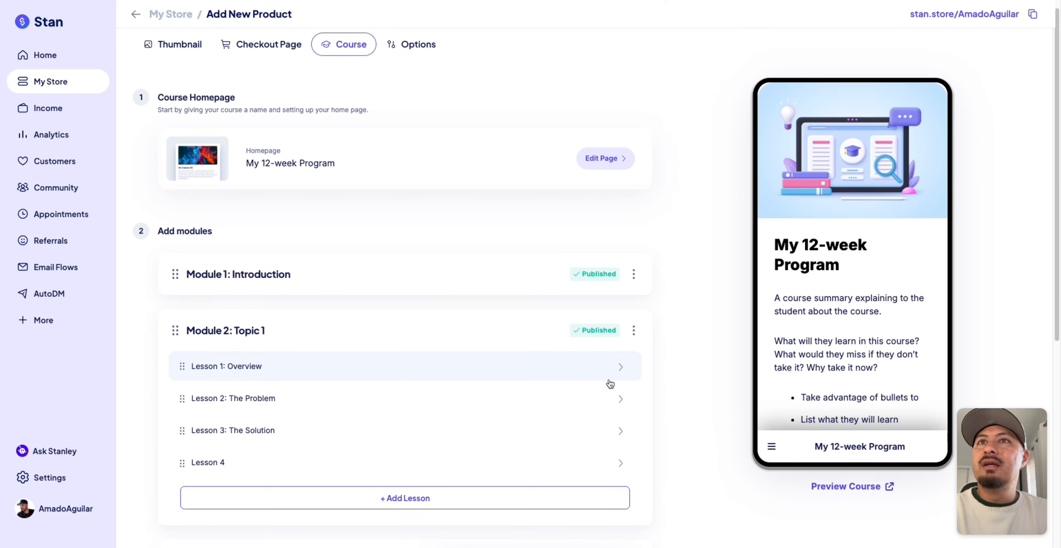
{"action": "scroll", "coordinate": [594, 365], "scroll_direction": "down", "scroll_amount": 1}
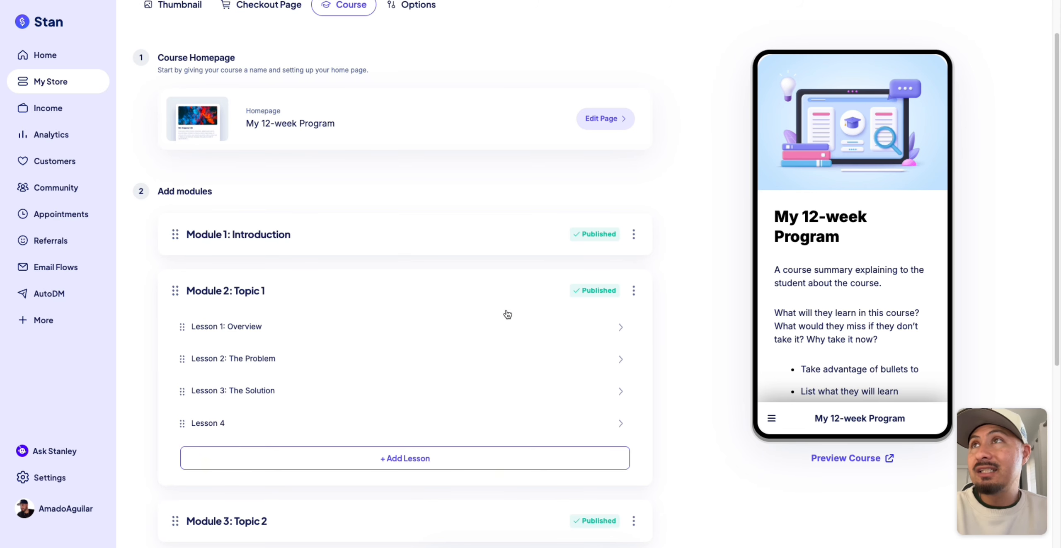
{"action": "left_click", "coordinate": [636, 292]}
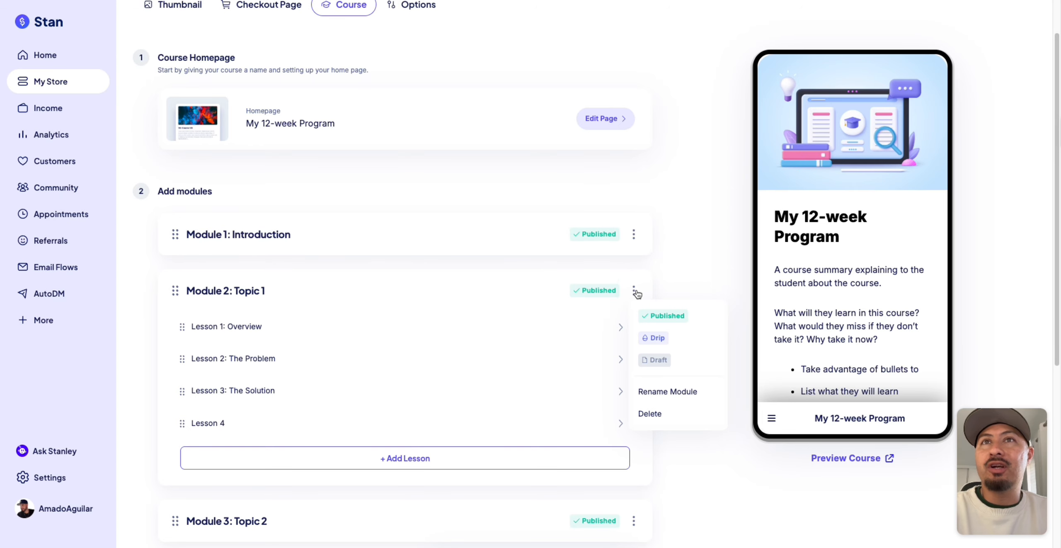
{"action": "left_click", "coordinate": [663, 339]}
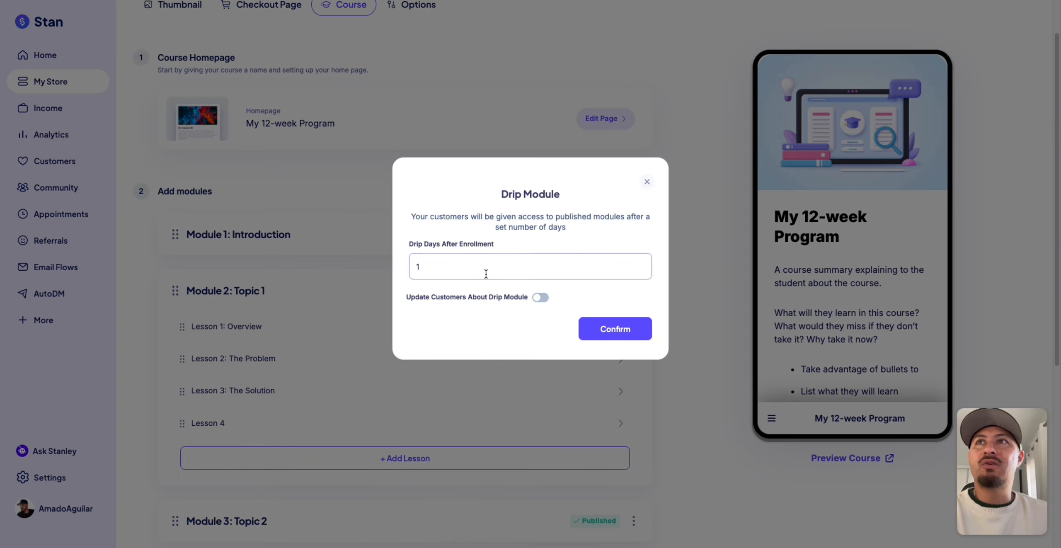
{"action": "left_click", "coordinate": [472, 270]}
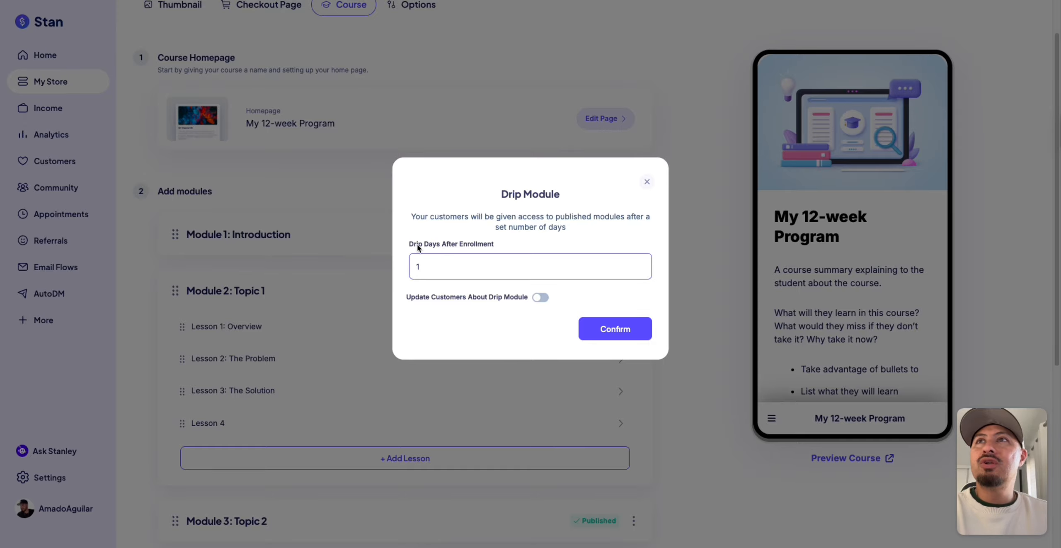
{"action": "left_click_drag", "start_coordinate": [434, 266], "coordinate": [412, 268]}
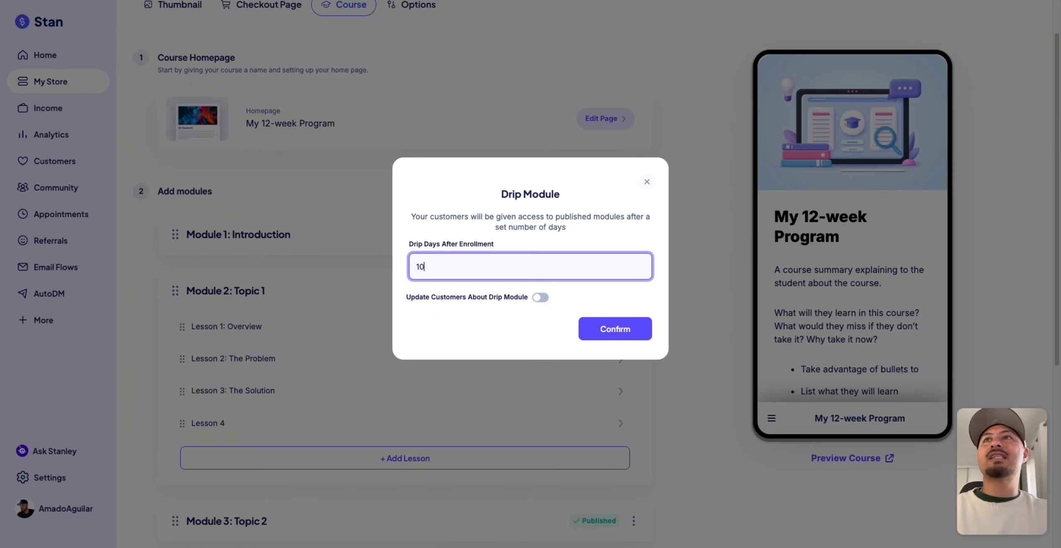
{"action": "left_click", "coordinate": [519, 226]}
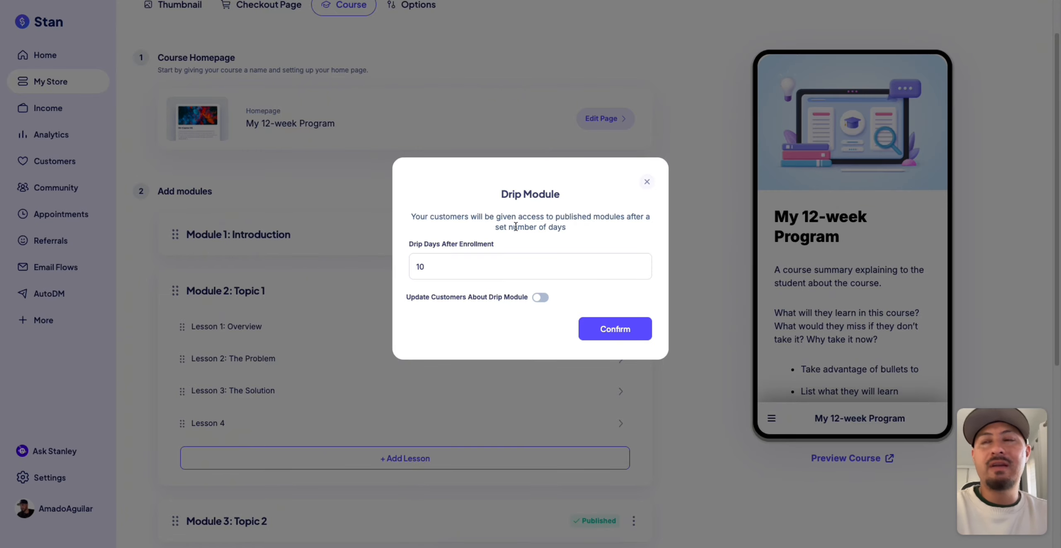
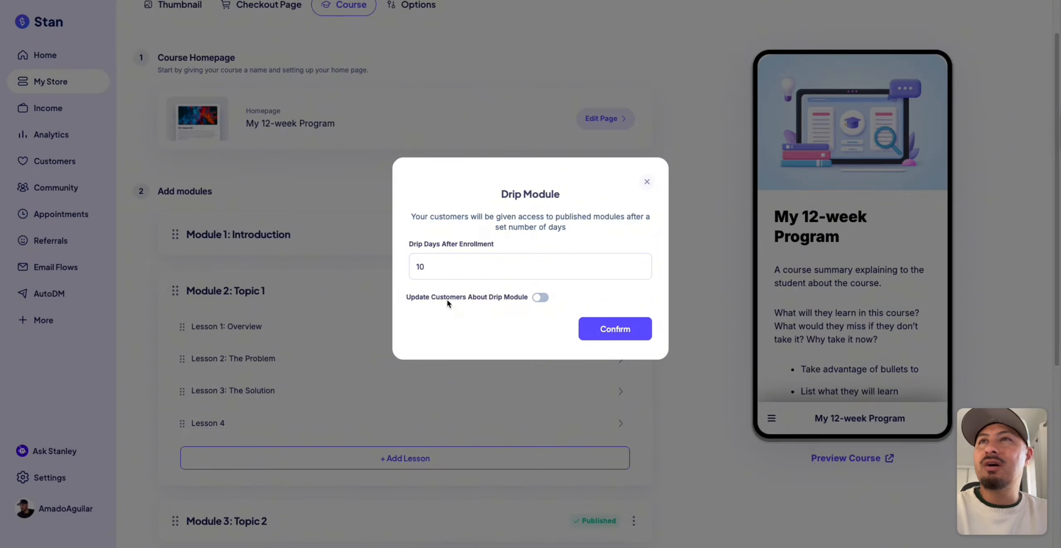
{"action": "left_click", "coordinate": [539, 298]}
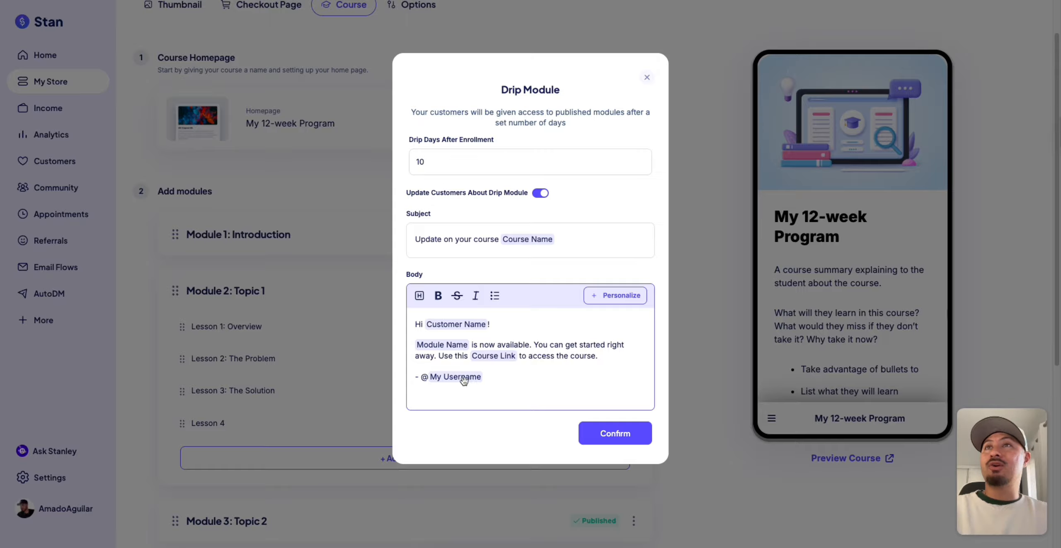
{"action": "left_click", "coordinate": [618, 430]}
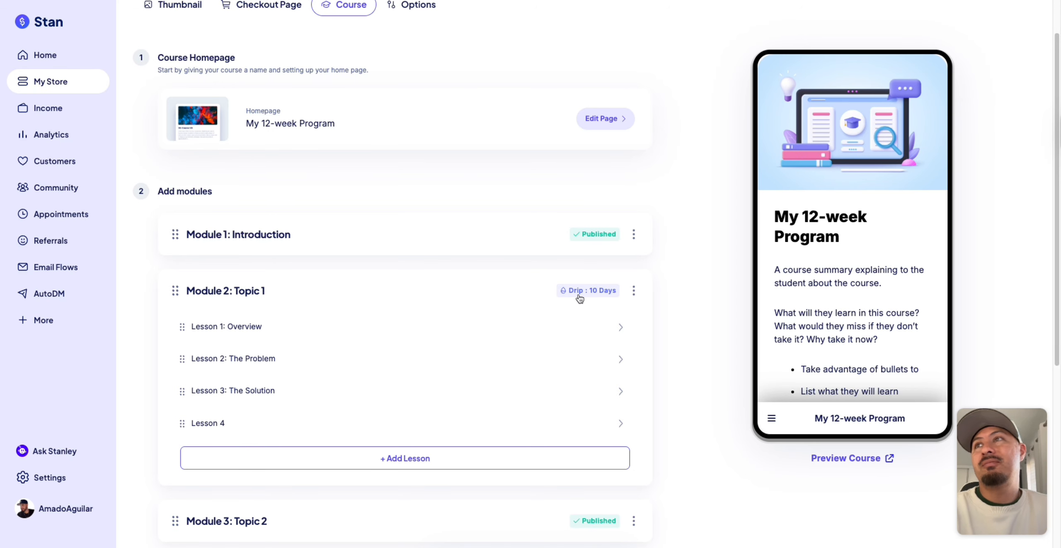
Step: Replace the course homepage image with the Creator's Roadmap picture
{"action": "scroll", "coordinate": [558, 318], "scroll_direction": "down", "scroll_amount": 7}
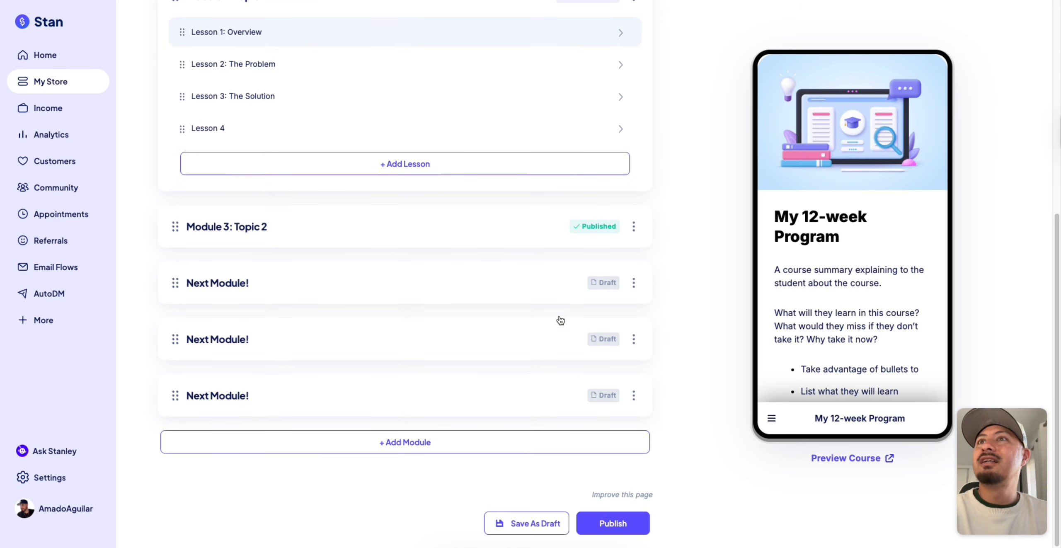
{"action": "scroll", "coordinate": [387, 314], "scroll_direction": "up", "scroll_amount": 8}
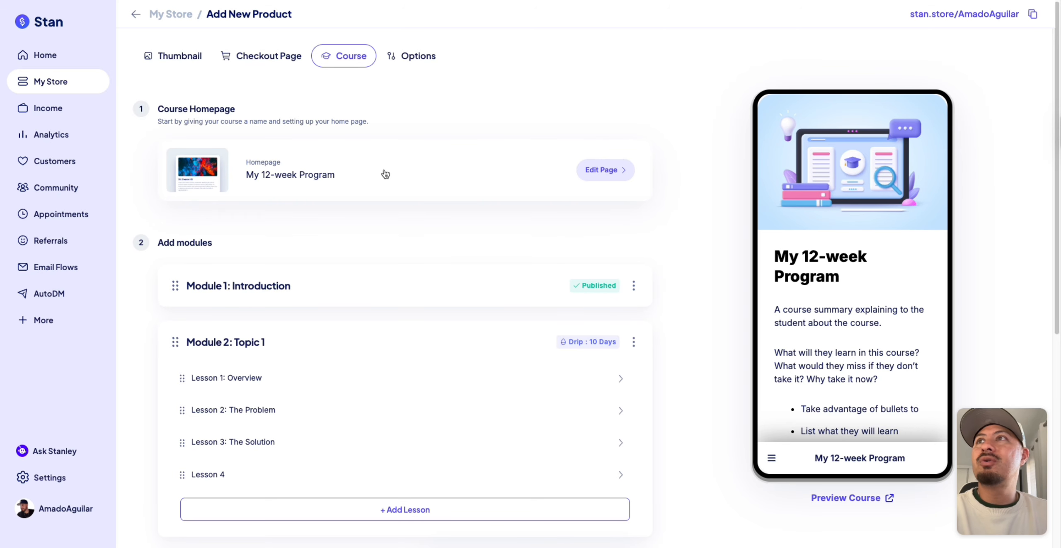
{"action": "left_click", "coordinate": [605, 178]}
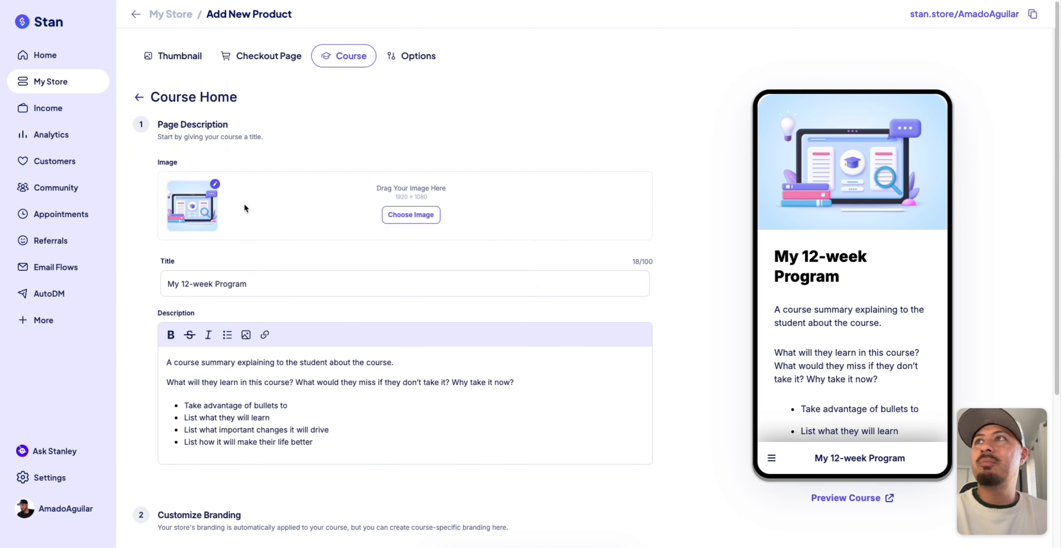
{"action": "left_click", "coordinate": [207, 203]}
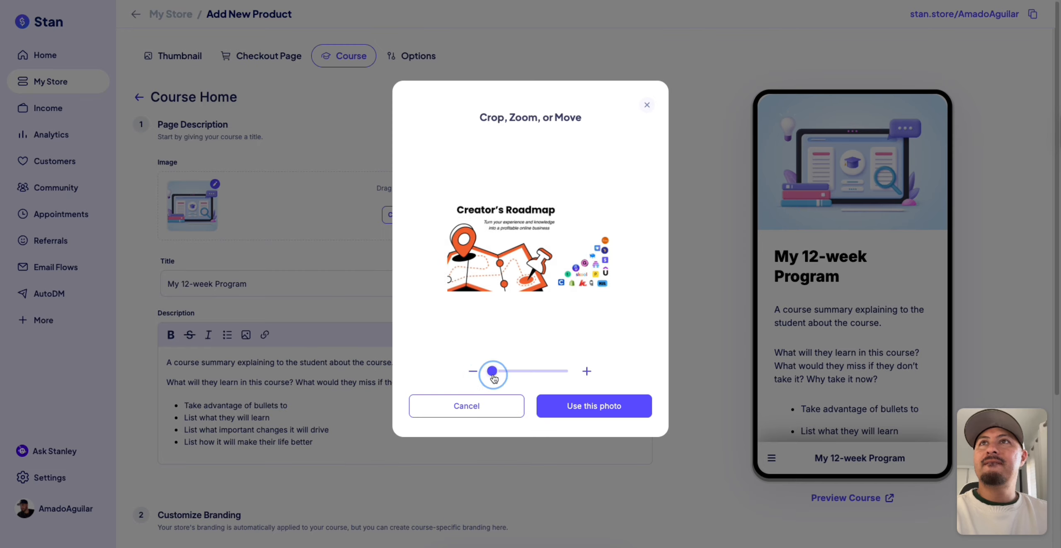
{"action": "left_click", "coordinate": [576, 404]}
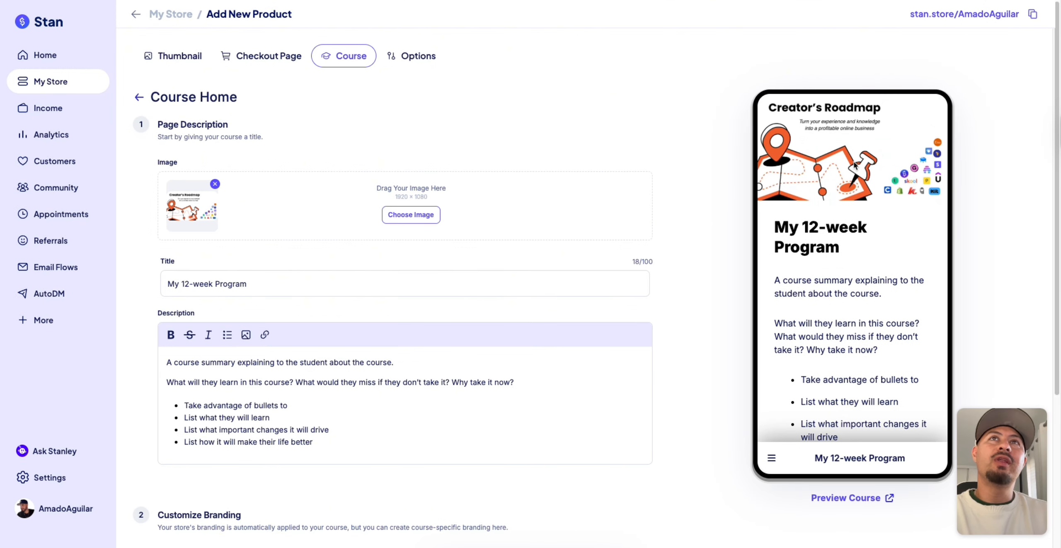
Step: Walk through the course in the phone preview, from the homepage through each lesson to completing the course
{"action": "scroll", "coordinate": [854, 165], "scroll_direction": "down", "scroll_amount": 2}
{"action": "scroll", "coordinate": [845, 210], "scroll_direction": "down", "scroll_amount": 3}
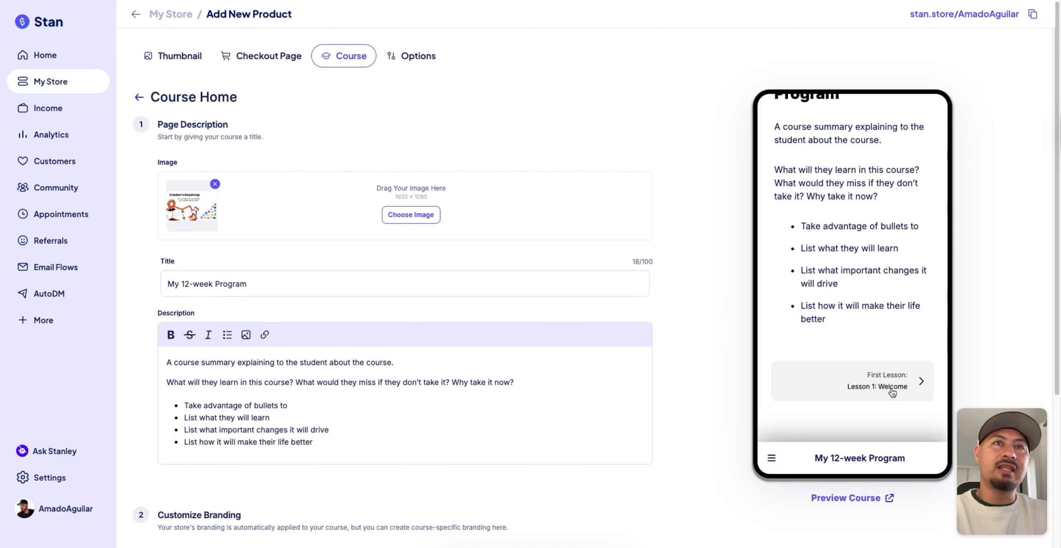
{"action": "left_click", "coordinate": [903, 381]}
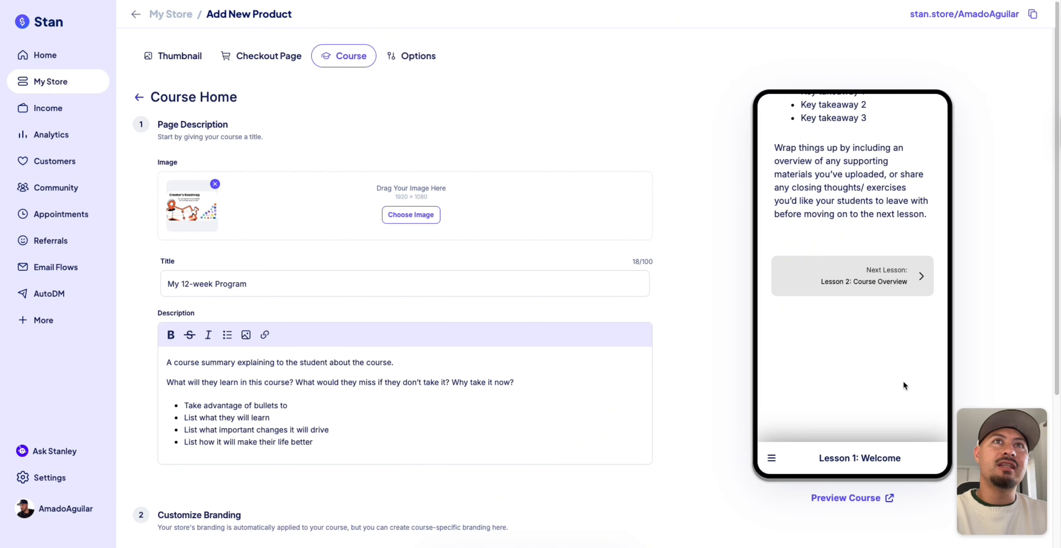
{"action": "scroll", "coordinate": [892, 319], "scroll_direction": "up", "scroll_amount": 3}
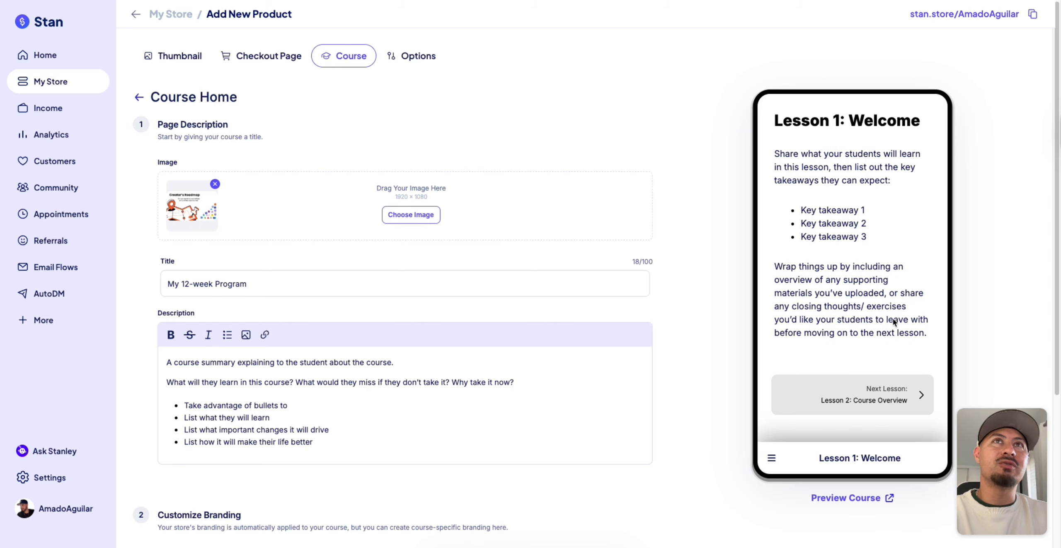
{"action": "left_click", "coordinate": [897, 404]}
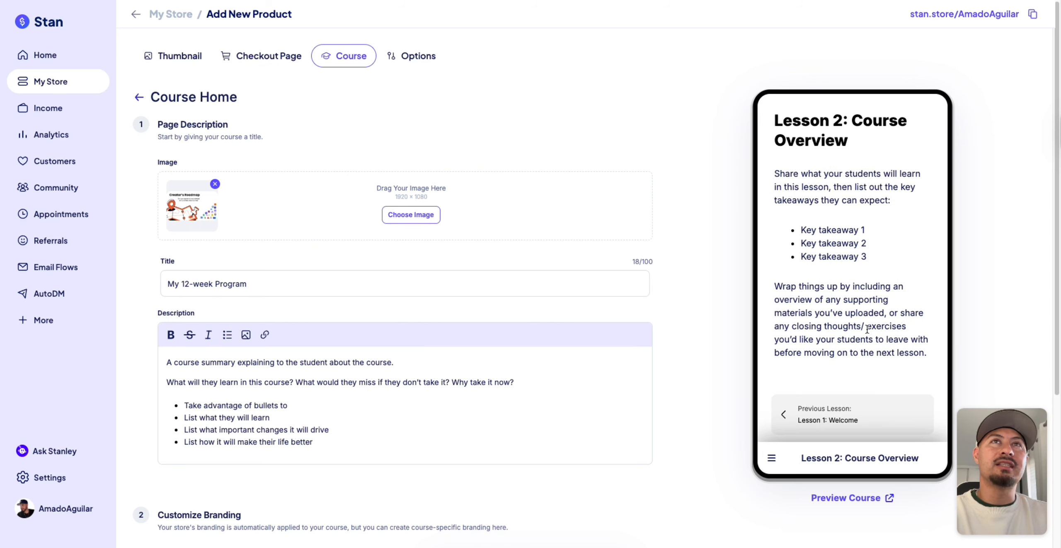
{"action": "scroll", "coordinate": [872, 366], "scroll_direction": "down", "scroll_amount": 2}
{"action": "left_click", "coordinate": [893, 395]}
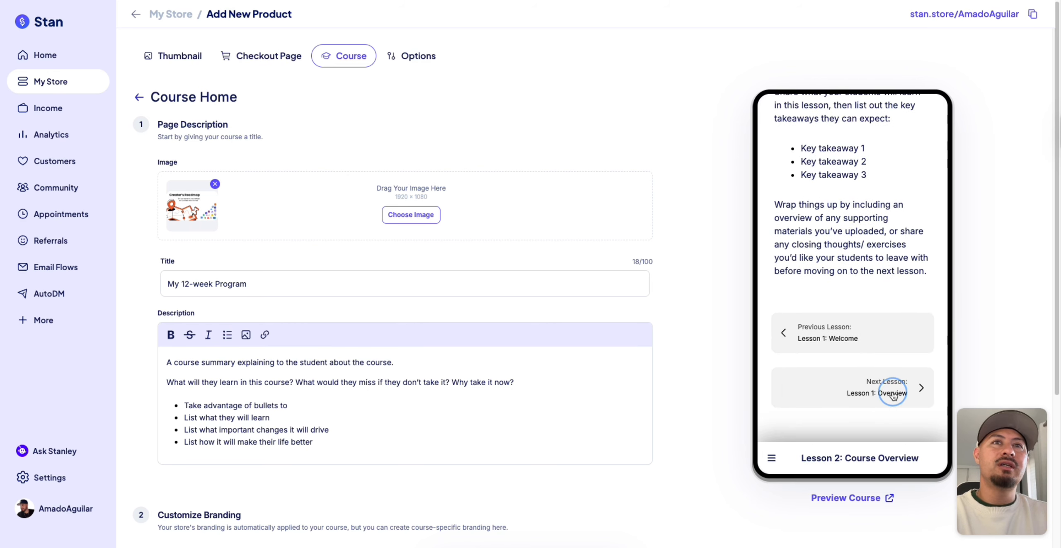
{"action": "scroll", "coordinate": [871, 313], "scroll_direction": "down", "scroll_amount": 3}
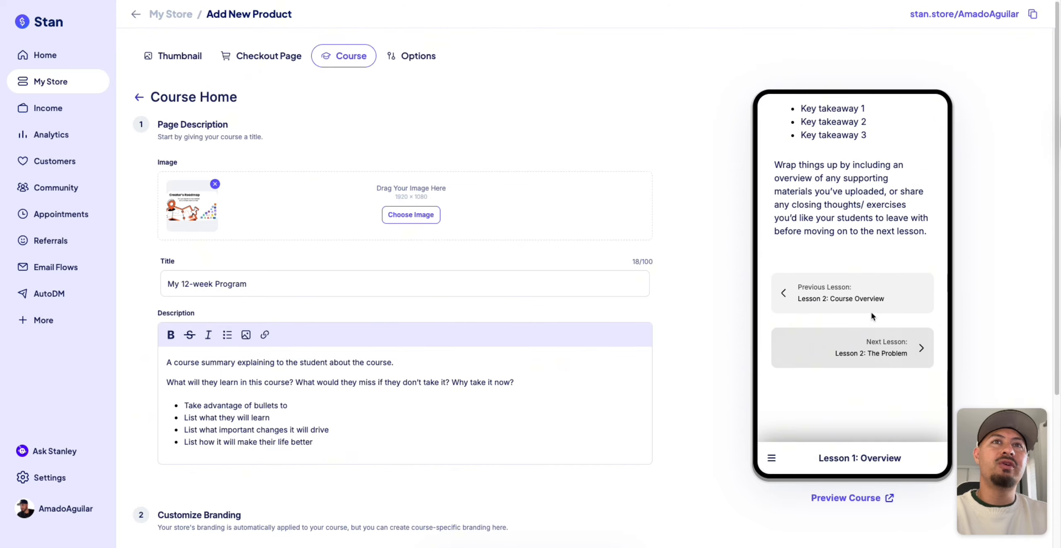
{"action": "left_click", "coordinate": [879, 364]}
{"action": "scroll", "coordinate": [866, 377], "scroll_direction": "down", "scroll_amount": 3}
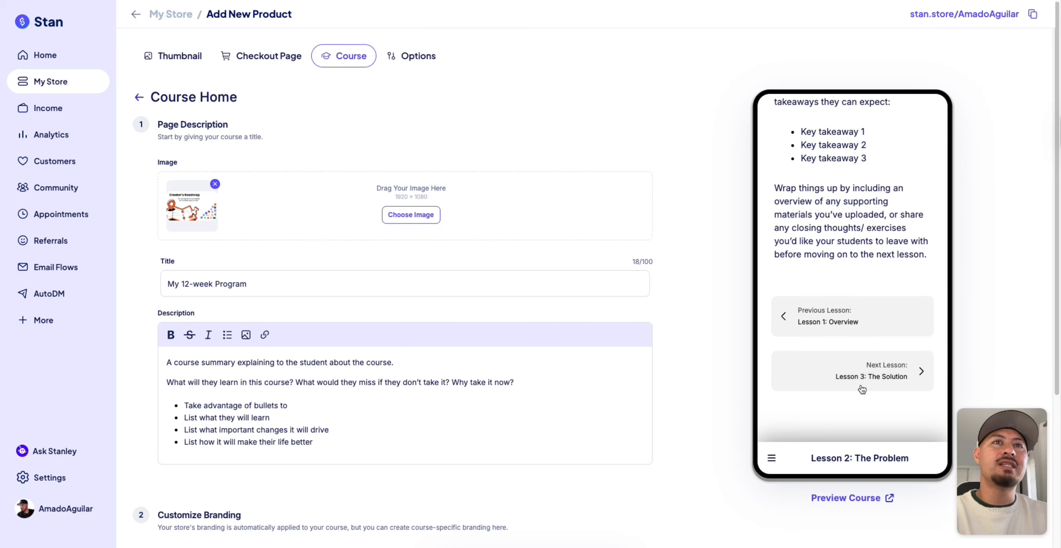
{"action": "left_click", "coordinate": [869, 377]}
{"action": "scroll", "coordinate": [870, 377], "scroll_direction": "down", "scroll_amount": 3}
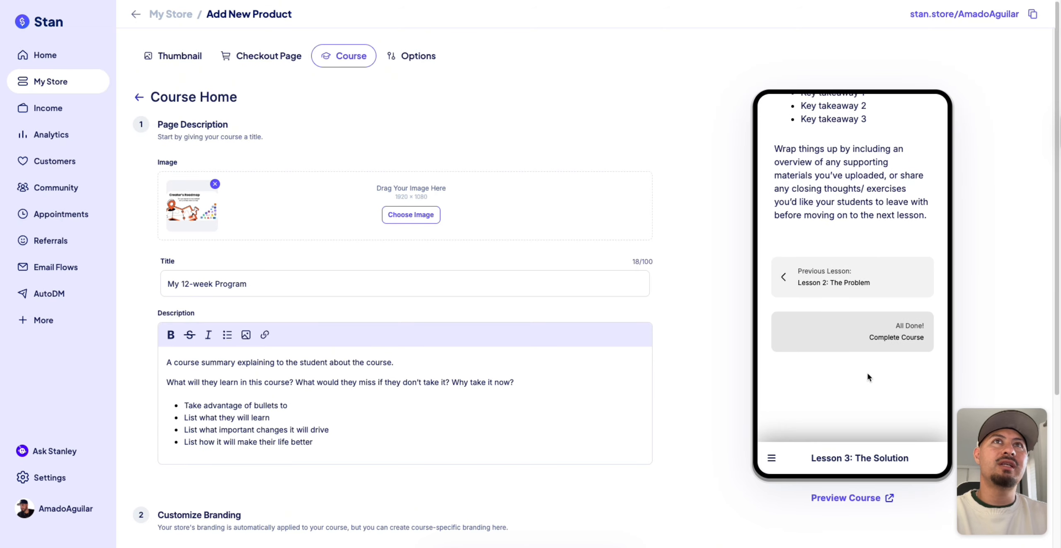
{"action": "left_click", "coordinate": [877, 332]}
{"action": "scroll", "coordinate": [877, 335], "scroll_direction": "down", "scroll_amount": 1}
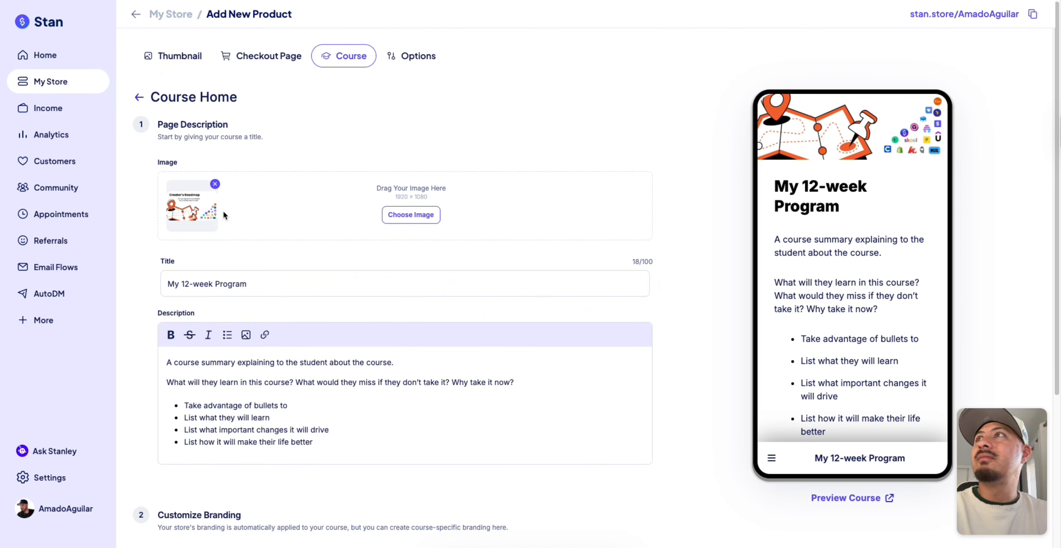
Step: Open the Product Marketing Blueprint course from the store and look over its modules and lessons
{"action": "left_click", "coordinate": [67, 82]}
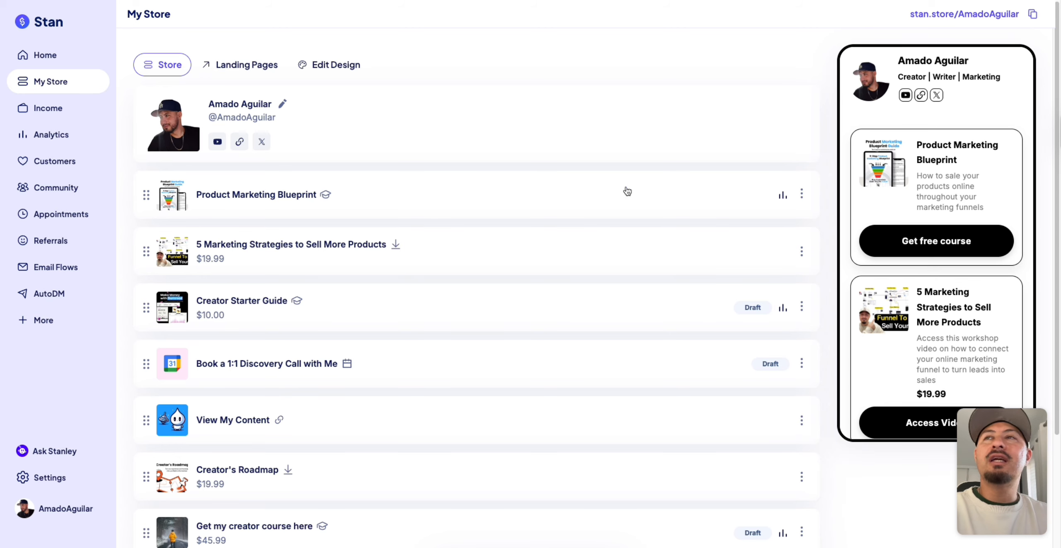
{"action": "left_click", "coordinate": [580, 189]}
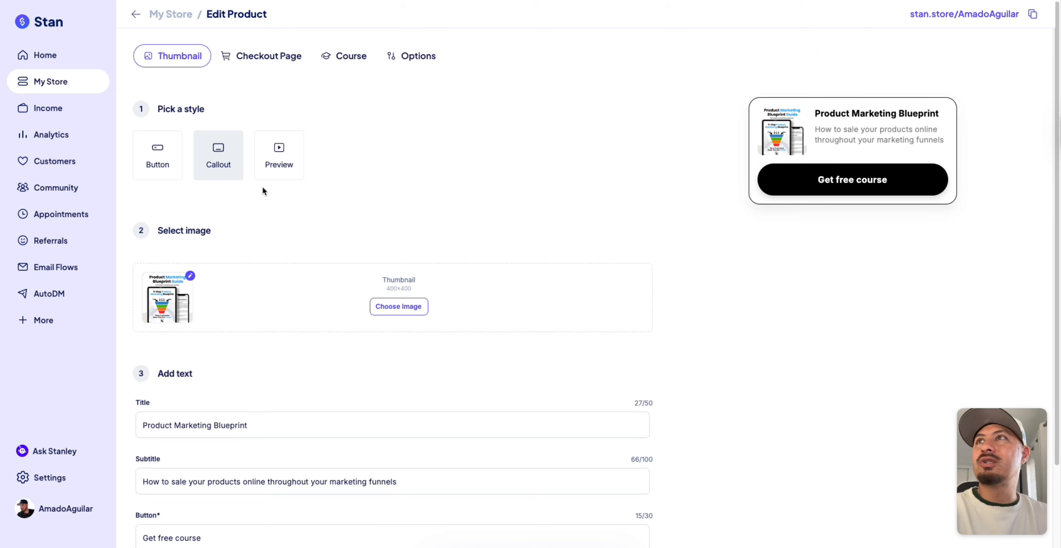
{"action": "left_click", "coordinate": [346, 57]}
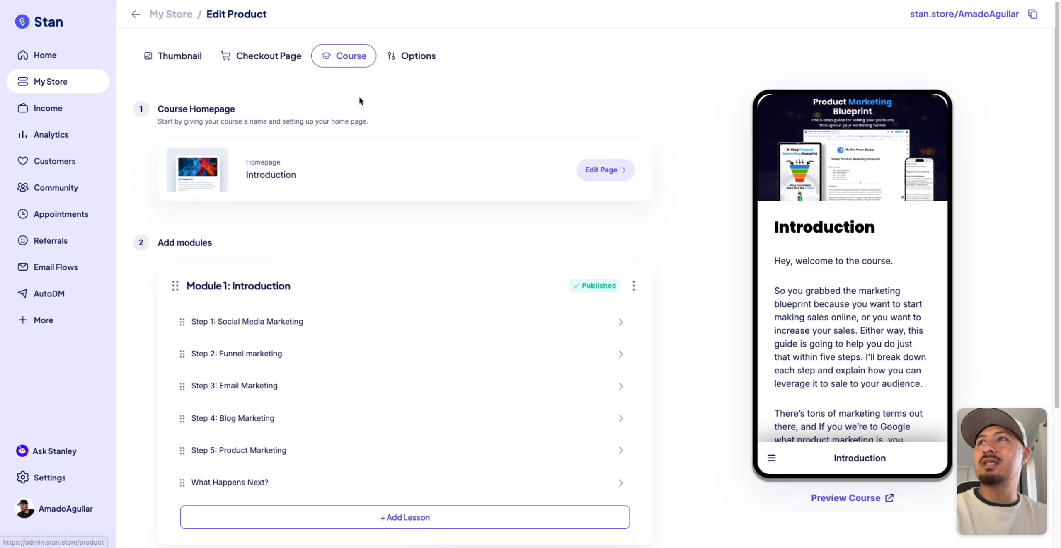
{"action": "scroll", "coordinate": [290, 186], "scroll_direction": "down", "scroll_amount": 4}
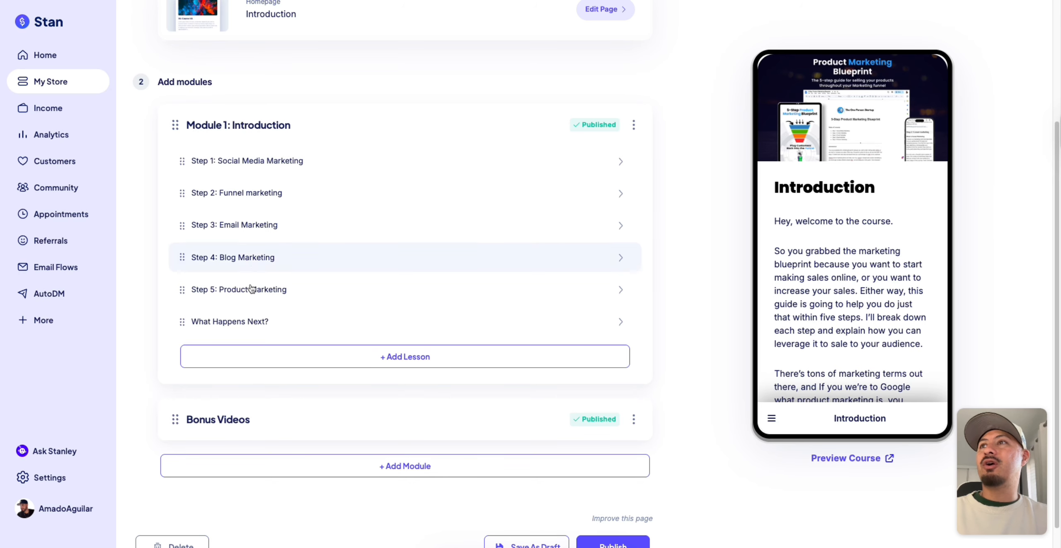
{"action": "scroll", "coordinate": [244, 339], "scroll_direction": "down", "scroll_amount": 1}
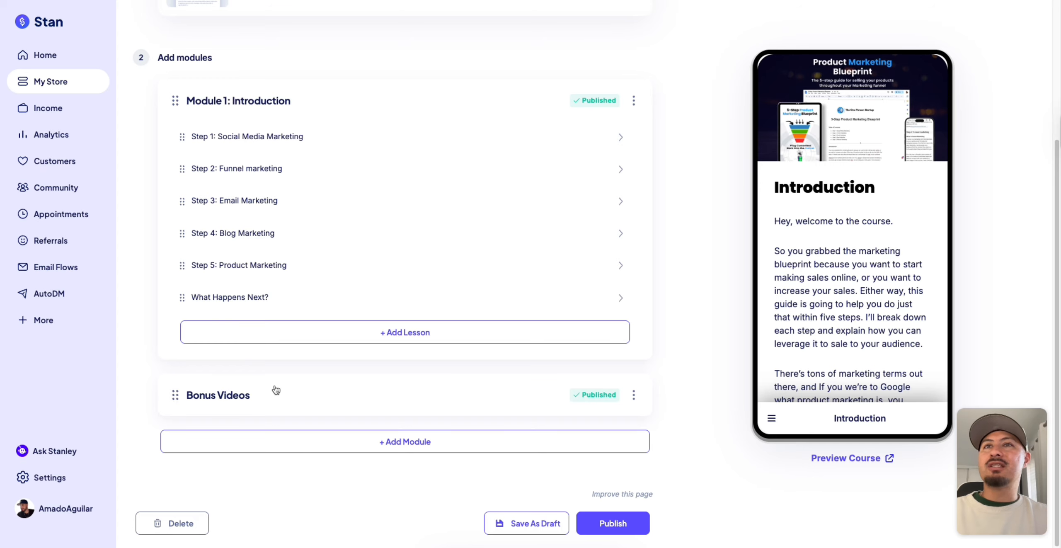
{"action": "scroll", "coordinate": [433, 386], "scroll_direction": "up", "scroll_amount": 3}
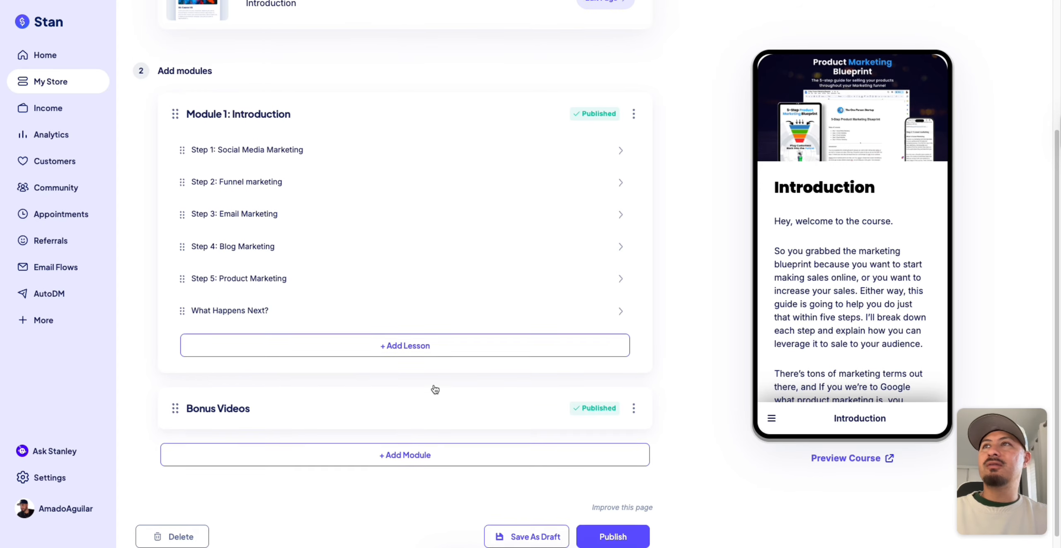
Step: Examine the Step 1: Social Media Marketing lesson's written content and how it appears in the phone preview
{"action": "left_click", "coordinate": [475, 219]}
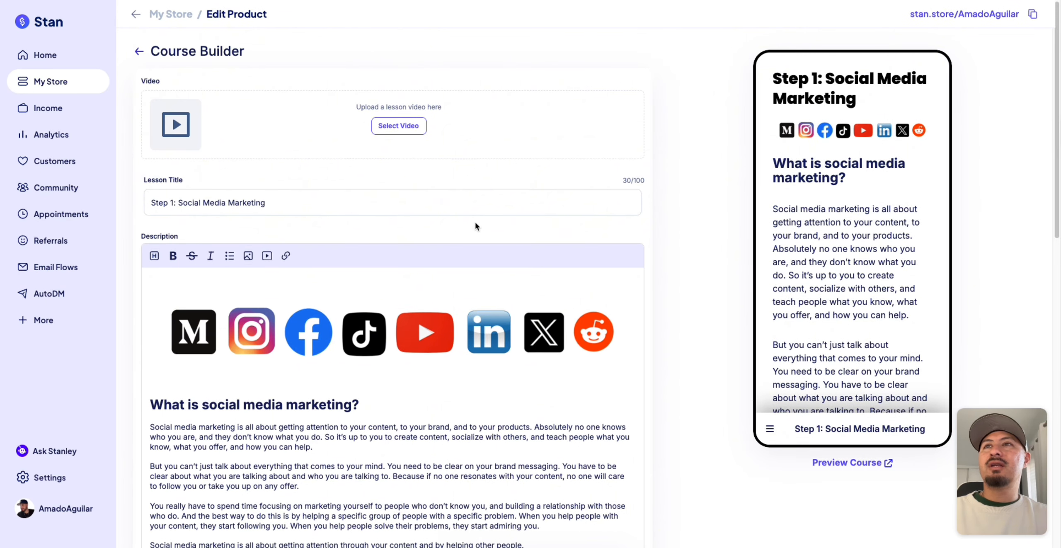
{"action": "scroll", "coordinate": [475, 226], "scroll_direction": "down", "scroll_amount": 10}
{"action": "scroll", "coordinate": [479, 222], "scroll_direction": "down", "scroll_amount": 2}
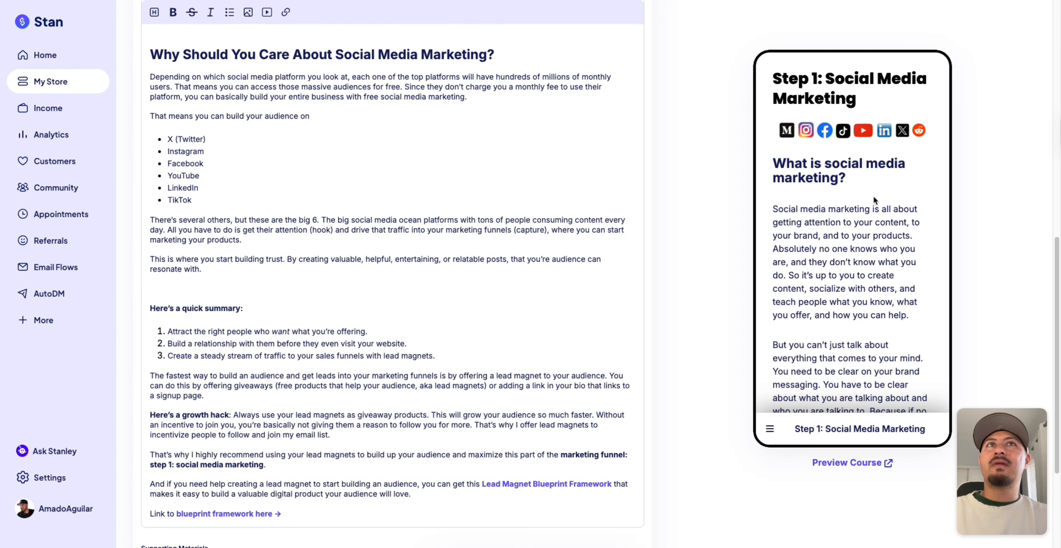
{"action": "scroll", "coordinate": [874, 196], "scroll_direction": "down", "scroll_amount": 7}
{"action": "scroll", "coordinate": [859, 216], "scroll_direction": "down", "scroll_amount": 12}
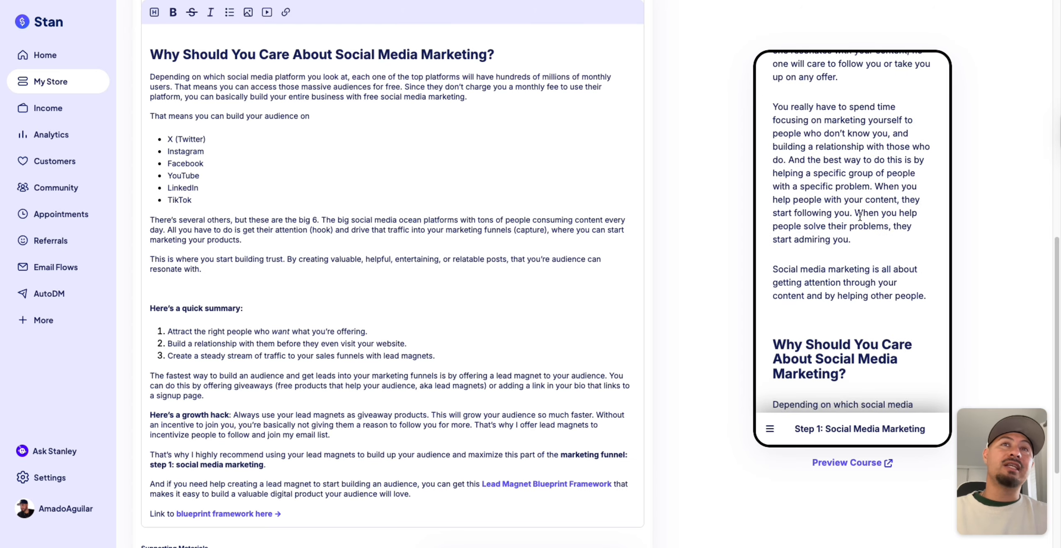
{"action": "scroll", "coordinate": [859, 216], "scroll_direction": "down", "scroll_amount": 2}
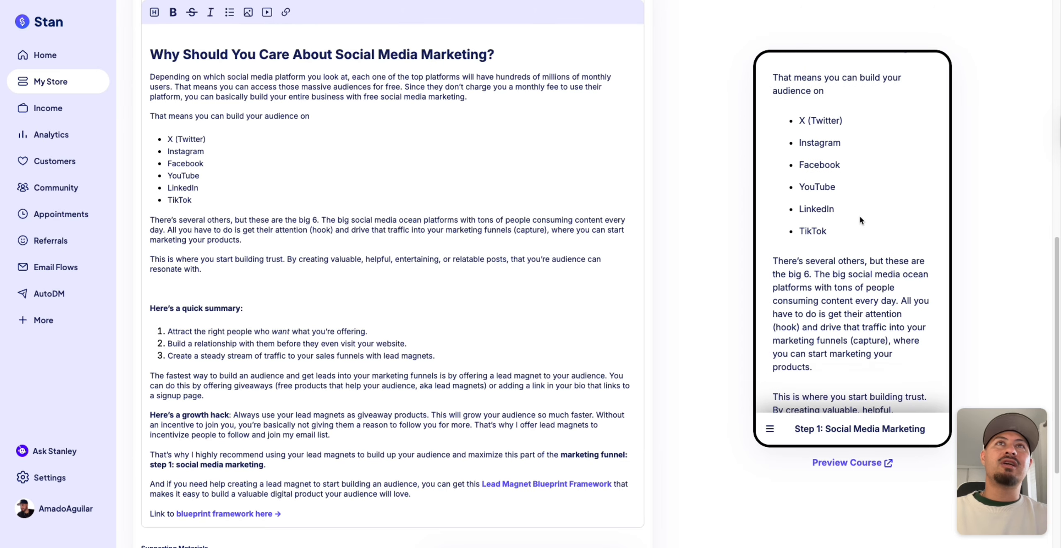
{"action": "scroll", "coordinate": [860, 207], "scroll_direction": "up", "scroll_amount": 4}
{"action": "scroll", "coordinate": [835, 178], "scroll_direction": "down", "scroll_amount": 1}
{"action": "scroll", "coordinate": [836, 187], "scroll_direction": "down", "scroll_amount": 7}
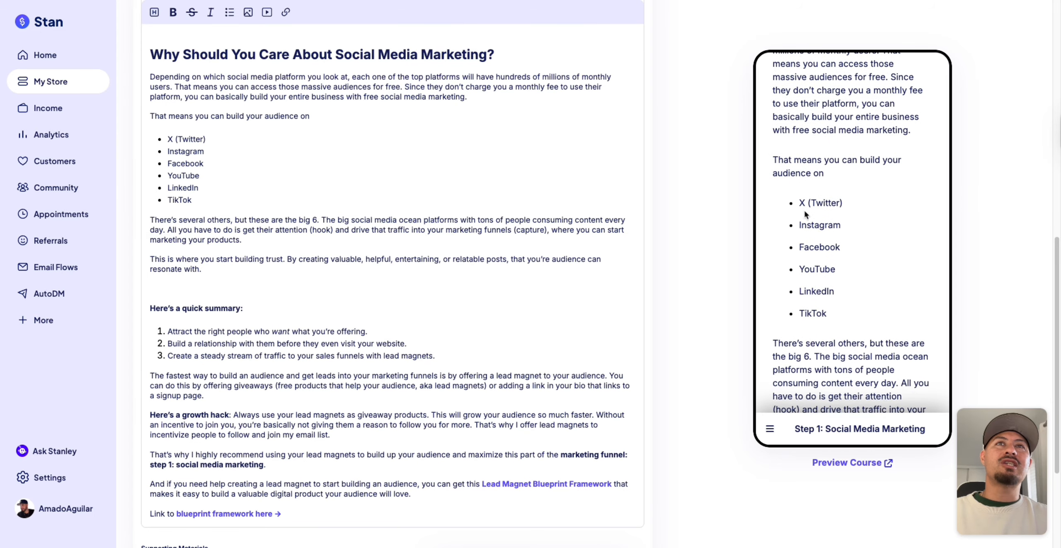
Step: Read the rest of the Step 1: Social Media Marketing lesson in the phone preview, down to its closing summary and growth hack
{"action": "scroll", "coordinate": [810, 264], "scroll_direction": "down", "scroll_amount": 12}
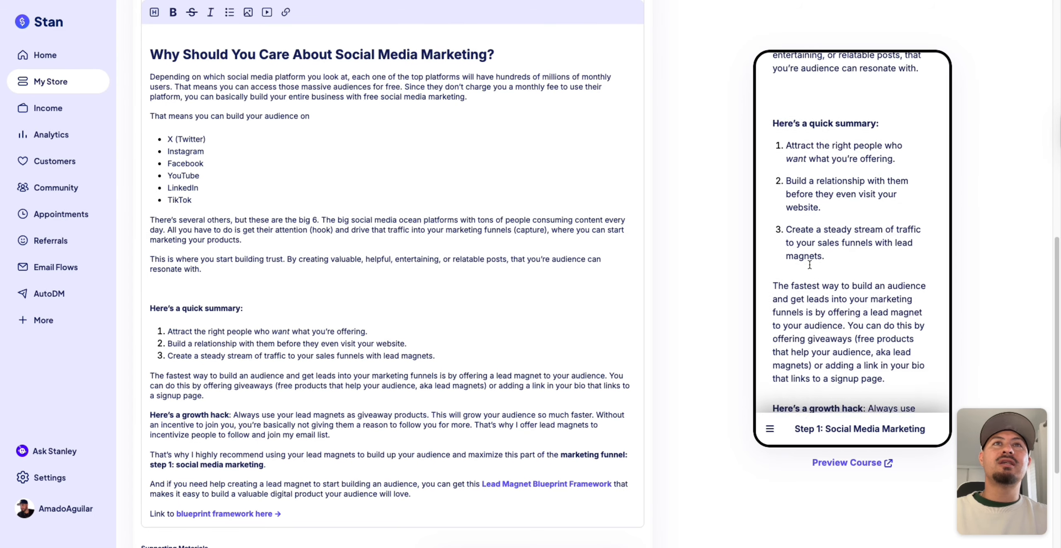
{"action": "scroll", "coordinate": [810, 268], "scroll_direction": "up", "scroll_amount": 20}
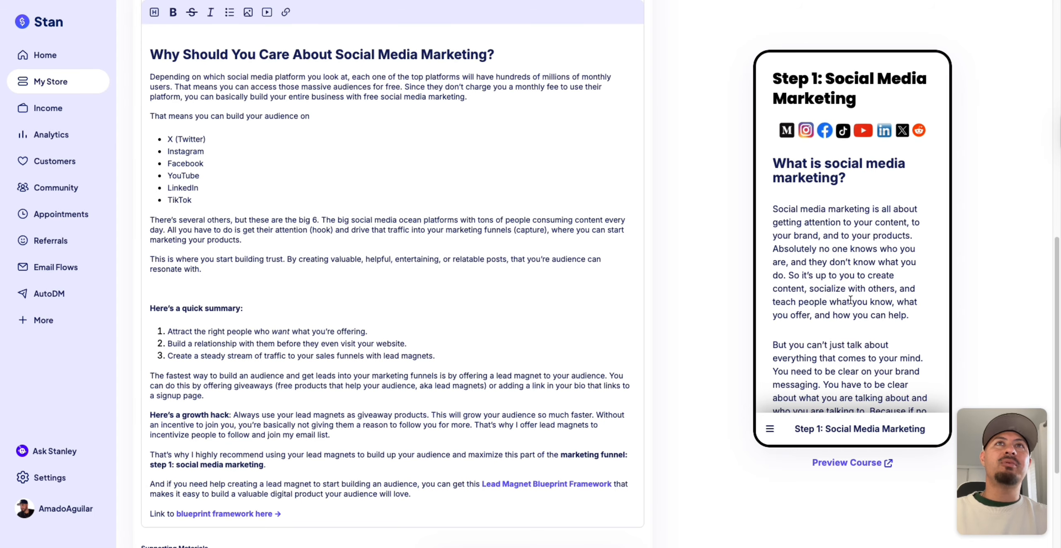
{"action": "scroll", "coordinate": [862, 398], "scroll_direction": "down", "scroll_amount": 20}
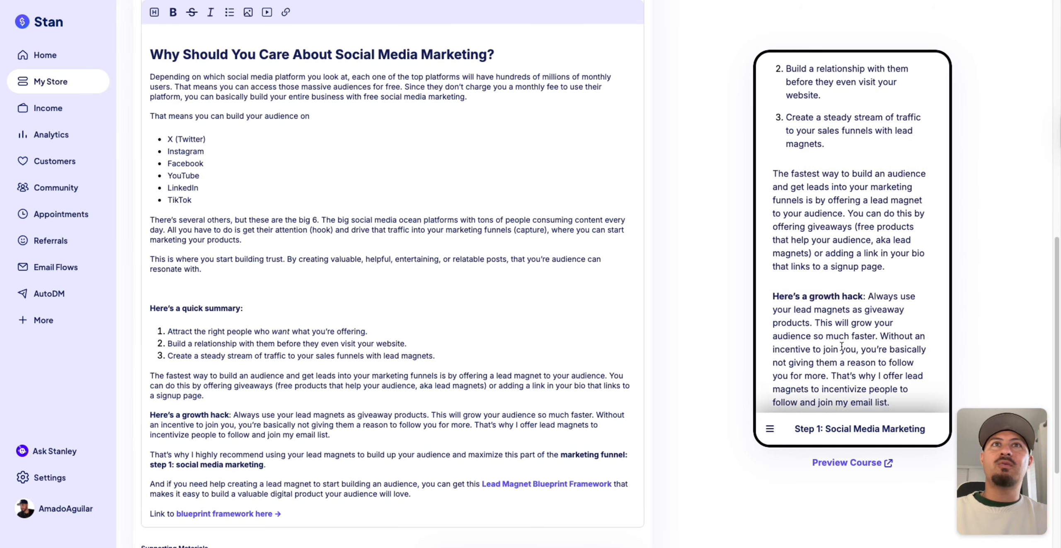
Step: Advance the phone preview to the Step 2: Funnel marketing lesson and read it through to the end
{"action": "left_click", "coordinate": [904, 251]}
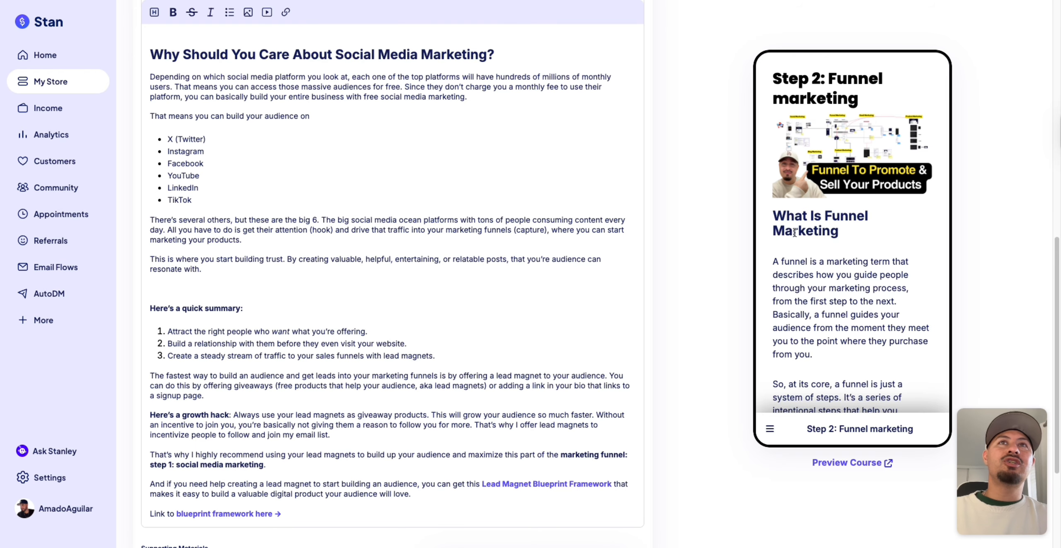
{"action": "scroll", "coordinate": [821, 247], "scroll_direction": "down", "scroll_amount": 3}
{"action": "scroll", "coordinate": [821, 244], "scroll_direction": "down", "scroll_amount": 8}
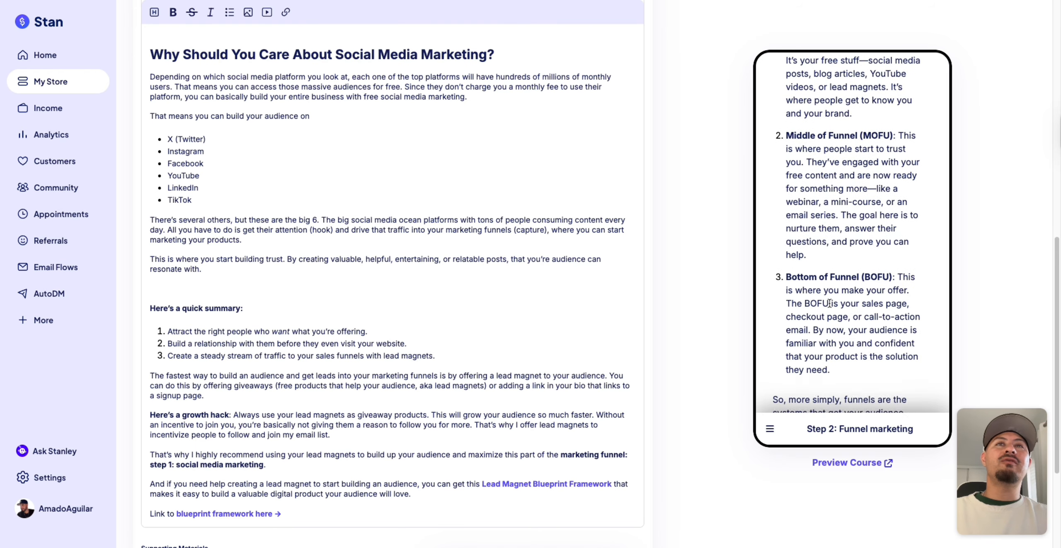
{"action": "scroll", "coordinate": [830, 309], "scroll_direction": "down", "scroll_amount": 15}
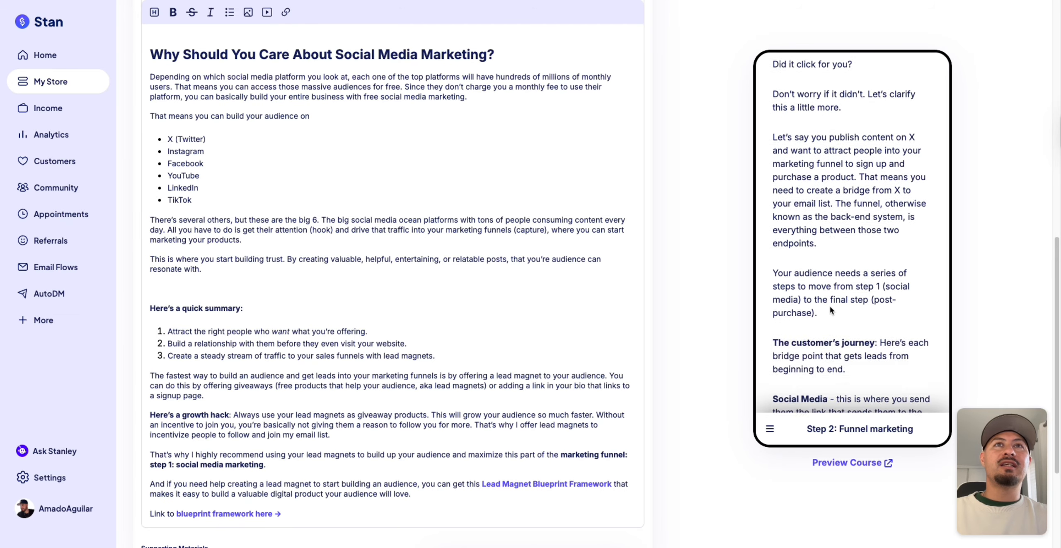
{"action": "scroll", "coordinate": [830, 308], "scroll_direction": "down", "scroll_amount": 12}
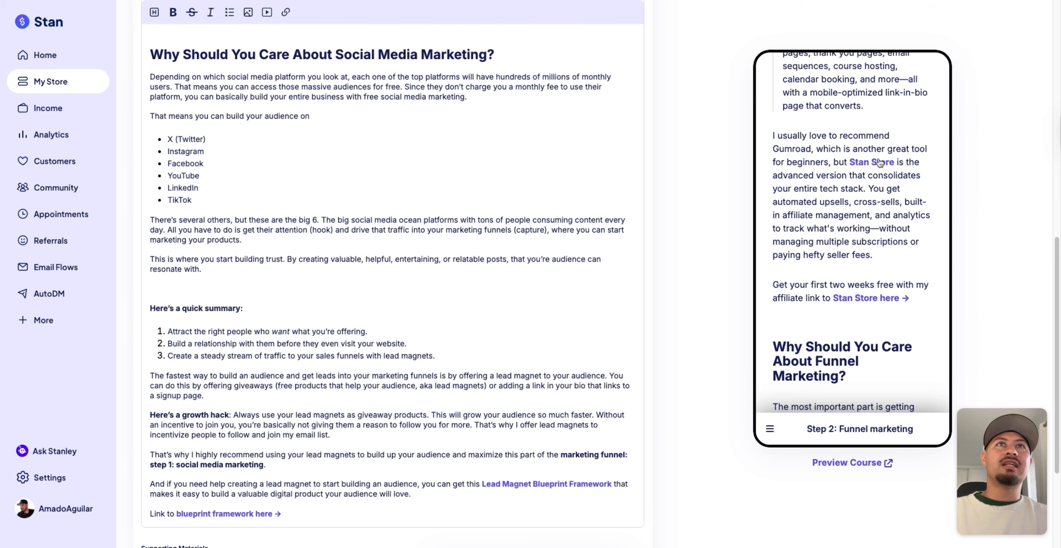
{"action": "scroll", "coordinate": [864, 224], "scroll_direction": "down", "scroll_amount": 6}
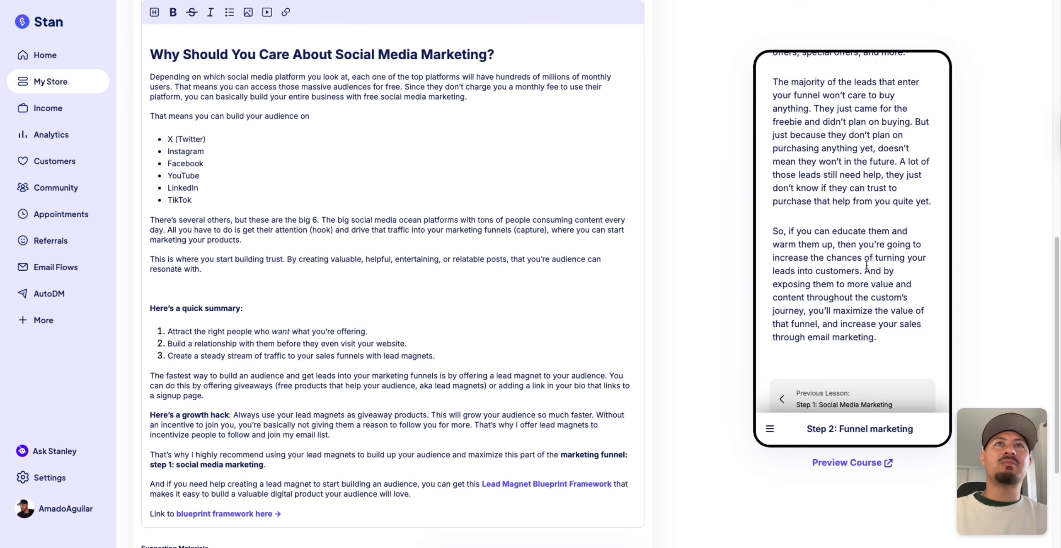
Step: Advance the phone preview to the Step 3: Email Marketing lesson and skim its content
{"action": "left_click", "coordinate": [897, 272]}
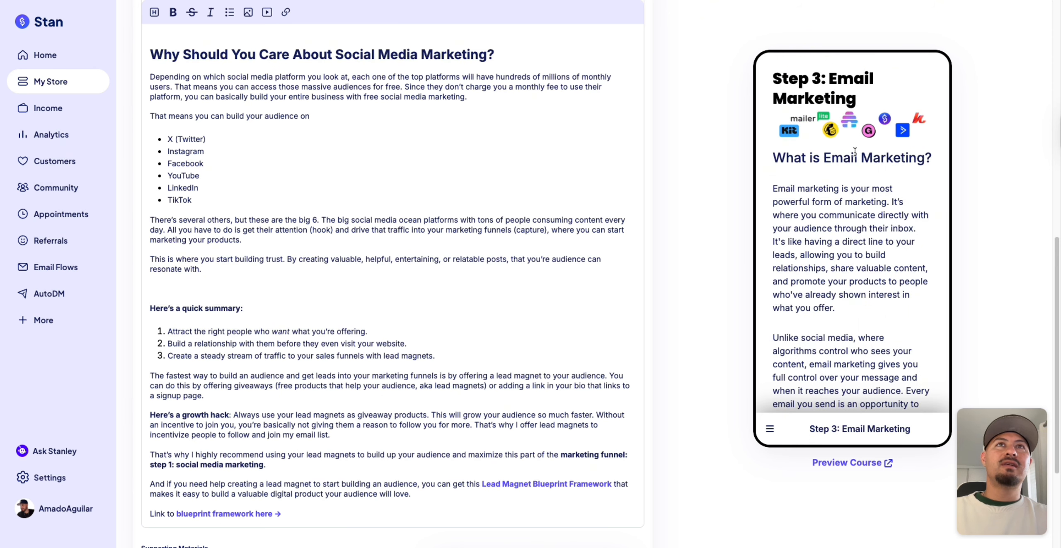
{"action": "scroll", "coordinate": [837, 162], "scroll_direction": "down", "scroll_amount": 10}
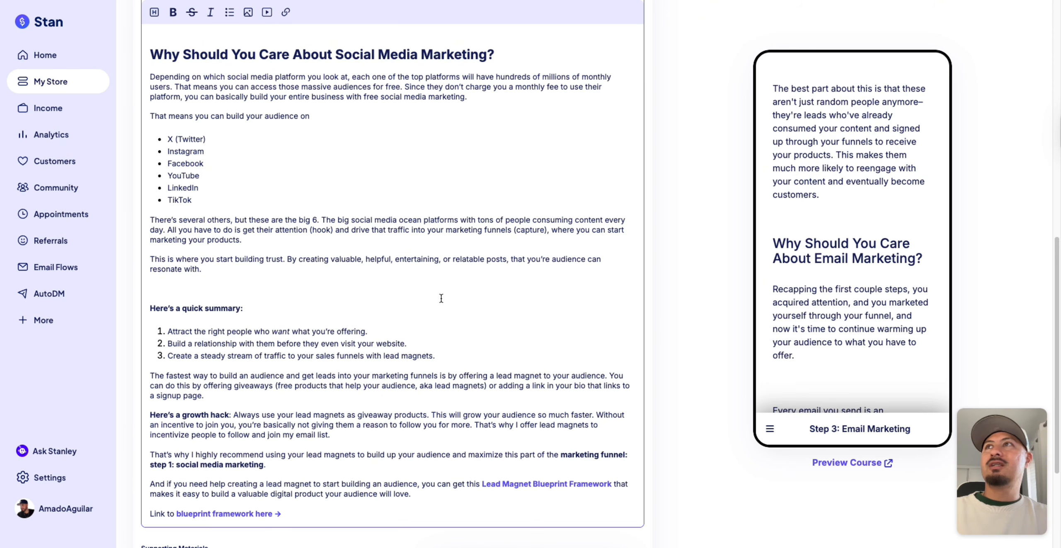
{"action": "scroll", "coordinate": [818, 286], "scroll_direction": "down", "scroll_amount": 1}
{"action": "scroll", "coordinate": [658, 419], "scroll_direction": "up", "scroll_amount": 13}
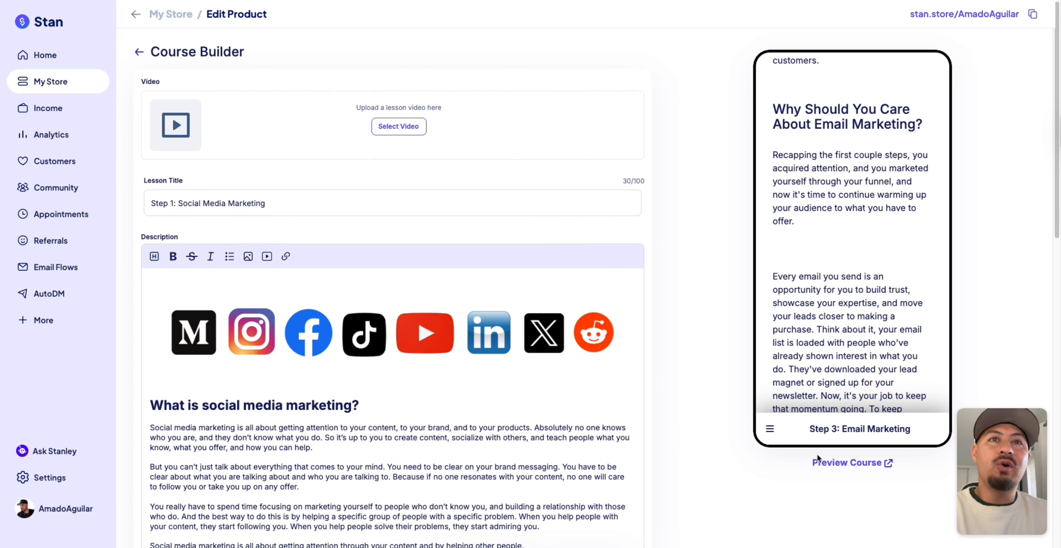
Step: Open the full-page course preview and read the Step 3: Email Marketing lesson as a student sees it
{"action": "left_click", "coordinate": [840, 465]}
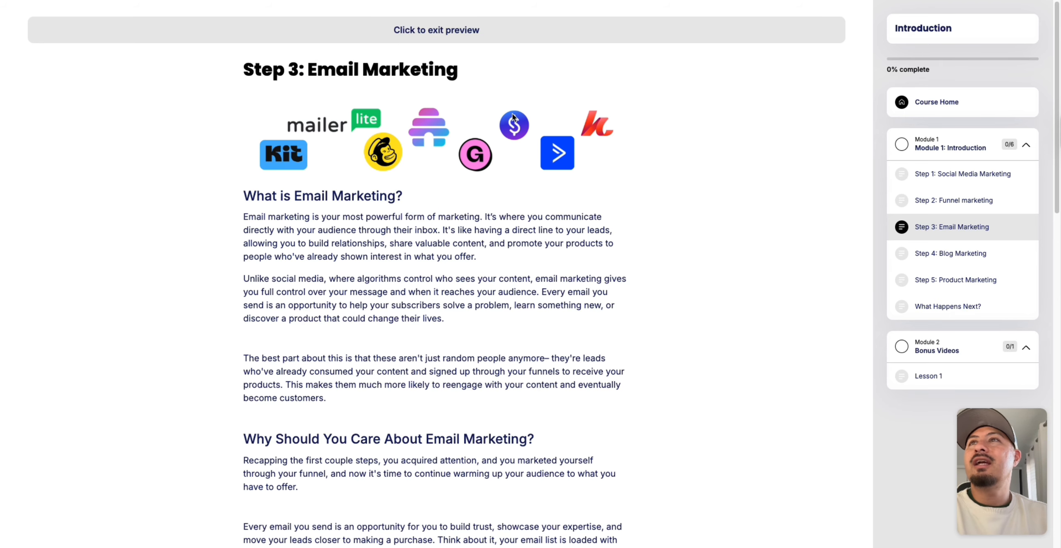
{"action": "scroll", "coordinate": [480, 267], "scroll_direction": "down", "scroll_amount": 2}
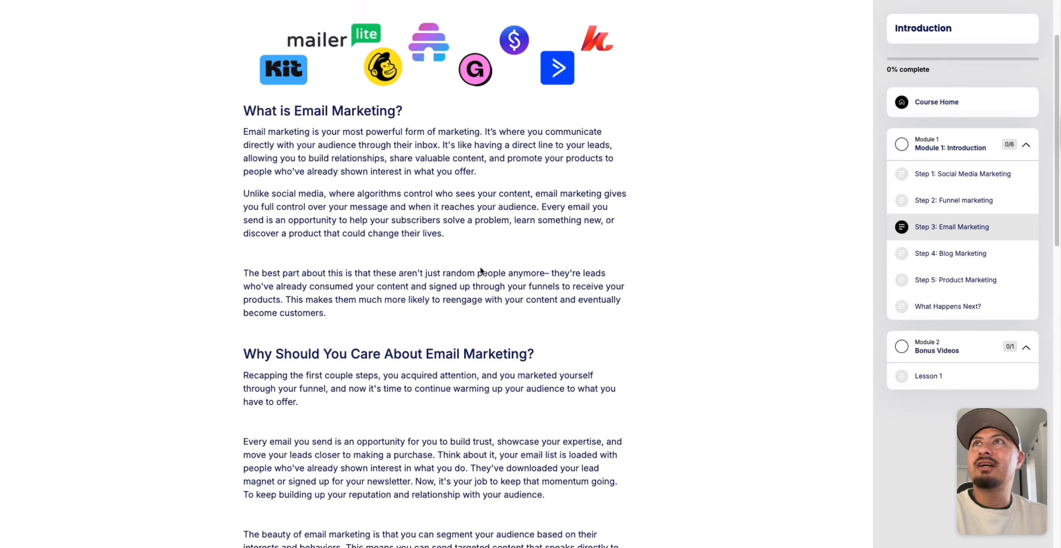
{"action": "scroll", "coordinate": [481, 271], "scroll_direction": "down", "scroll_amount": 3}
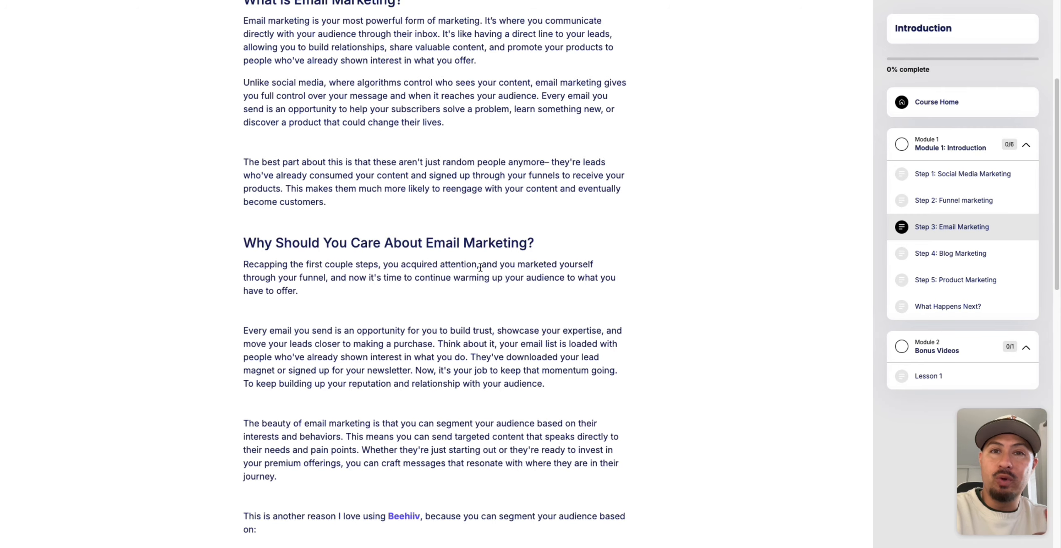
{"action": "scroll", "coordinate": [479, 267], "scroll_direction": "down", "scroll_amount": 1}
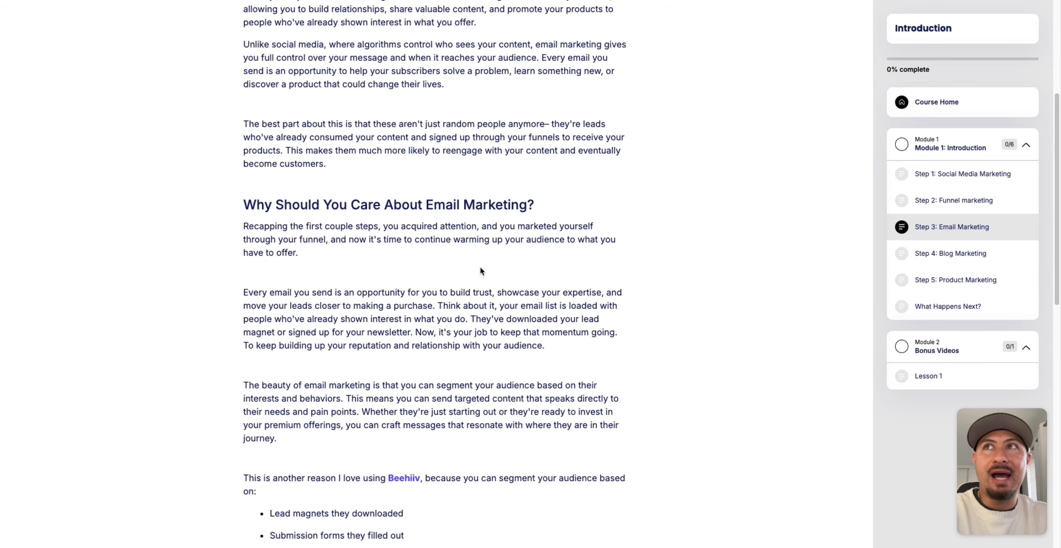
{"action": "scroll", "coordinate": [480, 270], "scroll_direction": "down", "scroll_amount": 1}
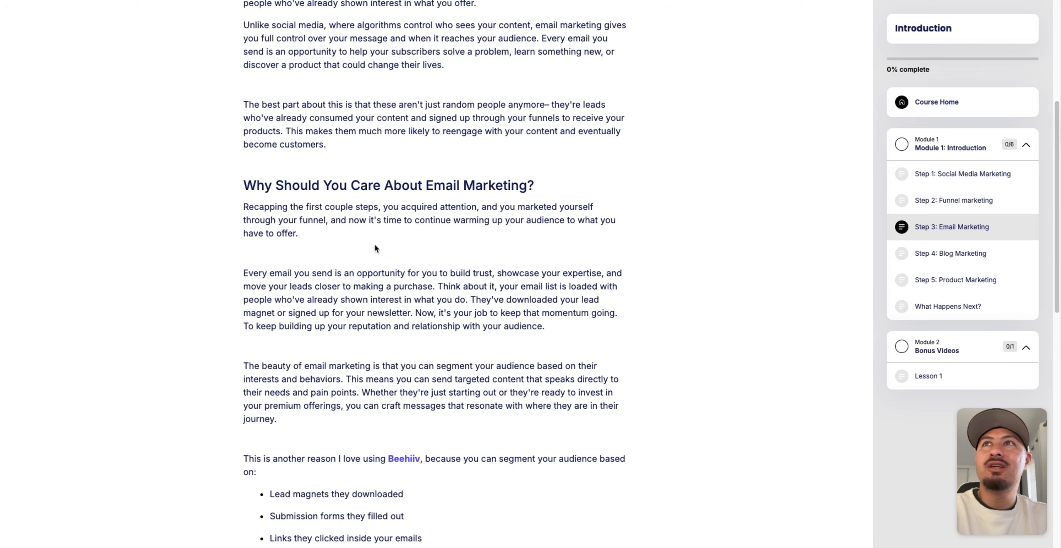
{"action": "scroll", "coordinate": [374, 246], "scroll_direction": "down", "scroll_amount": 3}
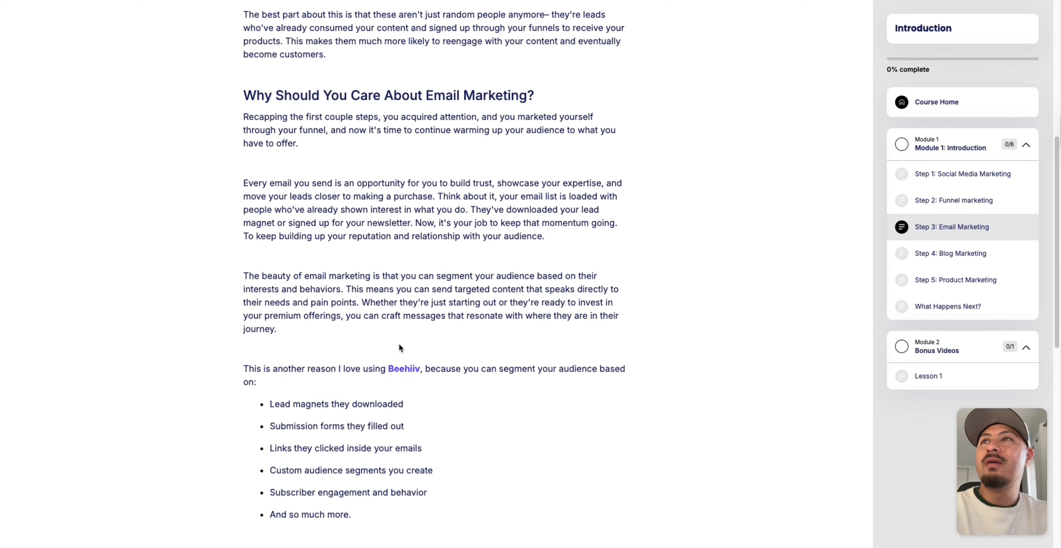
{"action": "scroll", "coordinate": [399, 343], "scroll_direction": "down", "scroll_amount": 4}
{"action": "scroll", "coordinate": [398, 344], "scroll_direction": "down", "scroll_amount": 12}
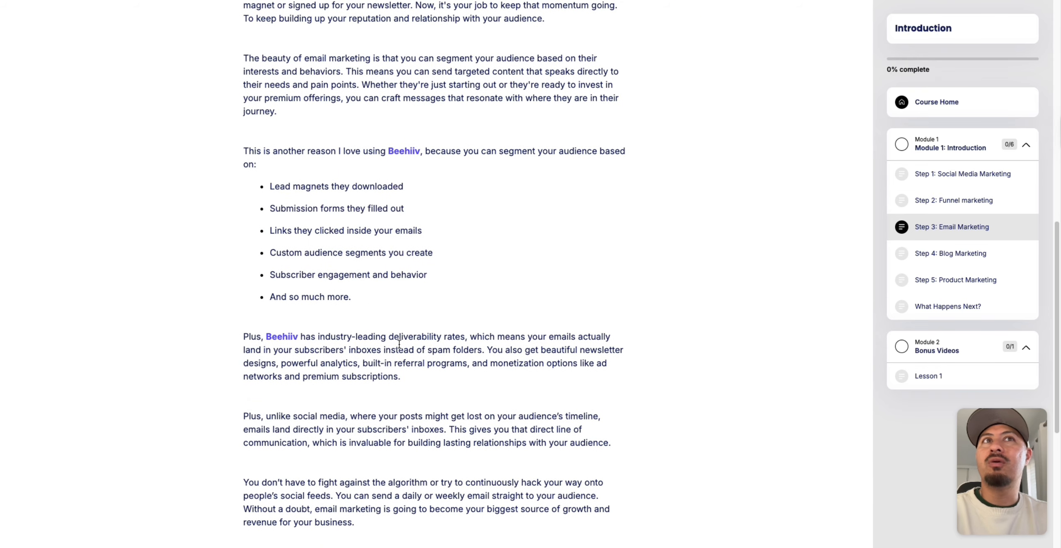
{"action": "left_click", "coordinate": [597, 420]}
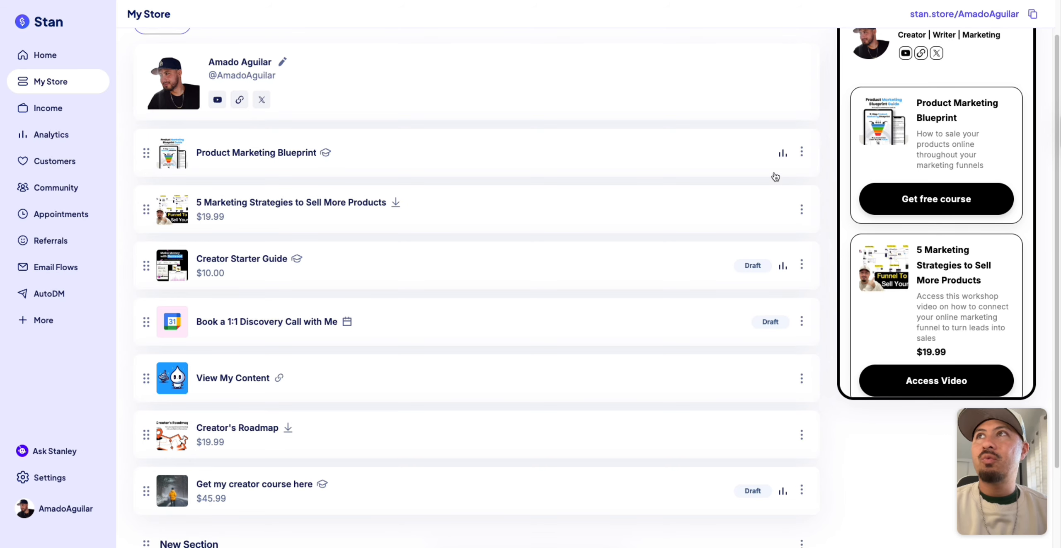
Step: Review the Product Marketing Blueprint's course analytics and users, and check the default email to course users without sending it
{"action": "left_click", "coordinate": [785, 152]}
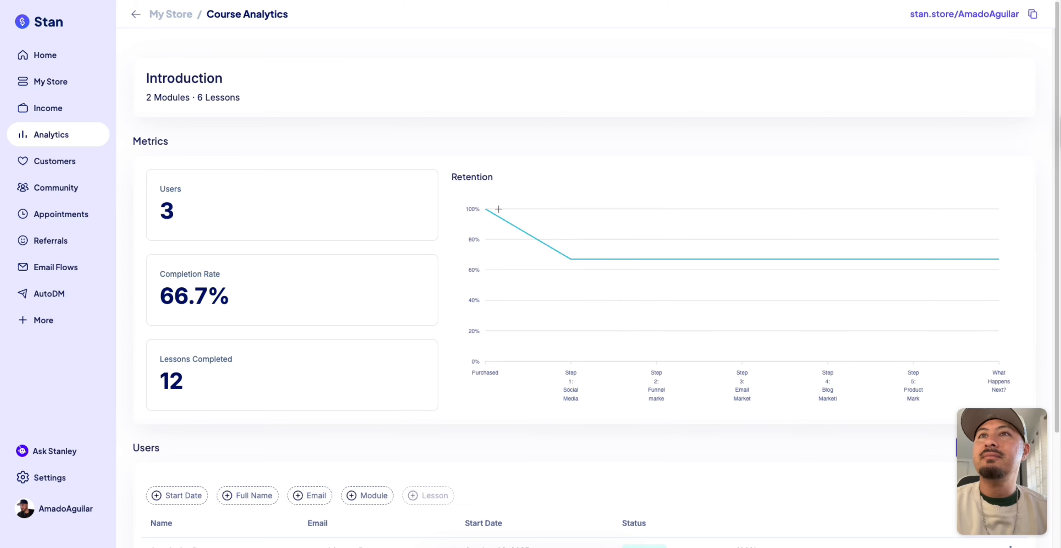
{"action": "mouse_move", "coordinate": [535, 223]}
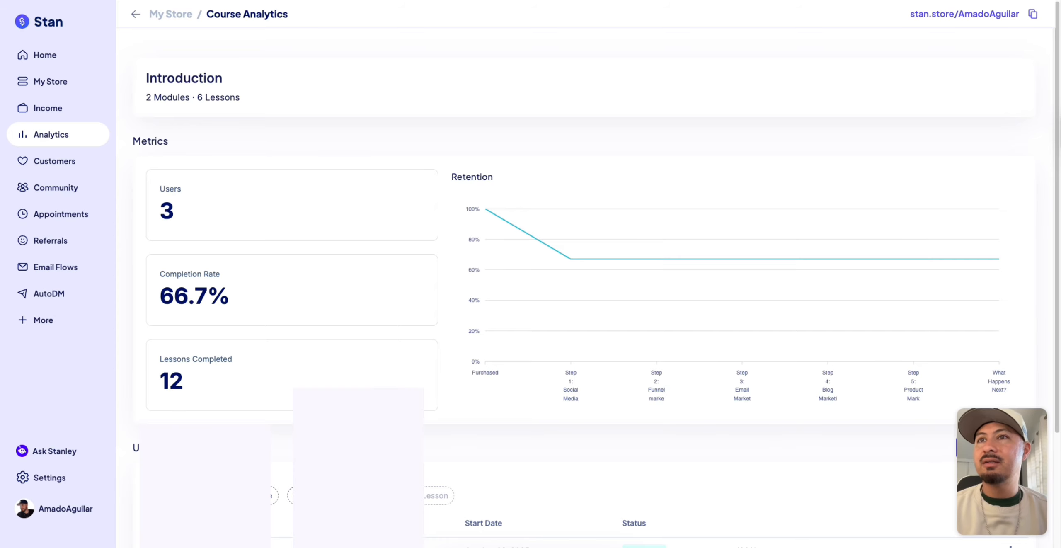
{"action": "scroll", "coordinate": [326, 465], "scroll_direction": "down", "scroll_amount": 4}
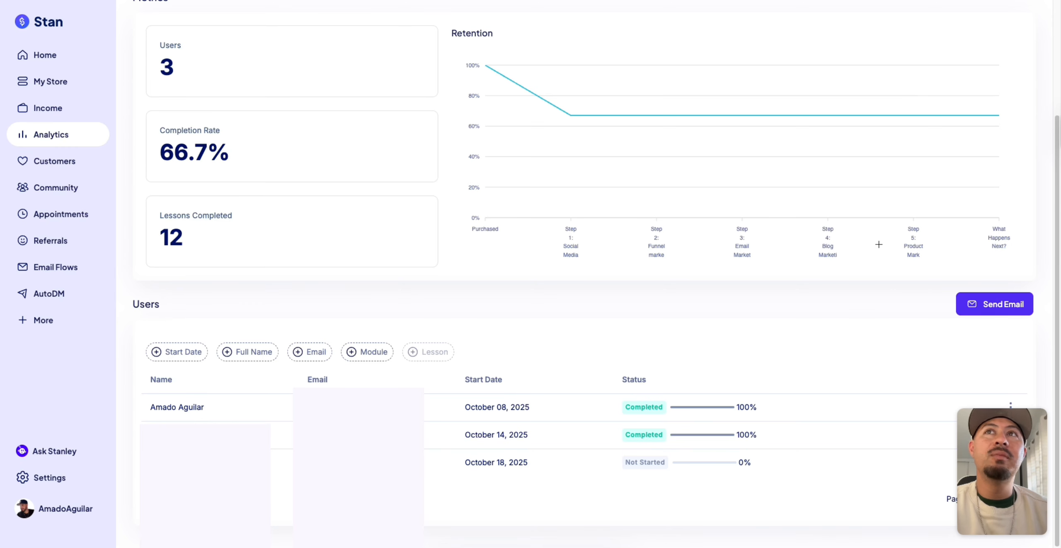
{"action": "left_click", "coordinate": [1007, 306]}
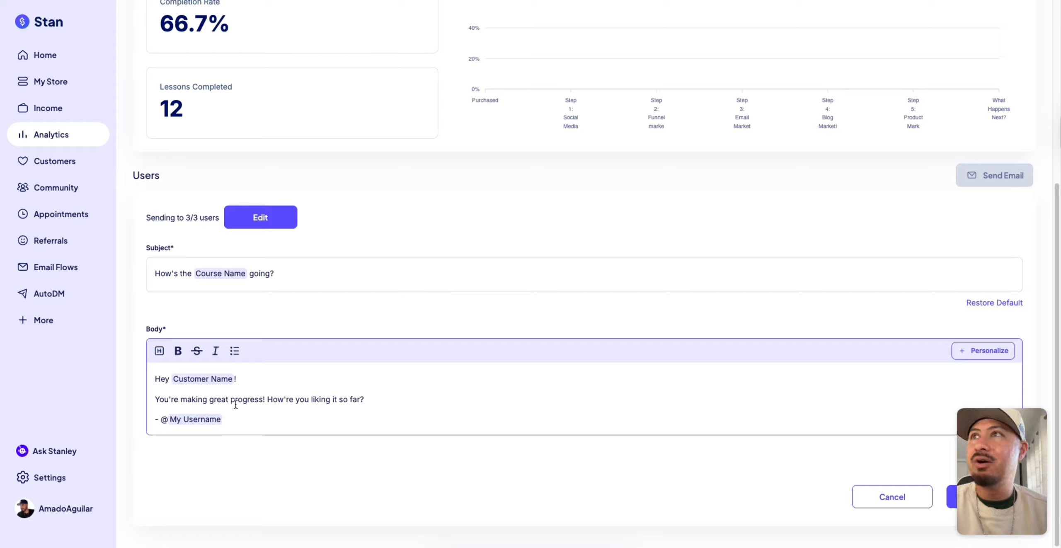
{"action": "left_click", "coordinate": [884, 499]}
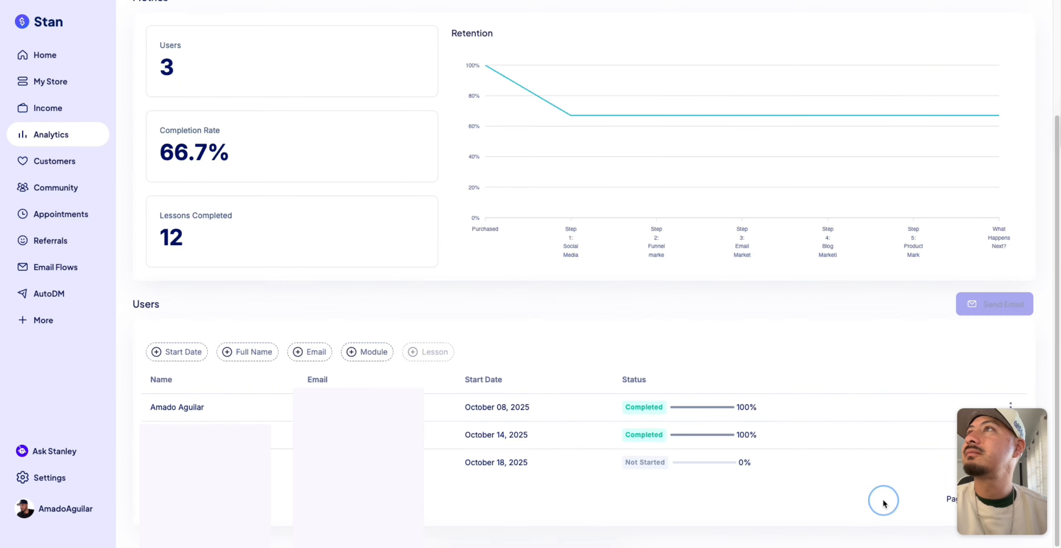
Step: Check the customer list, and browse the community page's posts and its countdown, about, webinar and link sections
{"action": "left_click", "coordinate": [36, 163]}
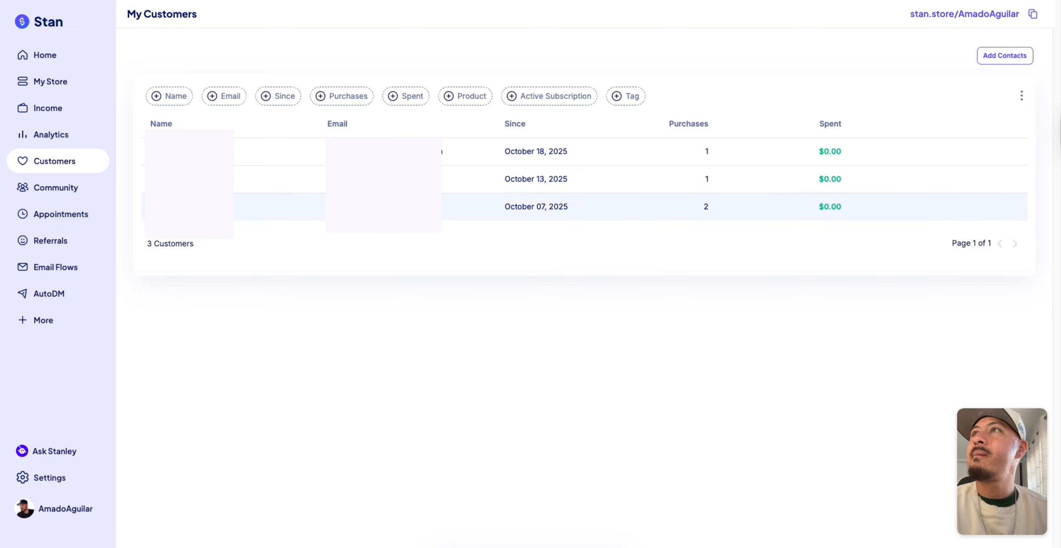
{"action": "left_click", "coordinate": [58, 196]}
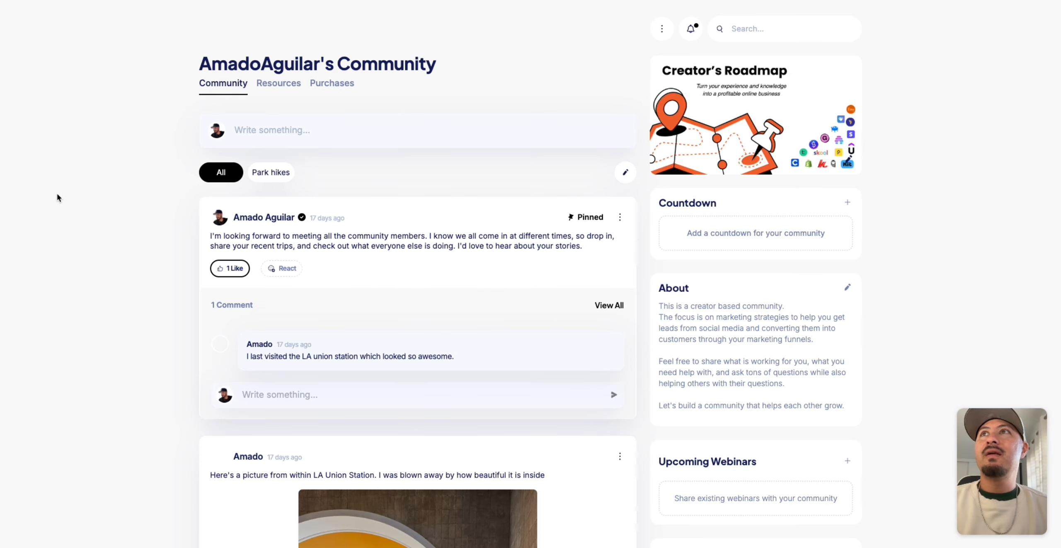
{"action": "scroll", "coordinate": [56, 201], "scroll_direction": "down", "scroll_amount": 1}
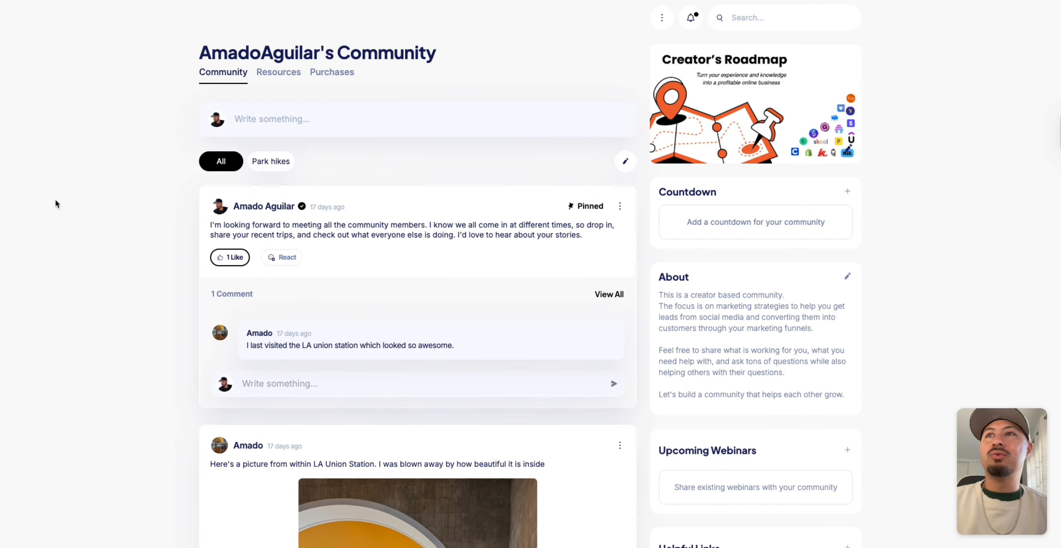
{"action": "scroll", "coordinate": [74, 212], "scroll_direction": "down", "scroll_amount": 6}
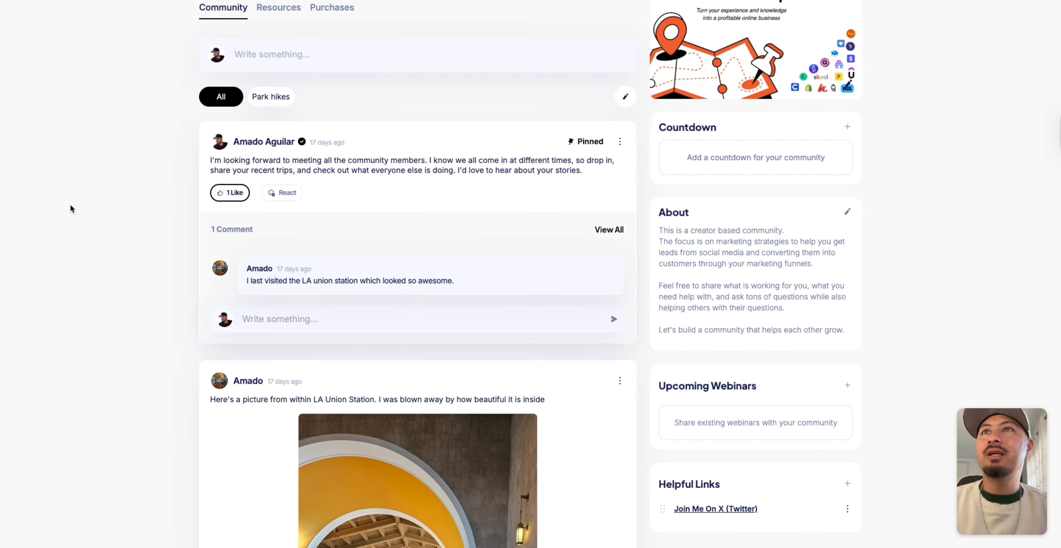
{"action": "scroll", "coordinate": [596, 347], "scroll_direction": "down", "scroll_amount": 6}
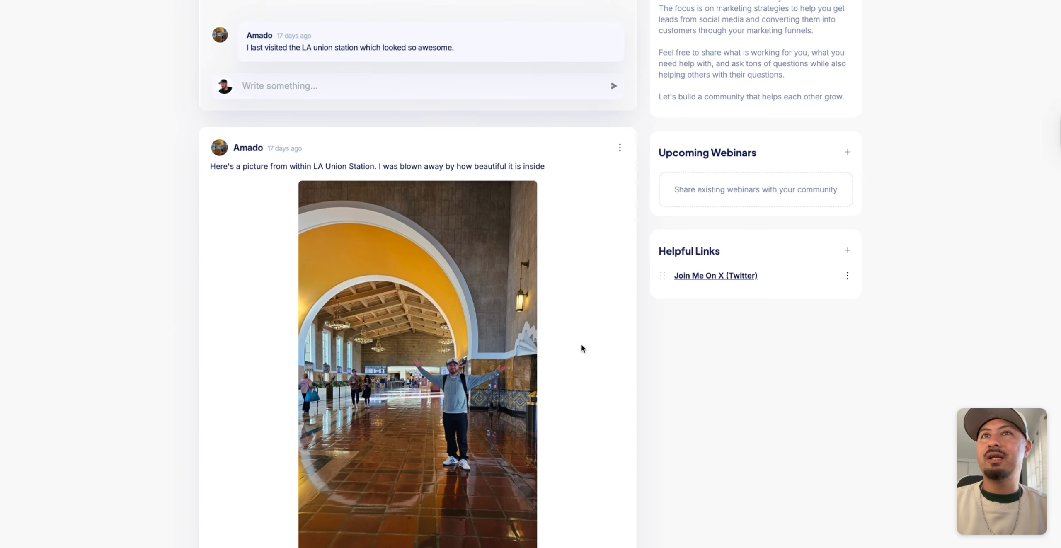
{"action": "scroll", "coordinate": [579, 350], "scroll_direction": "down", "scroll_amount": 2}
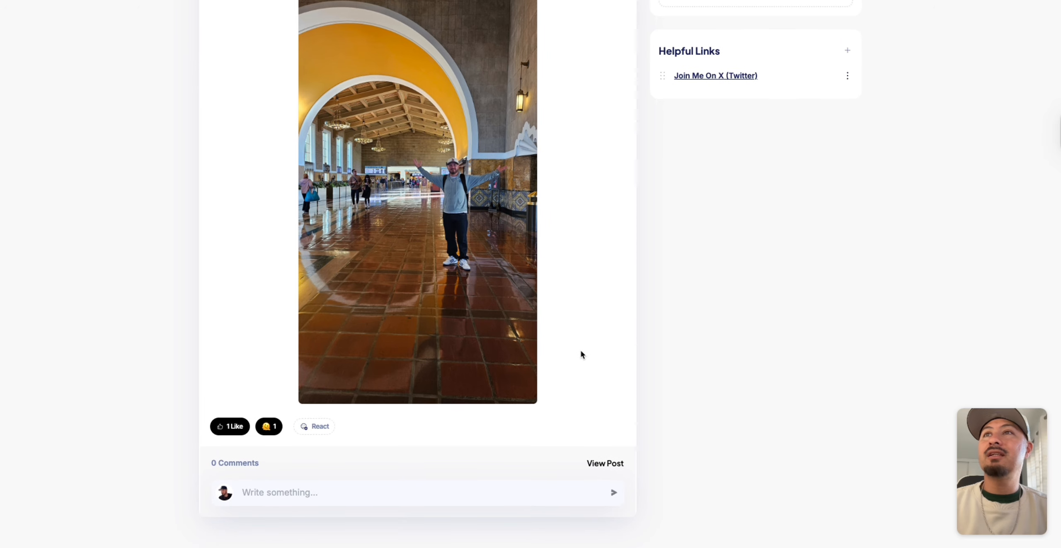
{"action": "scroll", "coordinate": [551, 323], "scroll_direction": "up", "scroll_amount": 5}
{"action": "scroll", "coordinate": [538, 284], "scroll_direction": "up", "scroll_amount": 2}
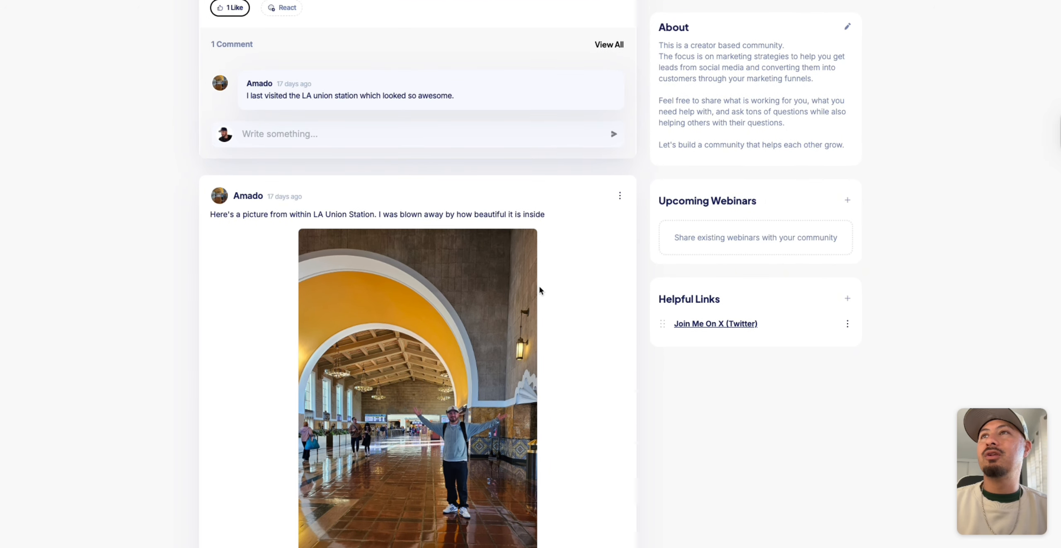
{"action": "scroll", "coordinate": [401, 296], "scroll_direction": "up", "scroll_amount": 6}
{"action": "scroll", "coordinate": [340, 286], "scroll_direction": "up", "scroll_amount": 1}
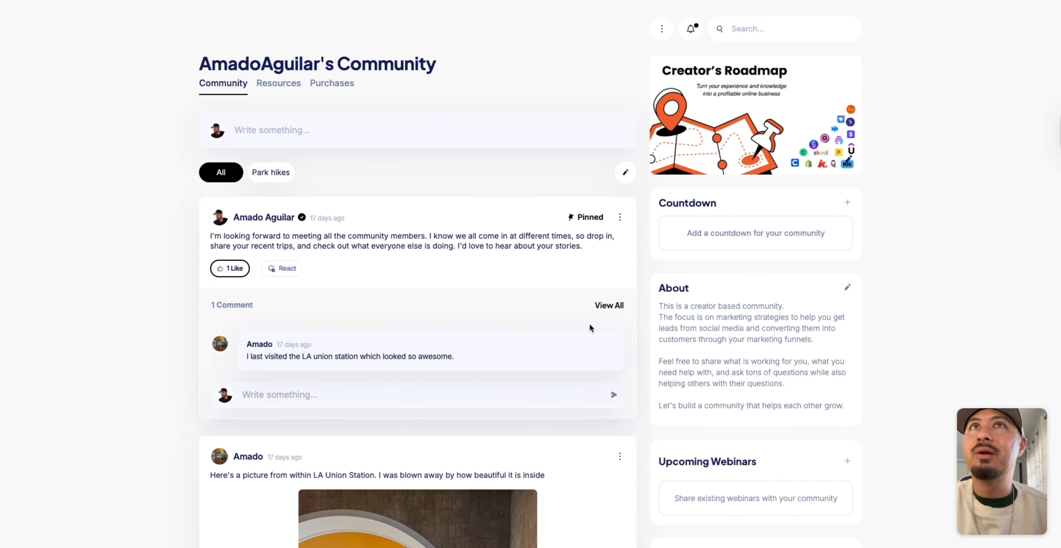
Step: Open the community's new post composer and check its category choices without posting anything
{"action": "left_click", "coordinate": [297, 132]}
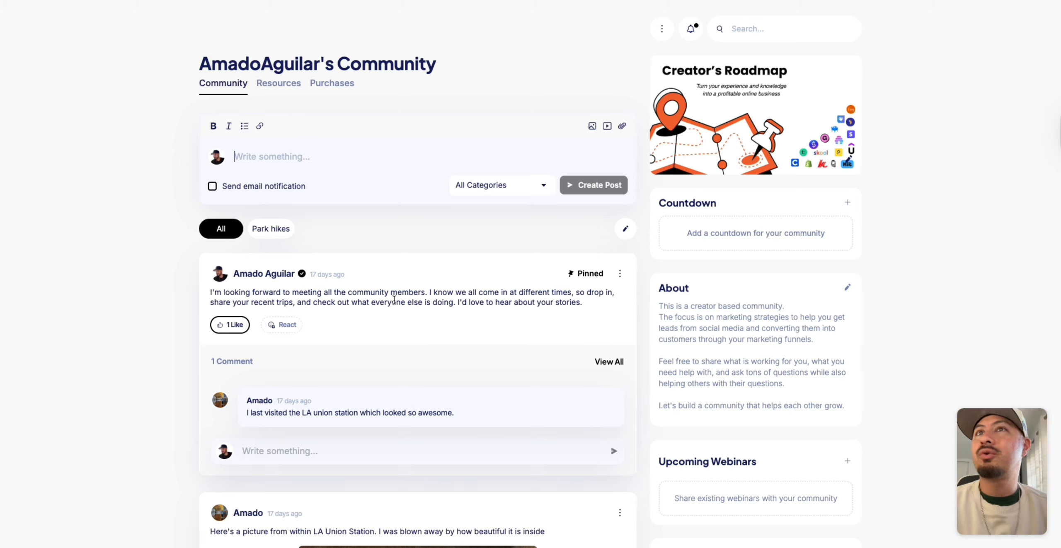
{"action": "scroll", "coordinate": [609, 284], "scroll_direction": "down", "scroll_amount": 1}
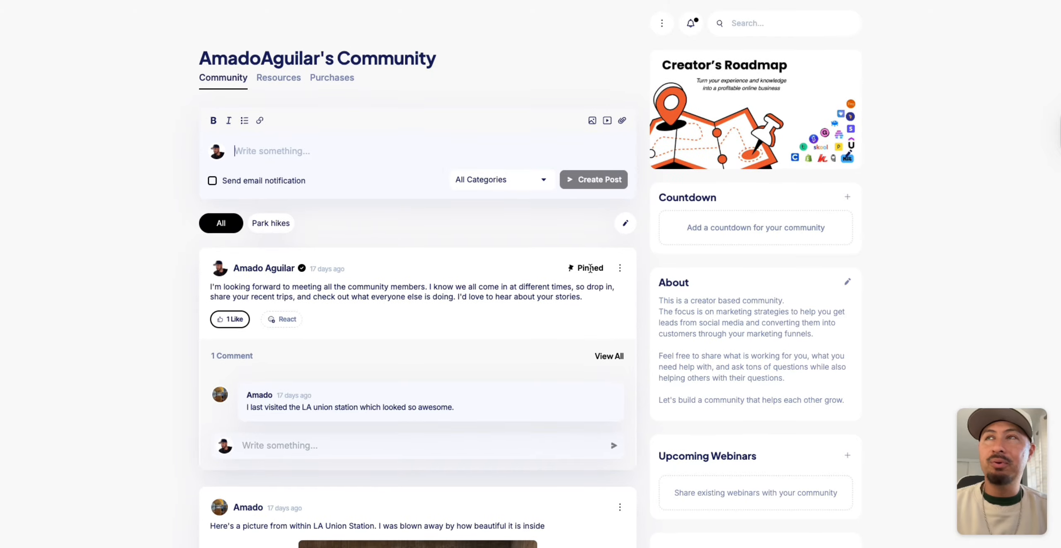
{"action": "scroll", "coordinate": [590, 269], "scroll_direction": "up", "scroll_amount": 1}
{"action": "left_click", "coordinate": [547, 189]}
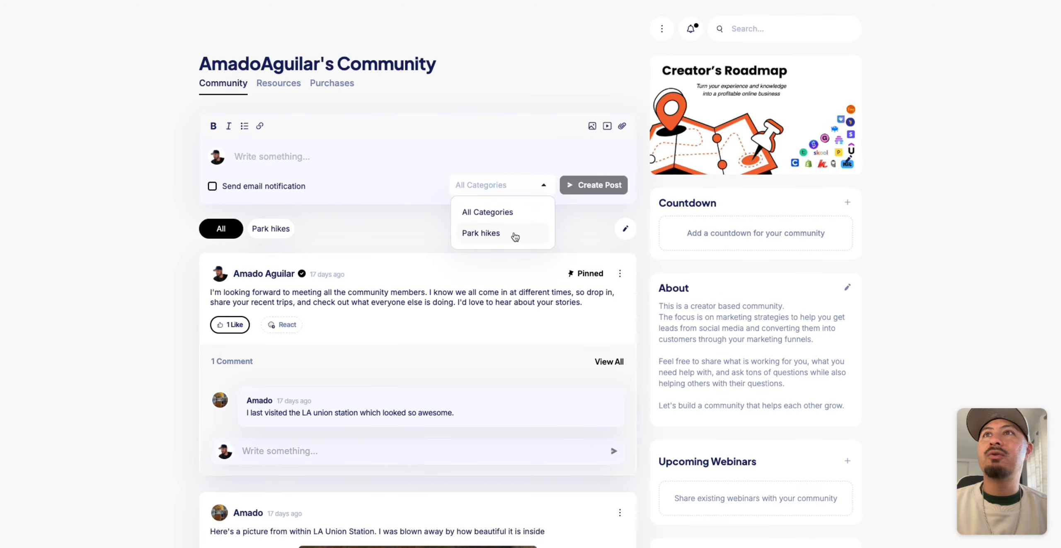
{"action": "left_click", "coordinate": [519, 153]}
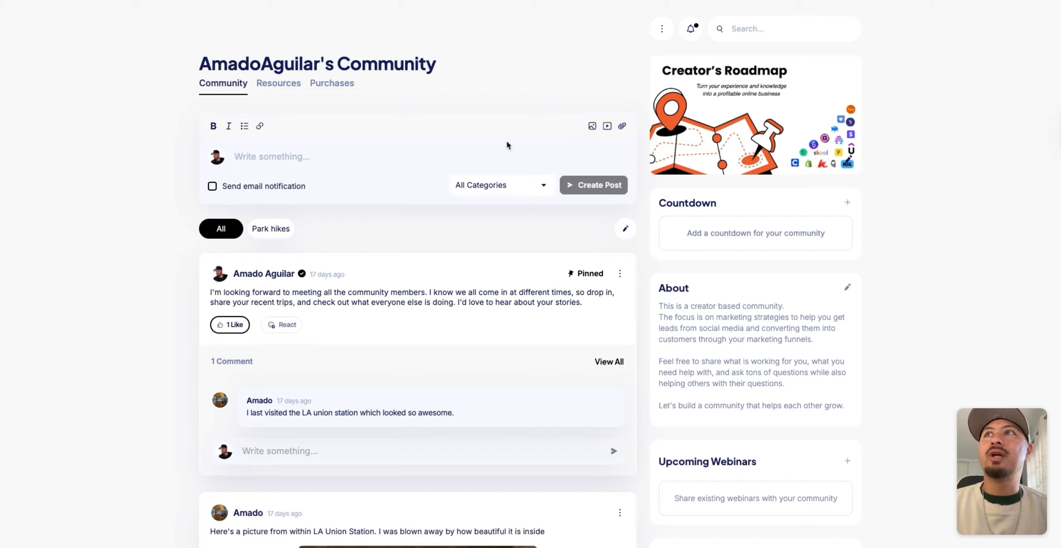
Step: Browse the community's Resources page and the product cards on its Purchases page
{"action": "left_click", "coordinate": [278, 85]}
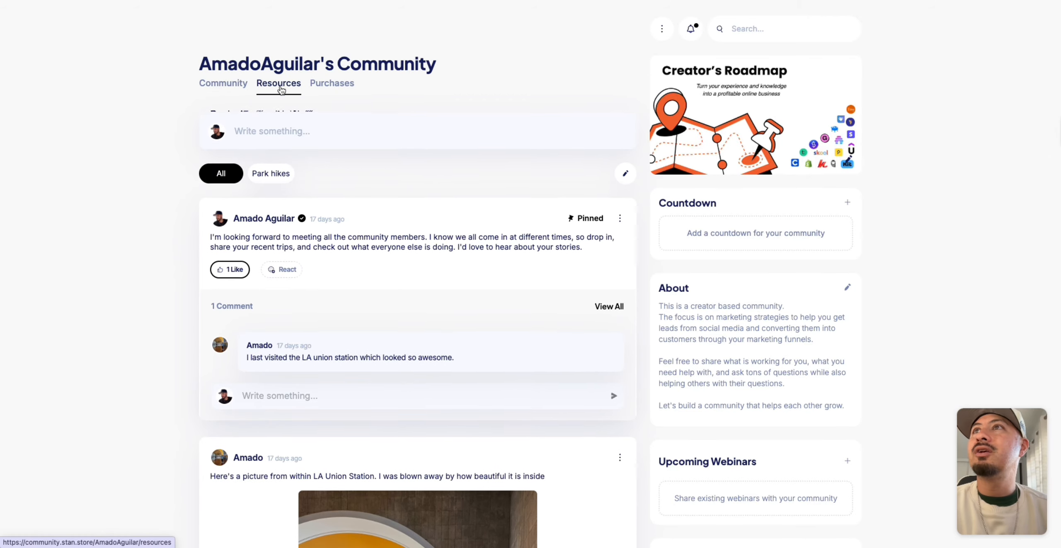
{"action": "scroll", "coordinate": [366, 281], "scroll_direction": "down", "scroll_amount": 2}
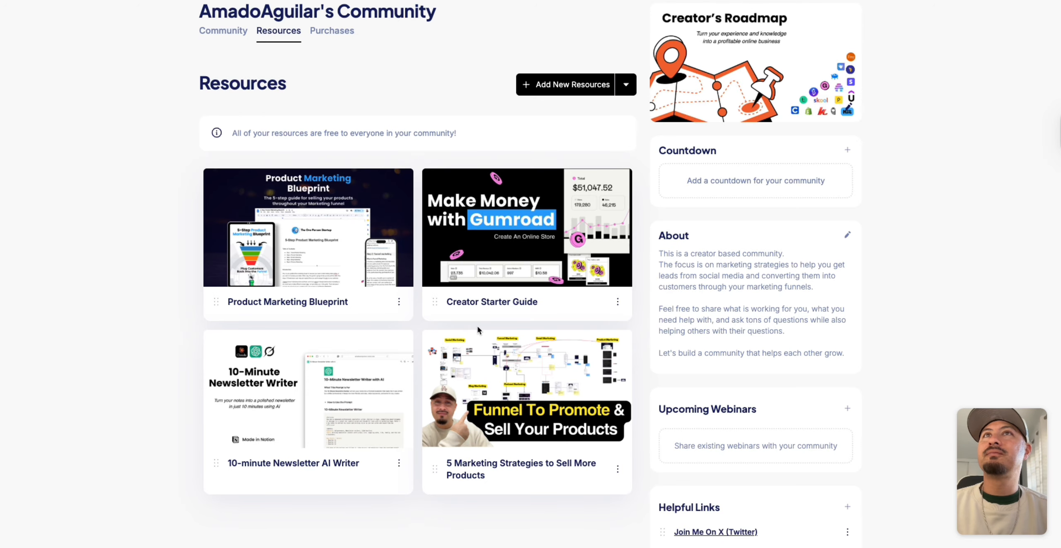
{"action": "scroll", "coordinate": [337, 89], "scroll_direction": "up", "scroll_amount": 2}
{"action": "left_click", "coordinate": [337, 88]}
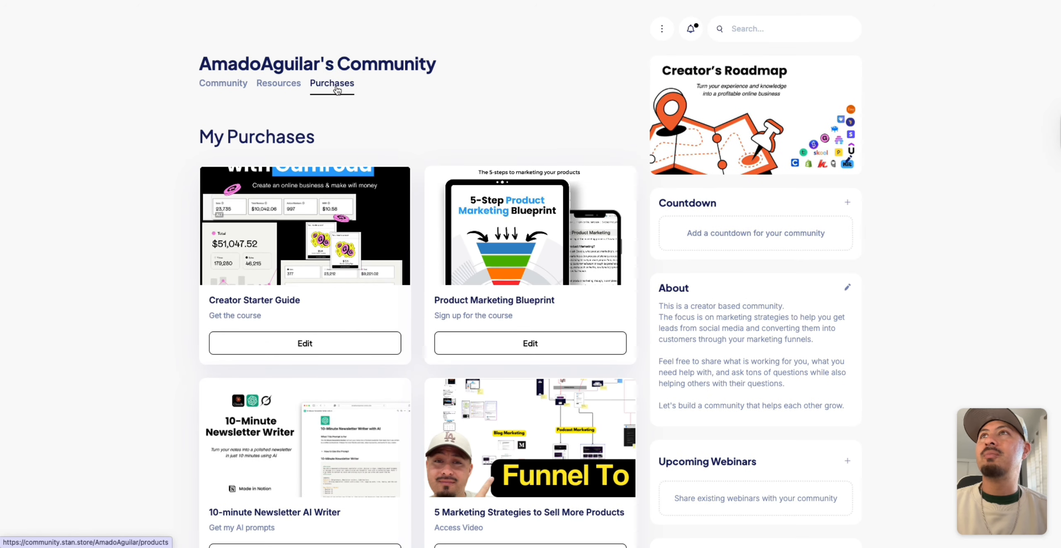
{"action": "scroll", "coordinate": [340, 97], "scroll_direction": "down", "scroll_amount": 1}
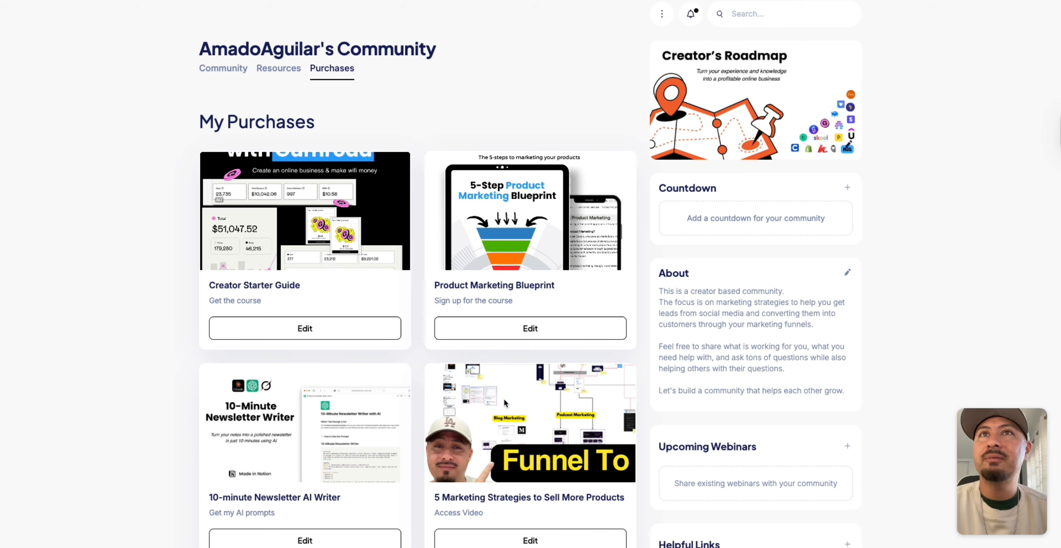
{"action": "scroll", "coordinate": [727, 163], "scroll_direction": "down", "scroll_amount": 2}
{"action": "scroll", "coordinate": [725, 174], "scroll_direction": "up", "scroll_amount": 1}
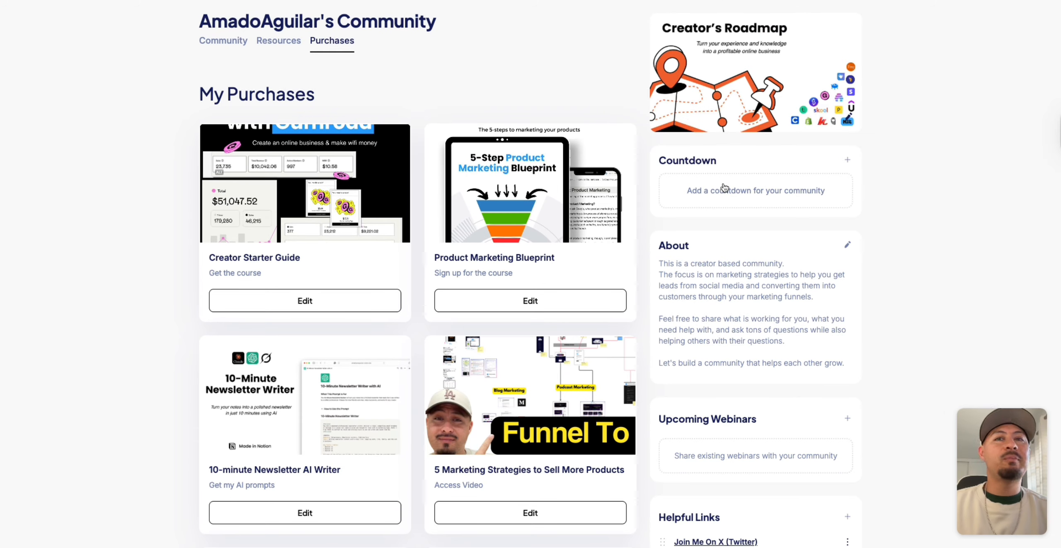
{"action": "scroll", "coordinate": [723, 188], "scroll_direction": "down", "scroll_amount": 5}
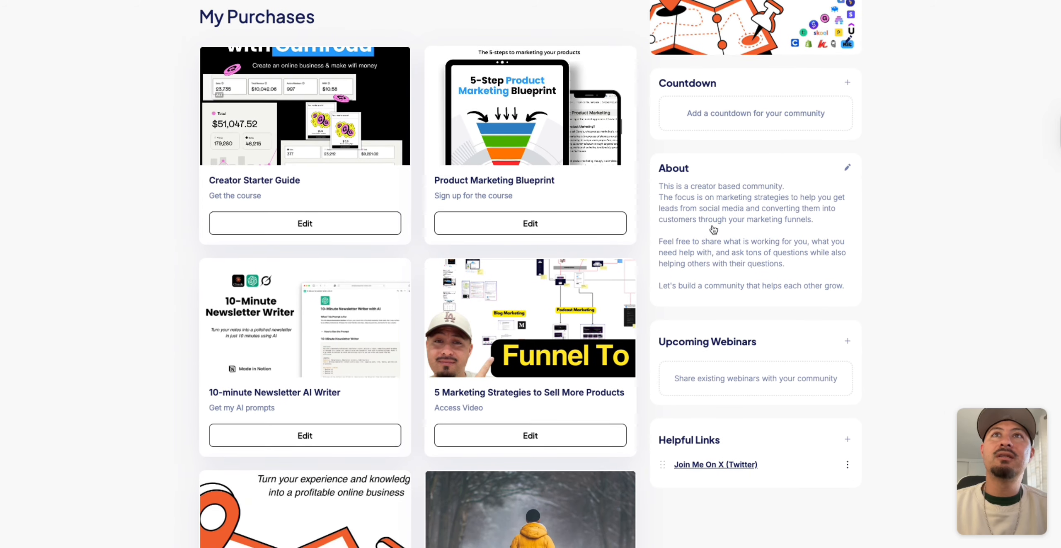
Step: Open the community's About description for editing, read through it and close it without saving
{"action": "left_click", "coordinate": [719, 183]}
{"action": "scroll", "coordinate": [586, 272], "scroll_direction": "down", "scroll_amount": 3}
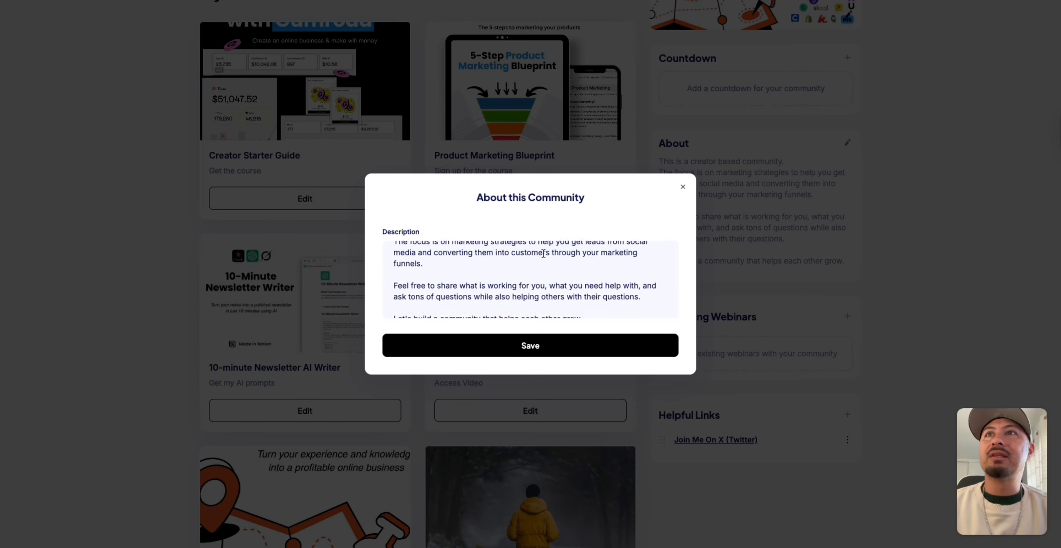
{"action": "scroll", "coordinate": [432, 267], "scroll_direction": "up", "scroll_amount": 3}
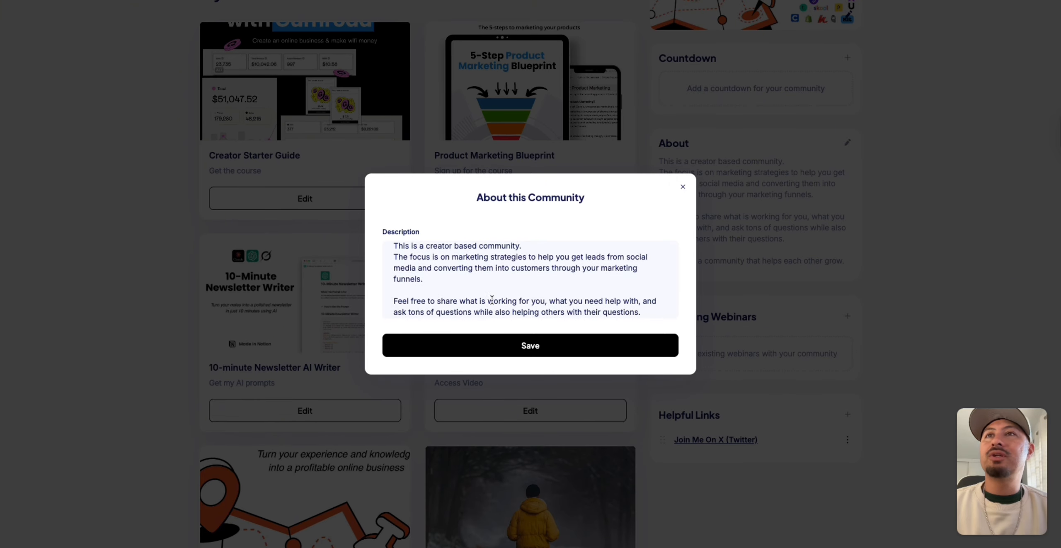
{"action": "left_click", "coordinate": [683, 186]}
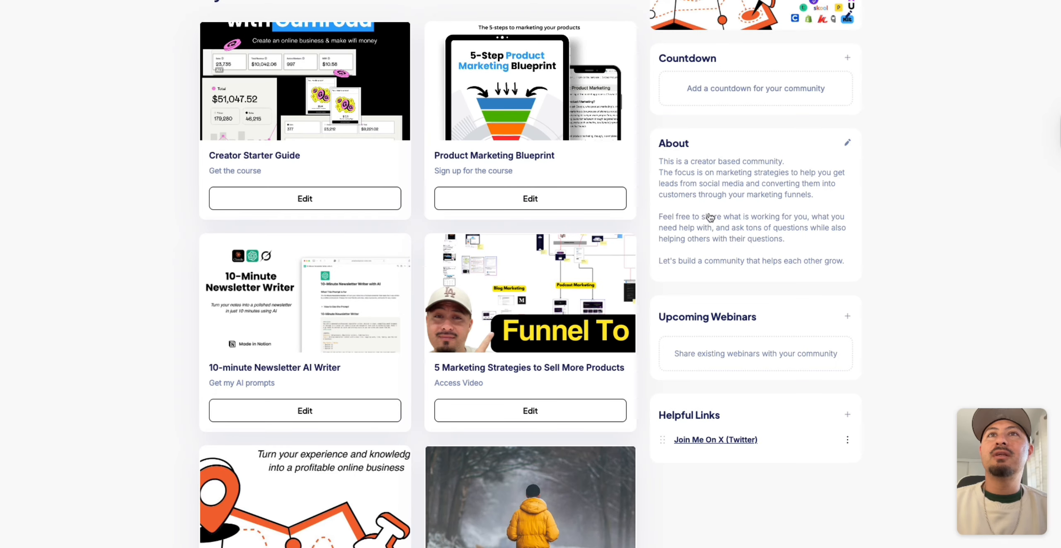
{"action": "scroll", "coordinate": [748, 244], "scroll_direction": "down", "scroll_amount": 2}
{"action": "scroll", "coordinate": [756, 312], "scroll_direction": "down", "scroll_amount": 2}
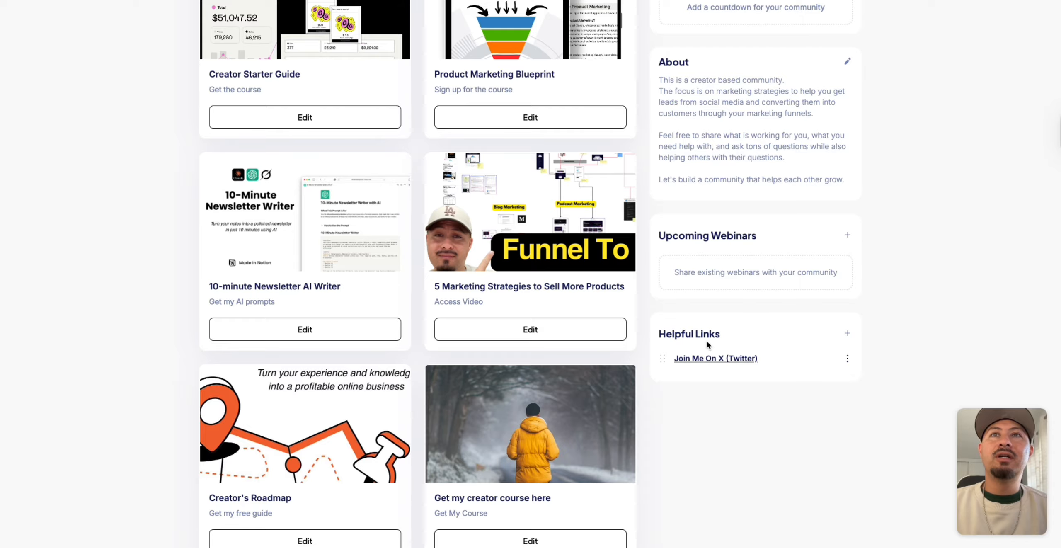
Step: Open the community's member management page, check the member list and return to the community feed
{"action": "scroll", "coordinate": [693, 380], "scroll_direction": "up", "scroll_amount": 5}
{"action": "left_click", "coordinate": [662, 28]}
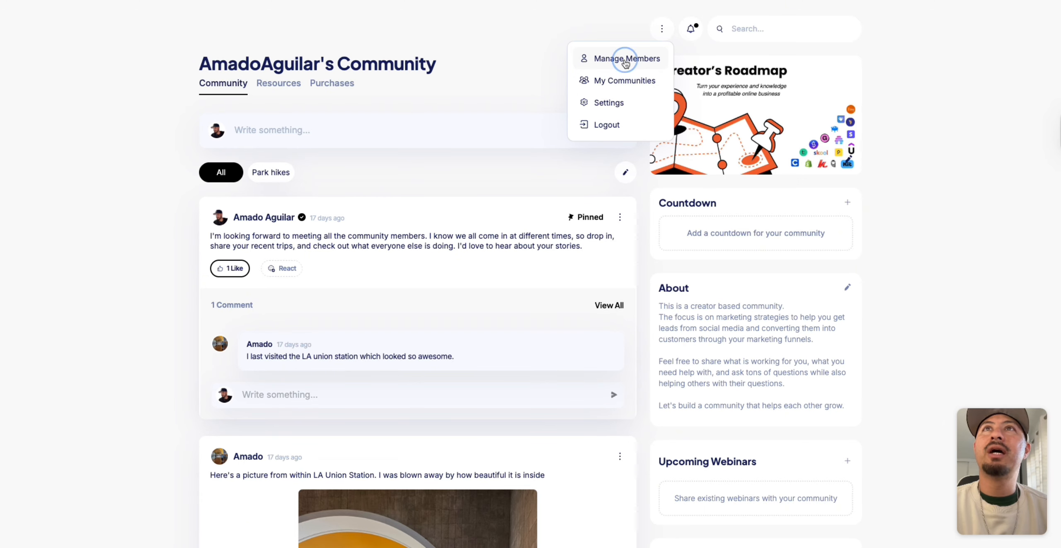
{"action": "left_click", "coordinate": [626, 62]}
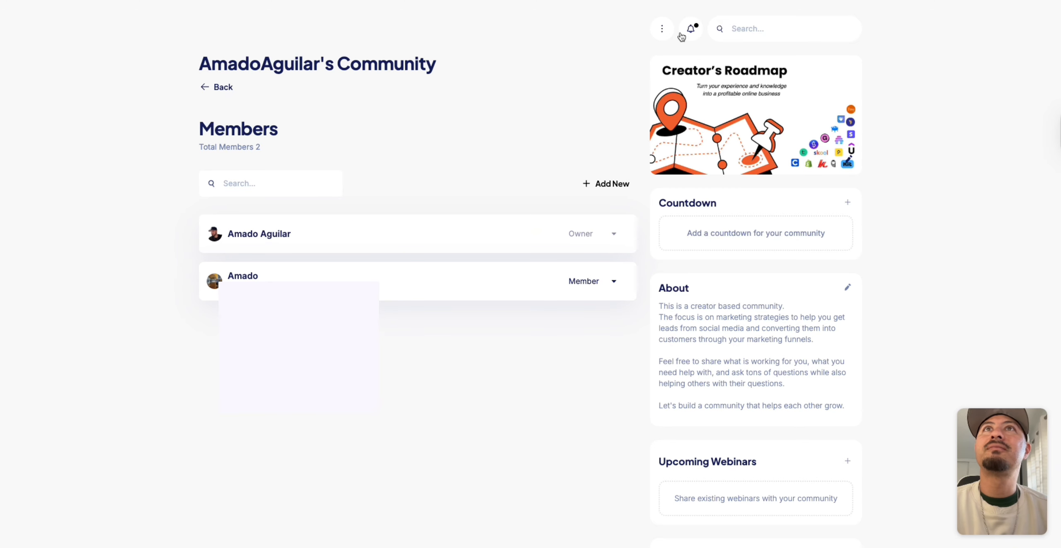
{"action": "left_click", "coordinate": [218, 86]}
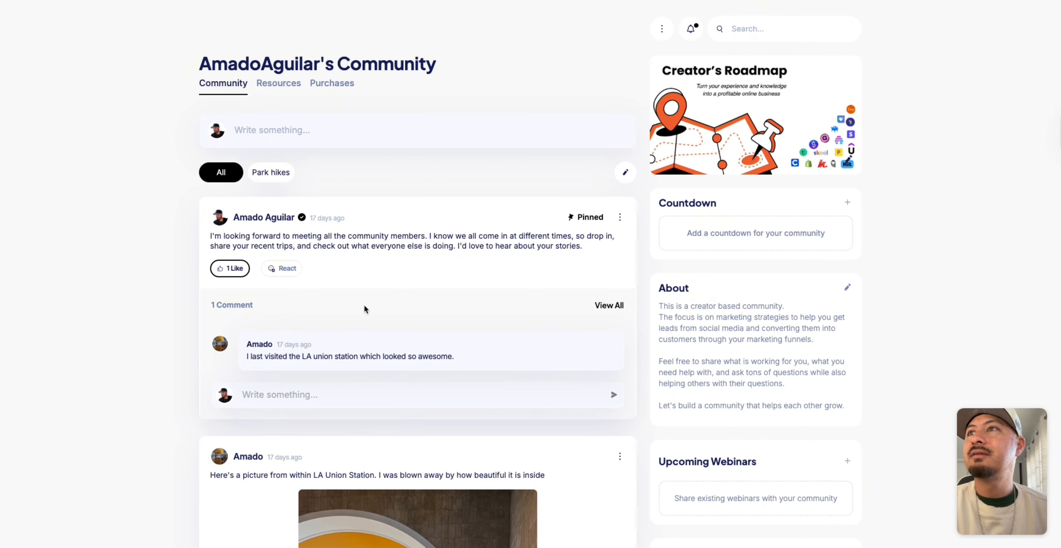
Step: On the LA Union Station photo post, replace the existing emoji reaction with a hand emoji and remove the like
{"action": "scroll", "coordinate": [367, 304], "scroll_direction": "down", "scroll_amount": 10}
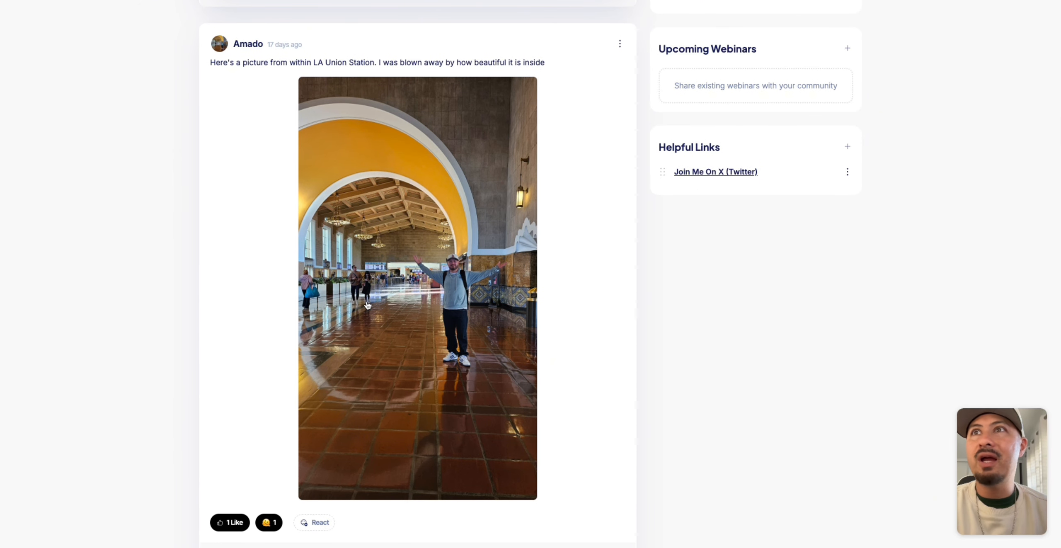
{"action": "scroll", "coordinate": [367, 305], "scroll_direction": "down", "scroll_amount": 5}
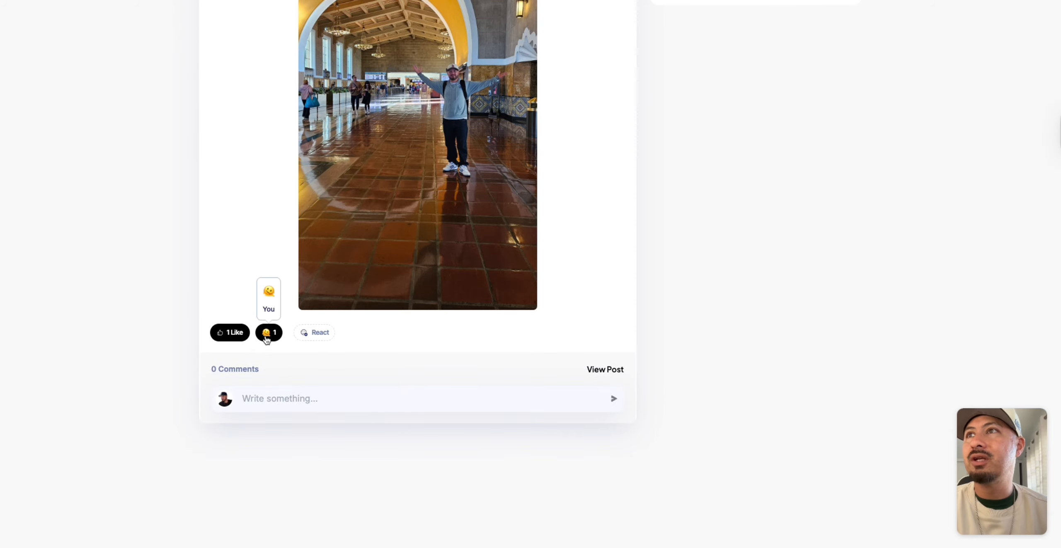
{"action": "left_click", "coordinate": [267, 334]}
{"action": "left_click", "coordinate": [268, 332]}
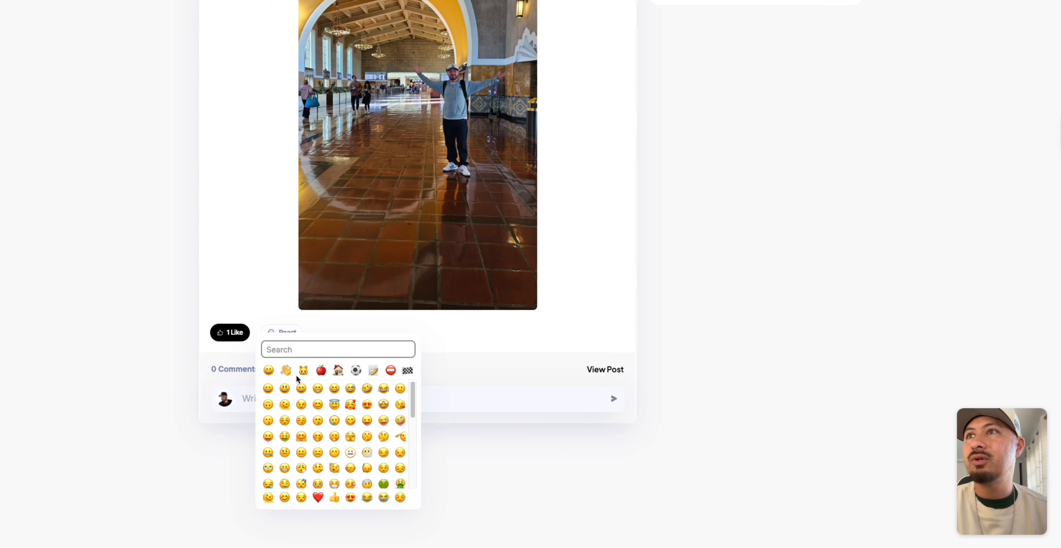
{"action": "left_click", "coordinate": [320, 371]}
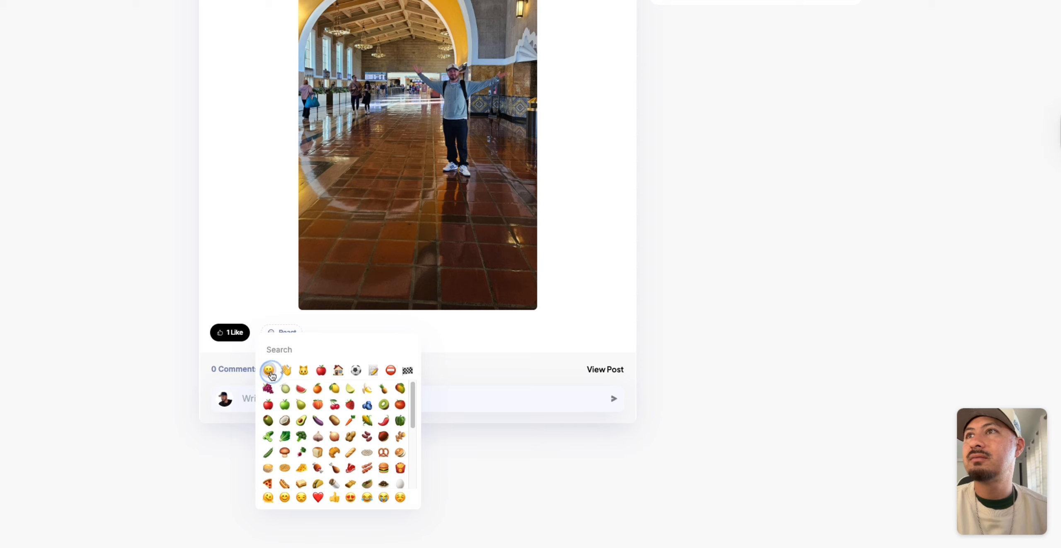
{"action": "left_click", "coordinate": [268, 370]}
{"action": "left_click", "coordinate": [281, 372]}
{"action": "left_click", "coordinate": [284, 388]}
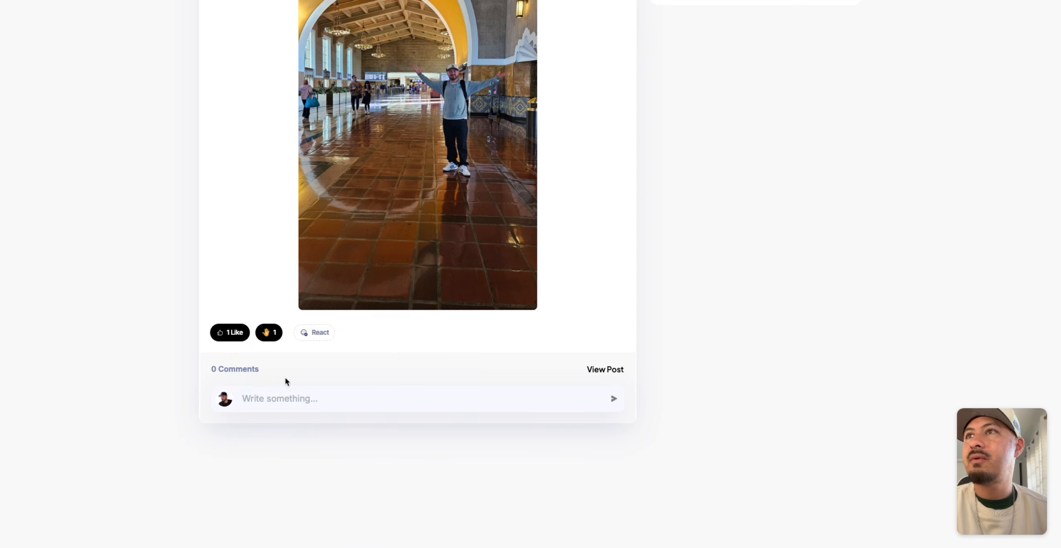
{"action": "left_click", "coordinate": [234, 333]}
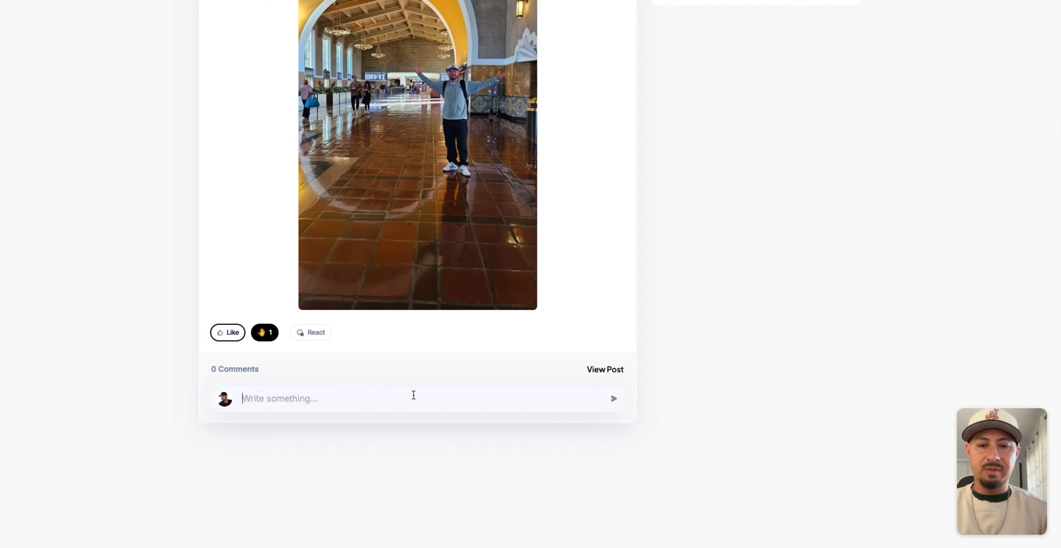
Step: Post the comment "write a comment" on the LA Union Station photo post
{"action": "type", "text": "write a comment"}
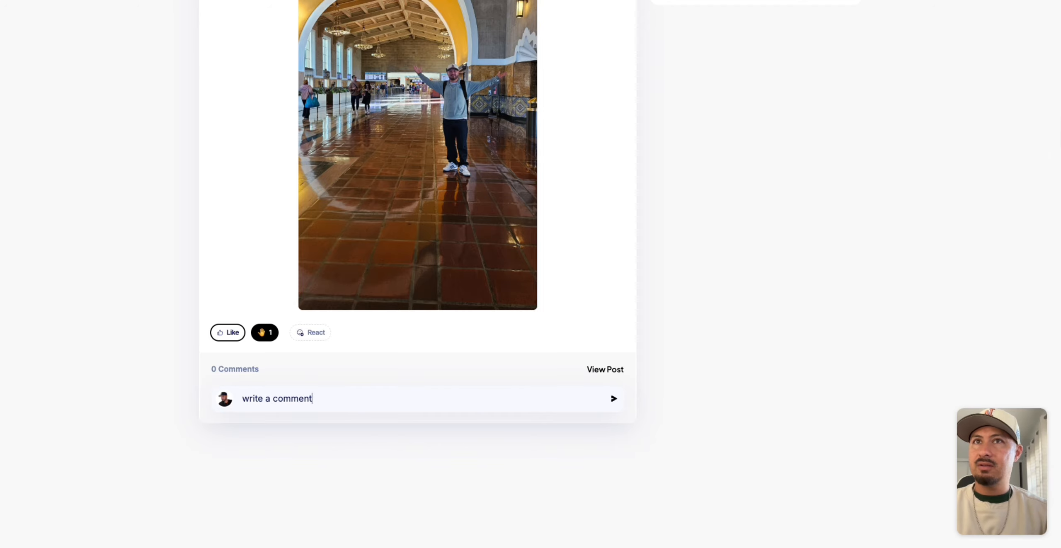
{"action": "key", "text": "shift+Return"}
{"action": "left_click", "coordinate": [614, 403]}
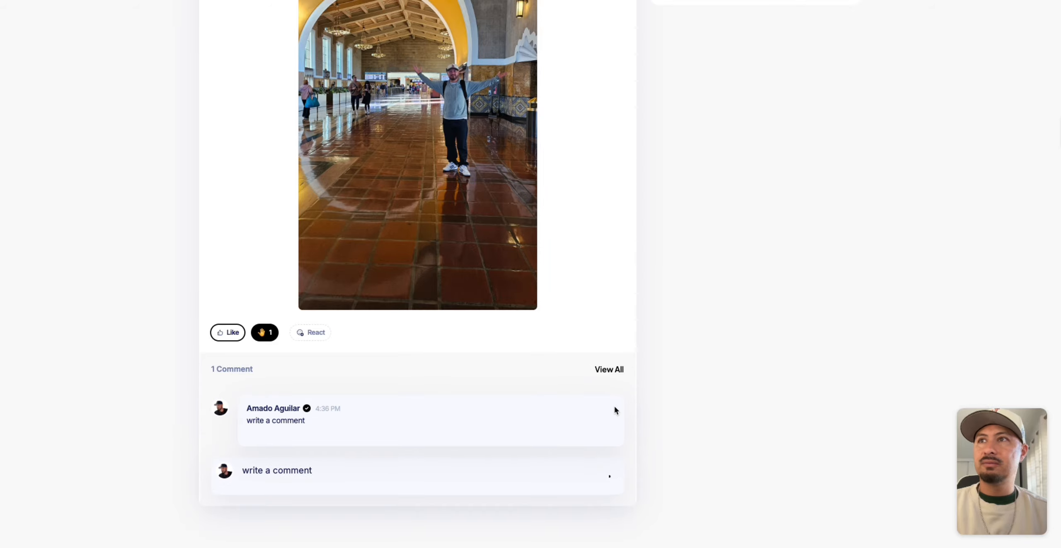
{"action": "scroll", "coordinate": [423, 383], "scroll_direction": "up", "scroll_amount": 10}
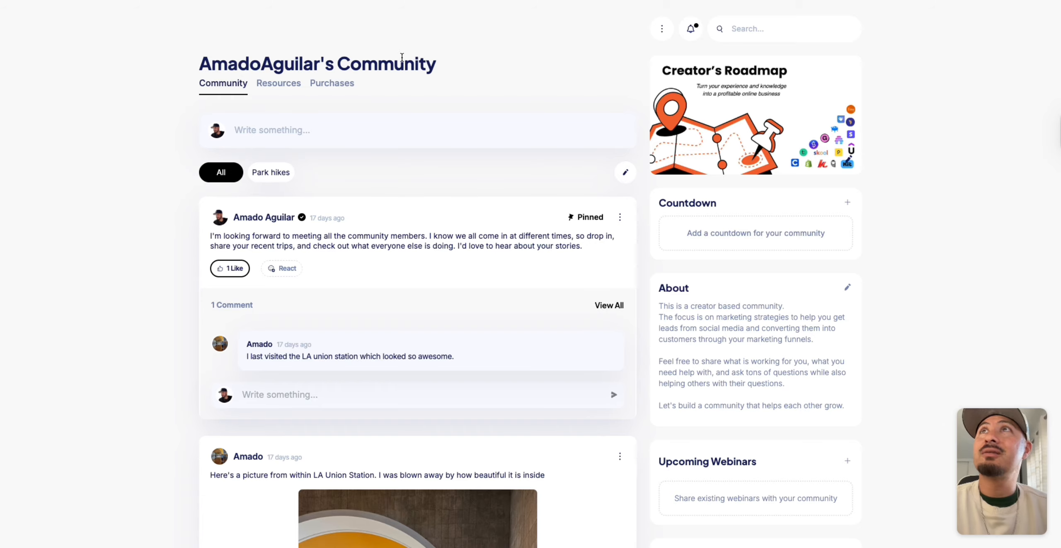
Step: Look through the Appointments calendar and list views, then the Referrals, Email Flows, AutoDM and More Options pages
{"action": "left_click", "coordinate": [70, 219]}
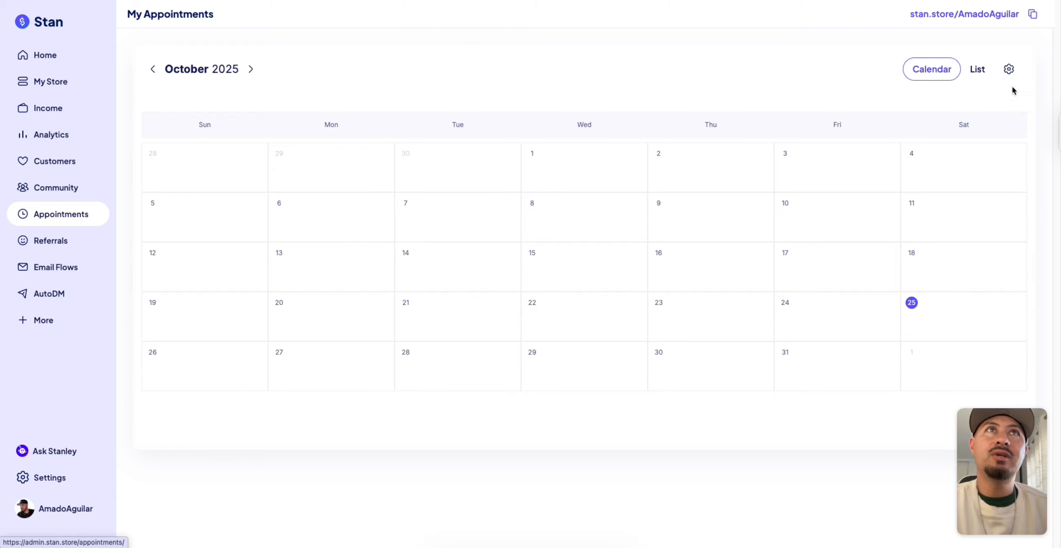
{"action": "left_click", "coordinate": [979, 69]}
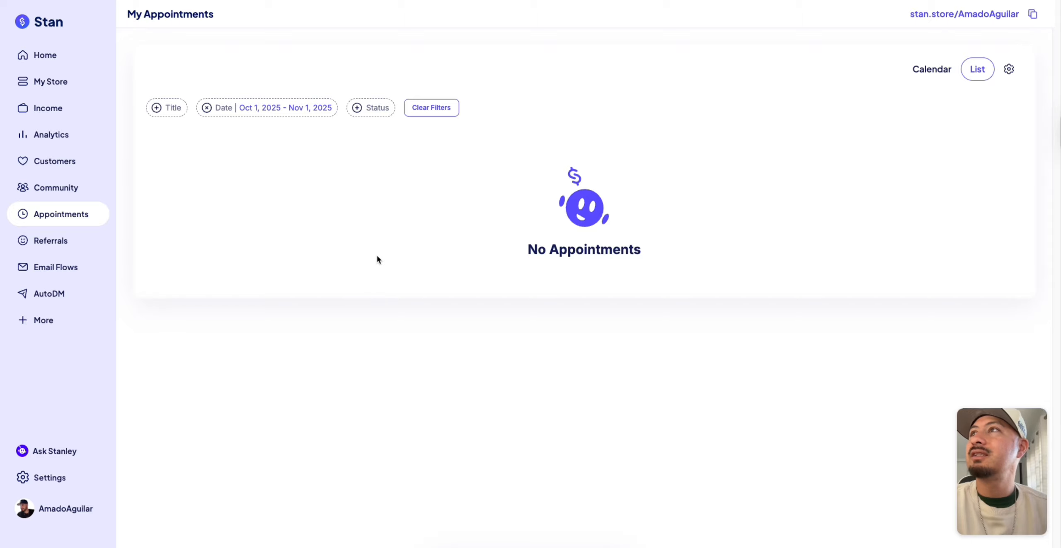
{"action": "left_click", "coordinate": [61, 245]}
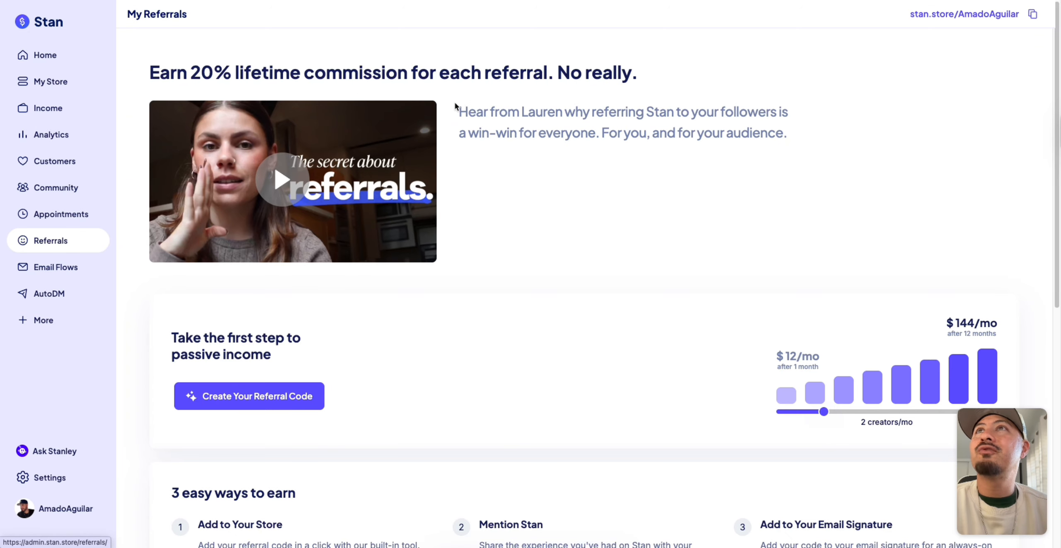
{"action": "left_click", "coordinate": [38, 269]}
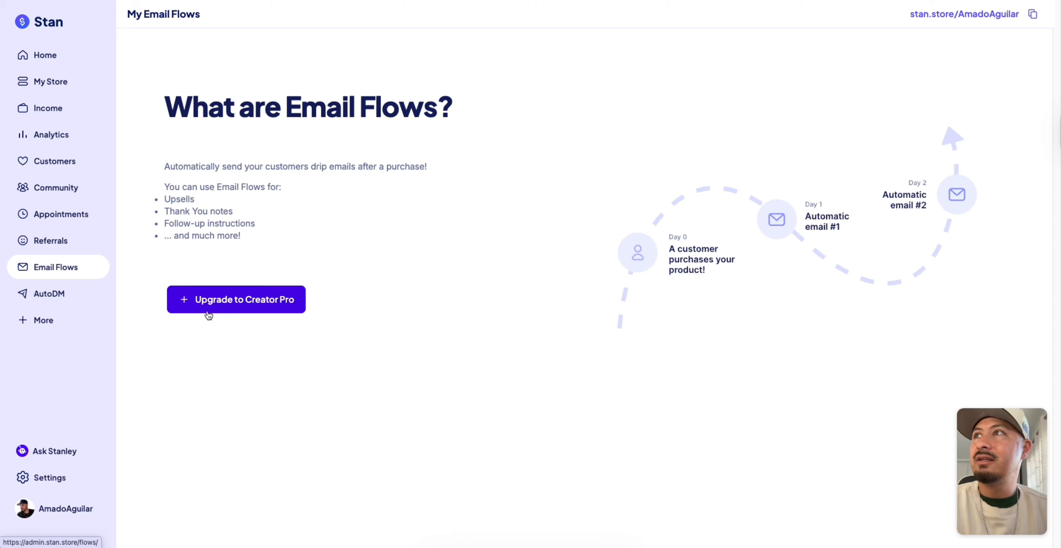
{"action": "left_click", "coordinate": [62, 295]}
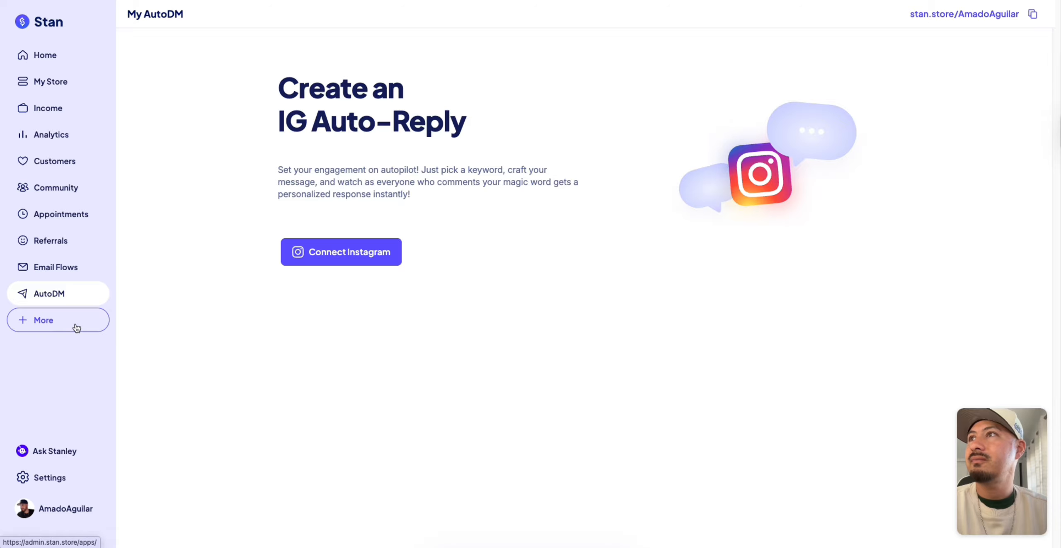
{"action": "left_click", "coordinate": [61, 320]}
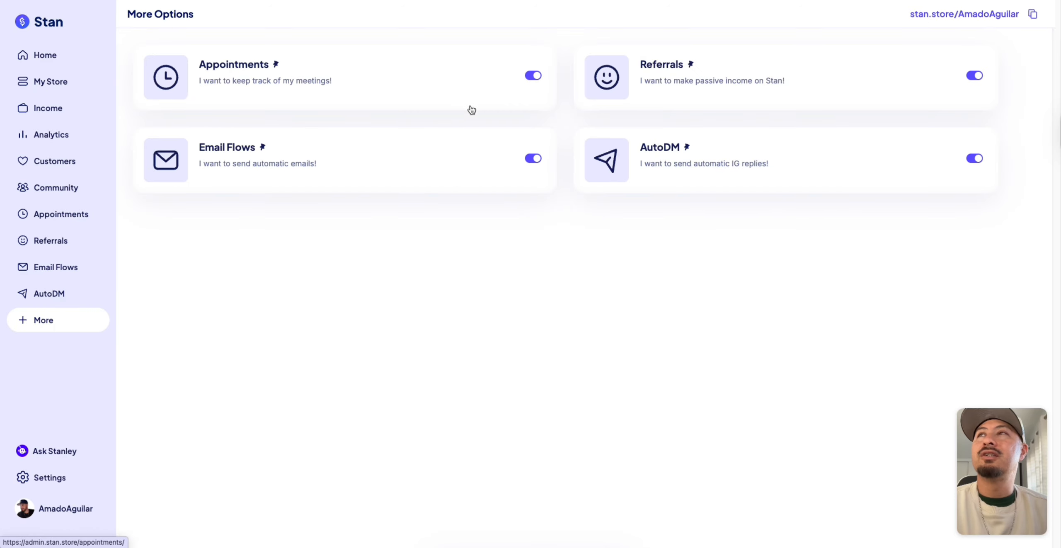
Step: Return to the Home dashboard and display the Total Revenue chart for the last 14 days
{"action": "left_click", "coordinate": [46, 55]}
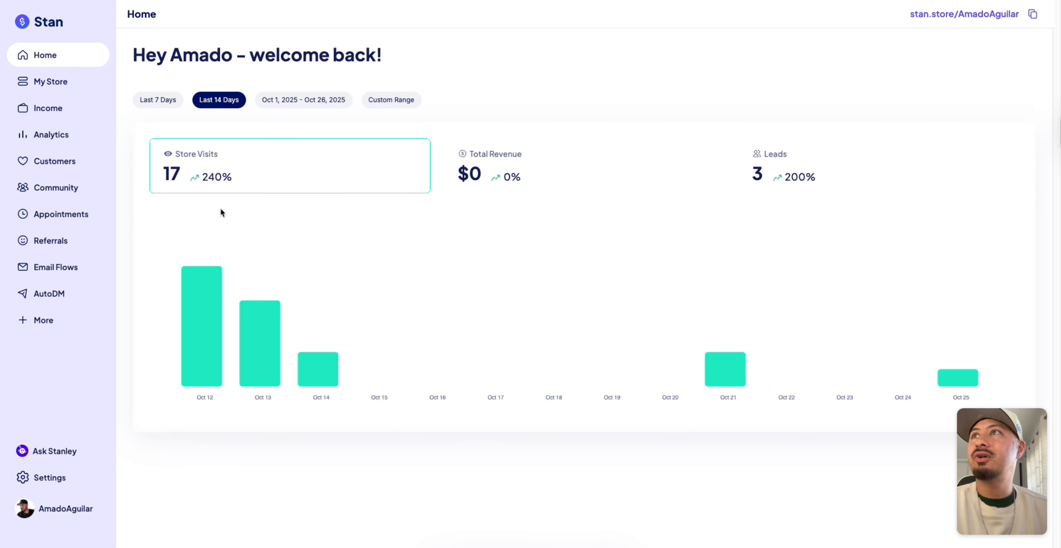
{"action": "mouse_move", "coordinate": [219, 273]}
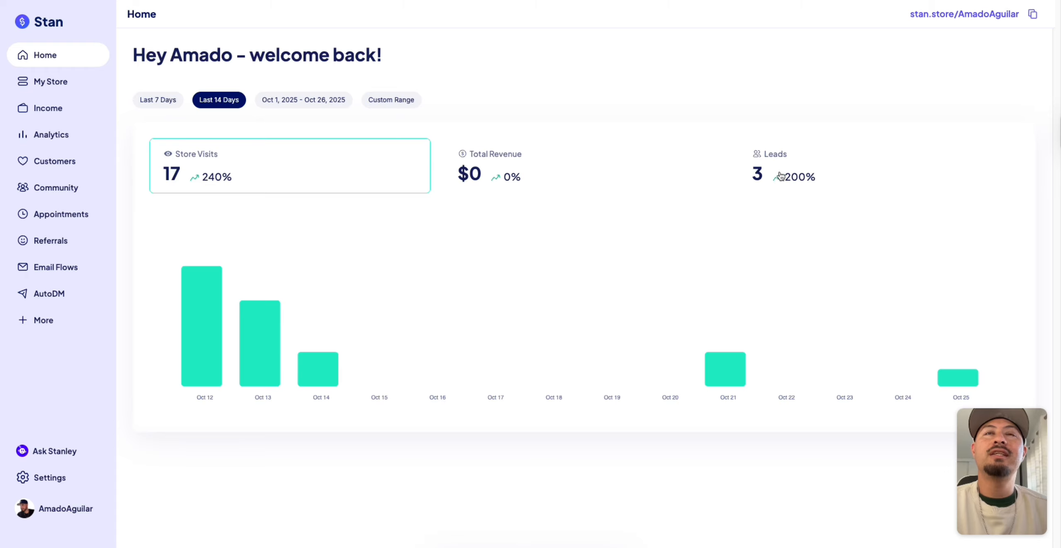
{"action": "left_click", "coordinate": [547, 166]}
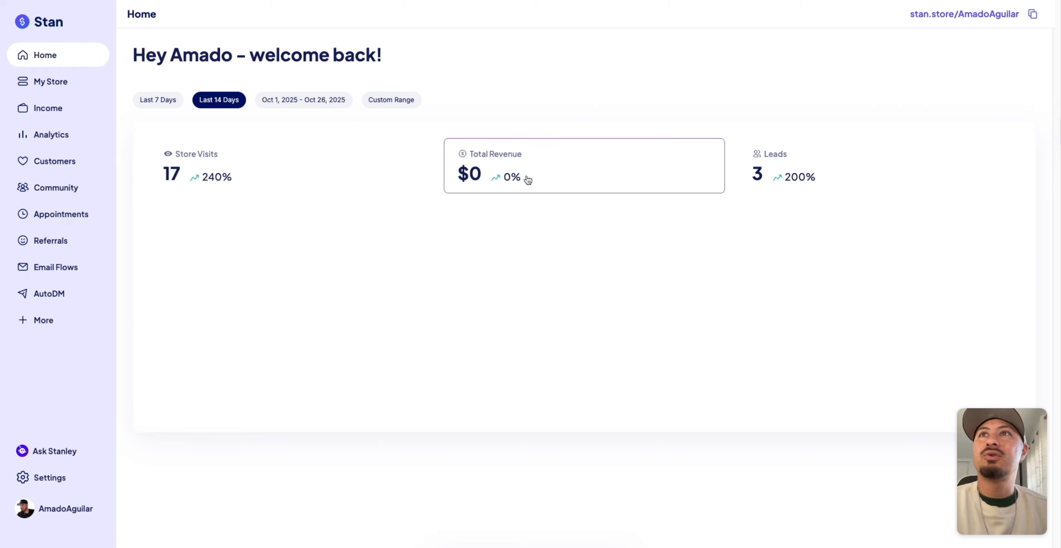
Step: Display the Leads chart for the last 14 days and check the daily figures on its bars
{"action": "left_click", "coordinate": [780, 166]}
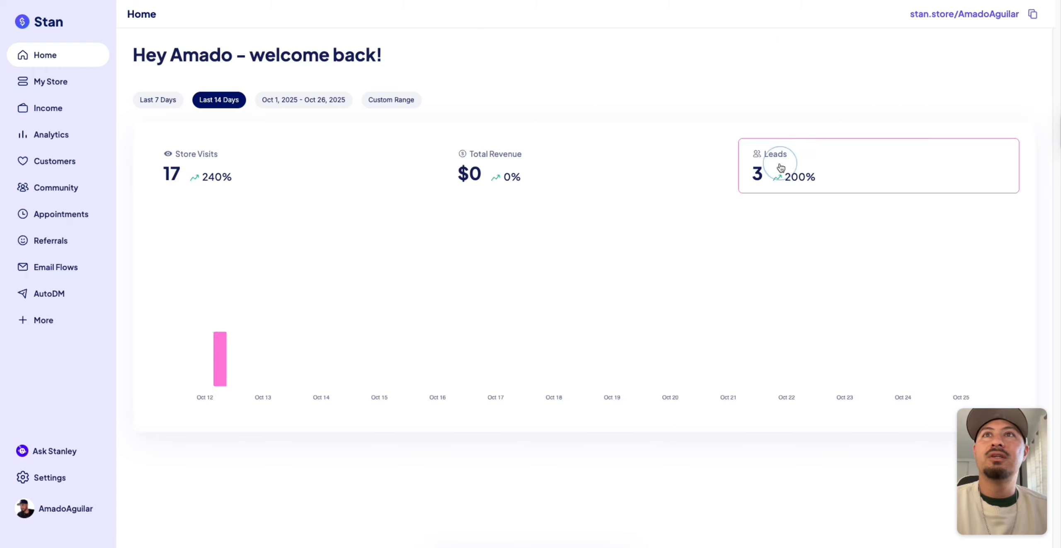
{"action": "mouse_move", "coordinate": [260, 299]}
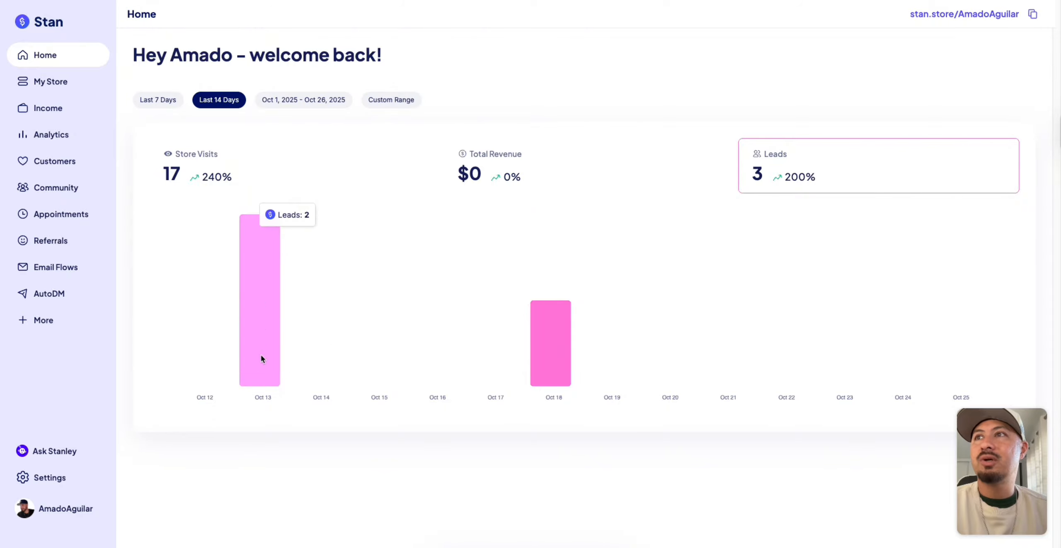
{"action": "mouse_move", "coordinate": [560, 383]}
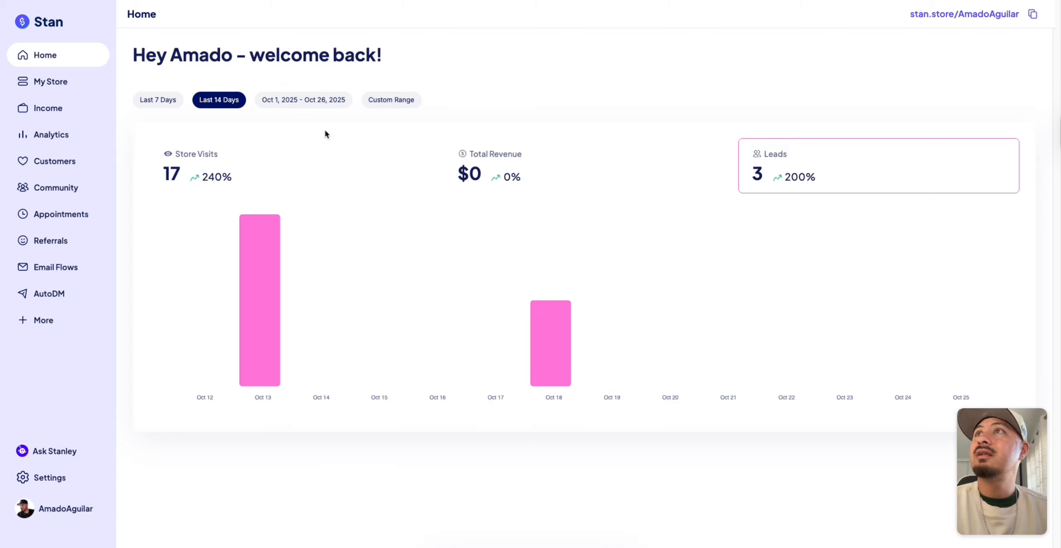
Step: Change the dashboard range to Oct 1, 2025 - Oct 26, 2025 and examine the daily Store Visits chart
{"action": "left_click", "coordinate": [314, 103]}
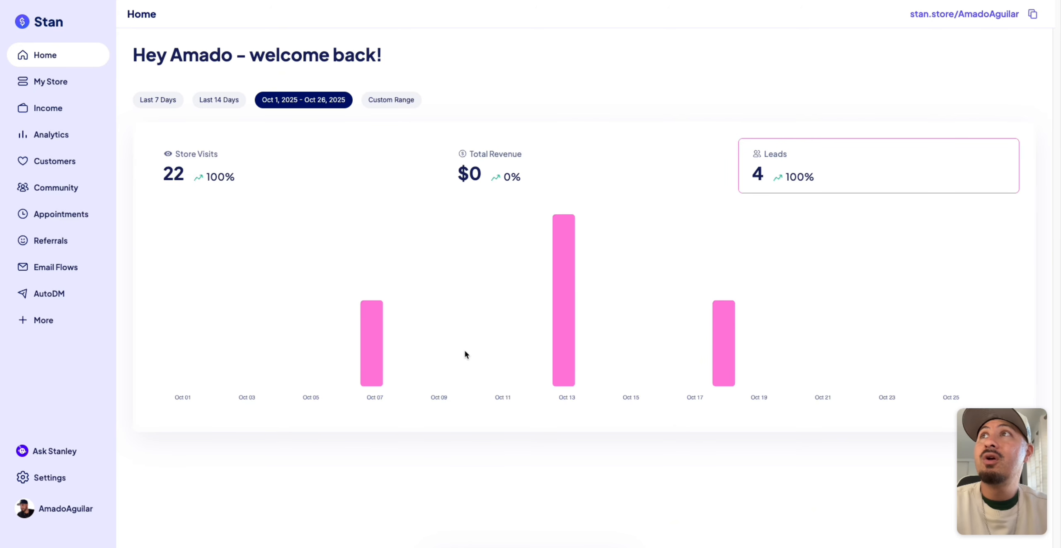
{"action": "left_click", "coordinate": [180, 162]}
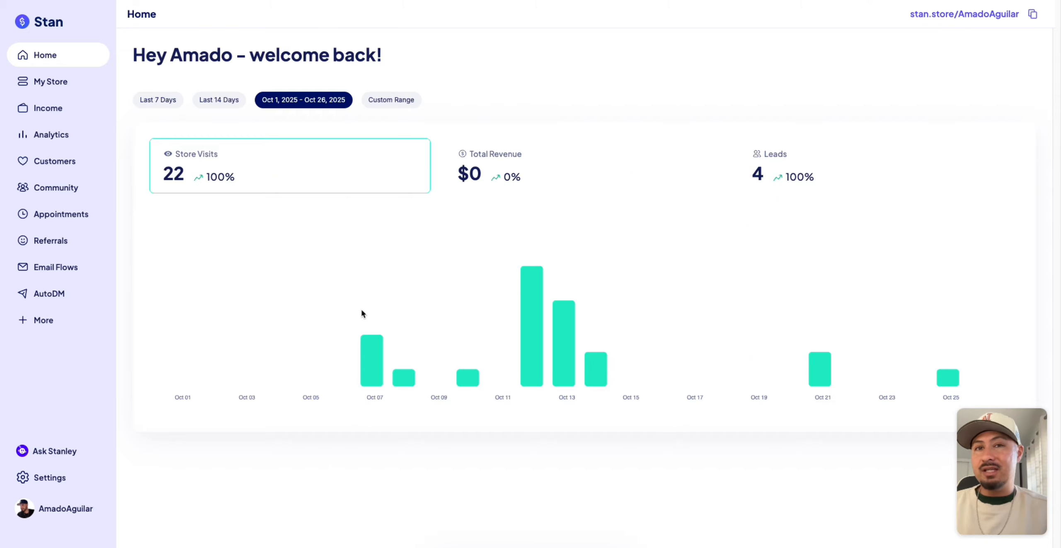
{"action": "mouse_move", "coordinate": [529, 365]}
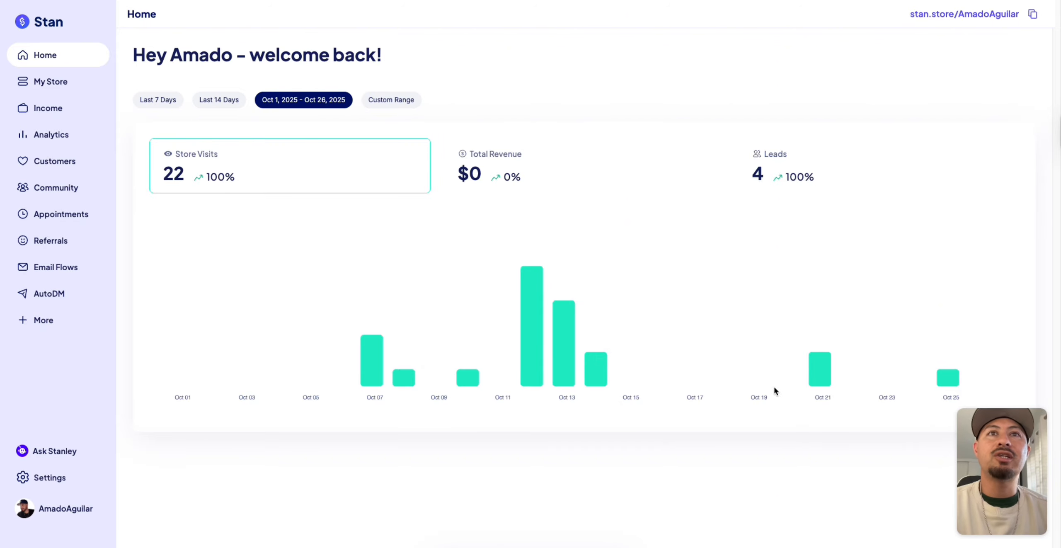
{"action": "mouse_move", "coordinate": [811, 371]}
{"action": "mouse_move", "coordinate": [950, 372]}
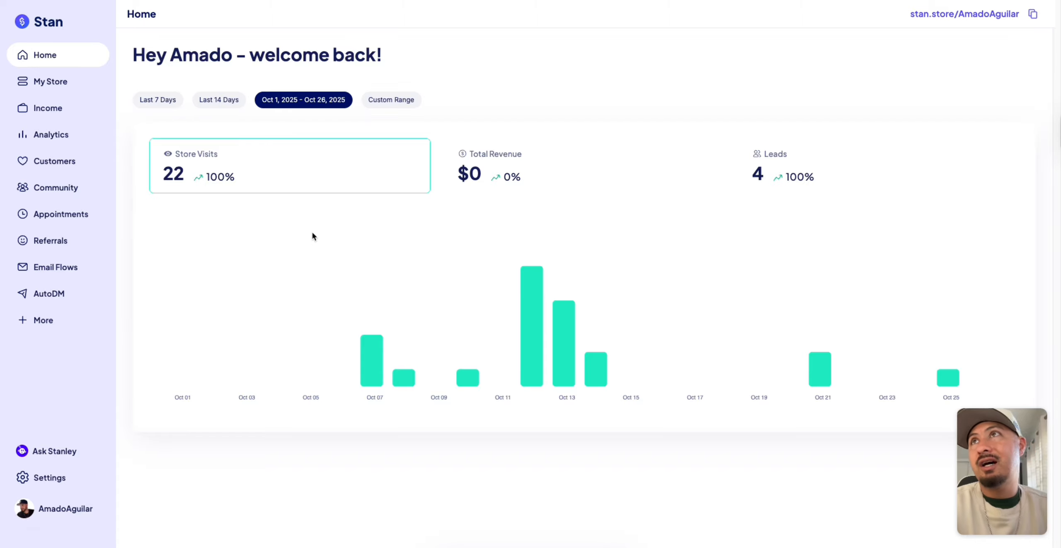
Step: Look over the product list in My Store and start adding a product to view the available product types
{"action": "left_click", "coordinate": [73, 87]}
{"action": "scroll", "coordinate": [802, 352], "scroll_direction": "down", "scroll_amount": 1}
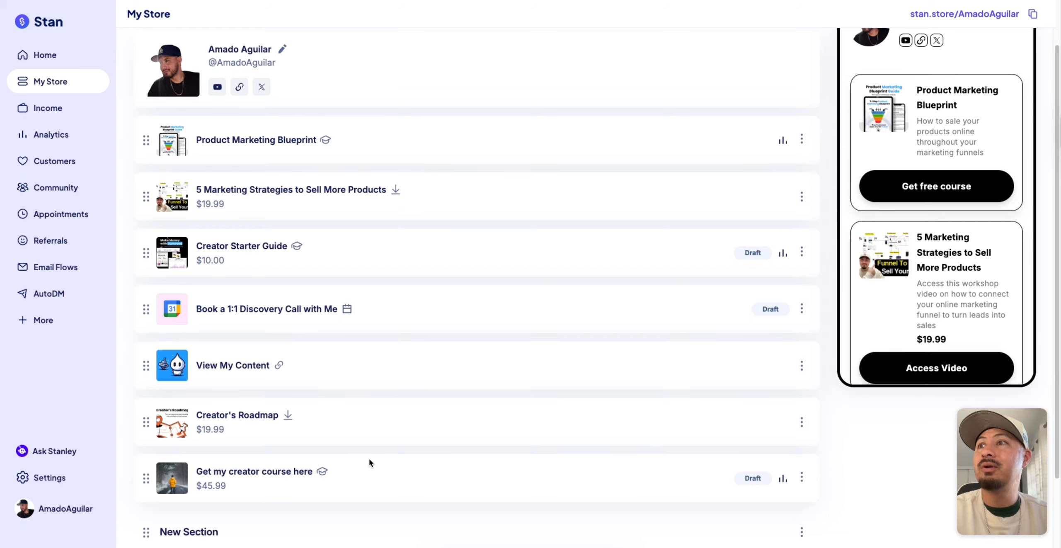
{"action": "left_click", "coordinate": [44, 110]}
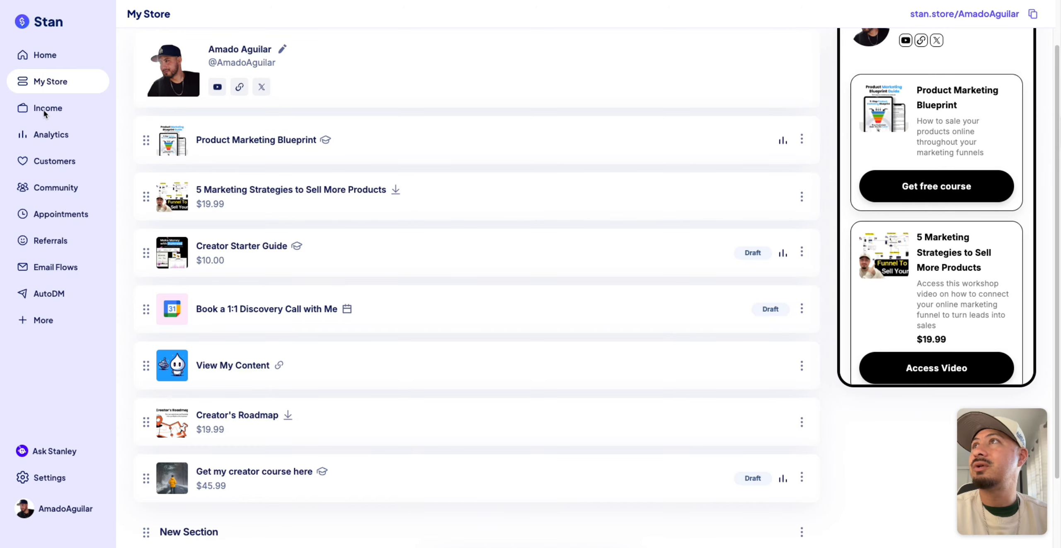
{"action": "scroll", "coordinate": [348, 394], "scroll_direction": "down", "scroll_amount": 2}
{"action": "left_click", "coordinate": [339, 479]}
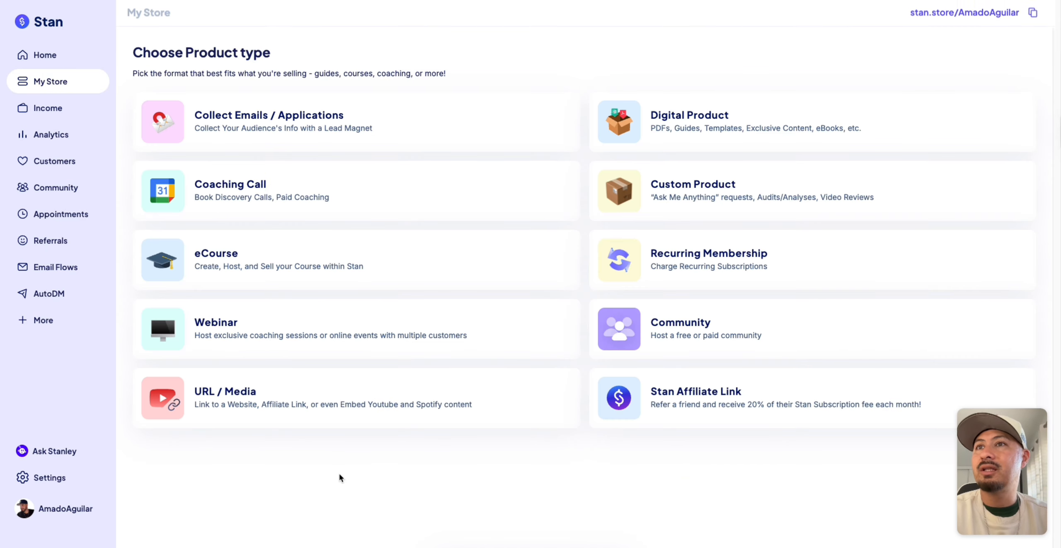